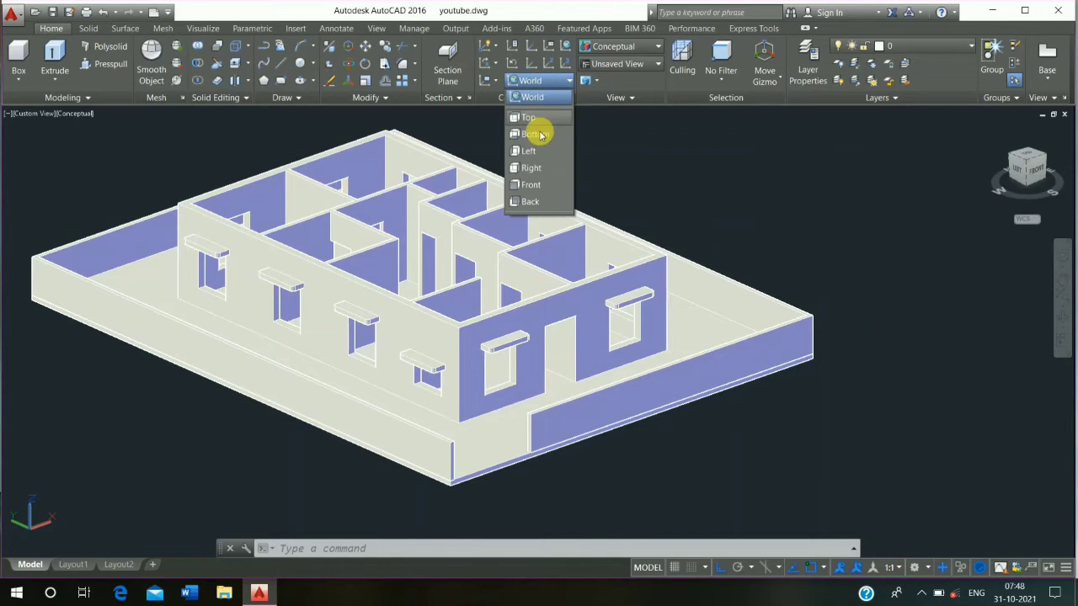
# - Set the UCS to Front and begin a small frame profile beside the house with consecutive 3" and 2" line segments
pyautogui.click(548, 185)
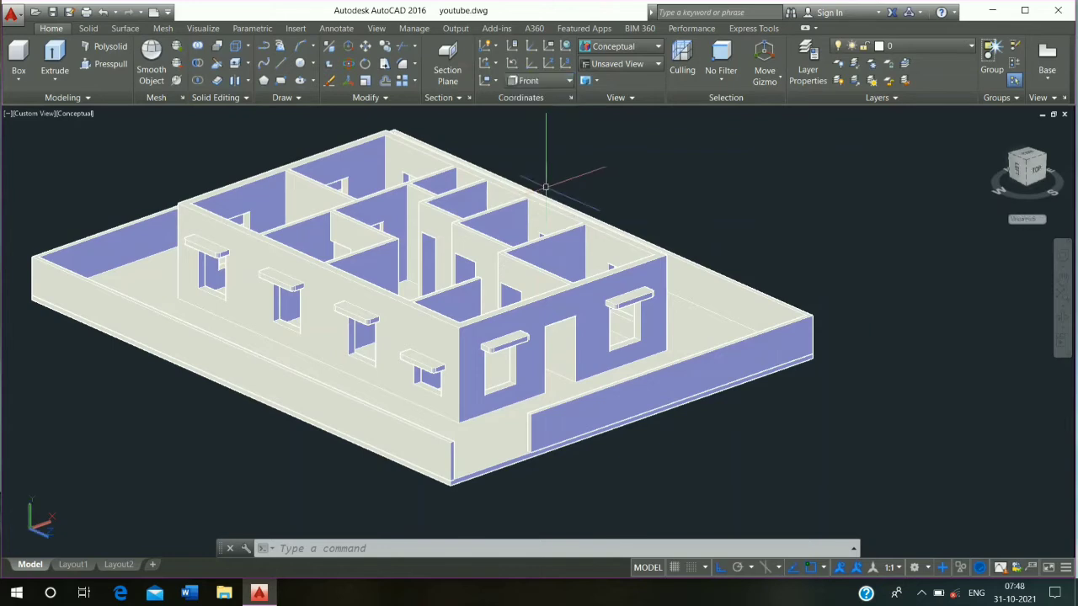
pyautogui.keyDown('shift'); pyautogui.moveTo(543, 355); pyautogui.dragTo(301, 308, button='middle'); pyautogui.keyUp('shift')
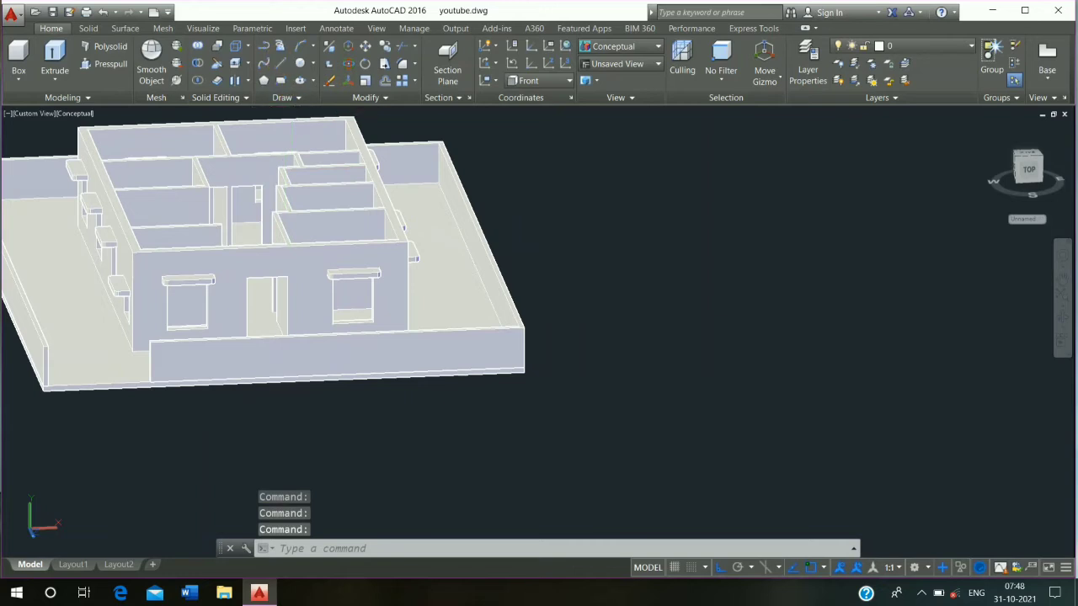
pyautogui.click(283, 66)
pyautogui.click(624, 322)
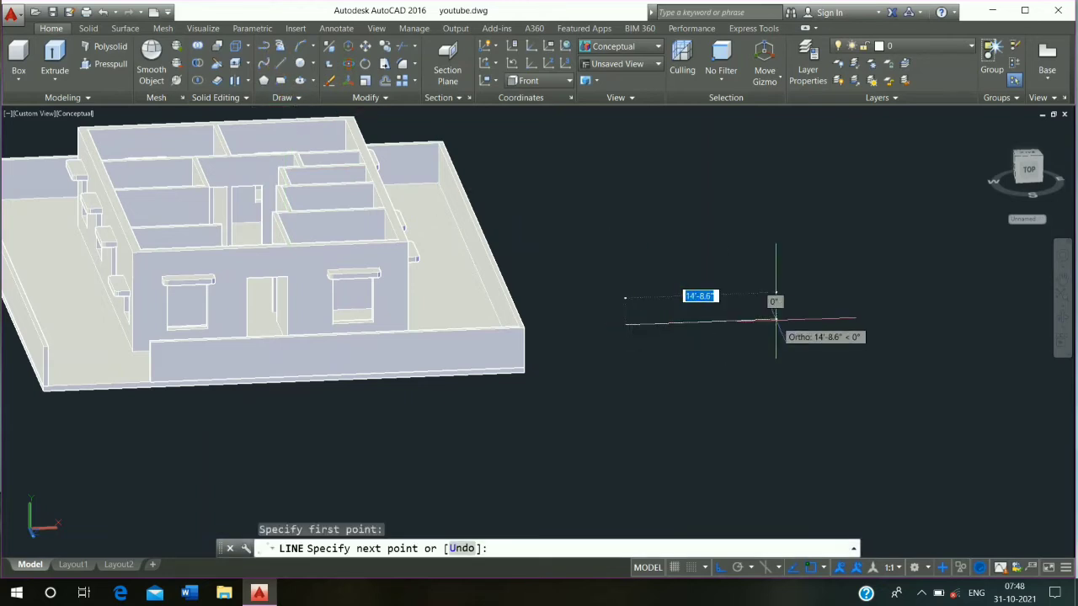
pyautogui.write('3')
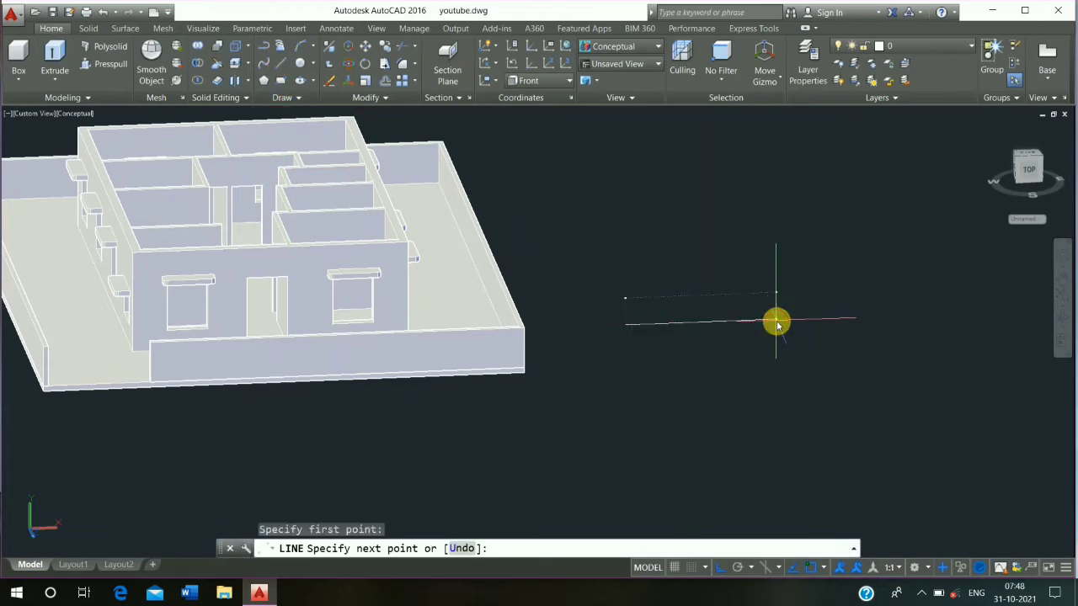
pyautogui.press('Return')
pyautogui.moveTo(655, 225); pyautogui.dragTo(505, 168, button='middle')
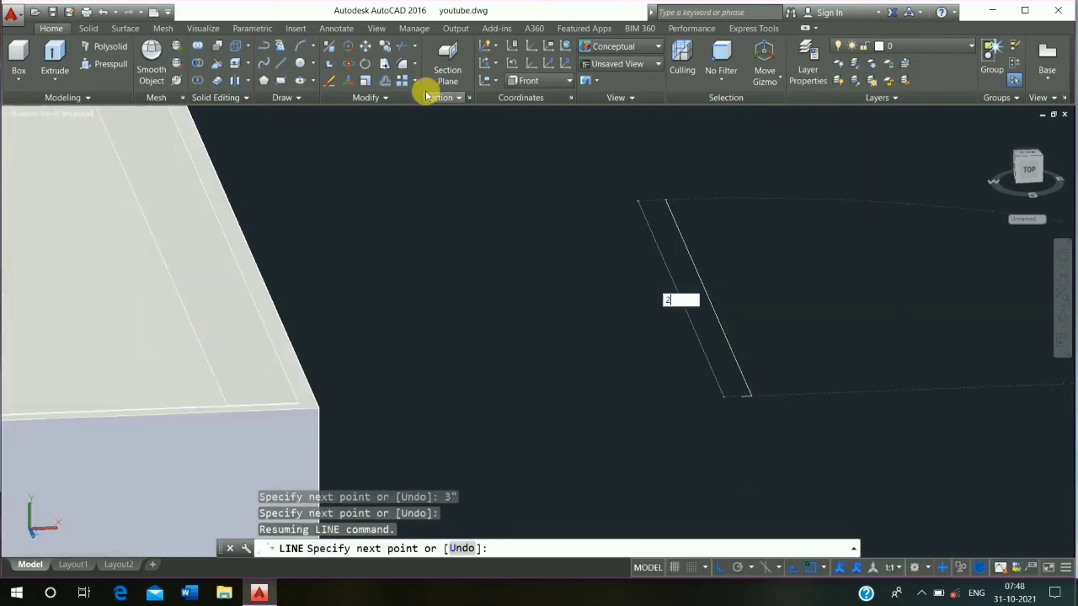
pyautogui.write('2')
pyautogui.press('Return')
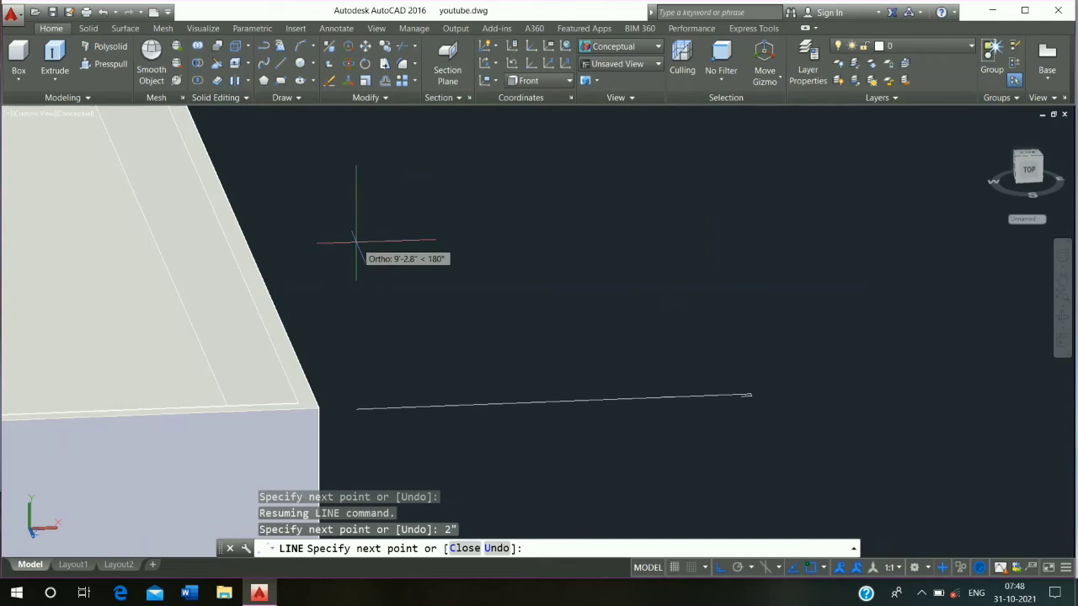
# - Complete the stepped frame profile with consecutive line segments of 1", 2", 2" and 4", ending at its start point
pyautogui.write('1"')
pyautogui.press('Return')
pyautogui.write('2')
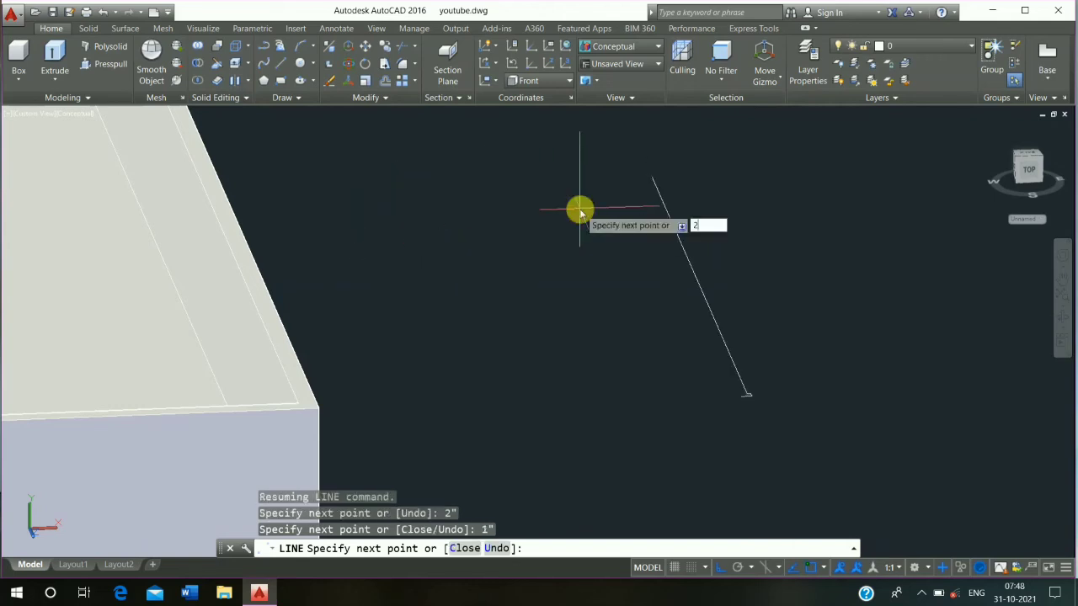
pyautogui.write('"')
pyautogui.press('Return')
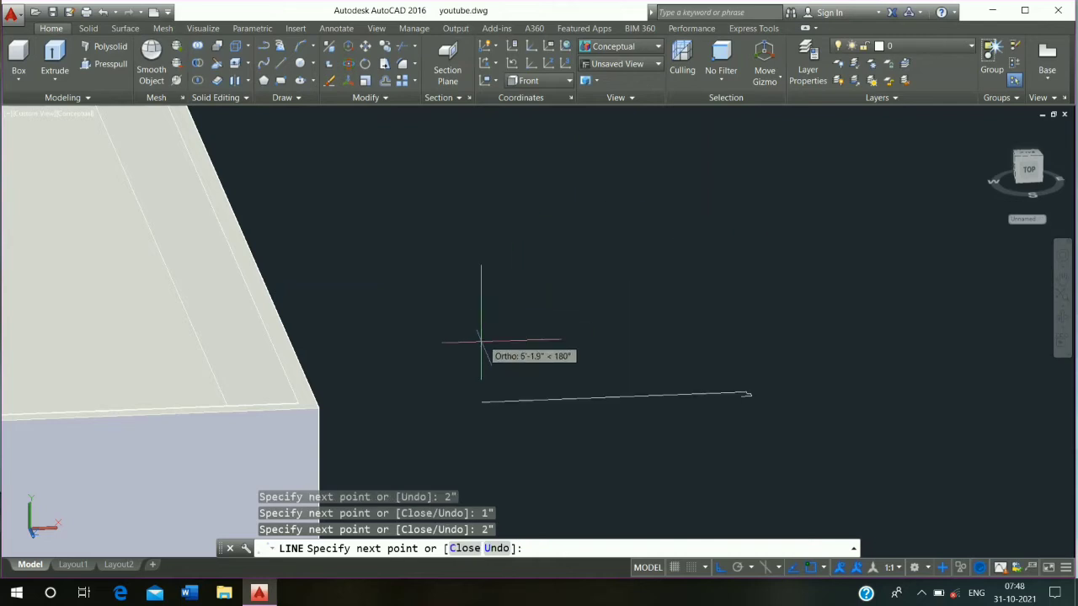
pyautogui.write('2')
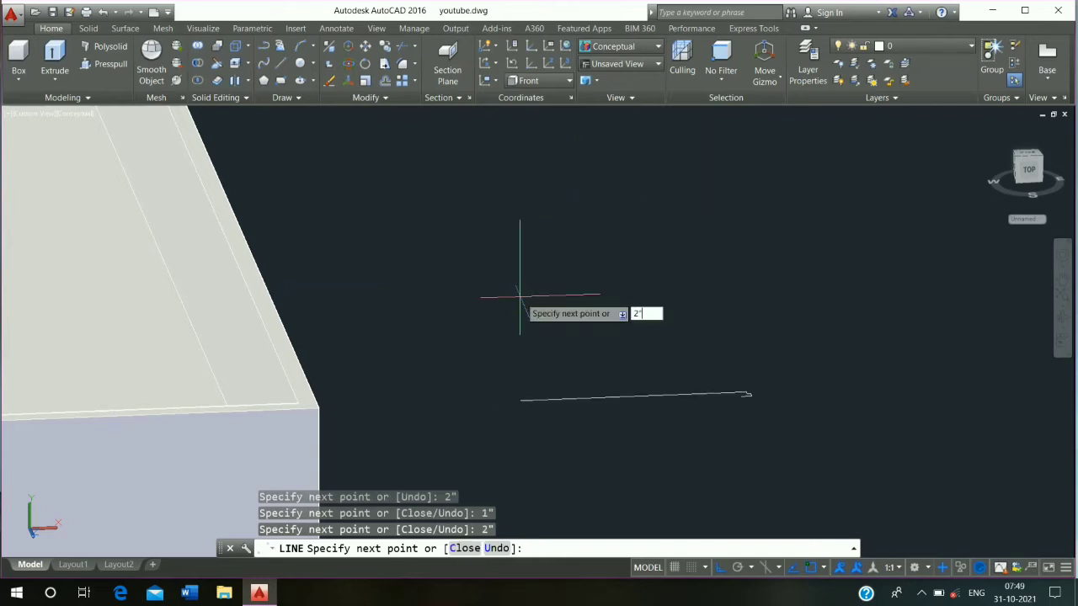
pyautogui.press('Return')
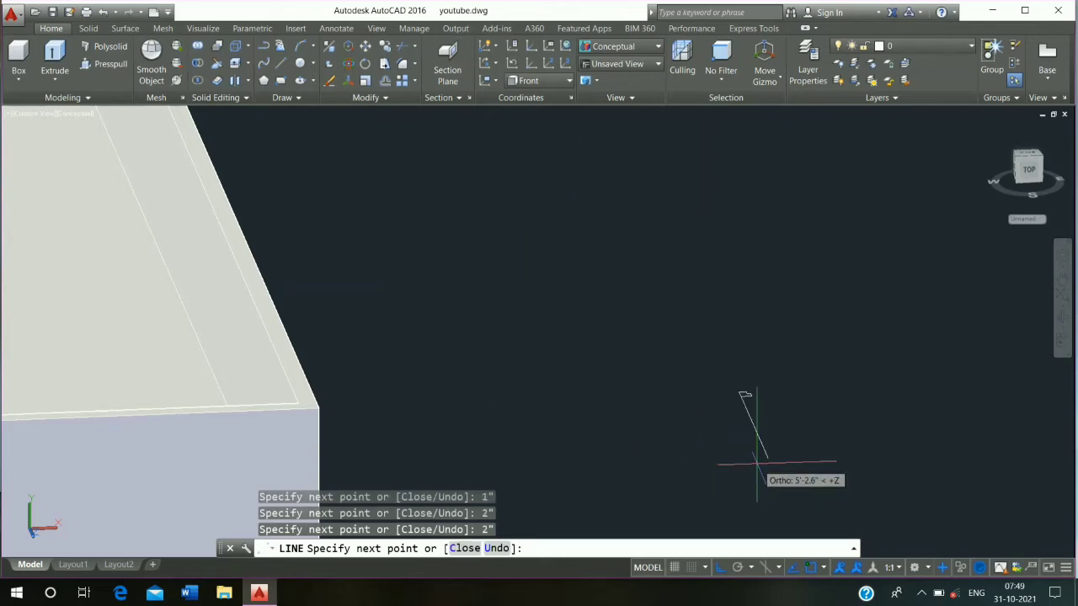
pyautogui.write('4')
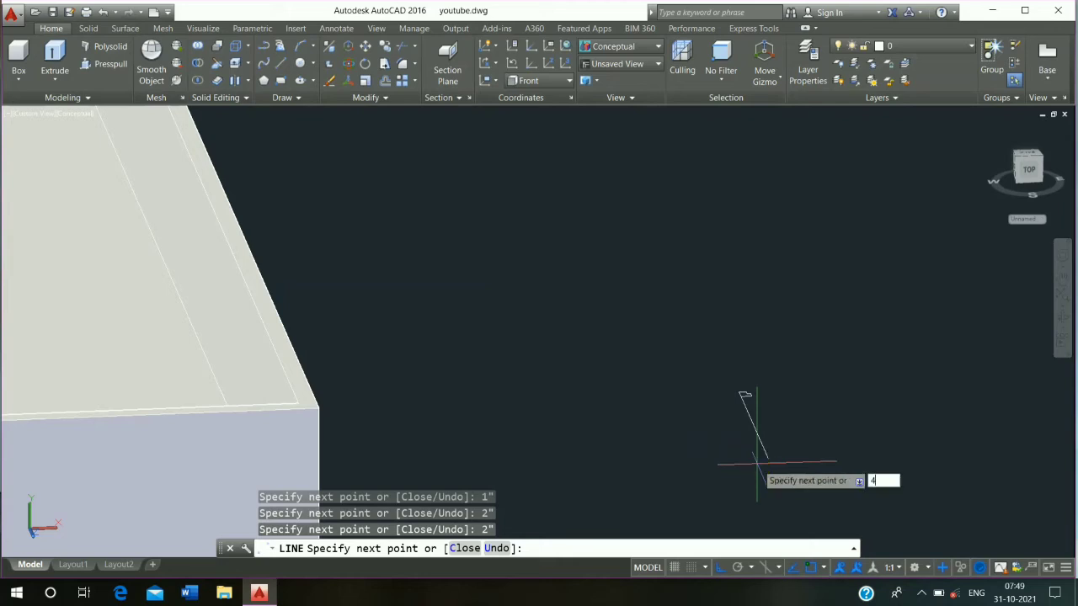
pyautogui.press('Return')
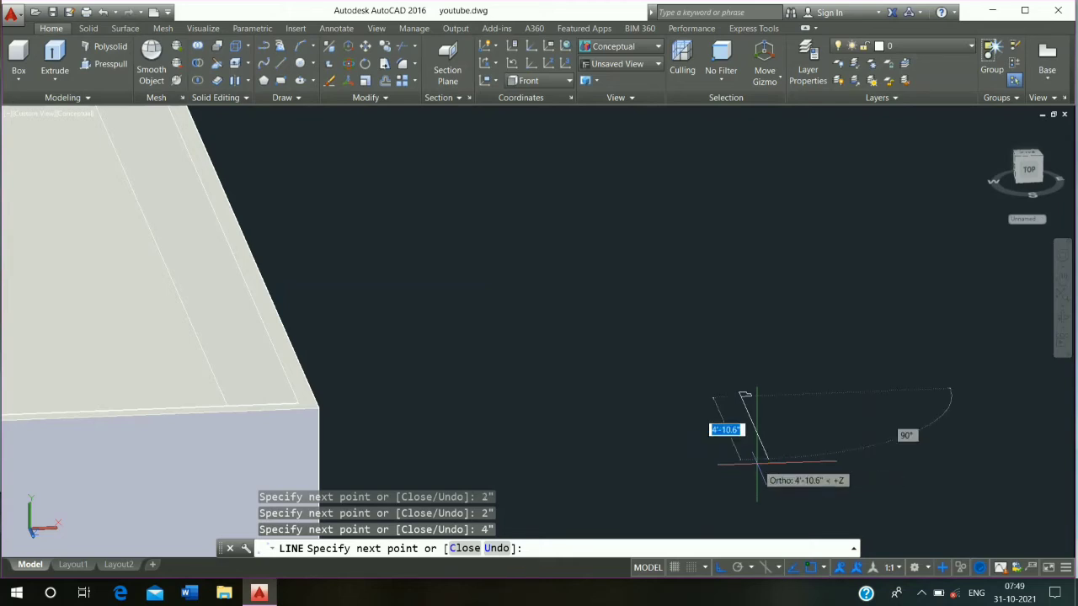
pyautogui.press('Escape')
# - Join the six lines of the stepped profile into a single polyline
pyautogui.scroll(-5, 745, 409)
pyautogui.moveTo(682, 409); pyautogui.dragTo(442, 364, button='middle')
pyautogui.scroll(-2, 396, 384)
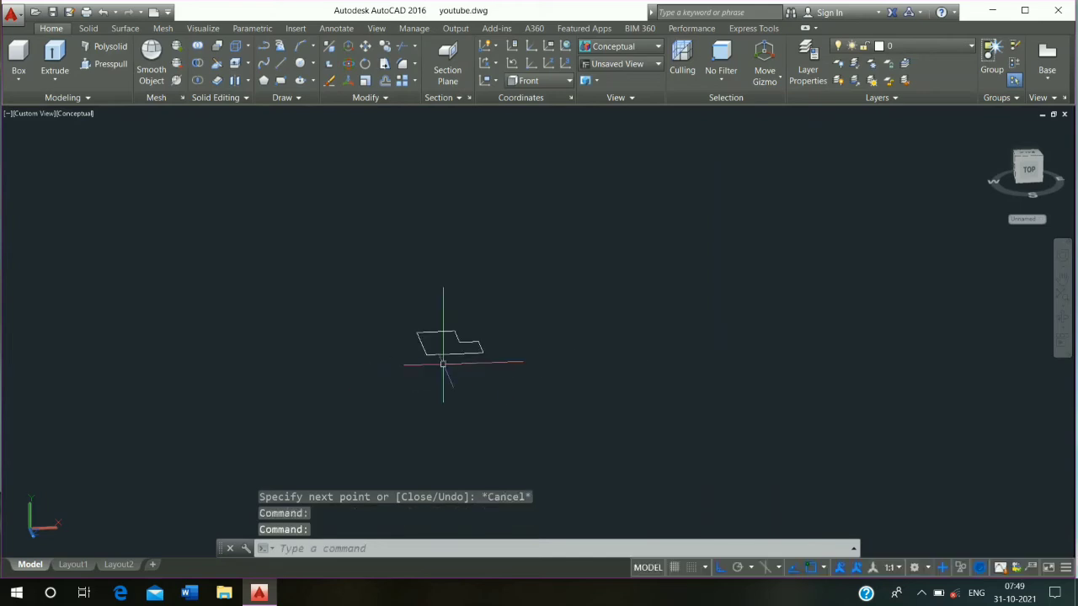
pyautogui.click(512, 289)
pyautogui.click(317, 419)
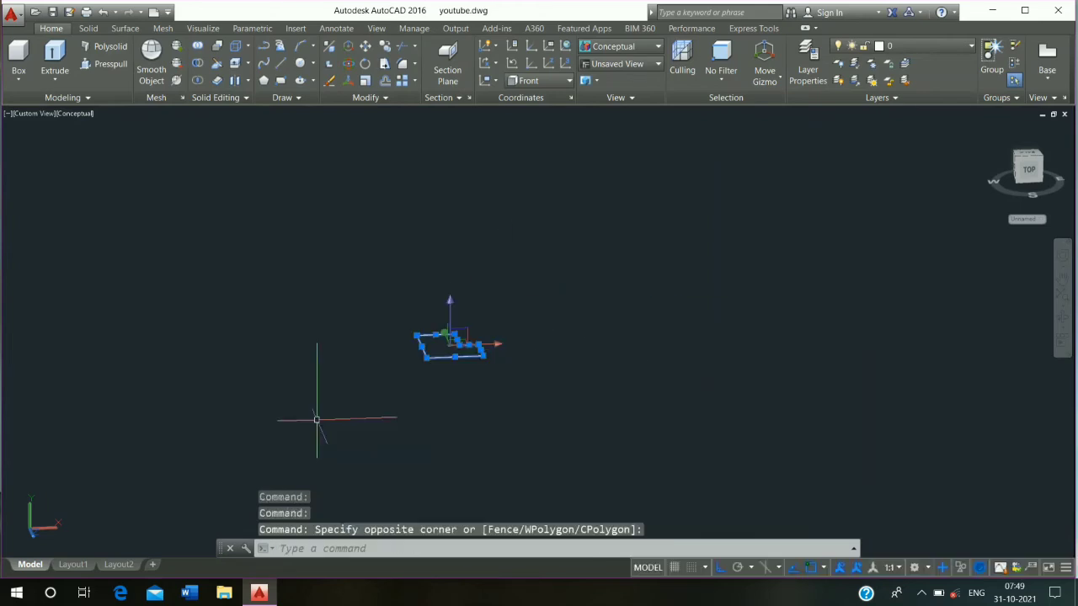
pyautogui.write('j')
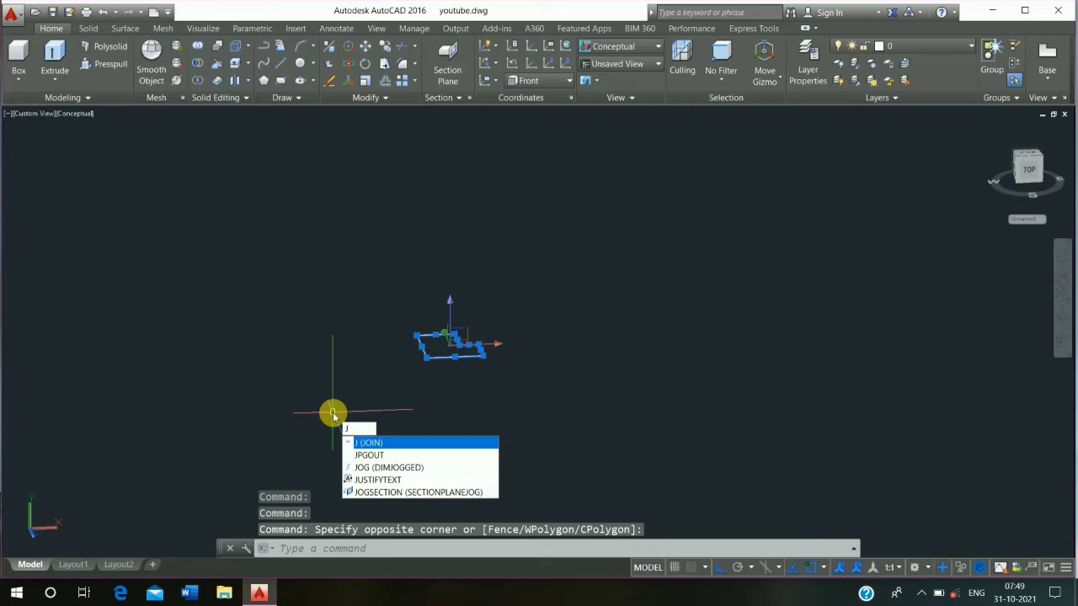
pyautogui.press('Return')
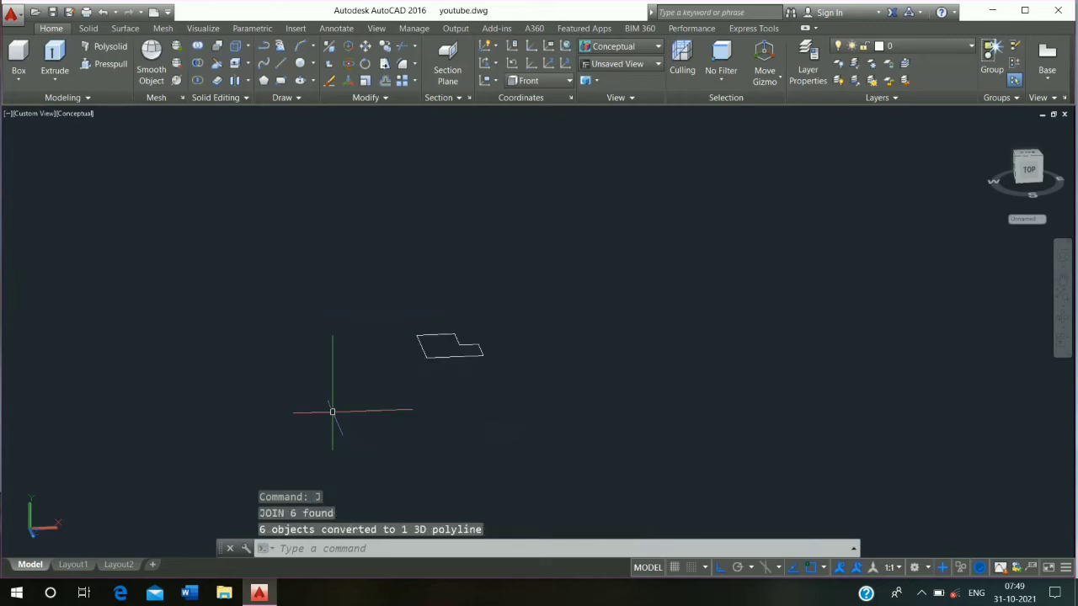
# - From the profile's corner, draw the door frame path with lines 7' up, 3' across and 7' down
pyautogui.click(283, 65)
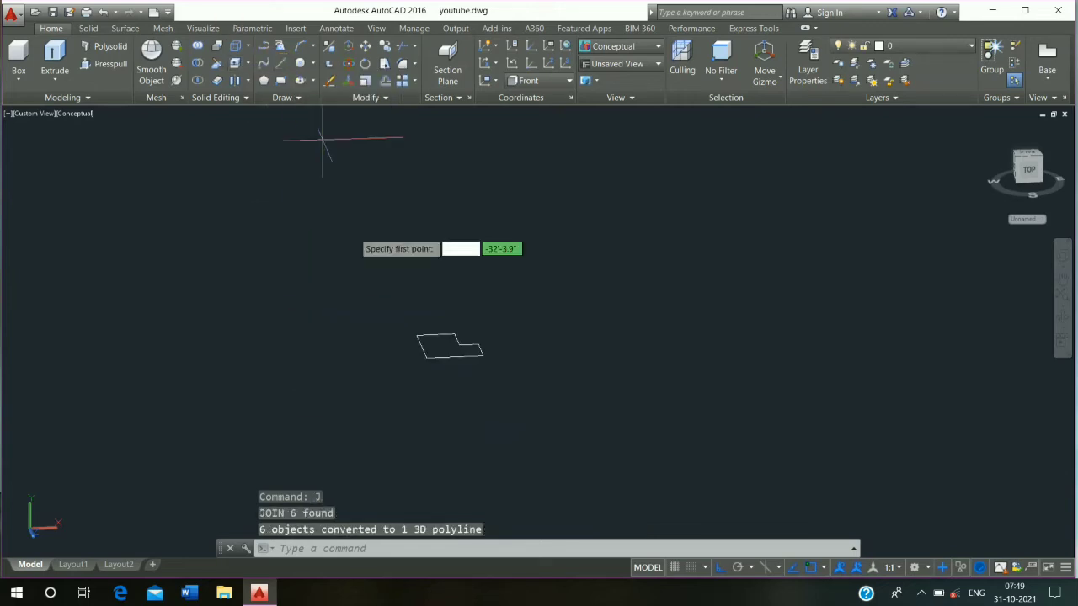
pyautogui.click(426, 357)
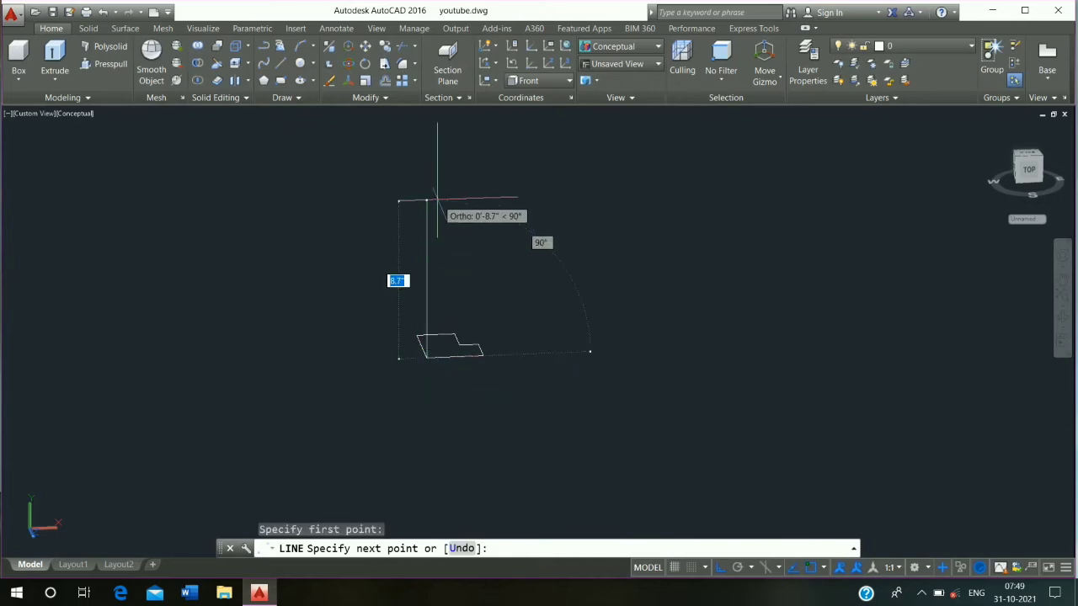
pyautogui.click(437, 199)
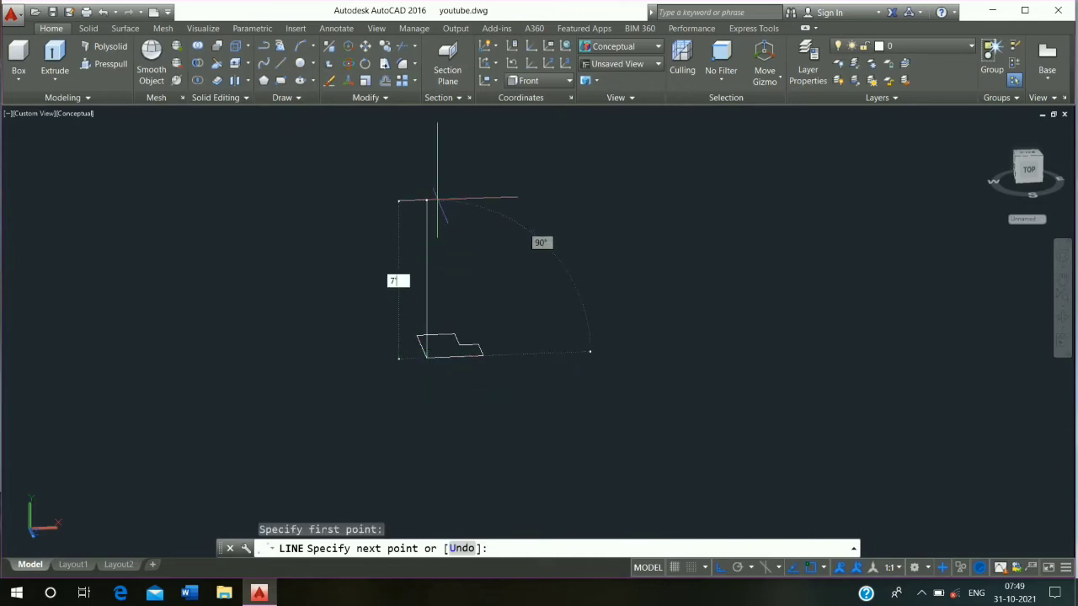
pyautogui.write('7')
pyautogui.press('Return')
pyautogui.scroll(2, 437, 200)
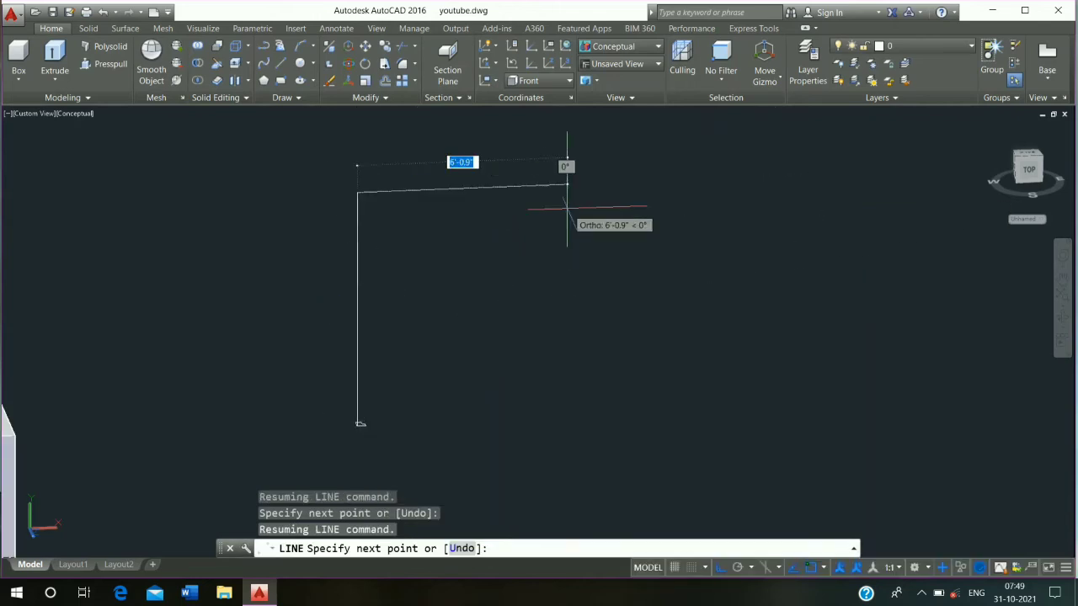
pyautogui.write('3')
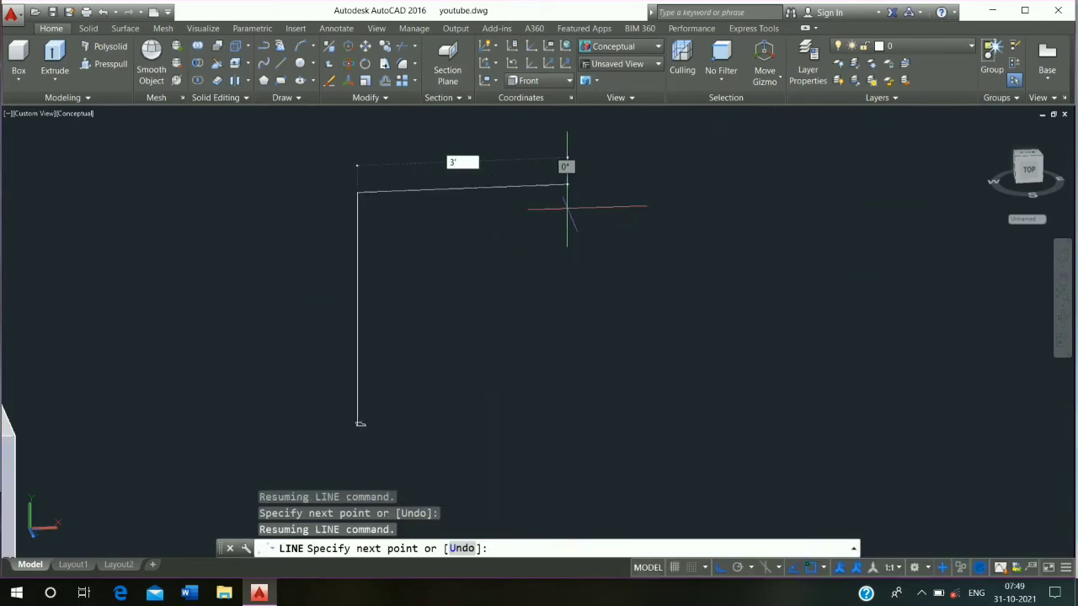
pyautogui.press('Return')
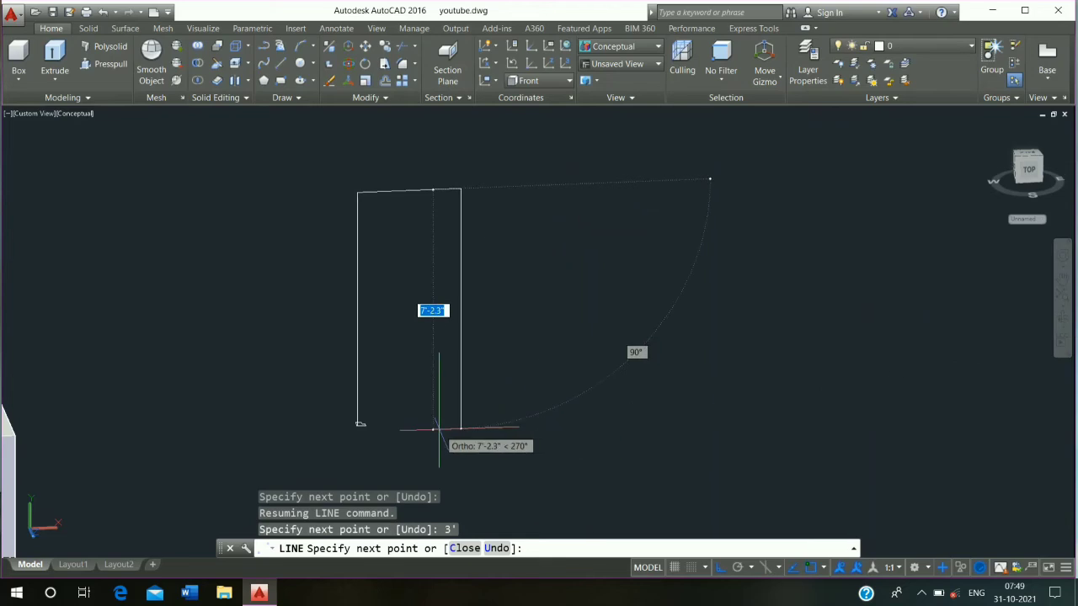
pyautogui.write('7')
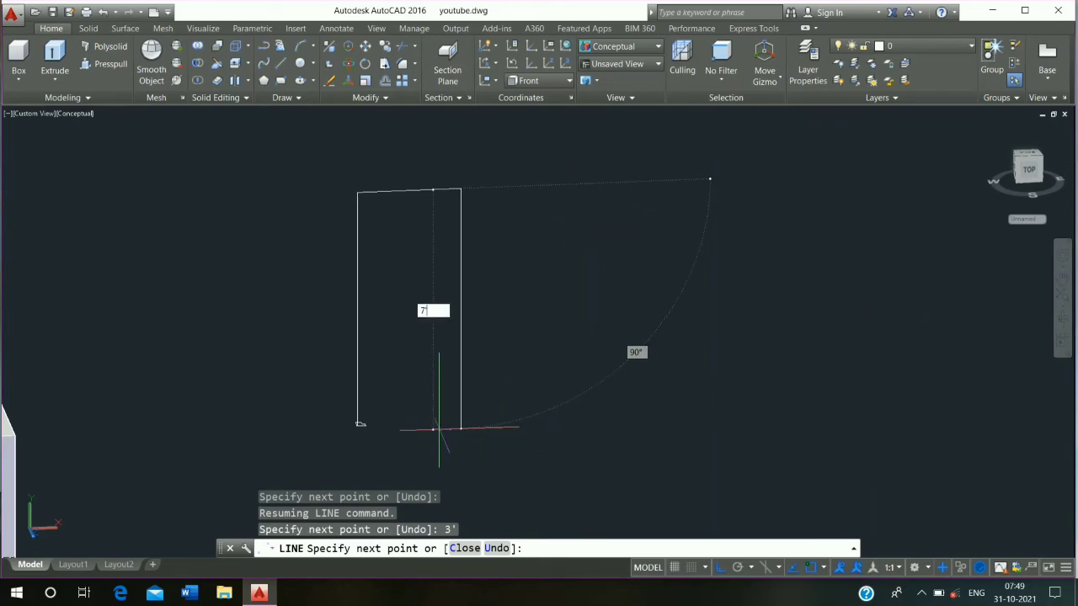
pyautogui.press('Return')
pyautogui.press('Escape')
# - Join the three lines of the door frame path into one polyline
pyautogui.click(537, 135)
pyautogui.click(320, 283)
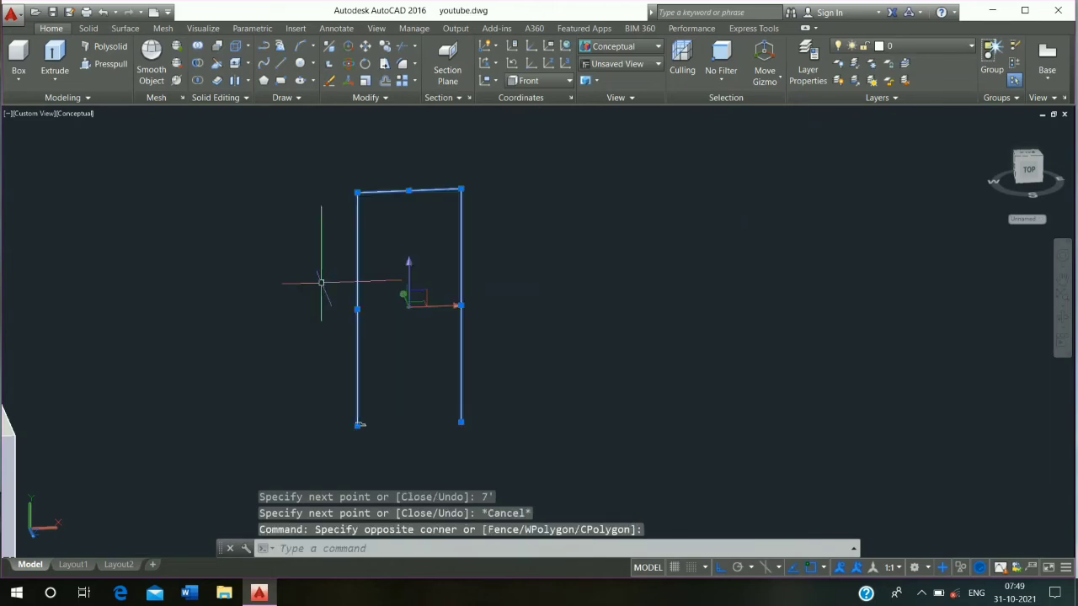
pyautogui.write('J')
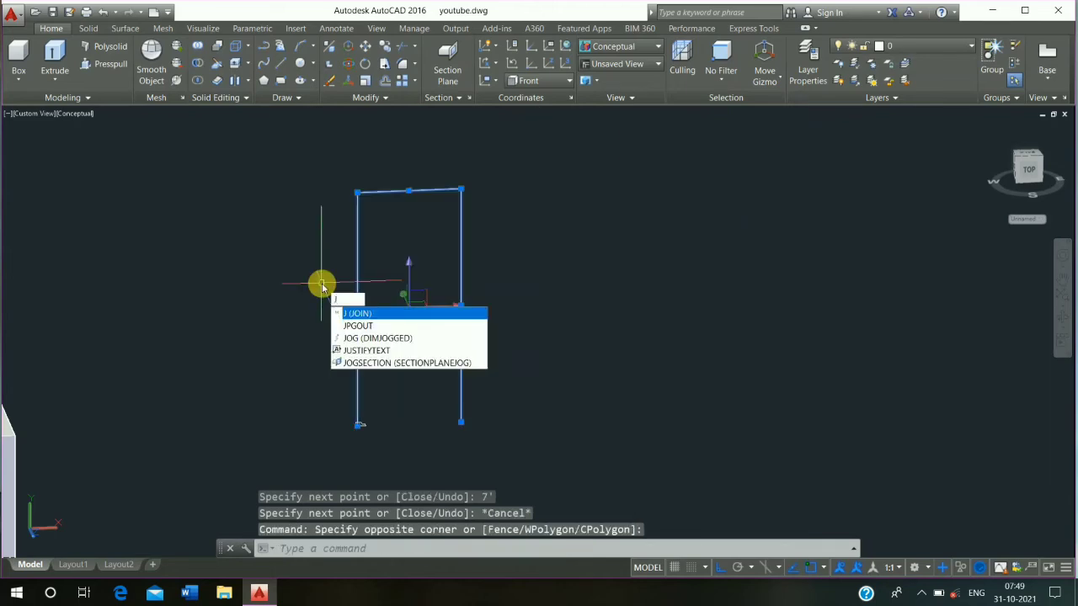
pyautogui.press('Return')
pyautogui.write('ext')
pyautogui.press('Return')
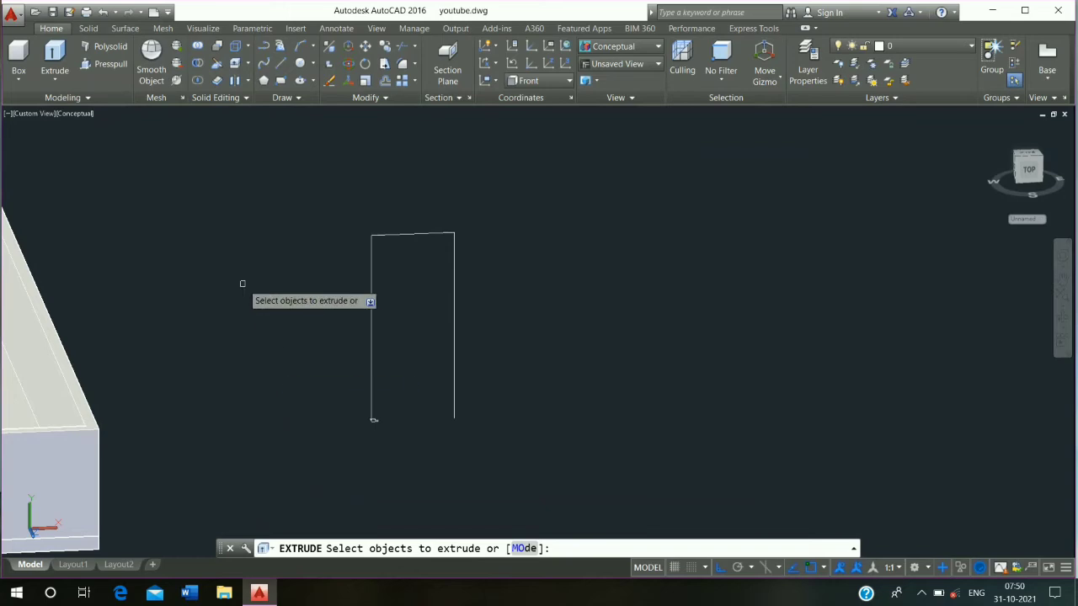
pyautogui.press('Escape')
# - Sweep the stepped profile along the 7' by 3' path to form the solid door frame
pyautogui.click(54, 76)
pyautogui.click(72, 187)
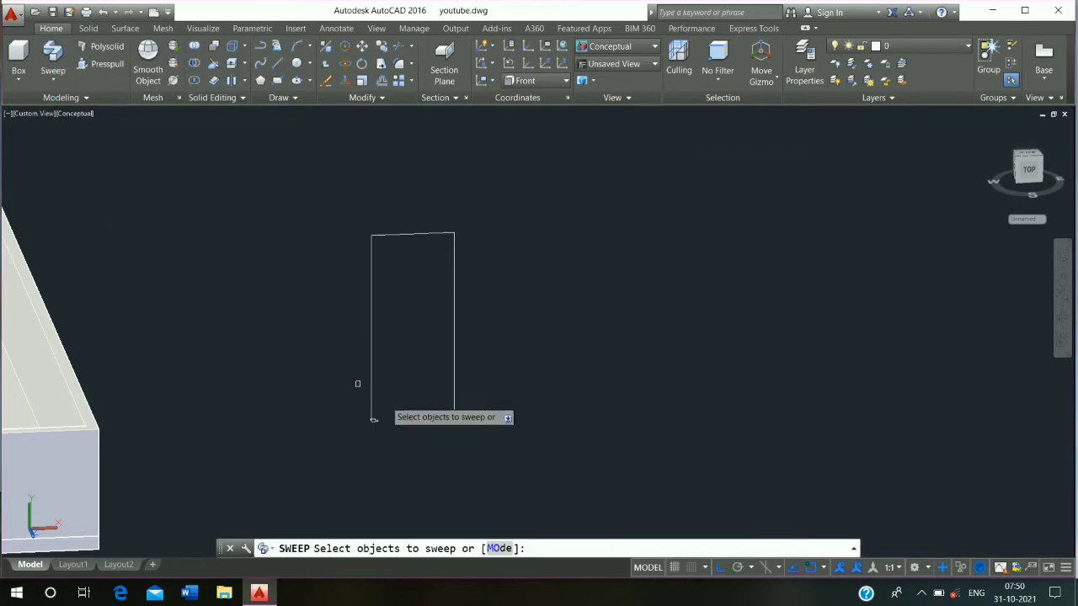
pyautogui.scroll(3, 416, 441)
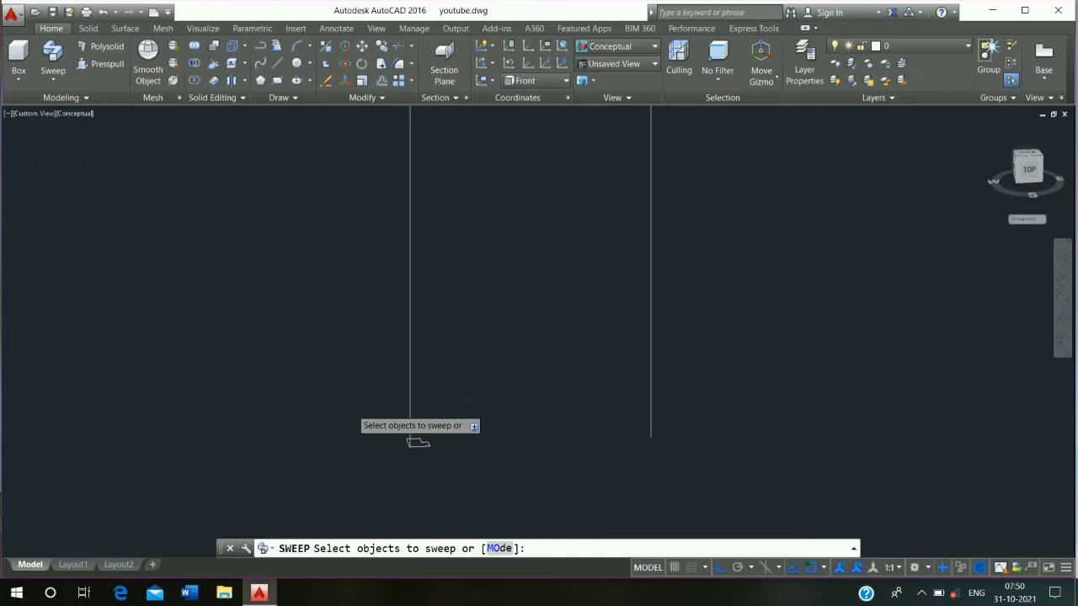
pyautogui.click(418, 443)
pyautogui.press('Return')
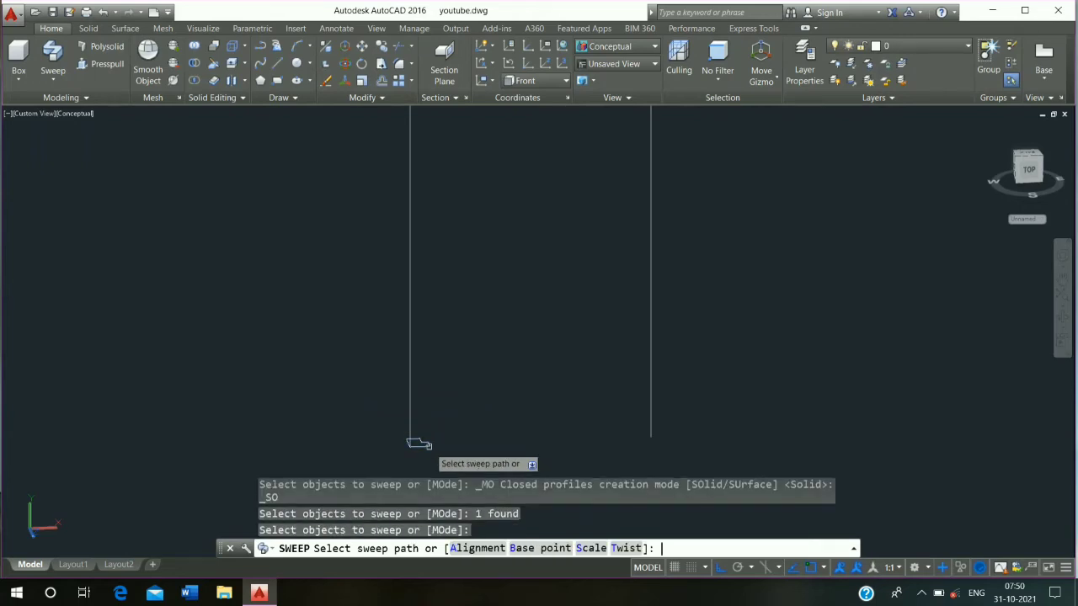
pyautogui.click(410, 355)
pyautogui.press('Return')
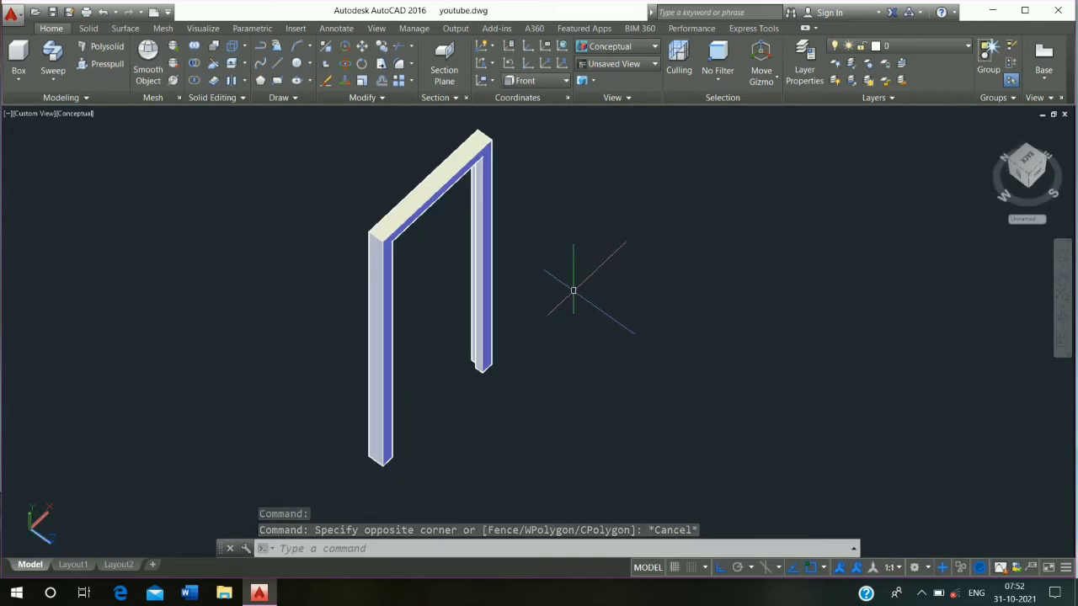
# - Set the UCS to Top and draw a rectangle about 2'-8" by 1" between the inner faces of the frame's posts at their base
pyautogui.click(545, 83)
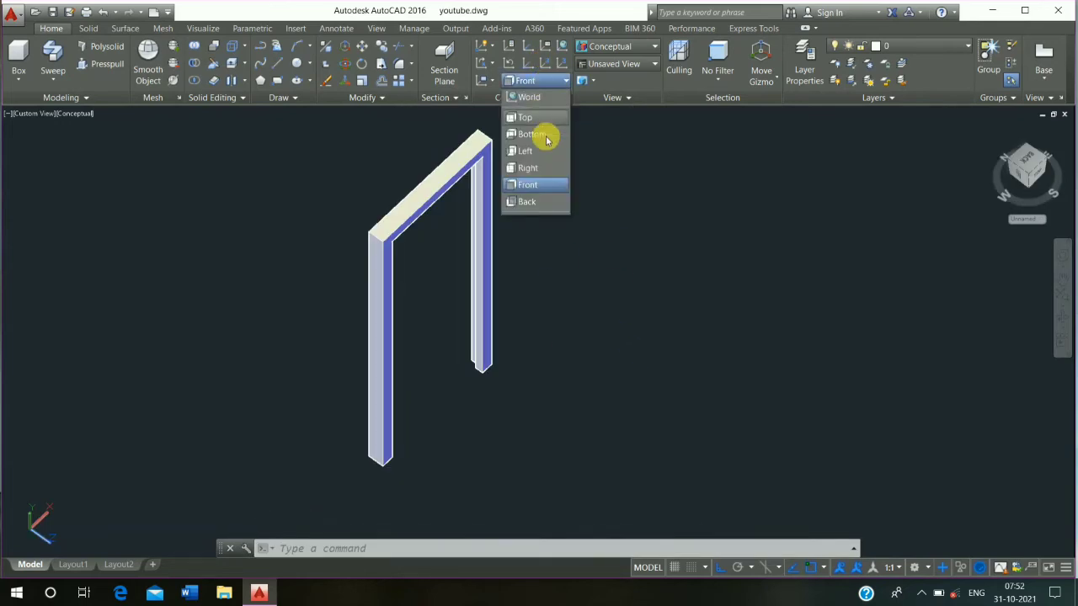
pyautogui.click(515, 118)
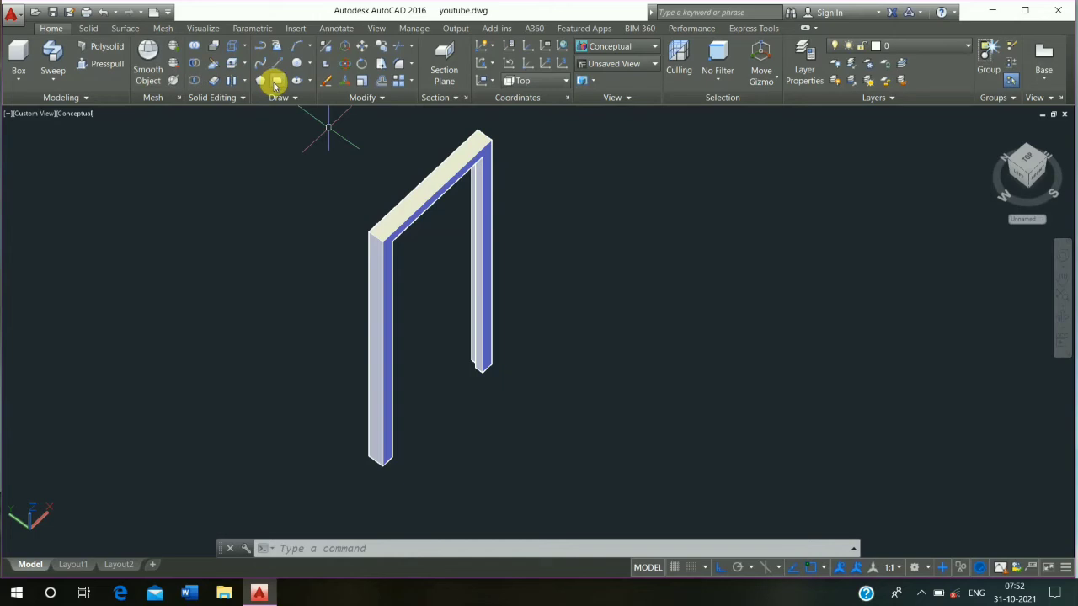
pyautogui.click(277, 81)
pyautogui.keyDown('shift'); pyautogui.moveTo(361, 429); pyautogui.dragTo(283, 294, button='middle'); pyautogui.keyUp('shift')
pyautogui.scroll(5, 398, 370)
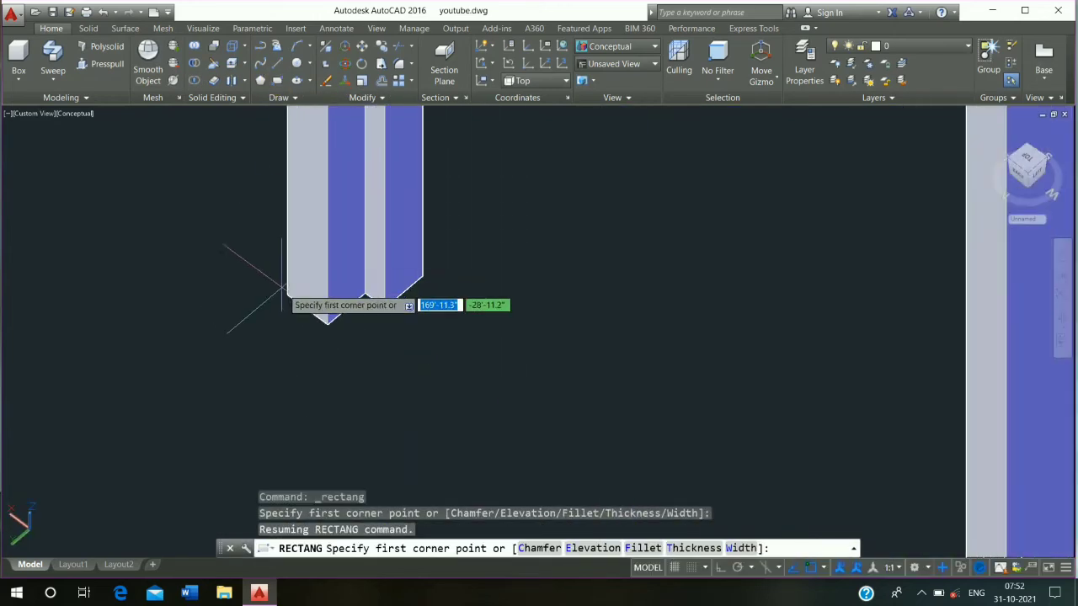
pyautogui.click(328, 323)
pyautogui.scroll(-4, 358, 330)
pyautogui.keyDown('shift'); pyautogui.moveTo(336, 300); pyautogui.dragTo(488, 337, button='middle'); pyautogui.keyUp('shift')
pyautogui.scroll(5, 417, 212)
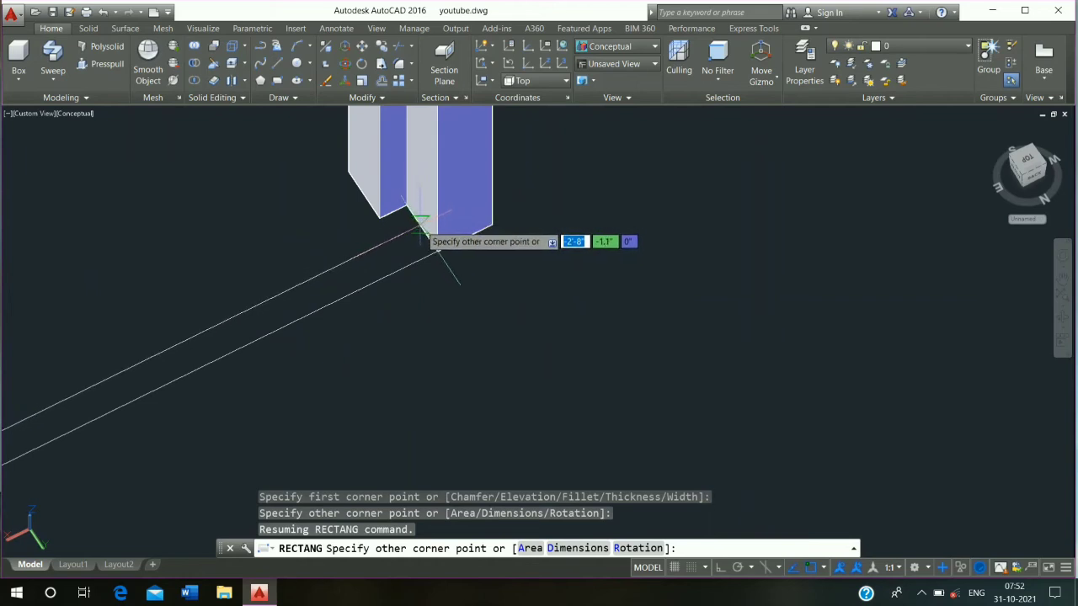
pyautogui.click(418, 225)
pyautogui.scroll(-6, 418, 225)
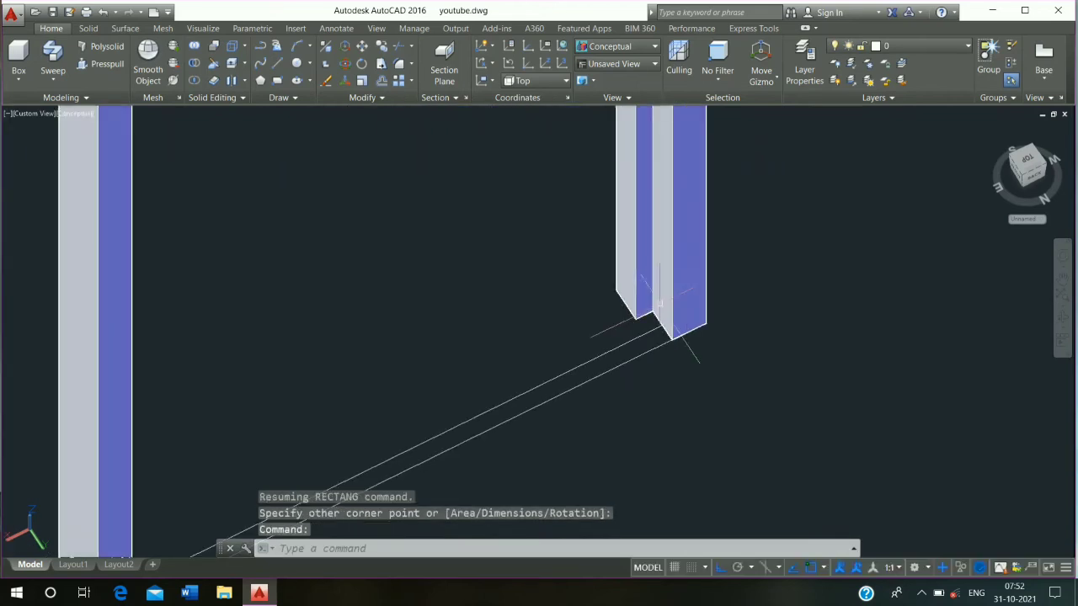
# - Extrude the rectangle between the posts upward to the inner edge of the frame's head to form the door panel
pyautogui.click(54, 82)
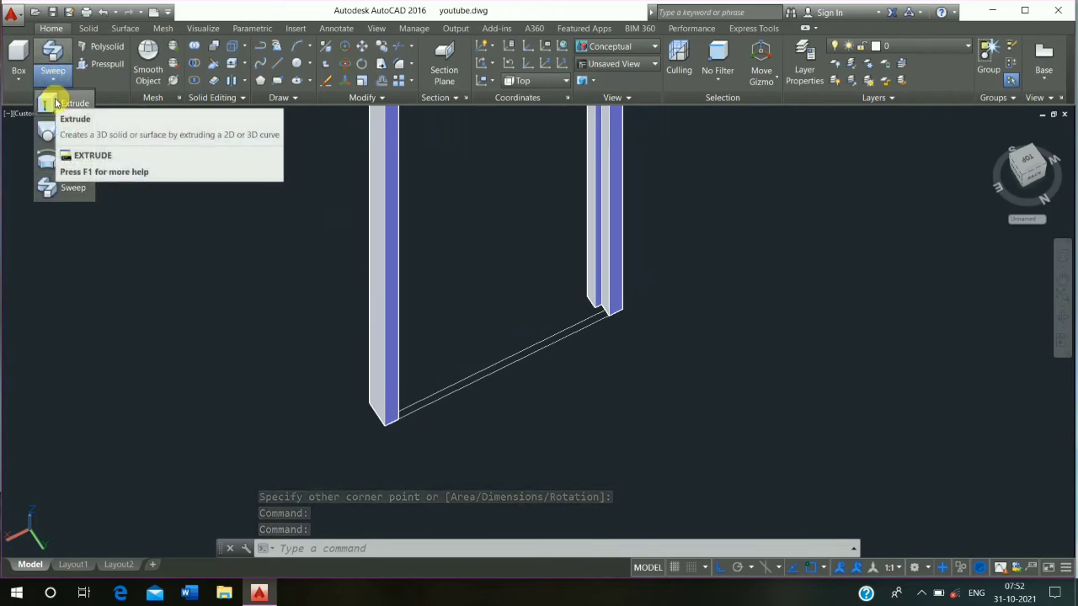
pyautogui.click(67, 103)
pyautogui.scroll(-4, 503, 314)
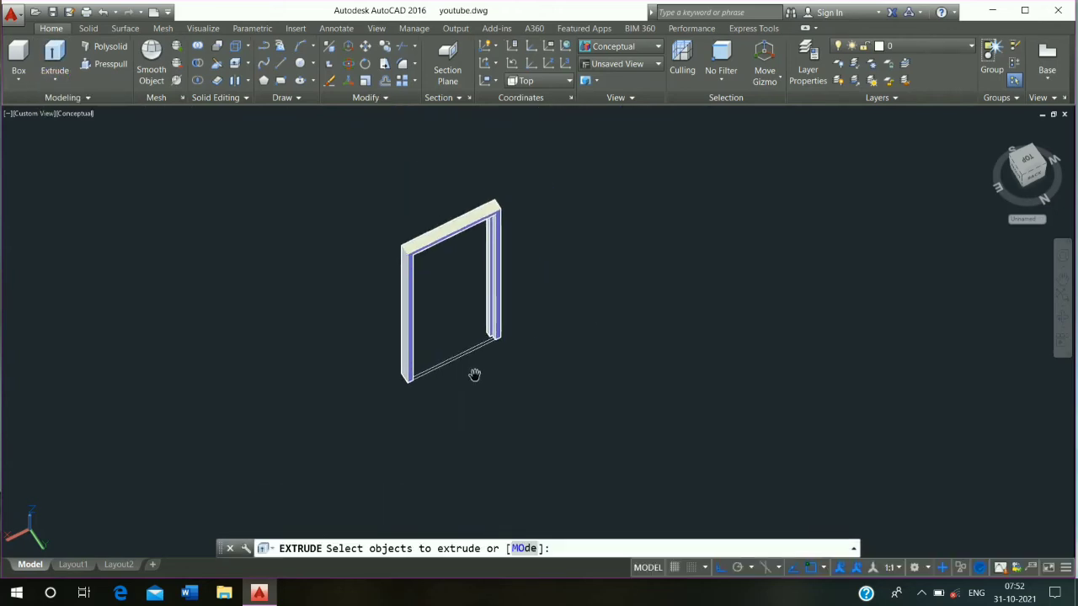
pyautogui.scroll(5, 476, 373)
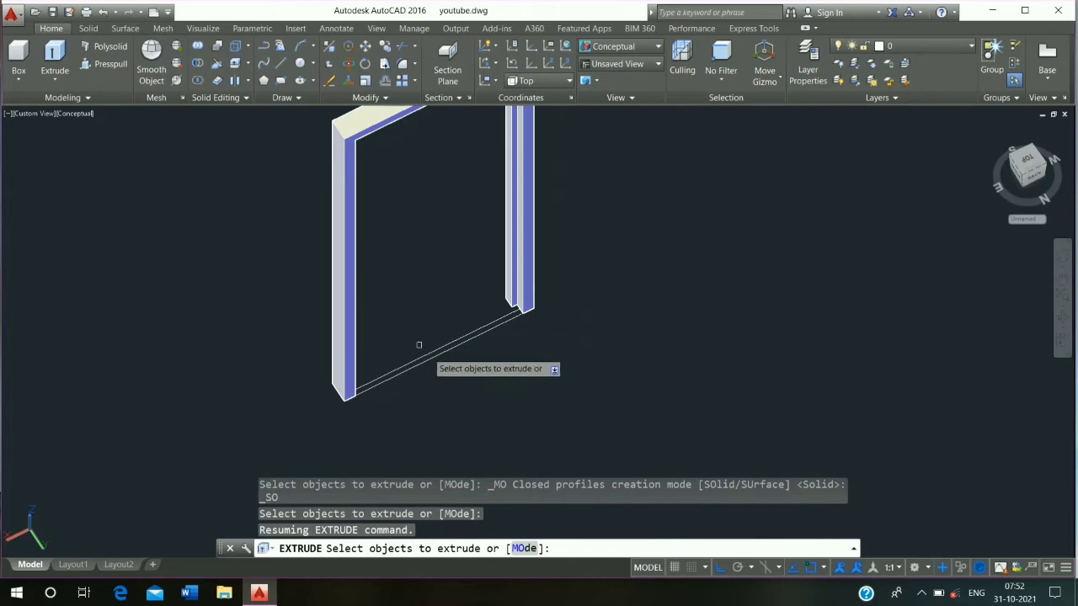
pyautogui.click(432, 359)
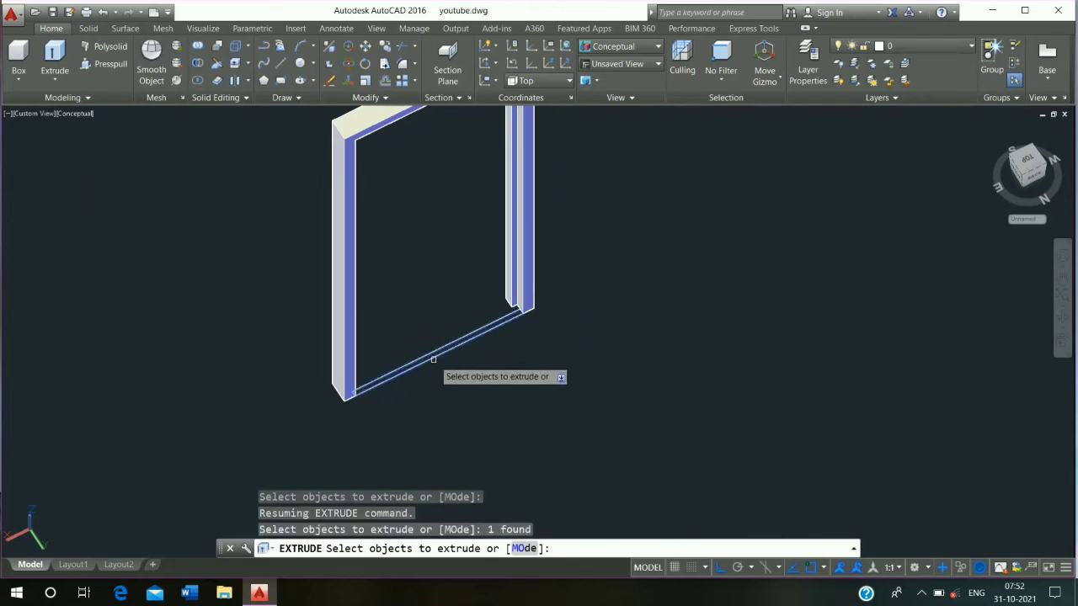
pyautogui.press('Return')
pyautogui.moveTo(435, 351); pyautogui.dragTo(416, 435, button='middle')
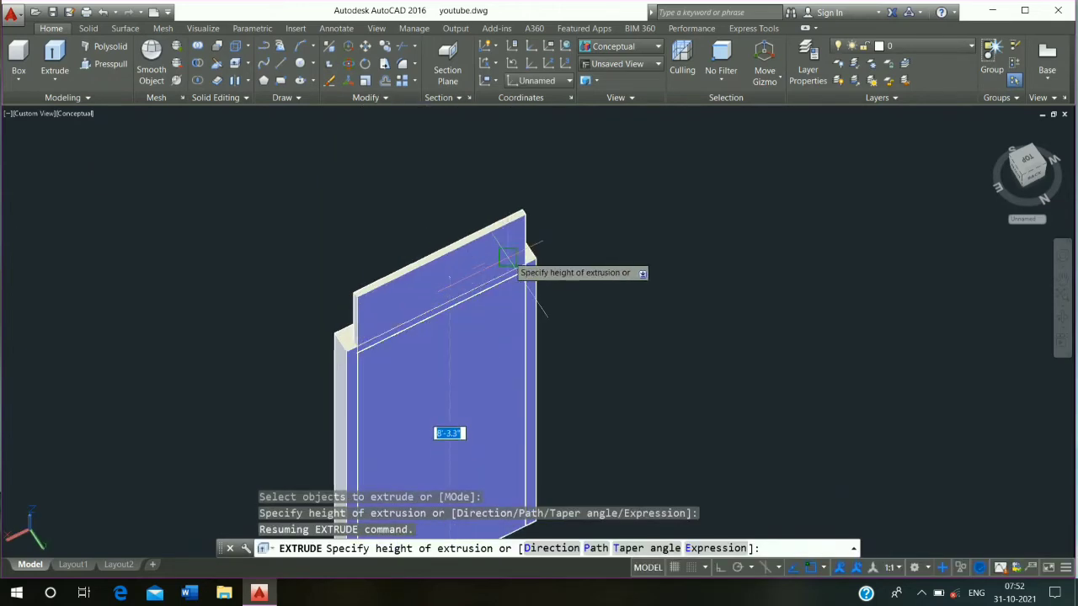
pyautogui.scroll(5, 516, 271)
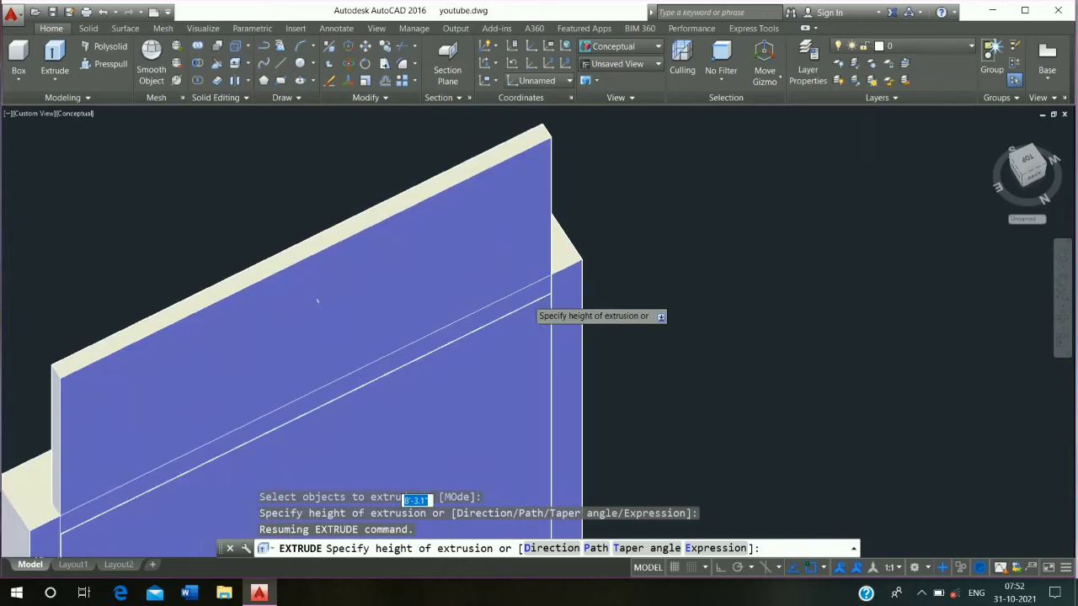
pyautogui.click(556, 284)
pyautogui.press('Escape')
# - Set the UCS to Front and draw a rectangle about 2'-8" by 6'-10" over the door panel's face, from its upper corner to the opposite lower corner
pyautogui.keyDown('shift'); pyautogui.moveTo(337, 337); pyautogui.dragTo(337, 244, button='middle'); pyautogui.keyUp('shift')
pyautogui.scroll(-3, 336, 244)
pyautogui.scroll(1, 278, 252)
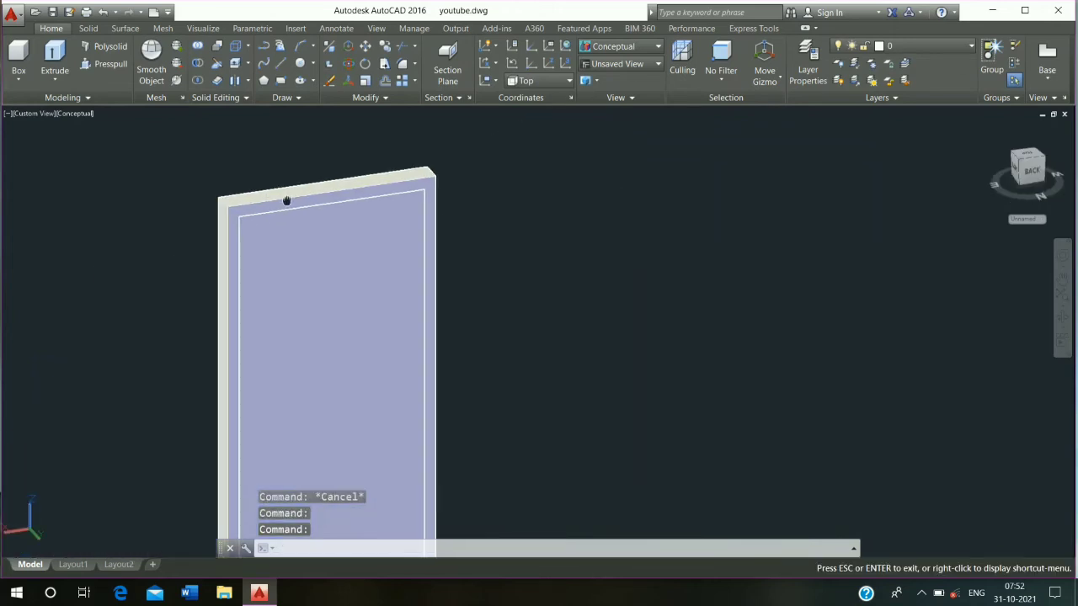
pyautogui.click(528, 81)
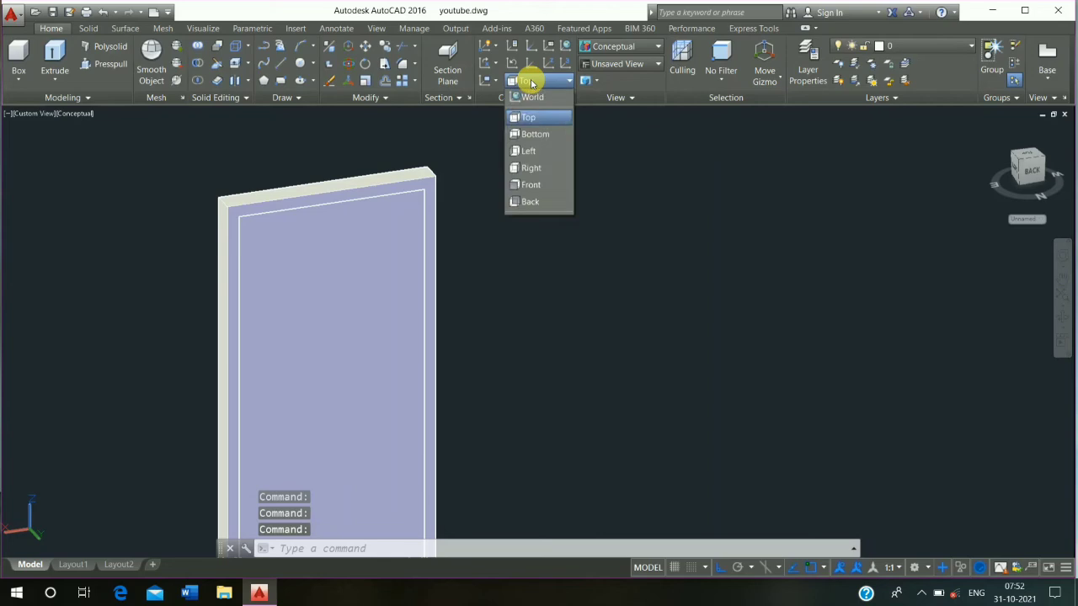
pyautogui.click(528, 185)
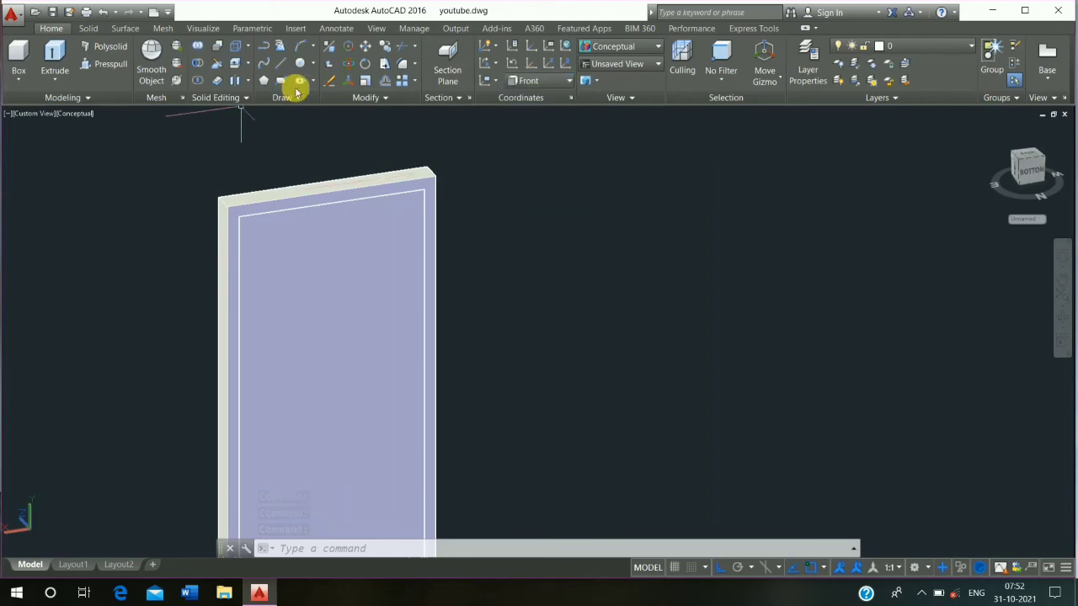
pyautogui.click(281, 81)
pyautogui.scroll(5, 236, 240)
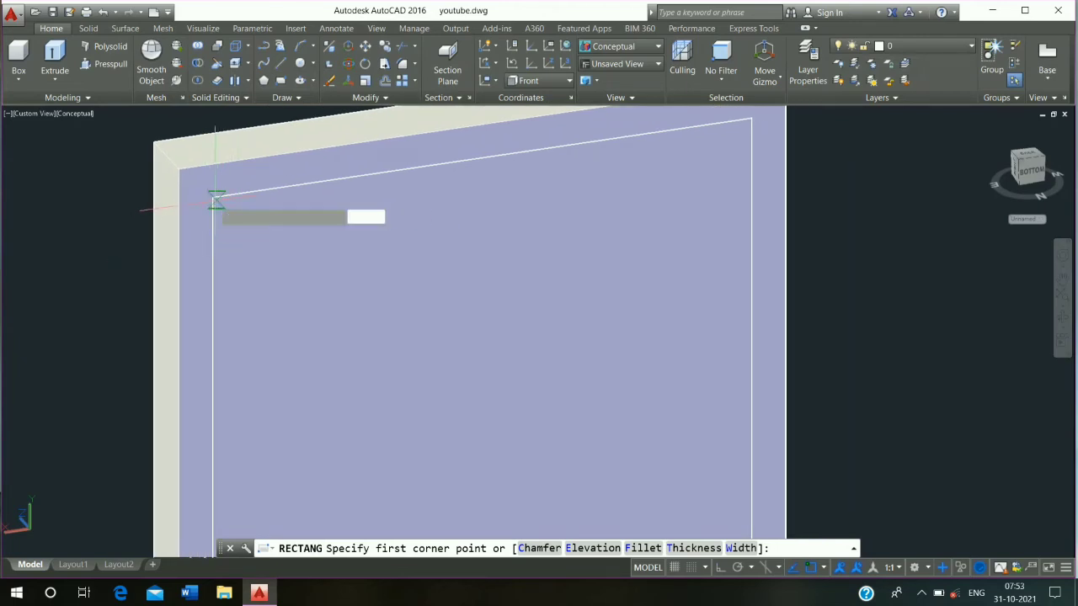
pyautogui.click(212, 196)
pyautogui.scroll(-5, 323, 336)
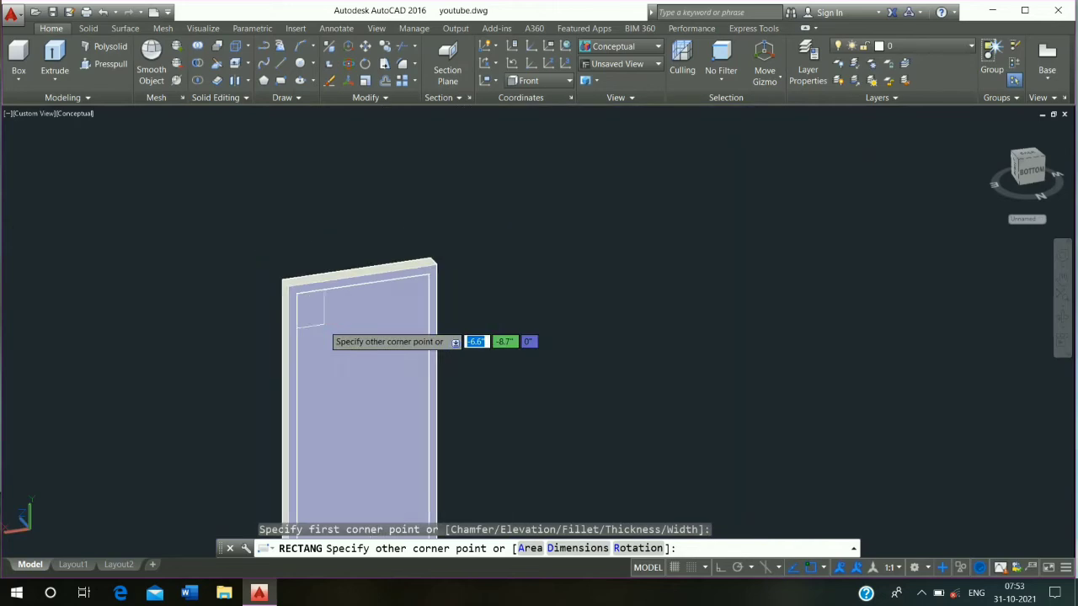
pyautogui.scroll(5, 268, 439)
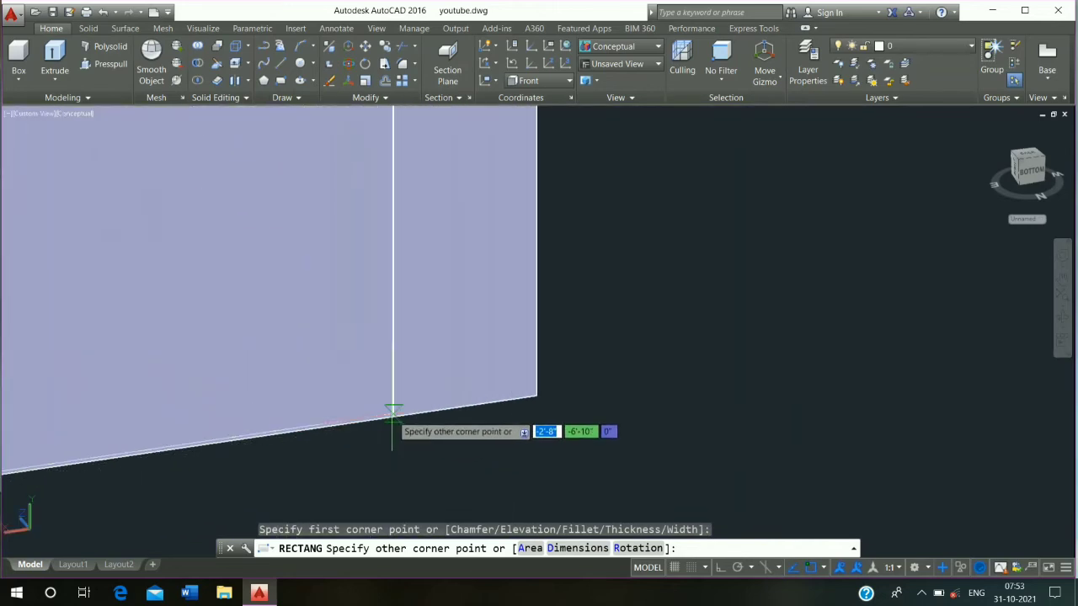
pyautogui.click(392, 412)
pyautogui.keyDown('shift'); pyautogui.moveTo(391, 412); pyautogui.dragTo(587, 453, button='middle'); pyautogui.keyUp('shift')
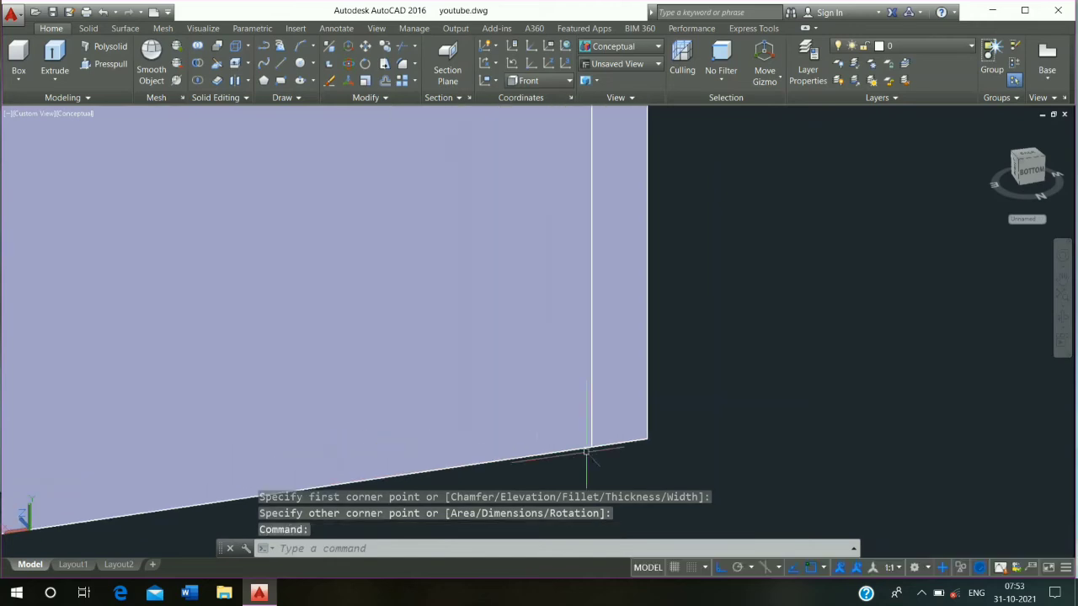
pyautogui.press('Escape')
# - Hide the solid door panel and the door frame, leaving only the panel-sized rectangle
pyautogui.scroll(-3, 503, 380)
pyautogui.keyDown('shift'); pyautogui.moveTo(502, 380); pyautogui.dragTo(550, 449, button='middle'); pyautogui.keyUp('shift')
pyautogui.press('Escape')
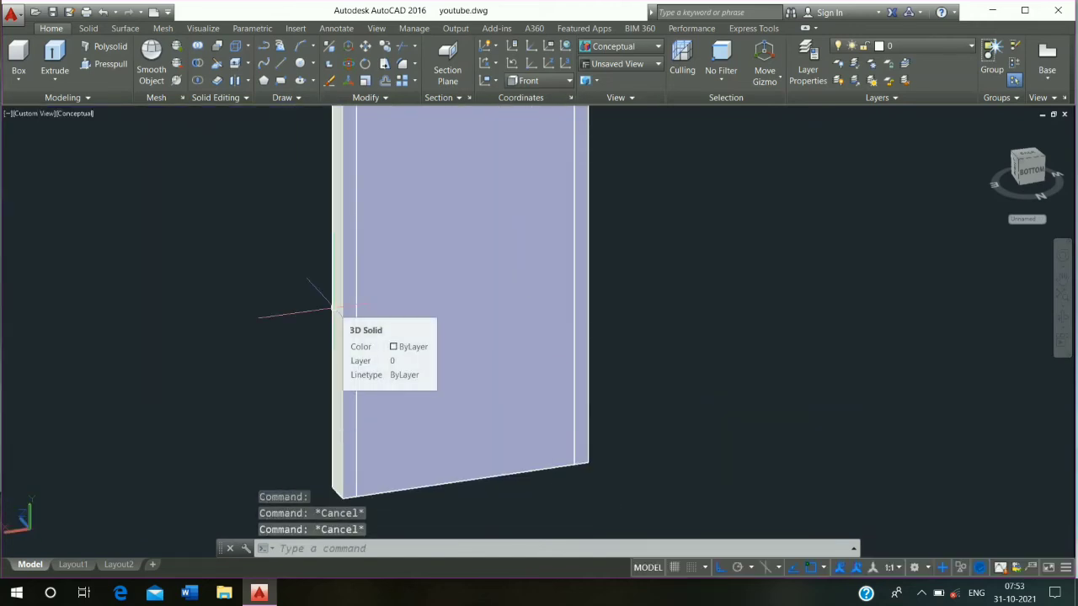
pyautogui.click(428, 272)
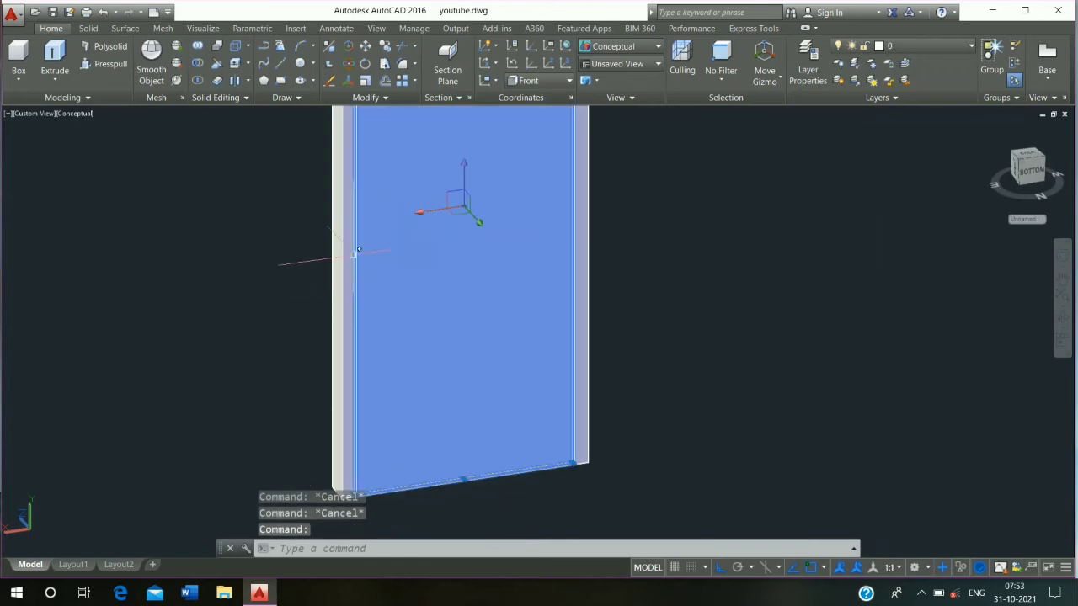
pyautogui.click(345, 252)
pyautogui.rightClick(457, 239)
pyautogui.moveTo(533, 297)
pyautogui.click(653, 308)
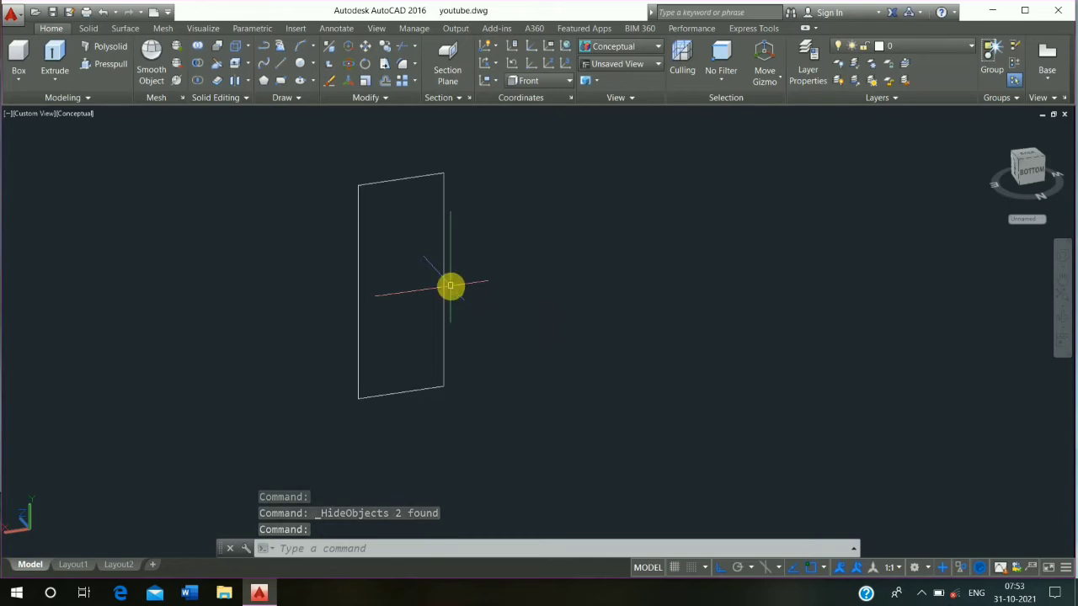
# - Offset the door rectangle 3" inward
pyautogui.write('o')
pyautogui.press('Return')
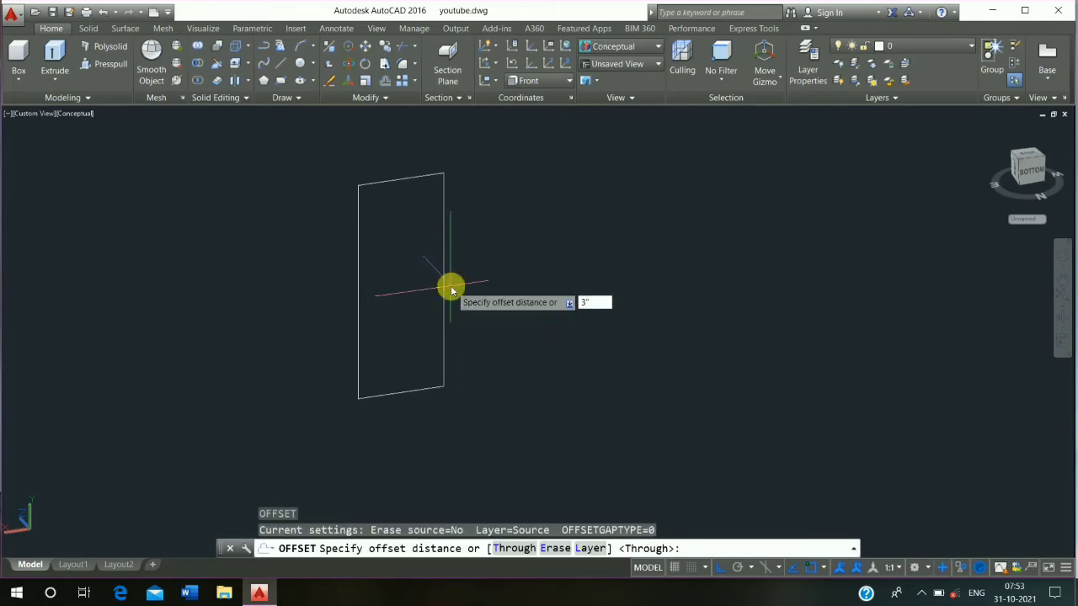
pyautogui.press('Return')
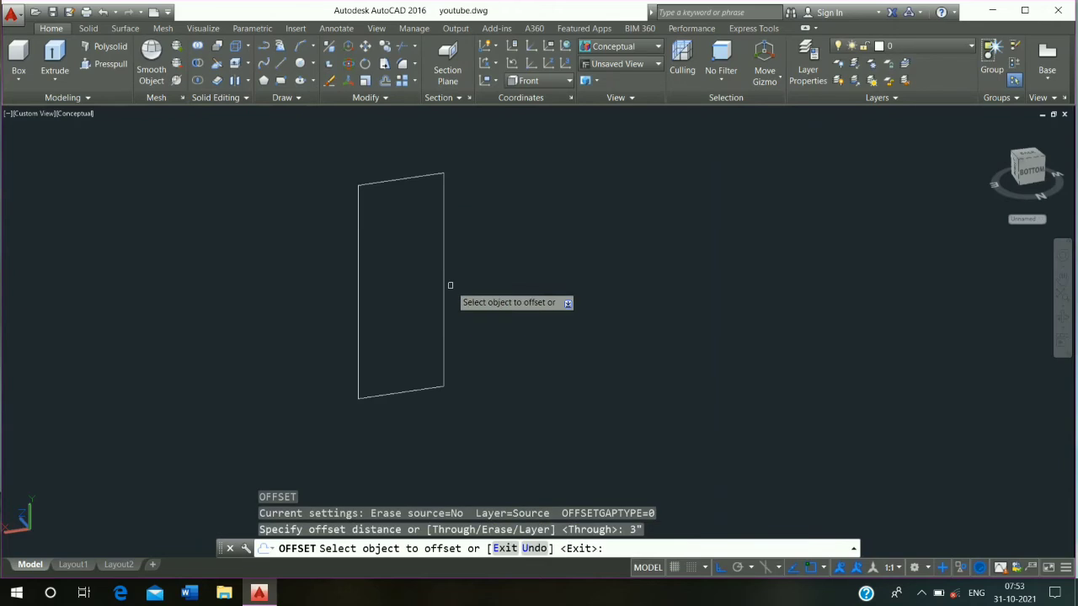
pyautogui.click(424, 175)
pyautogui.click(427, 231)
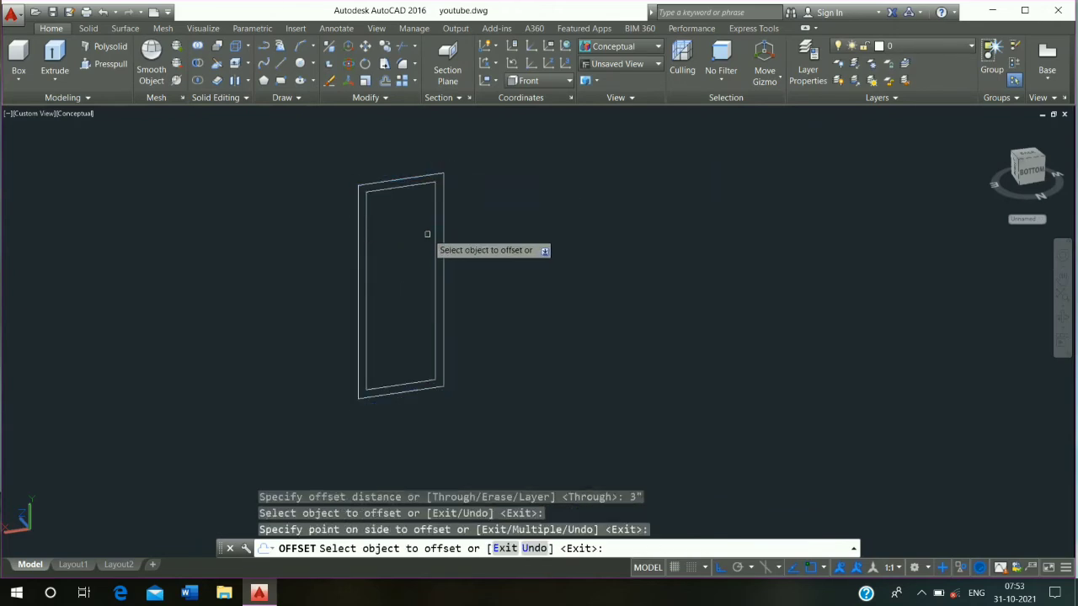
pyautogui.press('Escape')
# - Beside the door outline, start a polyline with a 3' vertical line and a 6" wide semicircular arc at its top
pyautogui.keyDown('shift'); pyautogui.moveTo(423, 294); pyautogui.dragTo(508, 320, button='middle'); pyautogui.keyUp('shift')
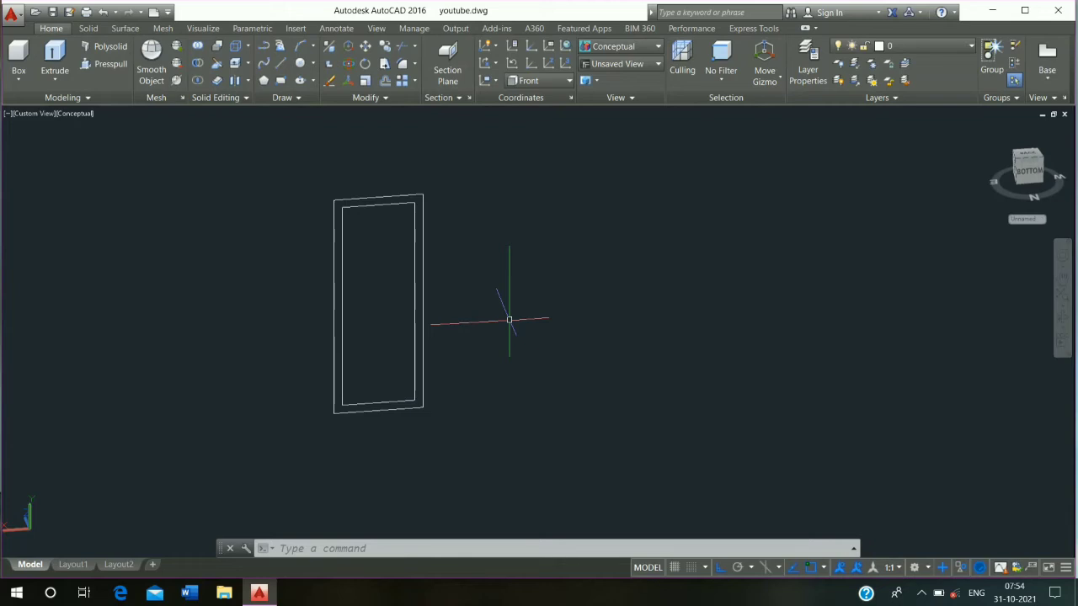
pyautogui.click(259, 47)
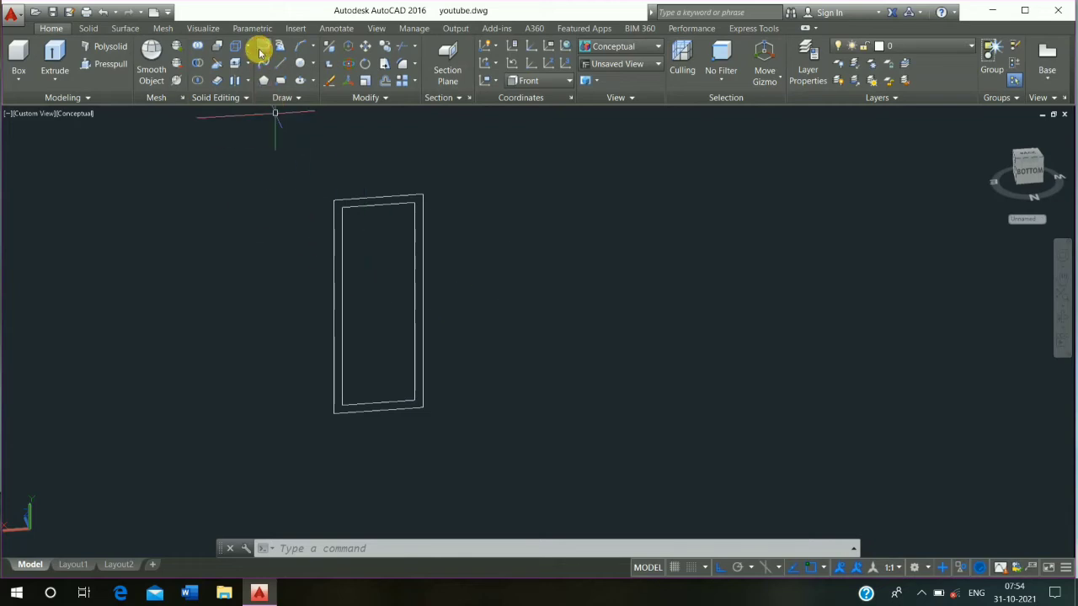
pyautogui.click(504, 353)
pyautogui.write('3')
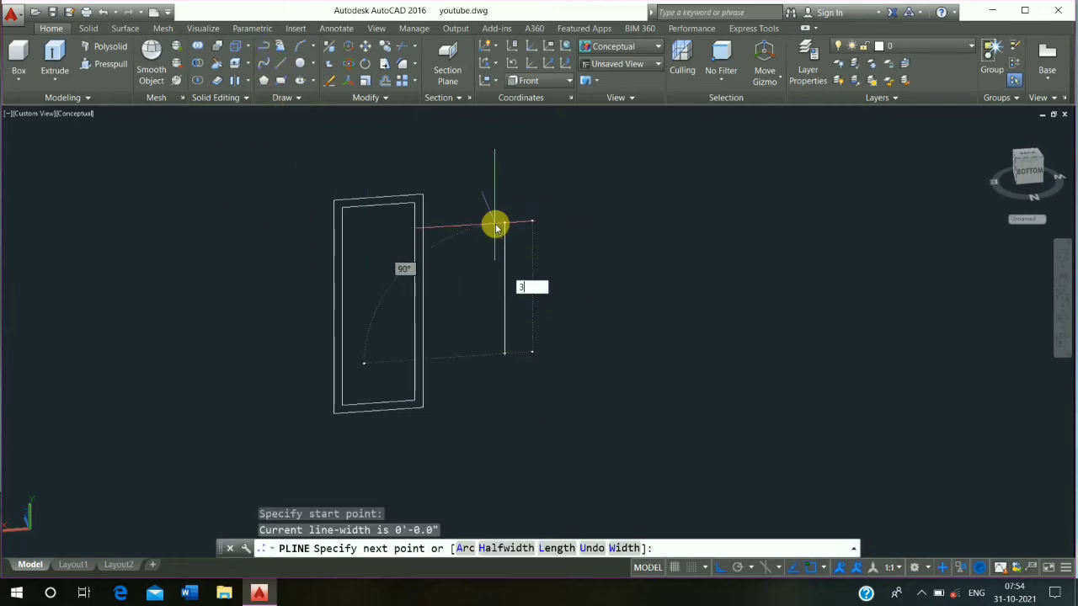
pyautogui.press('Return')
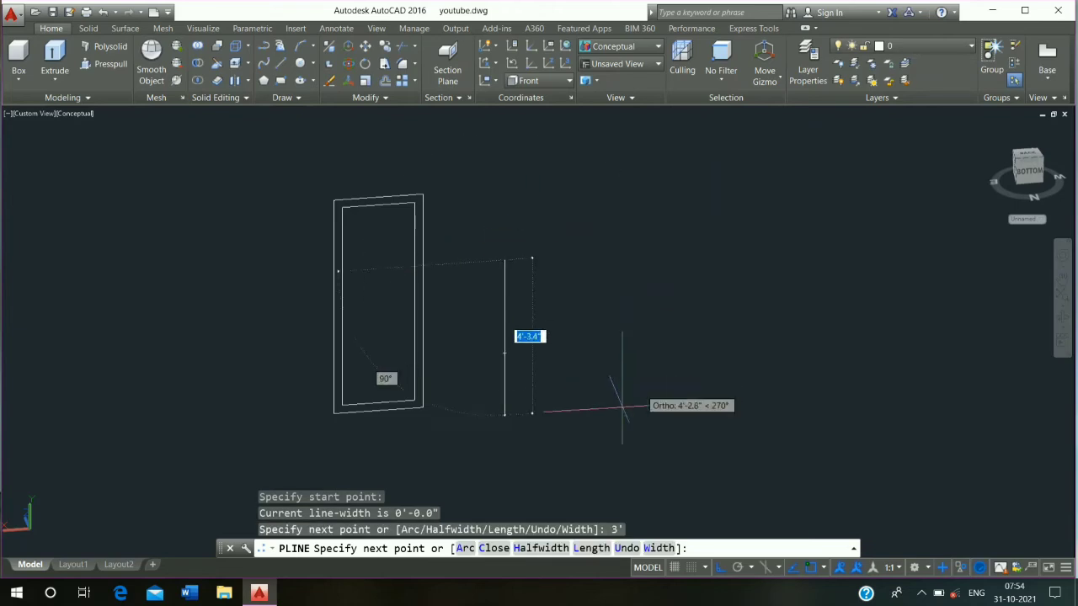
pyautogui.click(467, 548)
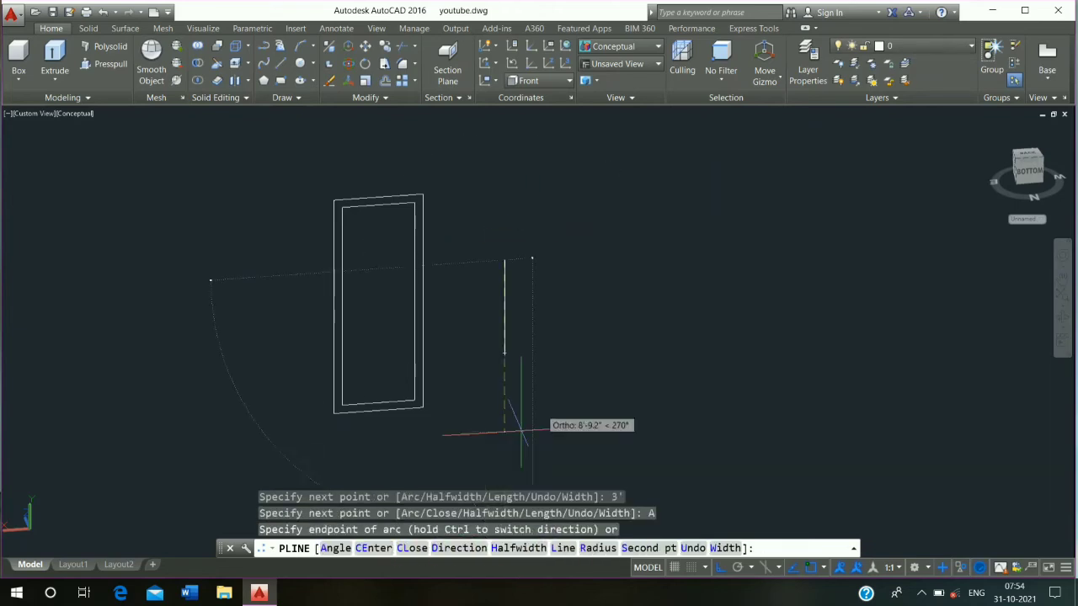
pyautogui.write('6')
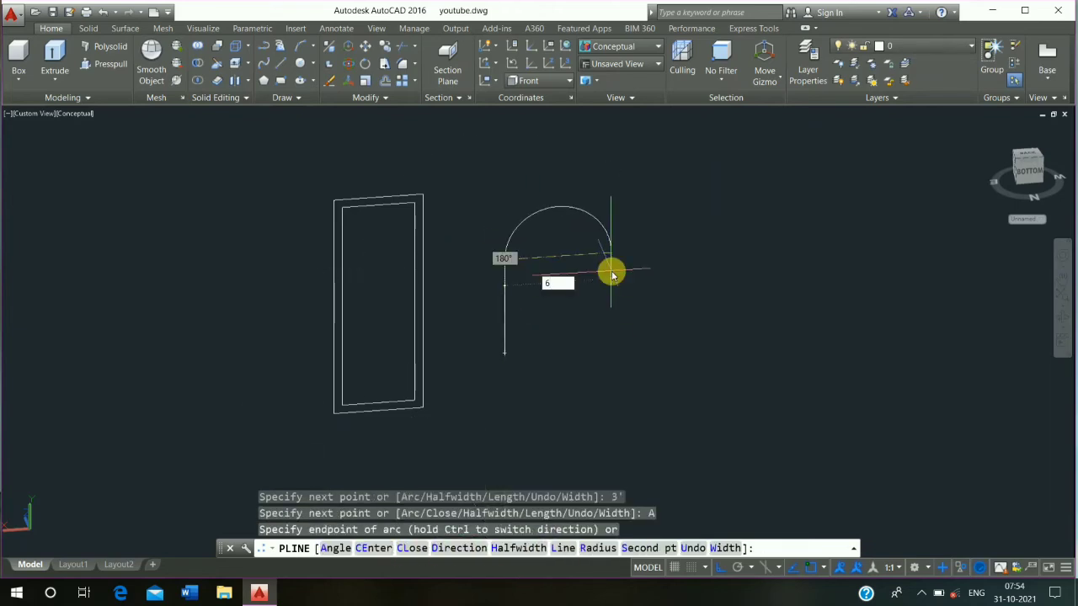
pyautogui.press('Return')
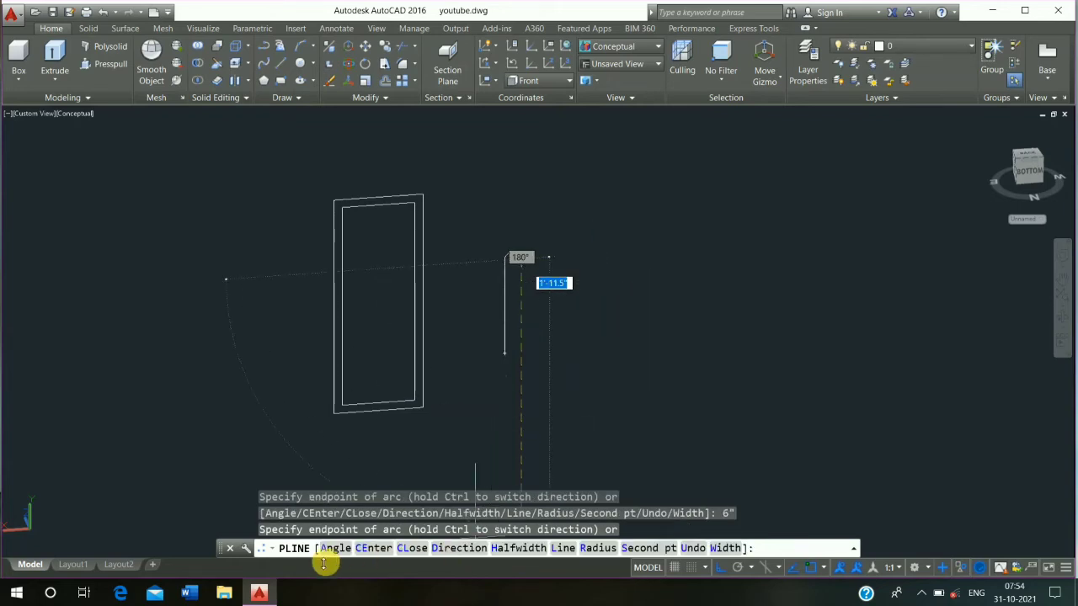
# - Continue the polyline with a 3' line downward and close it with an arc to complete the rounded slot shape
pyautogui.click(575, 548)
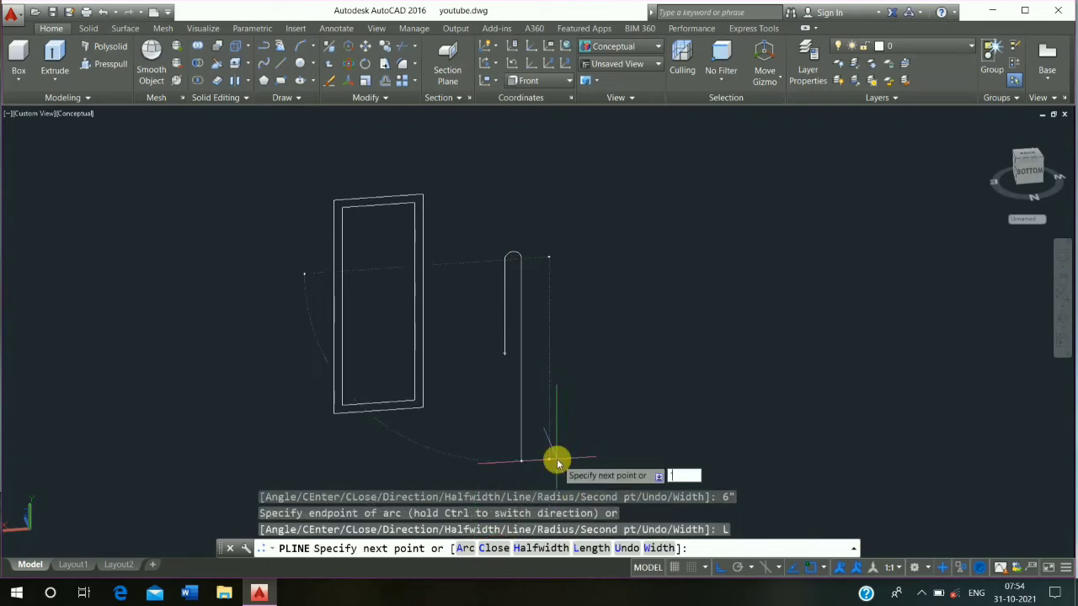
pyautogui.write("3'")
pyautogui.press('Return')
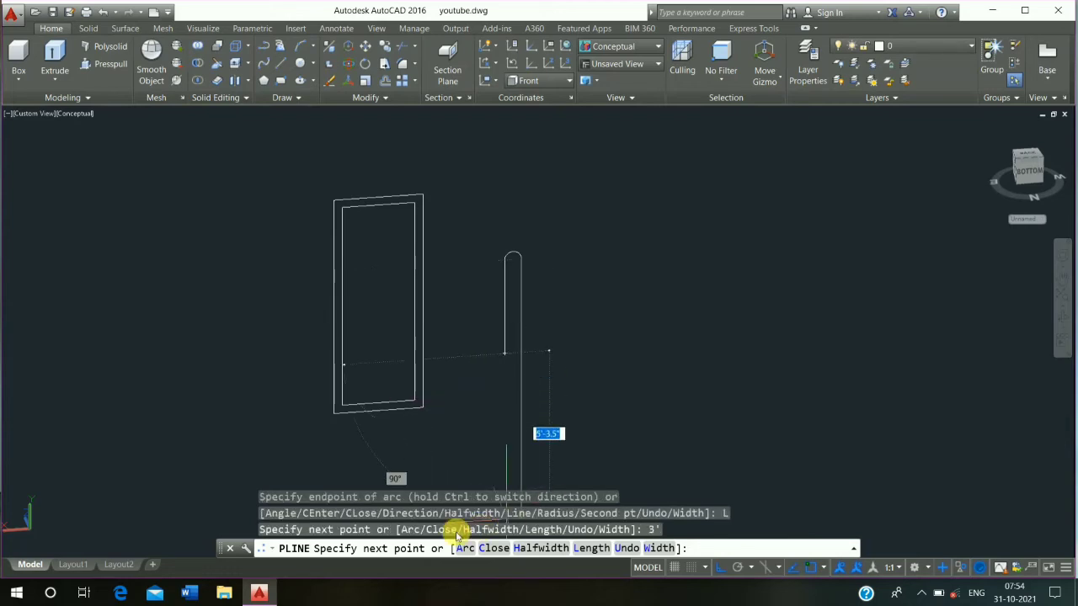
pyautogui.write('a')
pyautogui.press('Return')
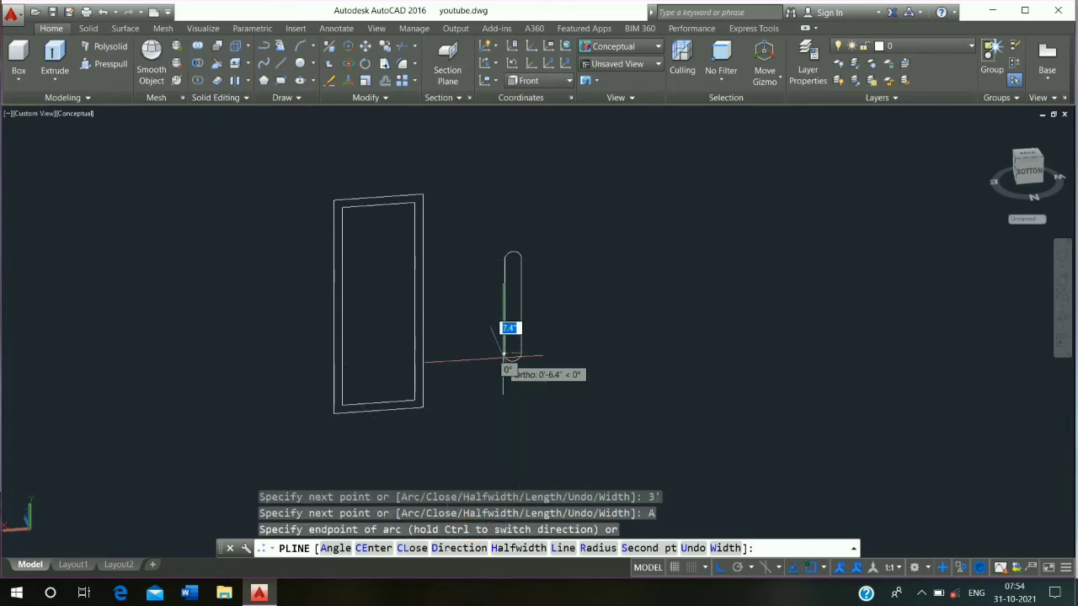
pyautogui.click(501, 360)
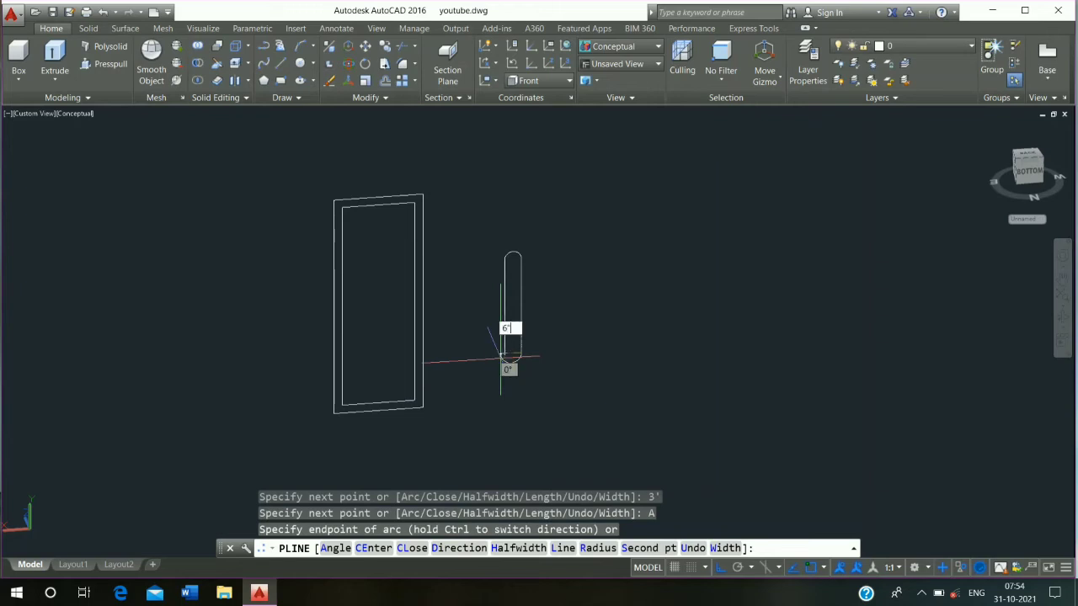
pyautogui.write('6"')
pyautogui.press('Return')
pyautogui.scroll(3, 501, 358)
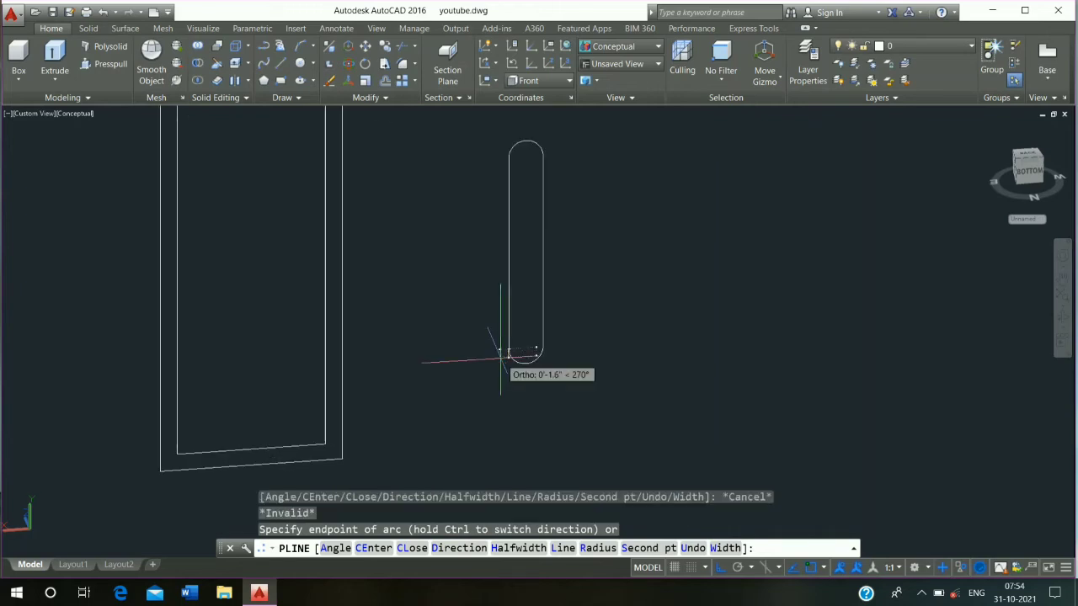
pyautogui.click(412, 548)
# - Offset the rounded slot outline 3" outward
pyautogui.moveTo(466, 353); pyautogui.dragTo(426, 383, button='middle')
pyautogui.write('o')
pyautogui.press('Return')
pyautogui.press('Escape')
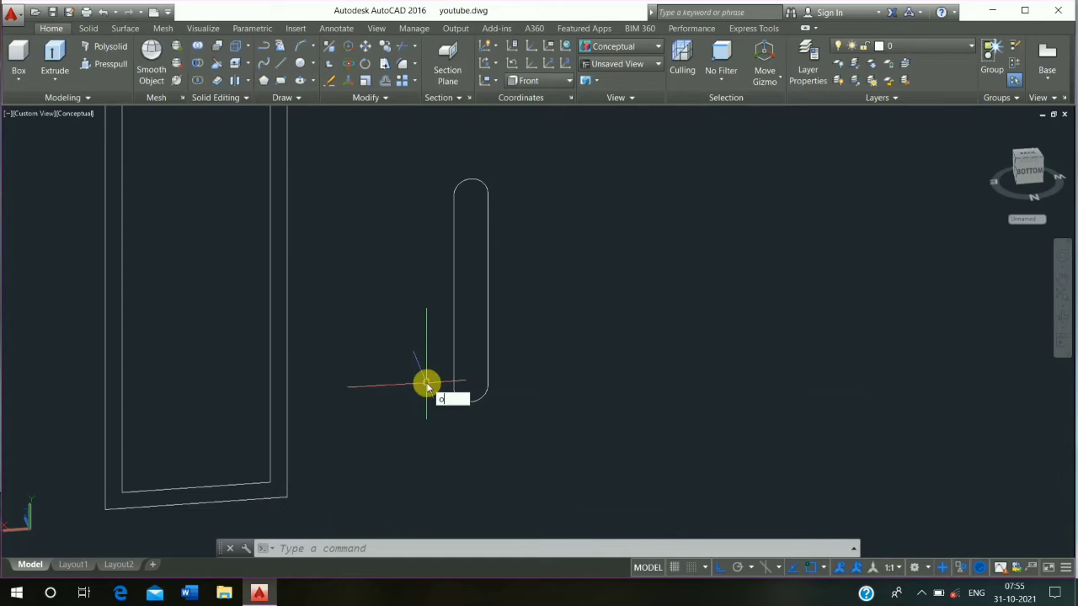
pyautogui.write('o')
pyautogui.press('Return')
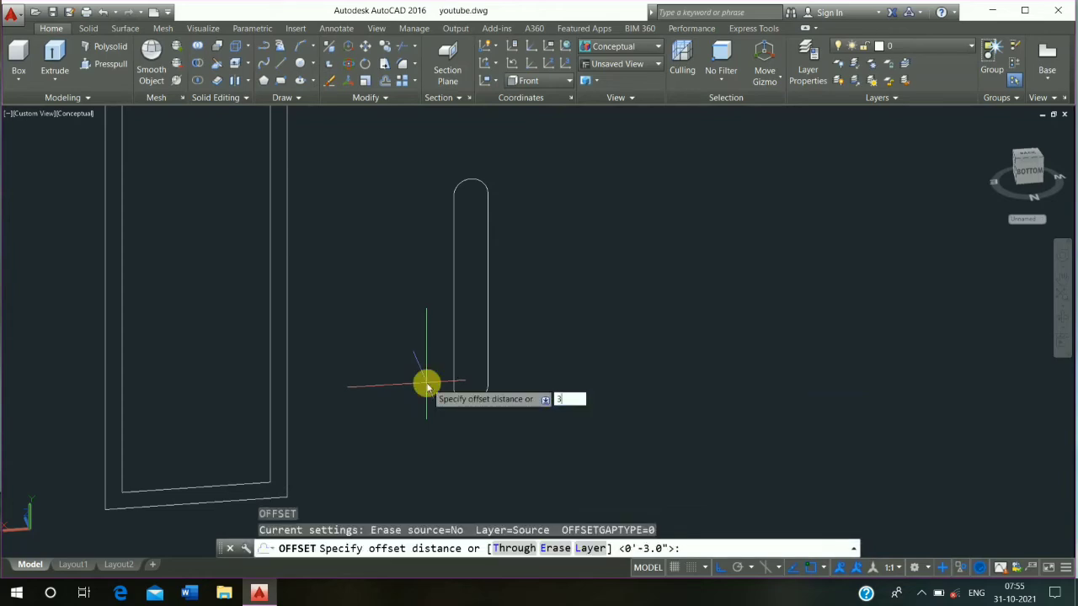
pyautogui.press('Return')
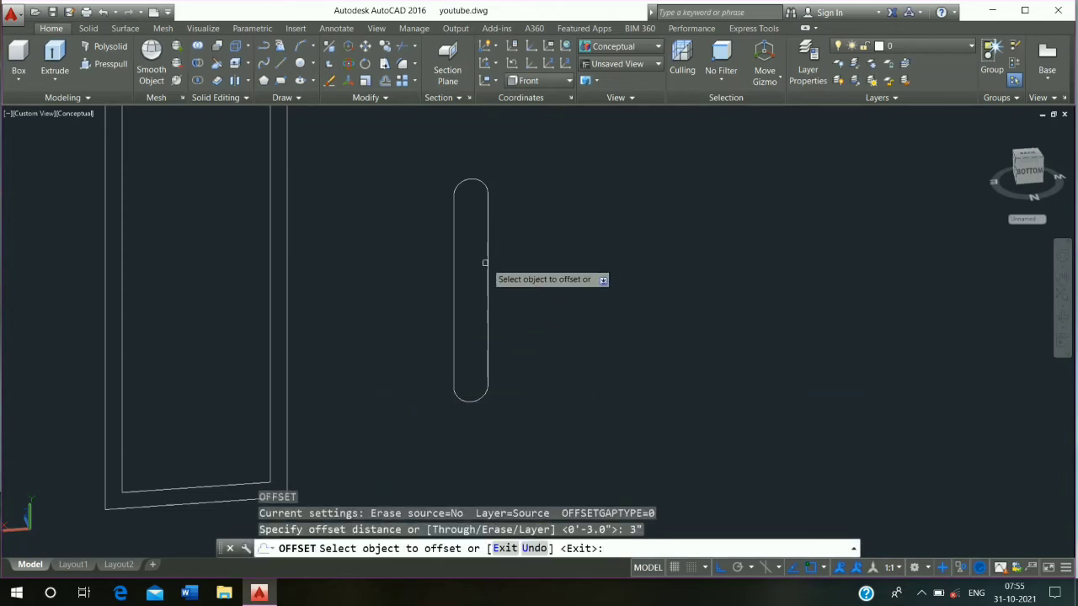
pyautogui.click(490, 267)
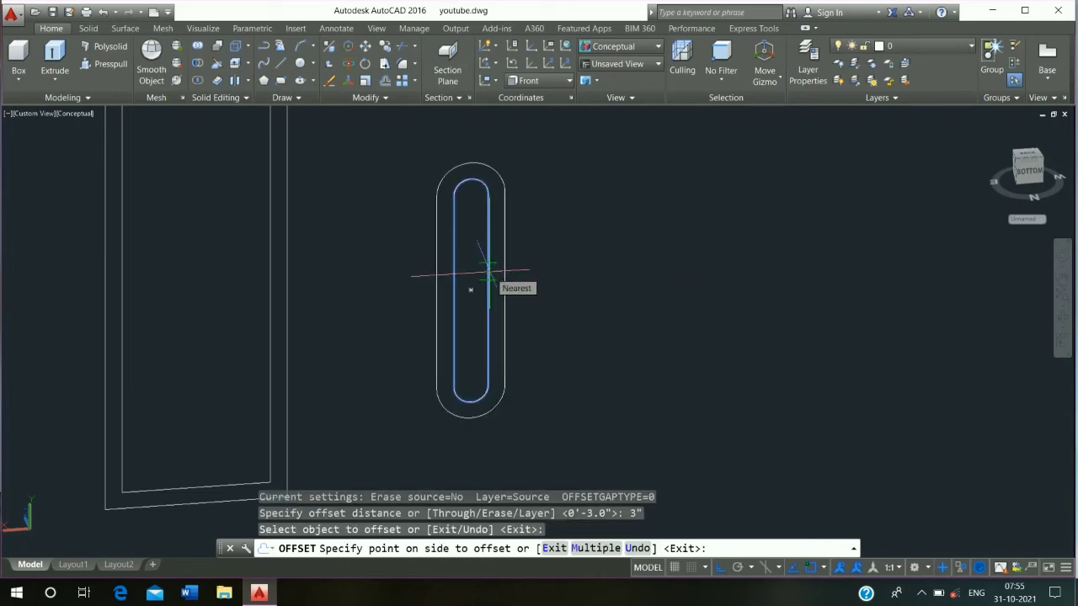
pyautogui.click(487, 271)
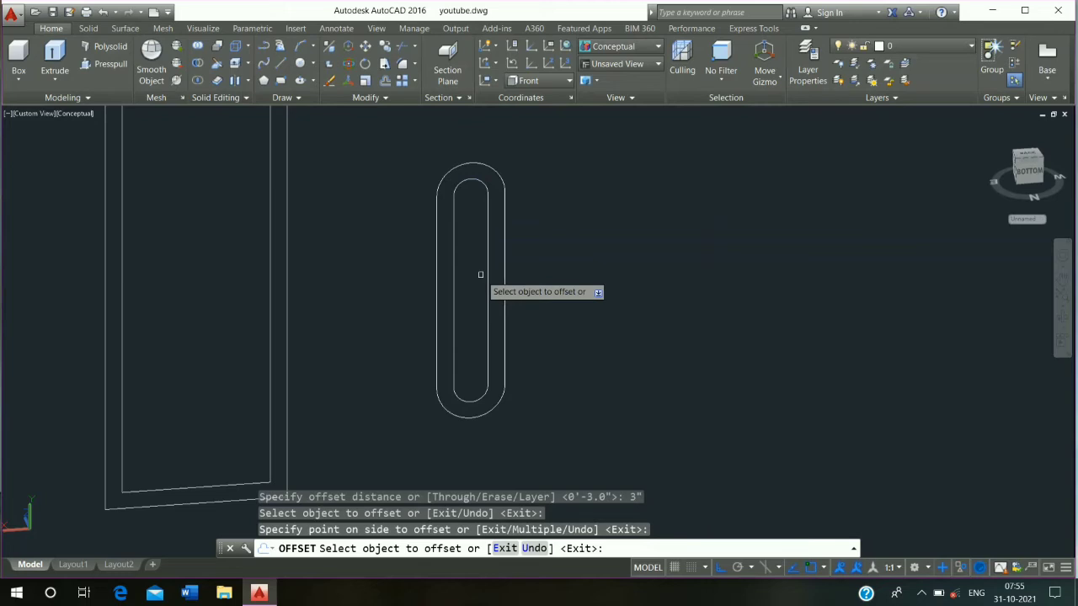
pyautogui.press('Escape')
pyautogui.press('Escape')
pyautogui.press('Escape')
# - Move both slot outlines from their common centre to the centre of the door rectangles
pyautogui.scroll(-2, 469, 269)
pyautogui.moveTo(469, 270); pyautogui.dragTo(536, 263, button='middle')
pyautogui.click(601, 159)
pyautogui.click(469, 320)
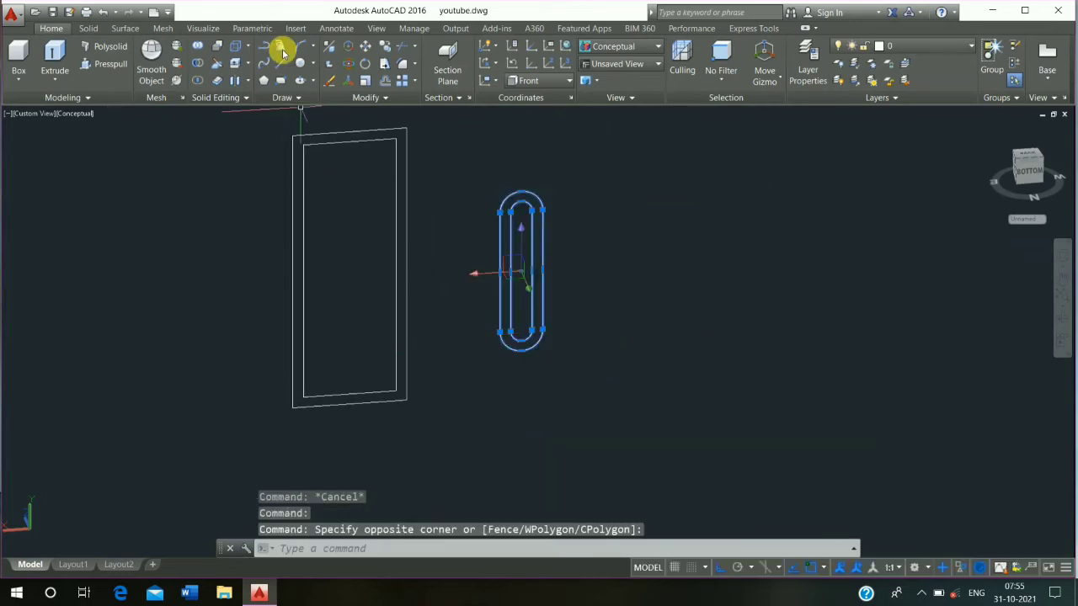
pyautogui.write('m')
pyautogui.press('Return')
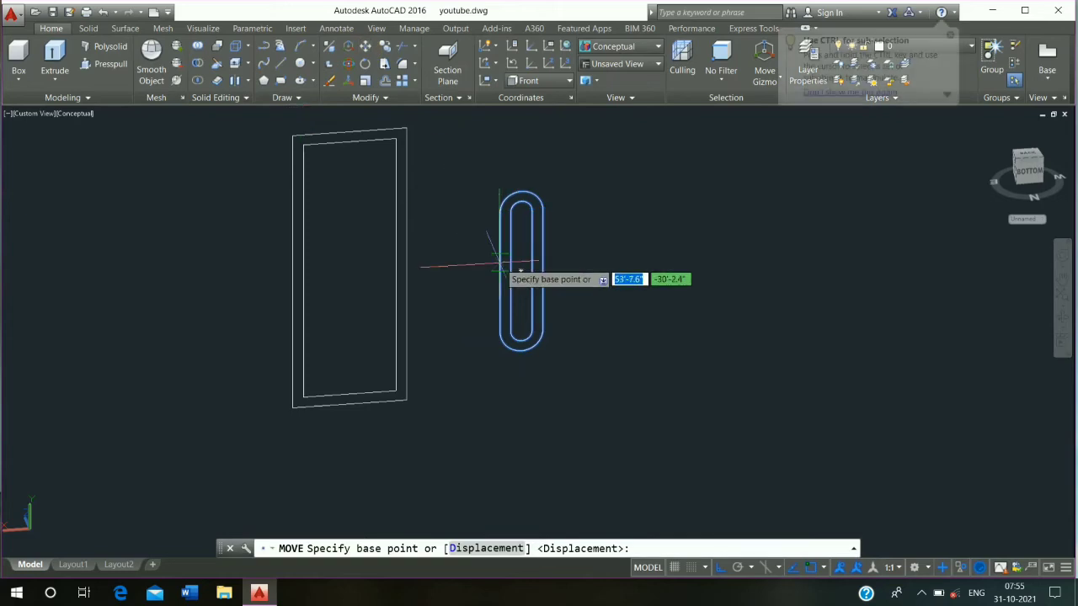
pyautogui.click(521, 272)
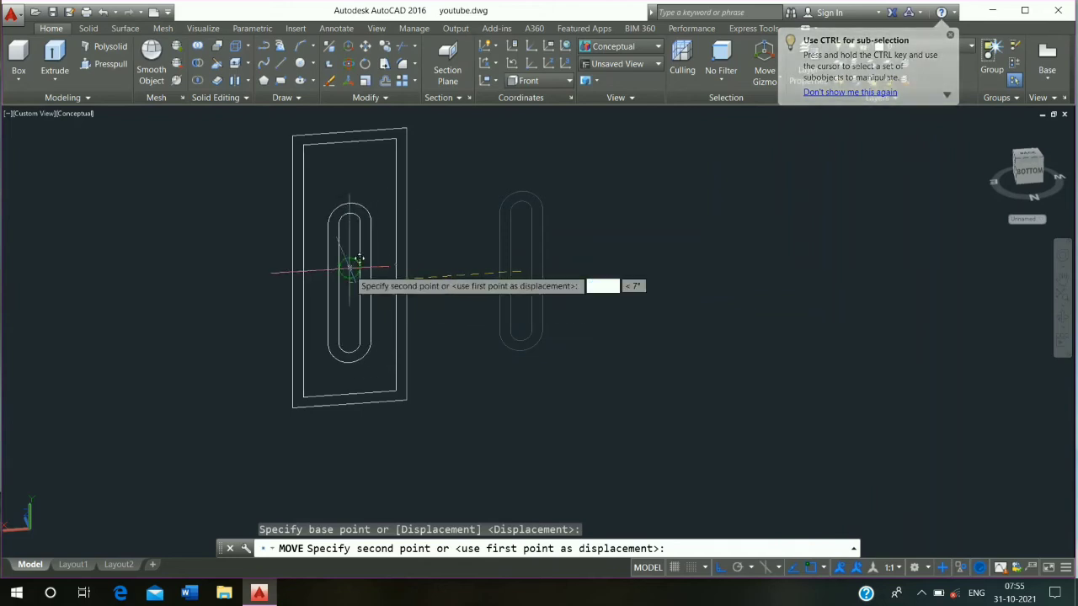
pyautogui.click(351, 272)
pyautogui.press('Escape')
pyautogui.moveTo(427, 257)
pyautogui.mouseDown(button='middle')
pyautogui.moveTo(428, 286)
pyautogui.moveTo(465, 280)
pyautogui.mouseUp(button='middle')
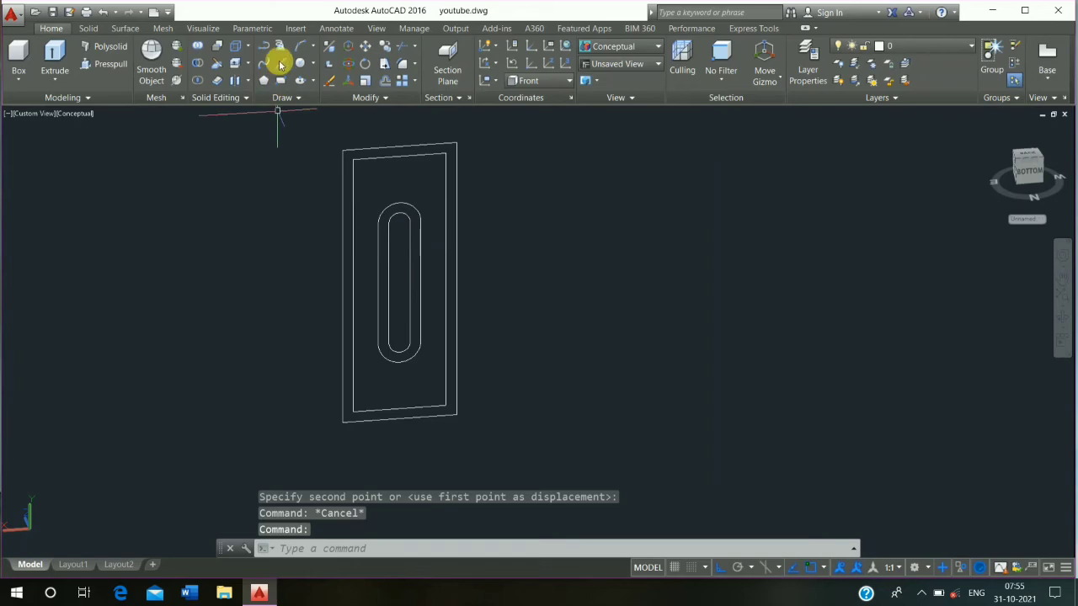
# - Draw a vertical and a horizontal centre line across the inner door rectangle, joining the midpoints of its opposite sides
pyautogui.click(281, 62)
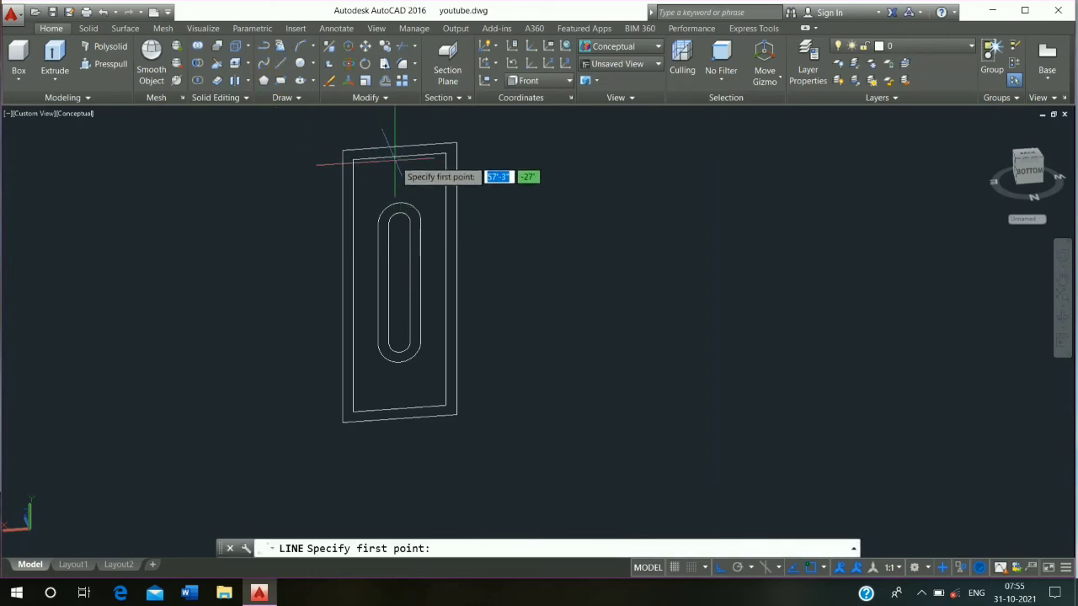
pyautogui.click(399, 157)
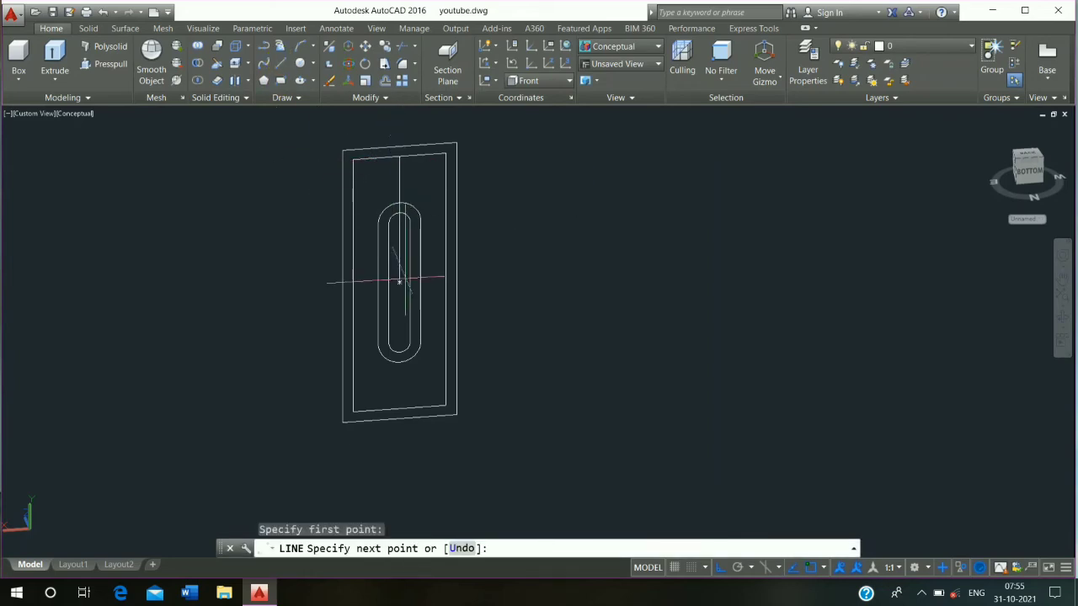
pyautogui.click(399, 410)
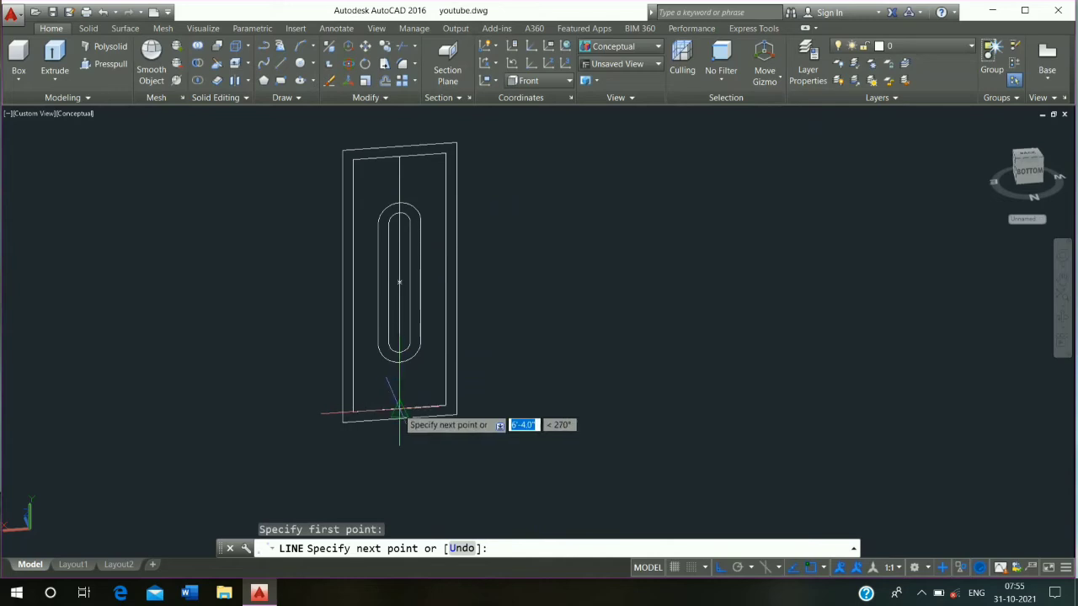
pyautogui.press('Escape')
pyautogui.press('Return')
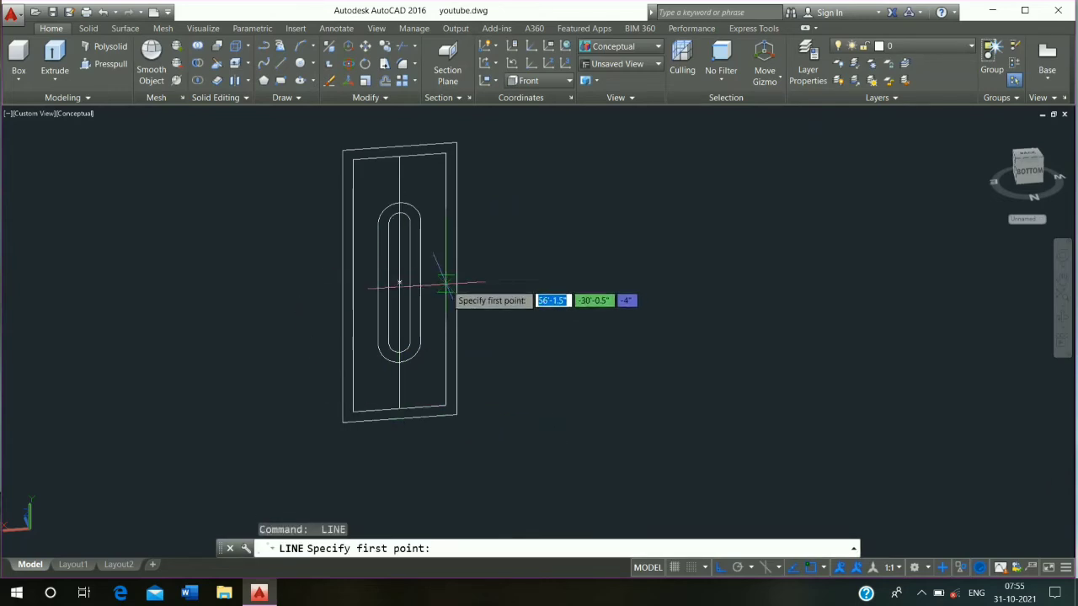
pyautogui.click(446, 285)
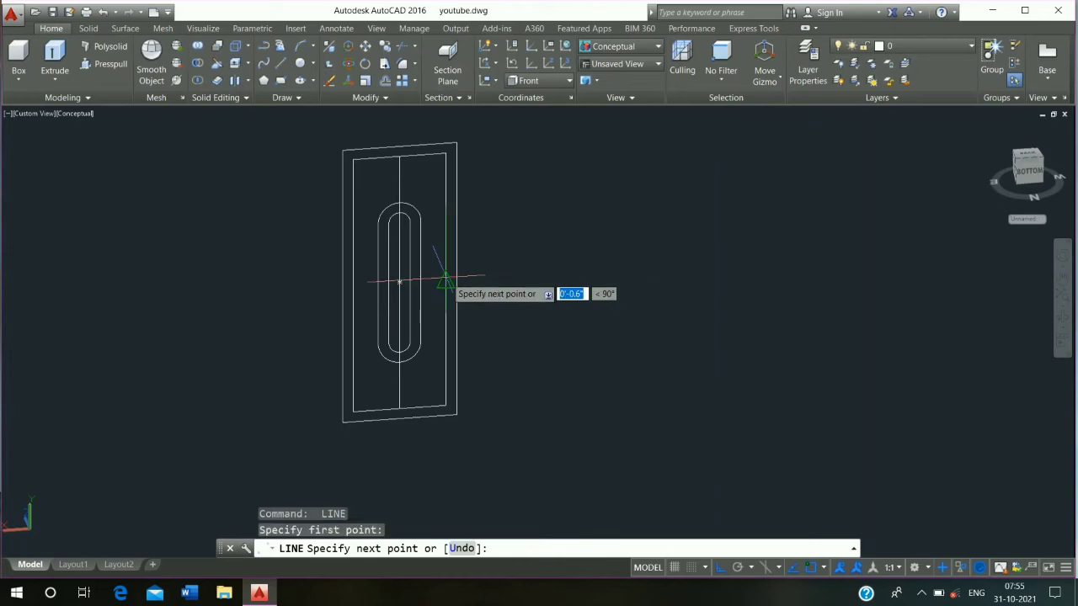
pyautogui.click(353, 286)
pyautogui.press('Escape')
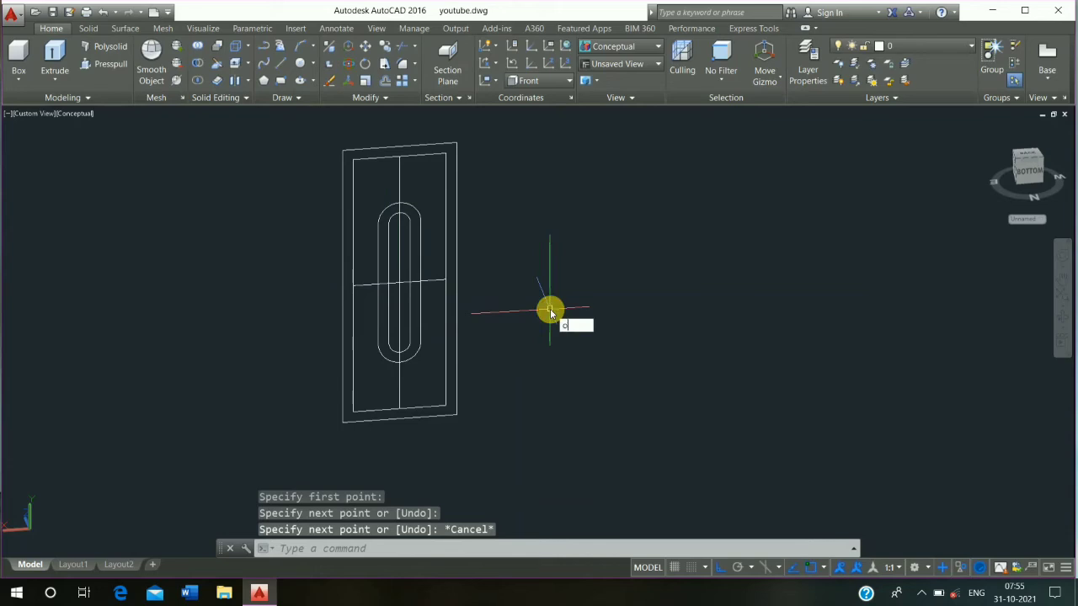
# - Offset the vertical centre line 3" to both sides and the horizontal centre line 3" up and down
pyautogui.press('Return')
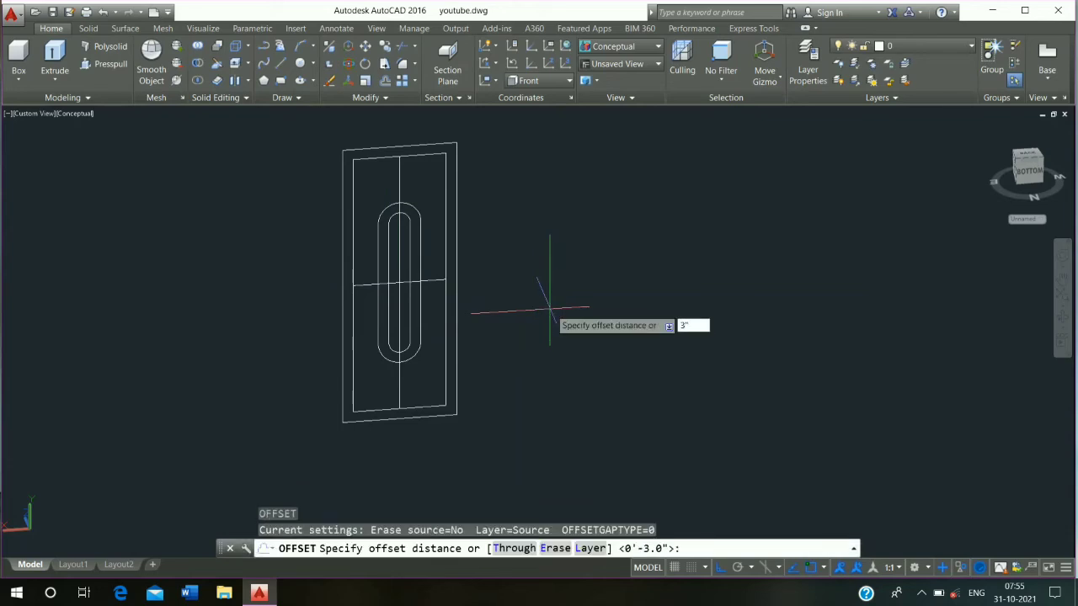
pyautogui.write('3"')
pyautogui.press('Return')
pyautogui.click(400, 175)
pyautogui.click(409, 177)
pyautogui.click(396, 180)
pyautogui.click(383, 187)
pyautogui.click(437, 283)
pyautogui.click(423, 268)
pyautogui.click(432, 281)
pyautogui.click(432, 310)
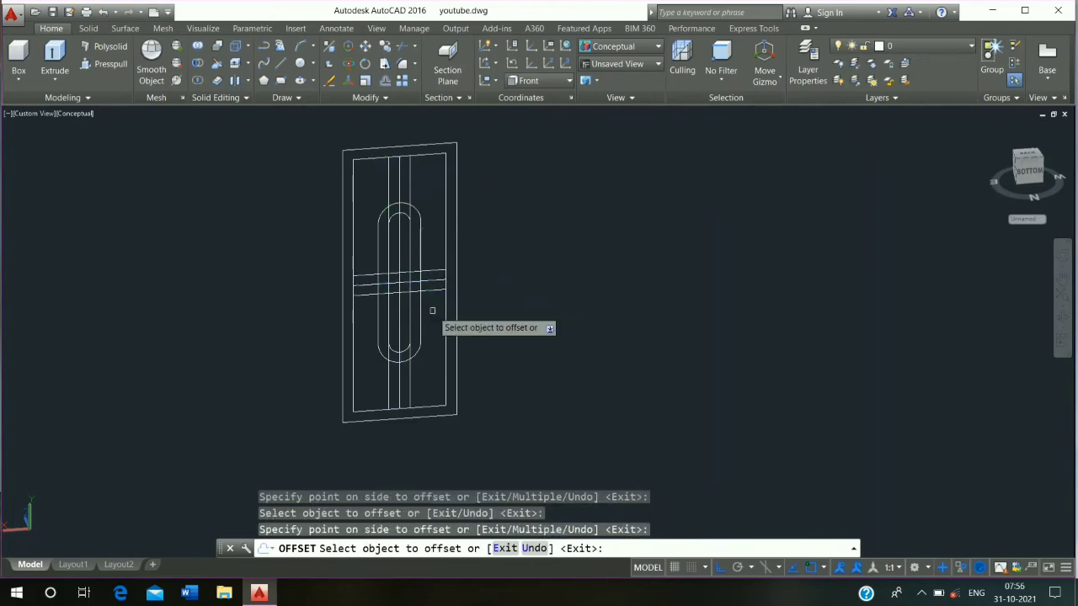
pyautogui.press('Escape')
# - Erase the original vertical and horizontal centre lines, keeping their offset copies
pyautogui.scroll(2, 389, 246)
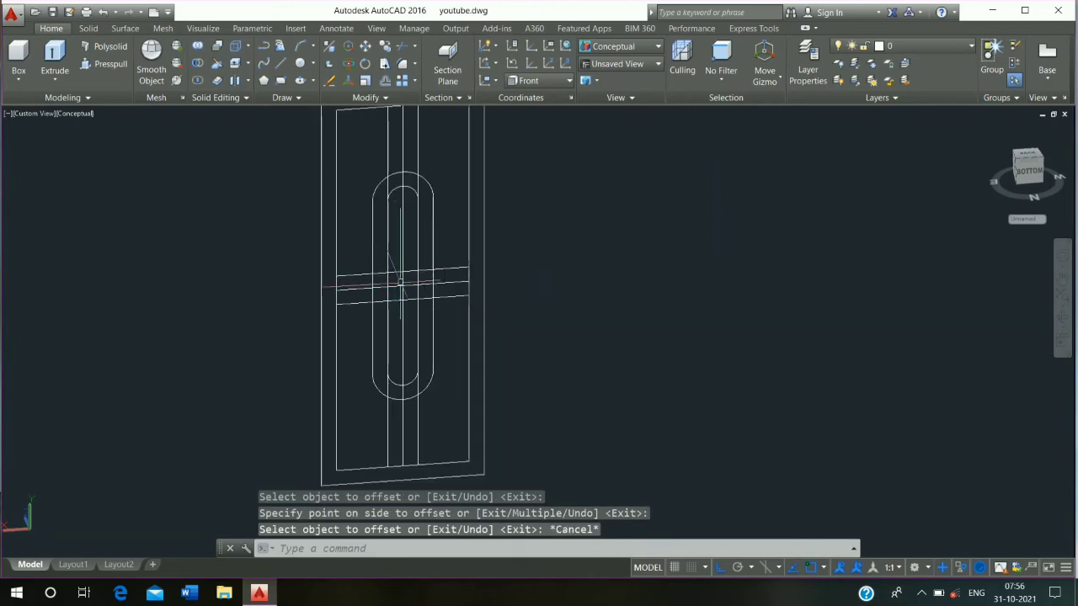
pyautogui.click(403, 286)
pyautogui.click(412, 284)
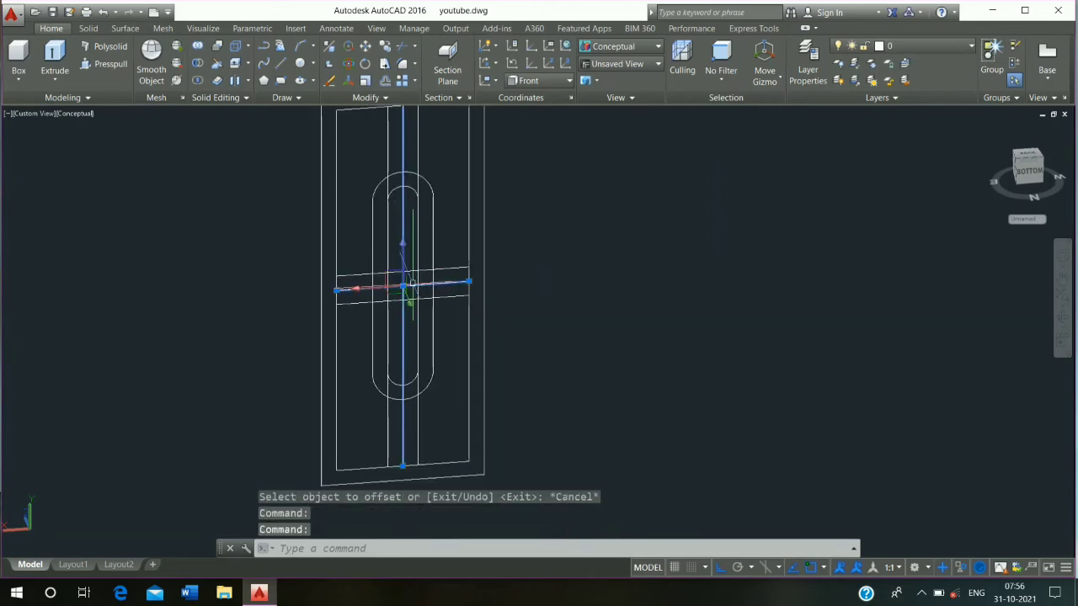
pyautogui.write('E')
pyautogui.press('Return')
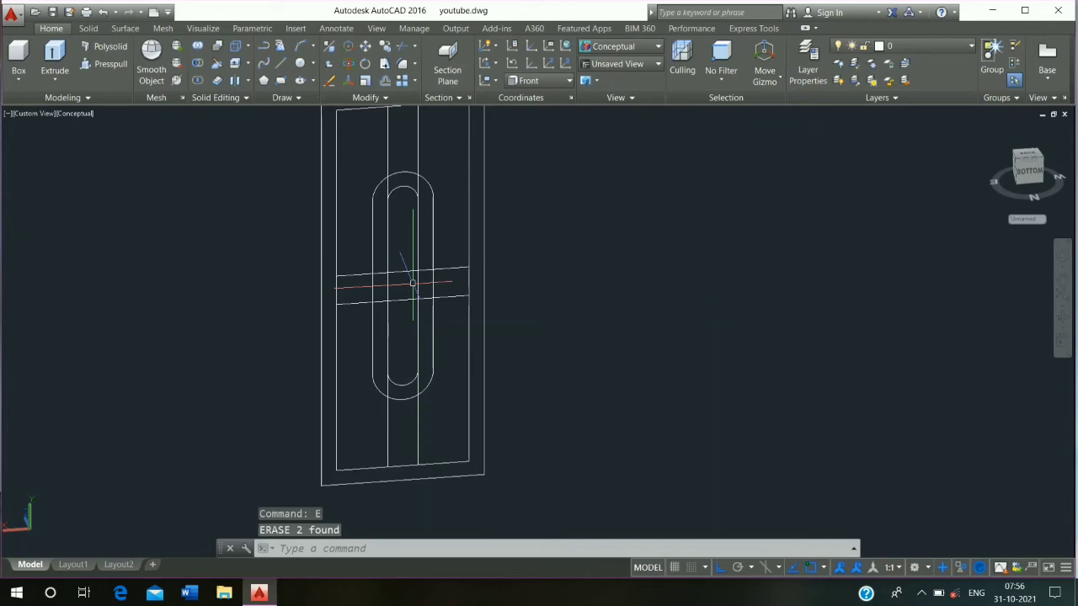
# - Trim away the parts of the two horizontal lines that lie inside the inner slot
pyautogui.press('Return')
pyautogui.press('Return')
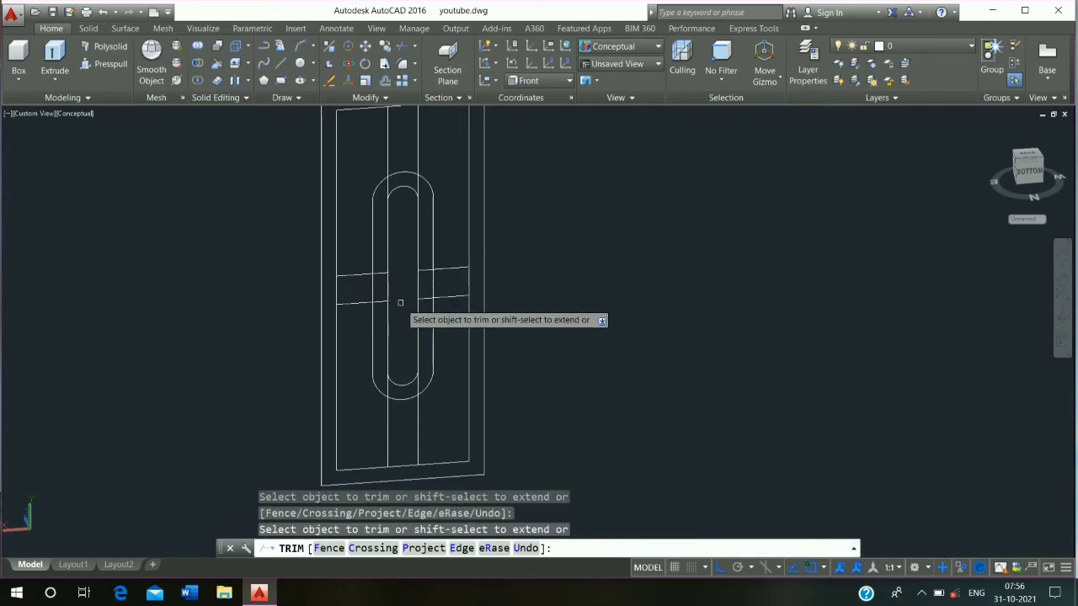
pyautogui.press('Escape')
# - End the object isolation to bring back the hidden door panel and frame
pyautogui.scroll(-2, 497, 227)
pyautogui.rightClick(548, 202)
pyautogui.moveTo(597, 255)
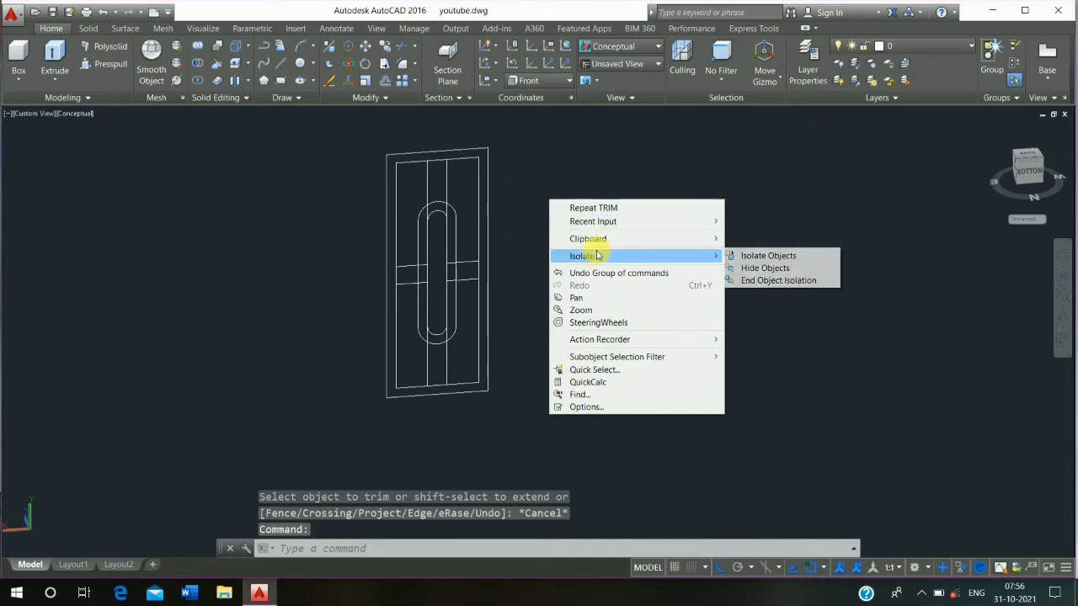
pyautogui.click(757, 281)
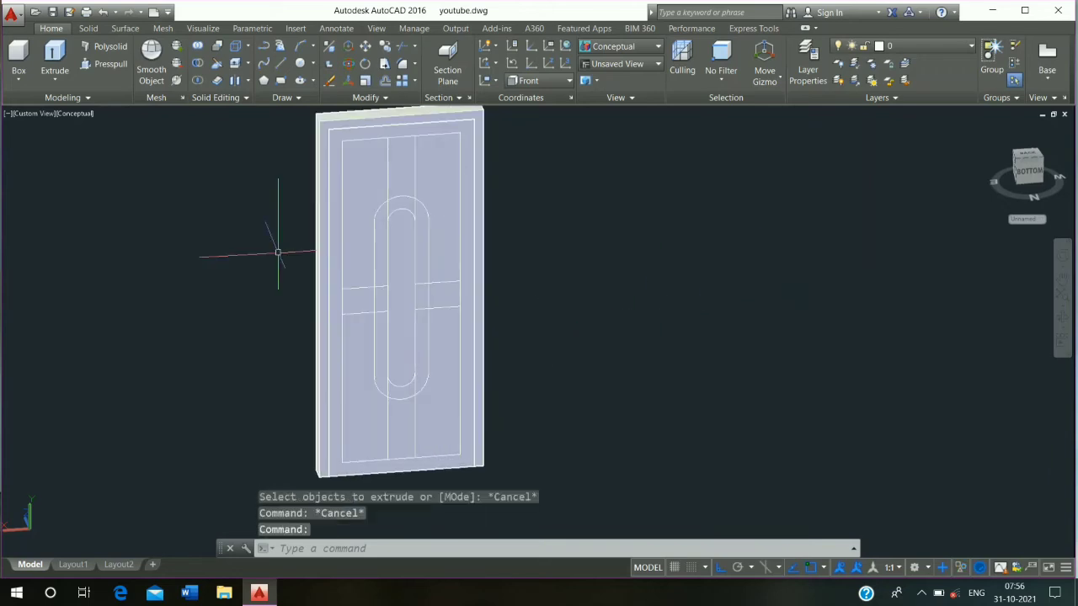
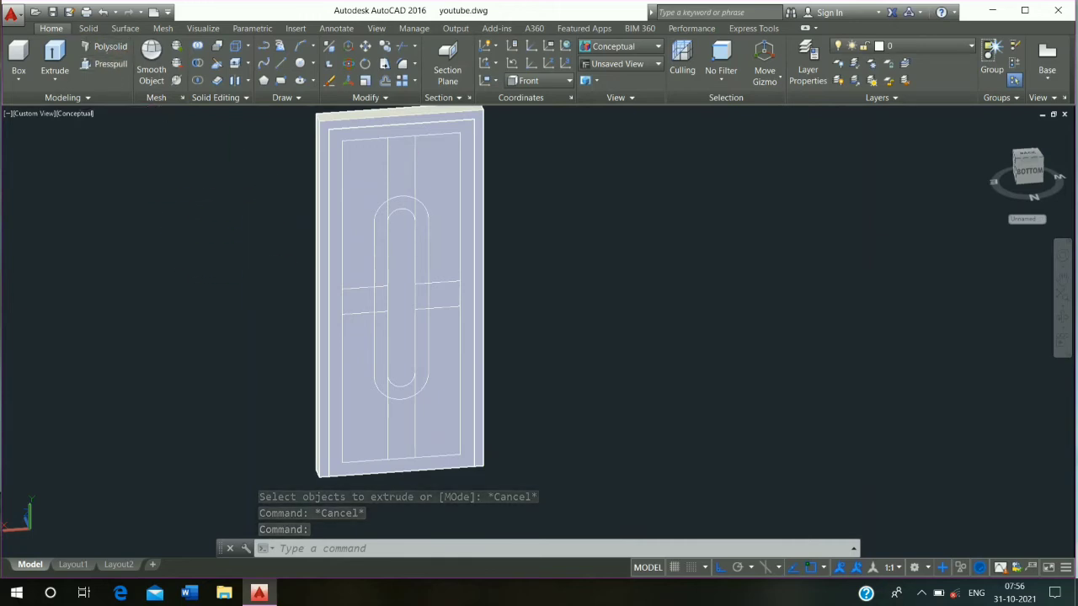
# - Presspull the inner slot area 1" outward from the door face
pyautogui.click(401, 254)
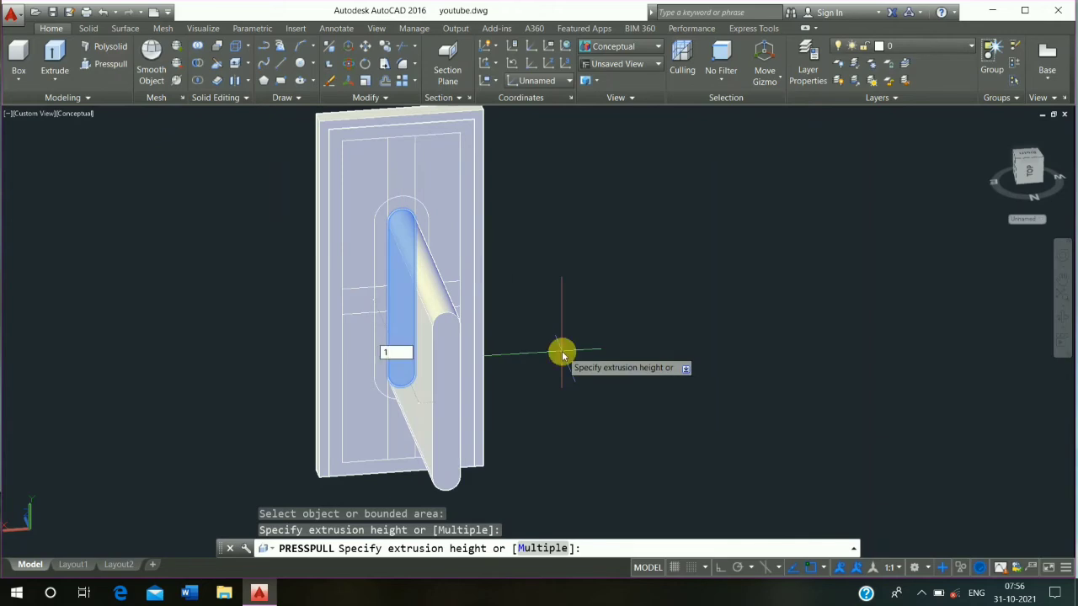
pyautogui.write('1')
pyautogui.press('Return')
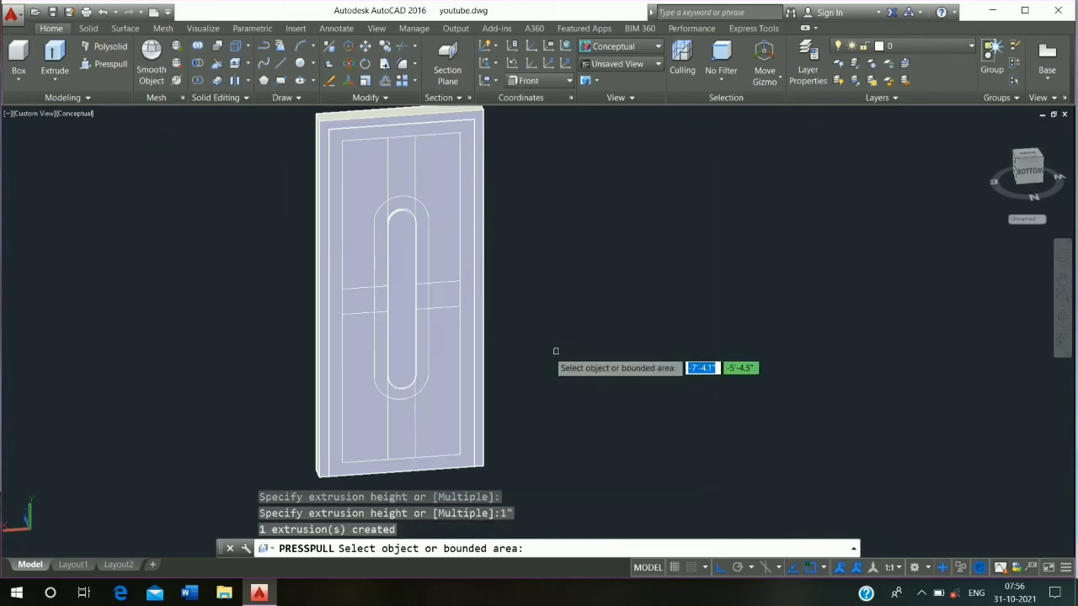
pyautogui.scroll(3, 568, 362)
pyautogui.press('Return')
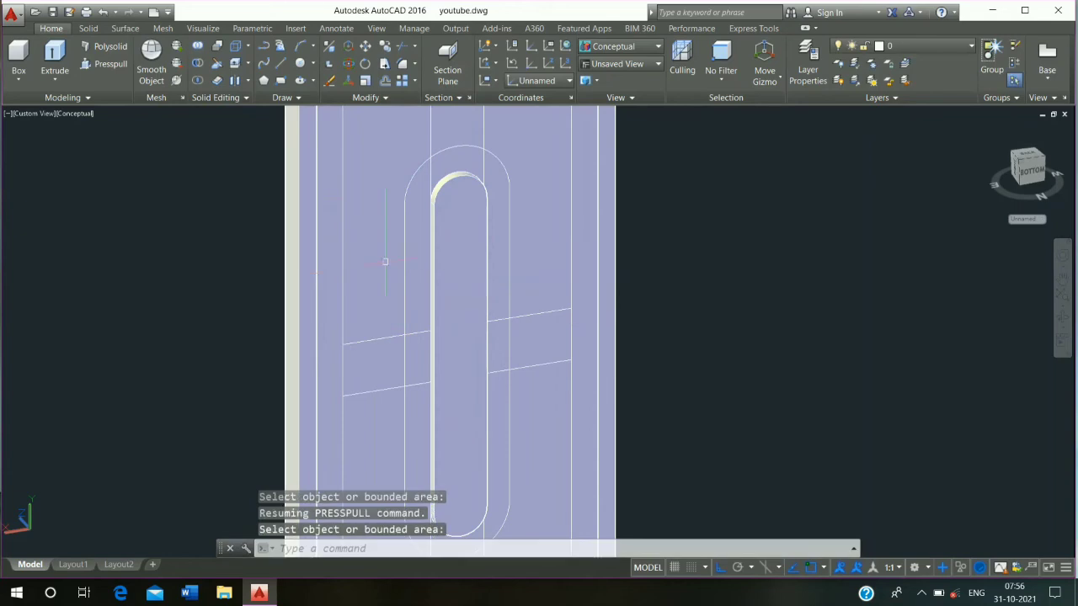
# - Presspull the upper-left and upper-right panel areas beside the slot 0.5" into the door
pyautogui.click(112, 67)
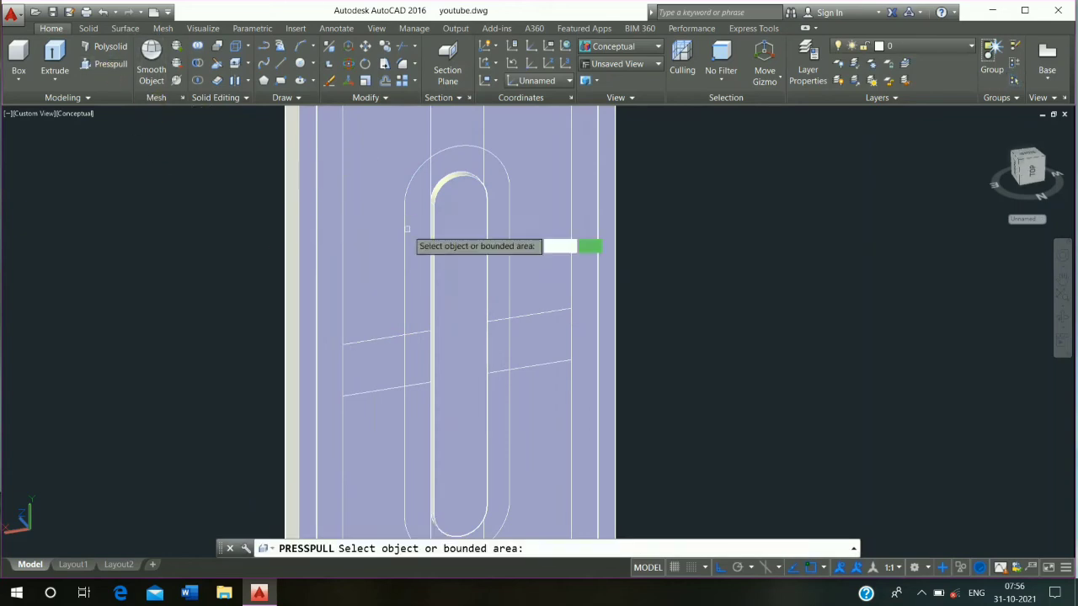
pyautogui.click(387, 201)
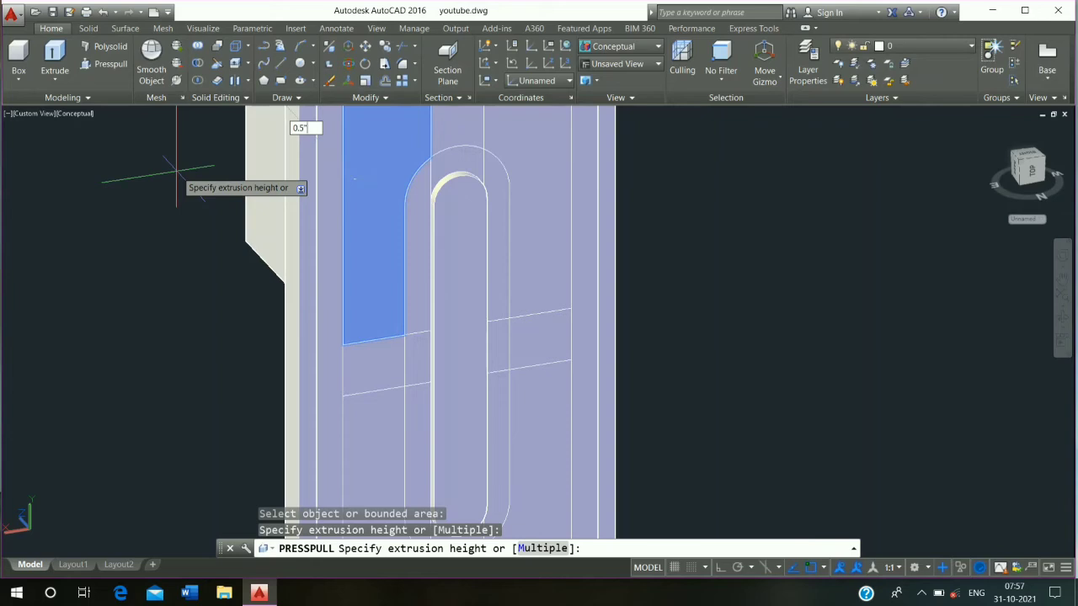
pyautogui.write('0.5"')
pyautogui.press('Return')
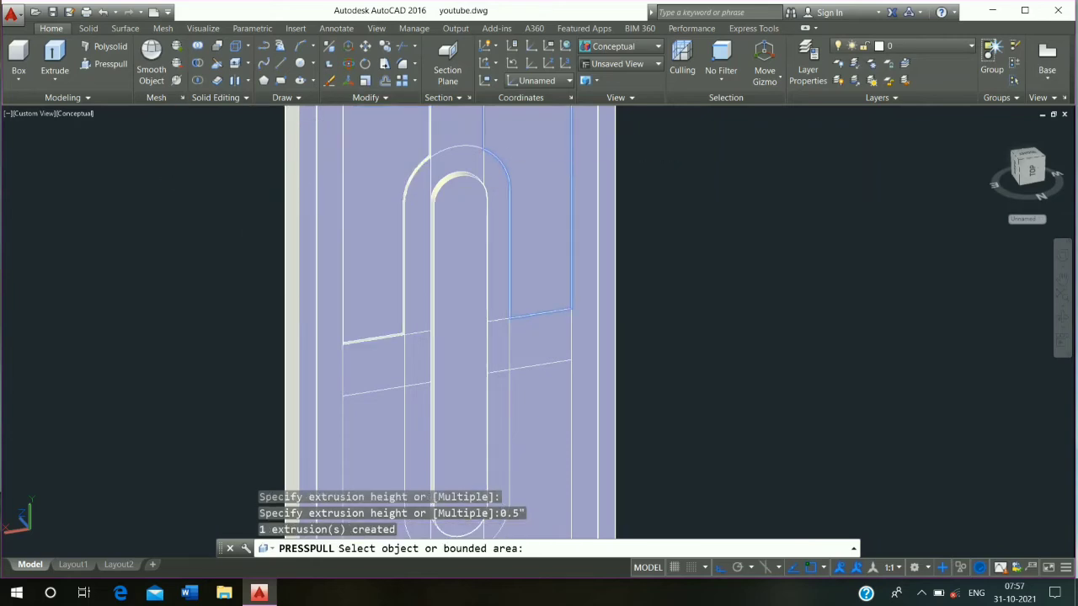
pyautogui.click(505, 155)
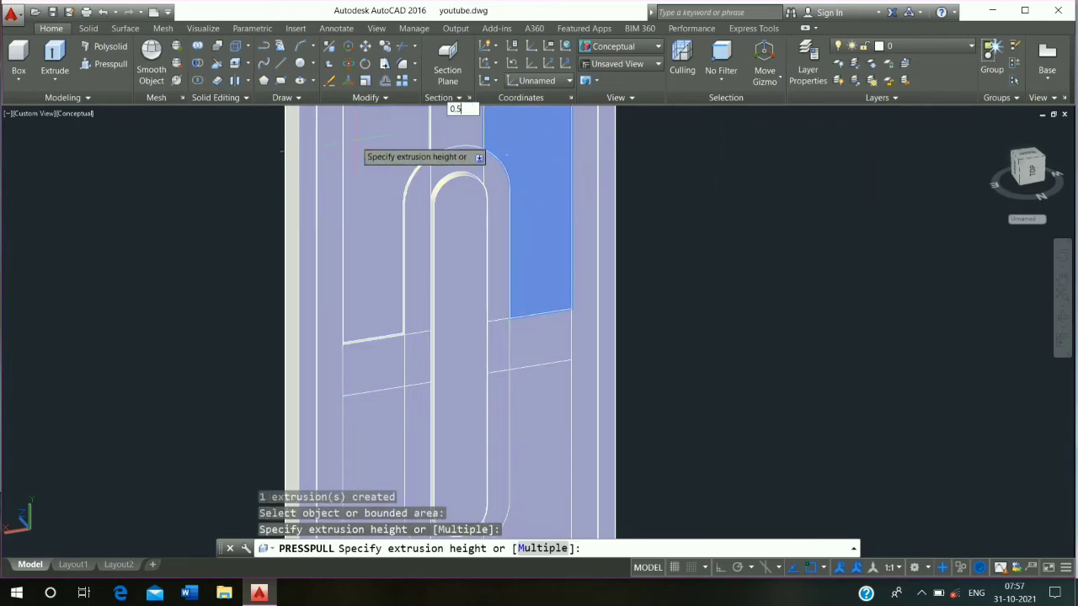
pyautogui.press('Return')
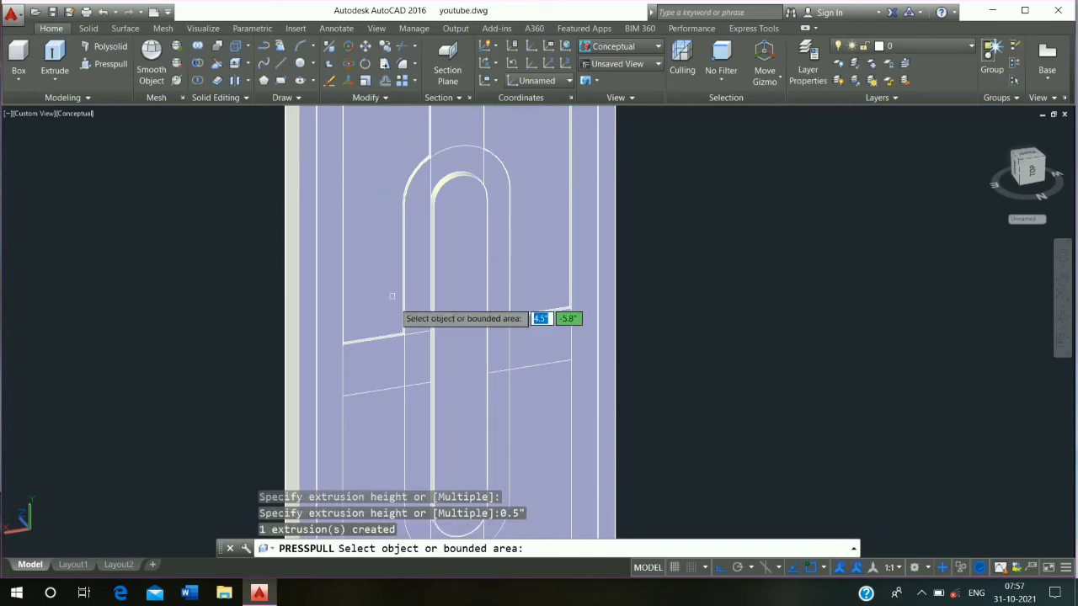
# - Presspull the lower-left and lower-right panel areas beside the slot 0.5" into the door
pyautogui.click(378, 446)
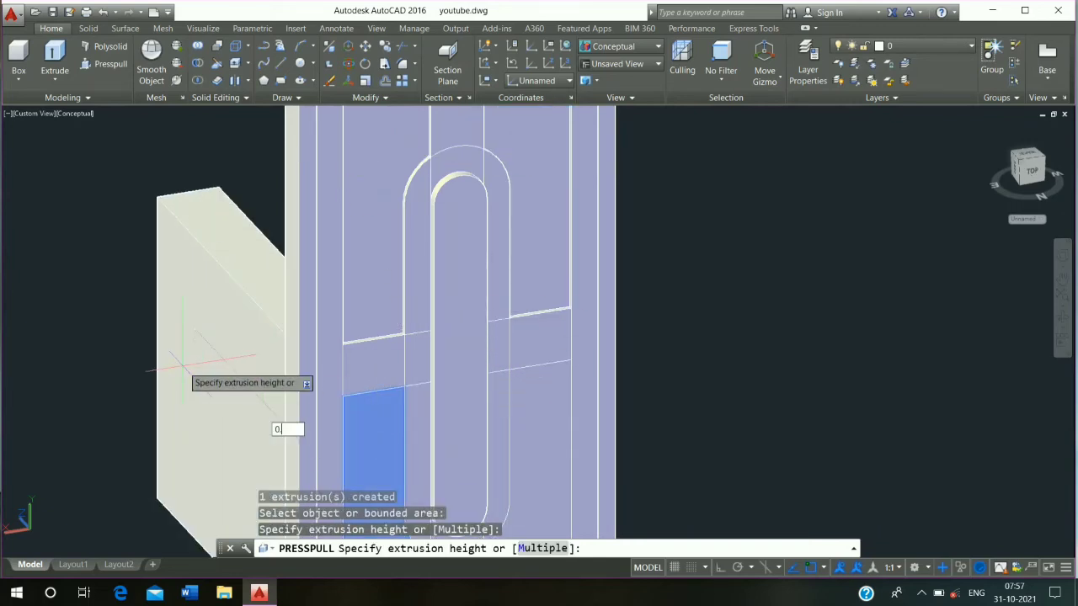
pyautogui.write('0.5"')
pyautogui.press('Return')
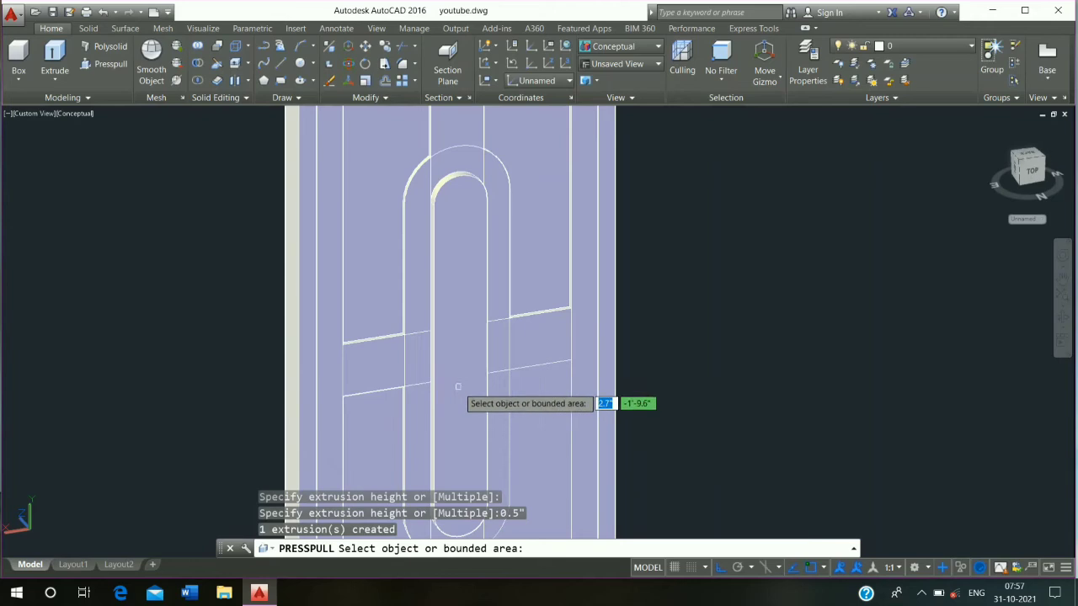
pyautogui.click(522, 392)
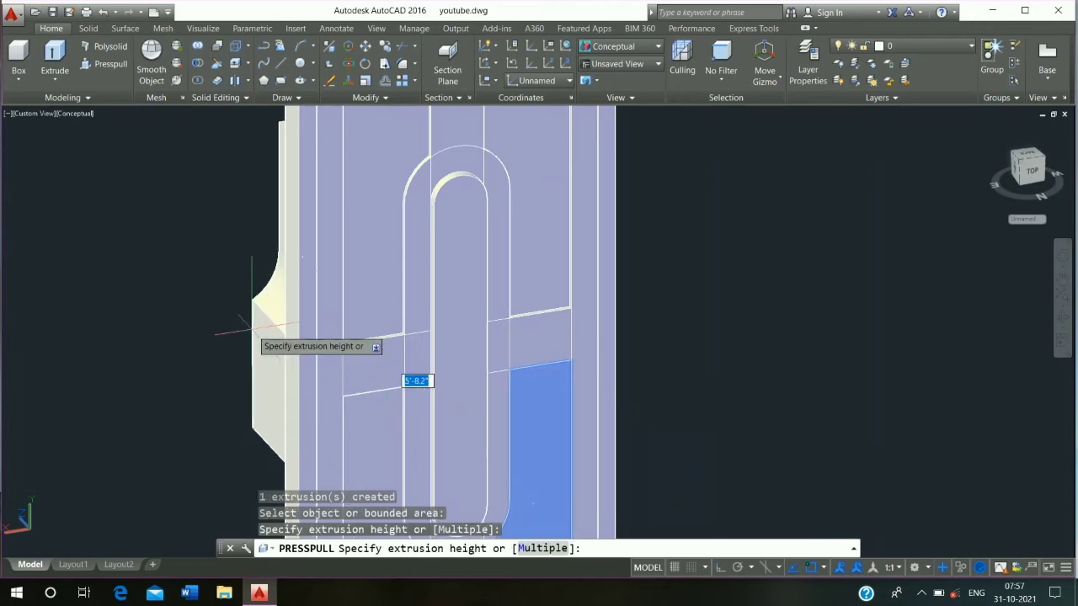
pyautogui.write('0.5"')
pyautogui.press('Return')
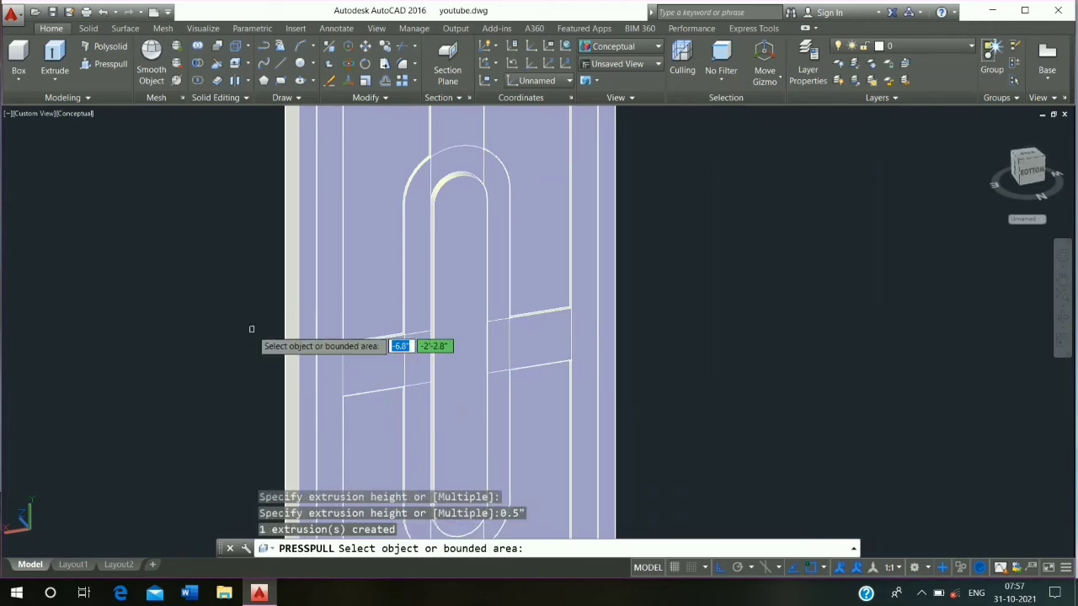
pyautogui.press('Return')
pyautogui.scroll(-4, 253, 329)
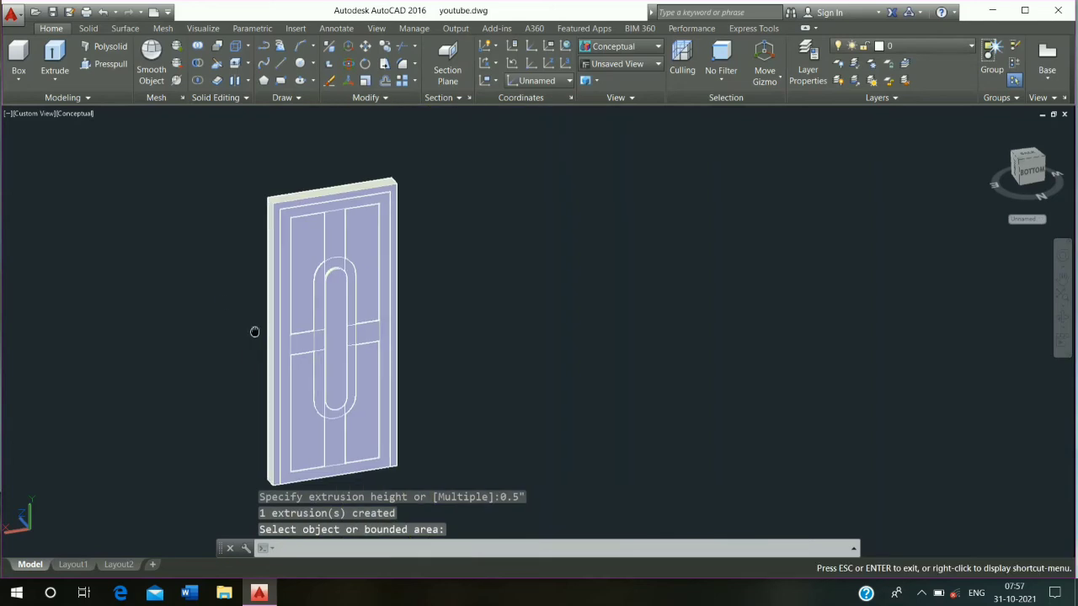
# - Hide the door panel and frame solids so that only the layout lines remain on screen
pyautogui.scroll(2, 261, 330)
pyautogui.keyDown('shift'); pyautogui.moveTo(268, 330); pyautogui.dragTo(245, 291, button='middle'); pyautogui.keyUp('shift')
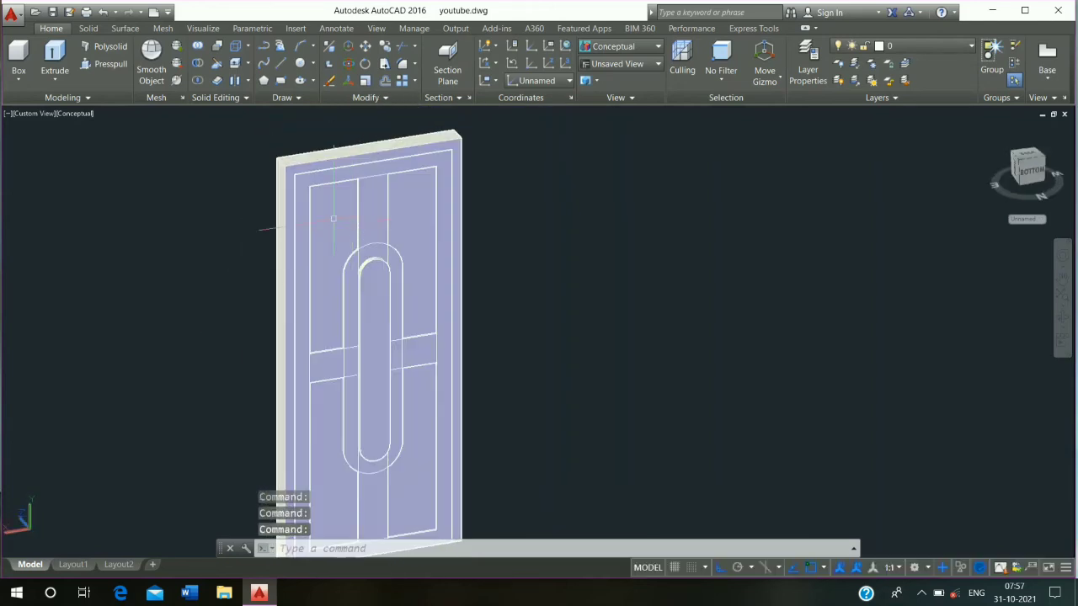
pyautogui.click(332, 219)
pyautogui.rightClick(291, 173)
pyautogui.moveTo(360, 237)
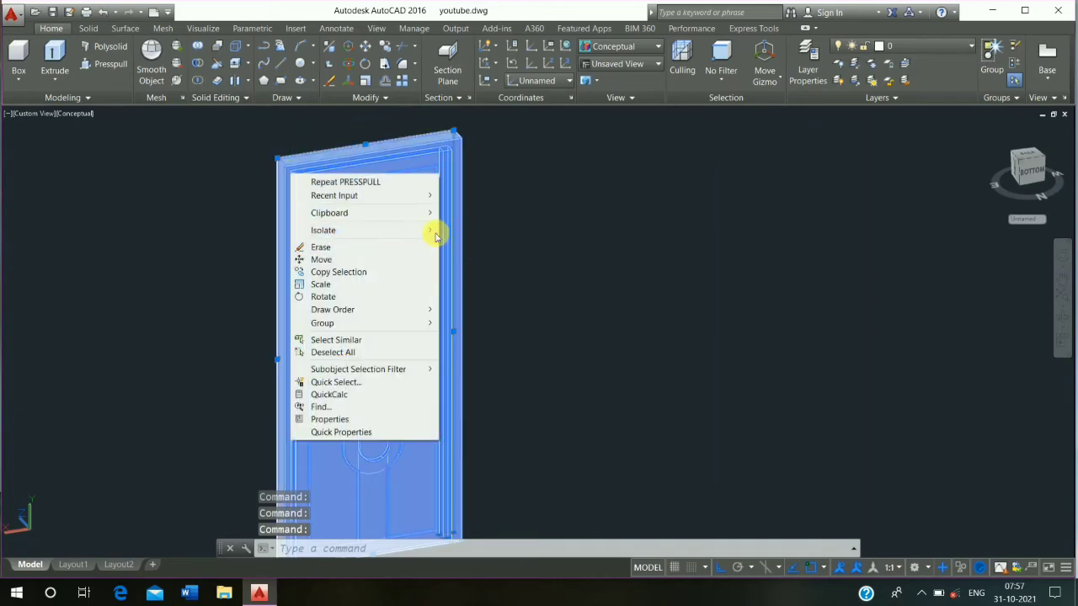
pyautogui.click(463, 242)
# - Erase all the door's layout lines and end the object isolation to bring back the solids
pyautogui.scroll(-2, 491, 233)
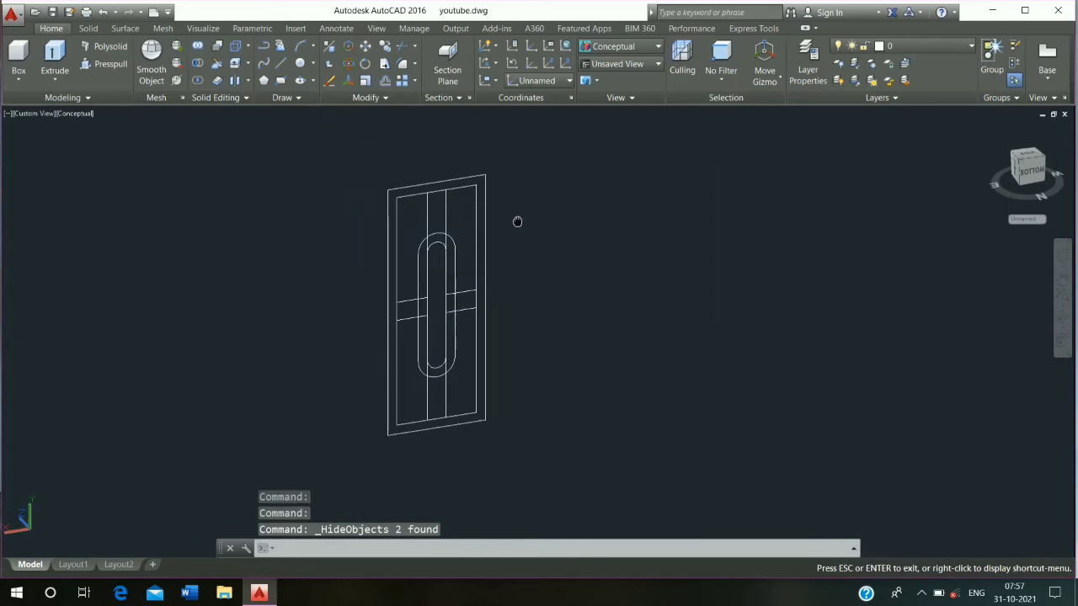
pyautogui.click(568, 120)
pyautogui.click(288, 406)
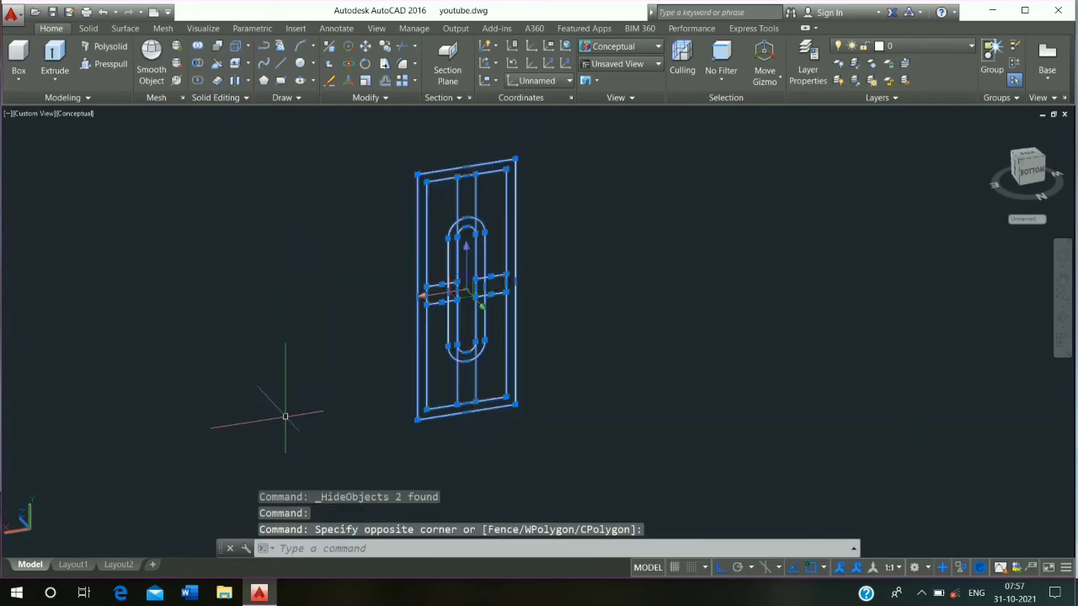
pyautogui.write('e')
pyautogui.press('Return')
pyautogui.rightClick(378, 252)
pyautogui.moveTo(412, 306)
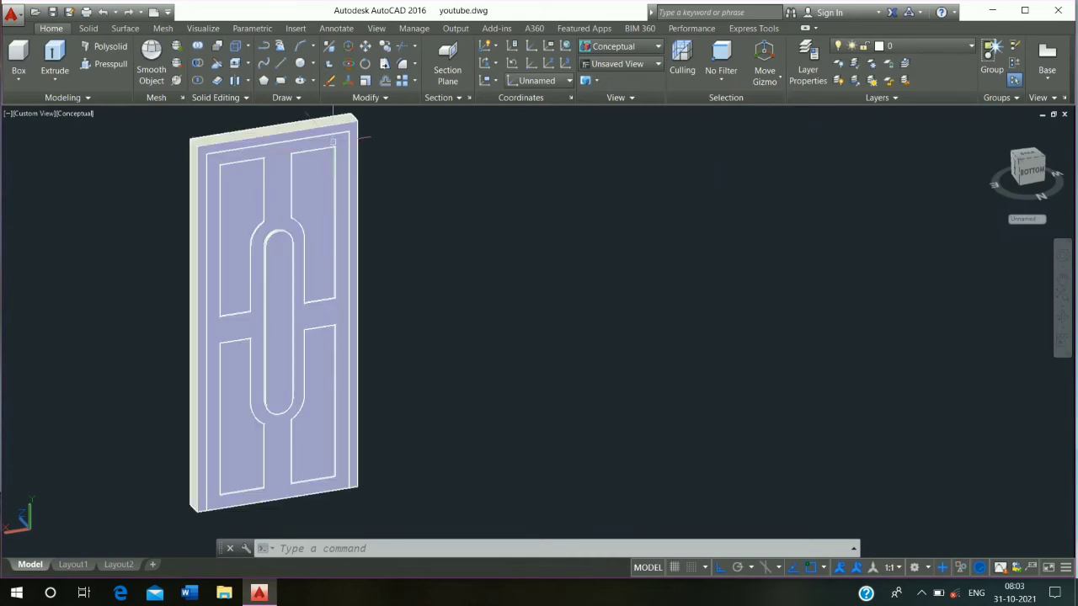
# - Start a polyline beside the door with a 5" vertical segment going up and a 2" wide arc at its upper end
pyautogui.click(266, 47)
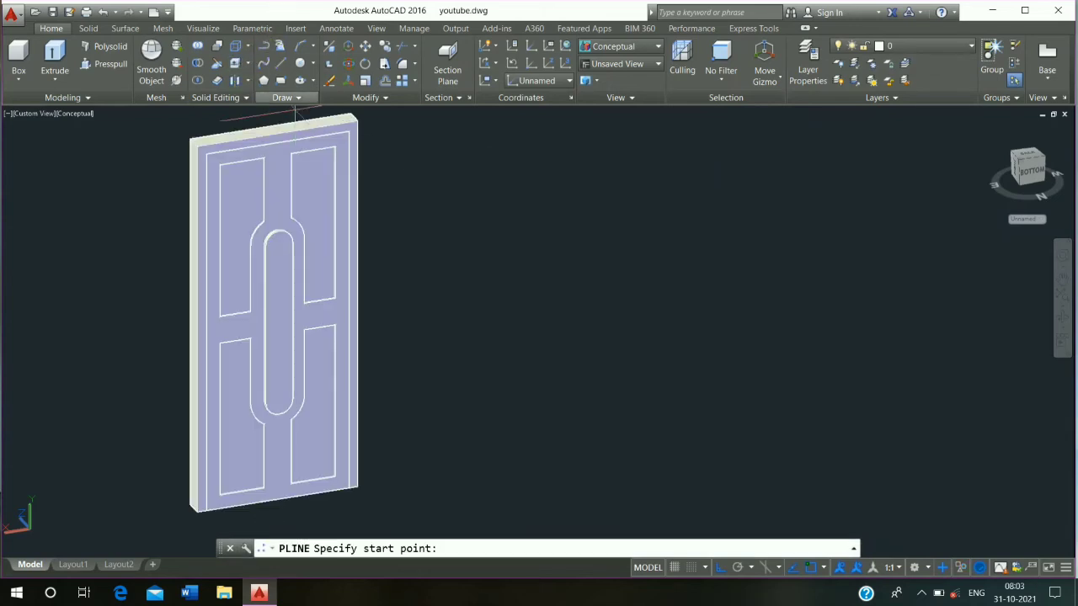
pyautogui.click(478, 357)
pyautogui.write('5')
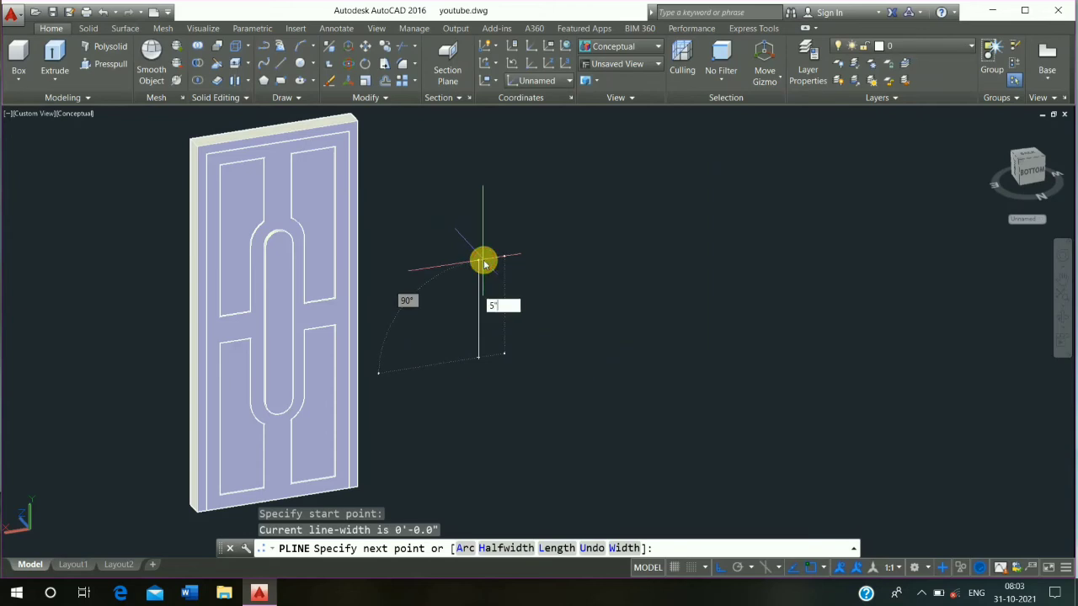
pyautogui.press('Return')
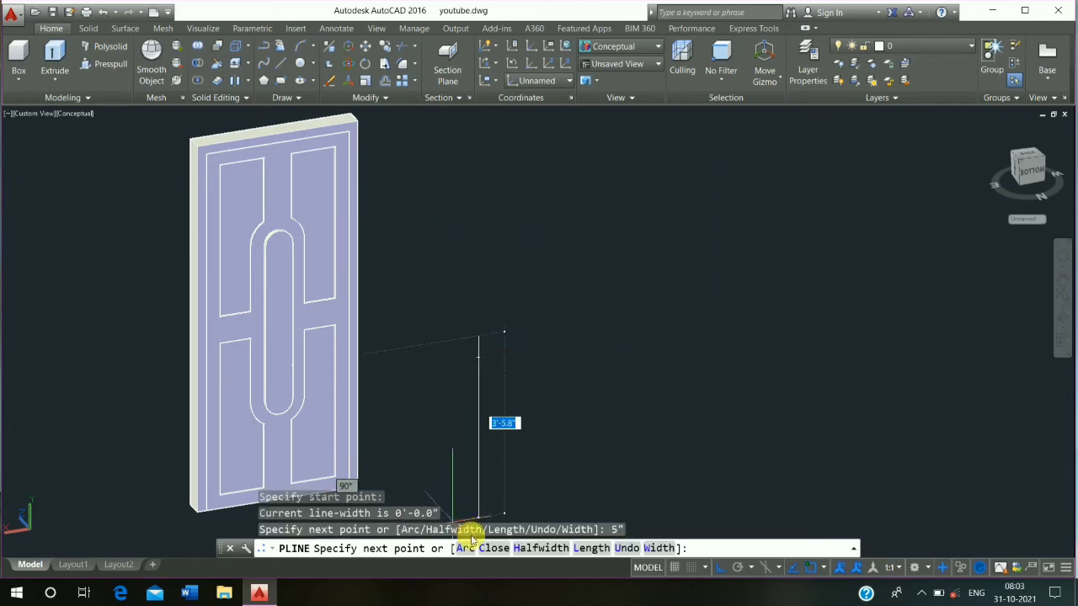
pyautogui.write('A')
pyautogui.press('Return')
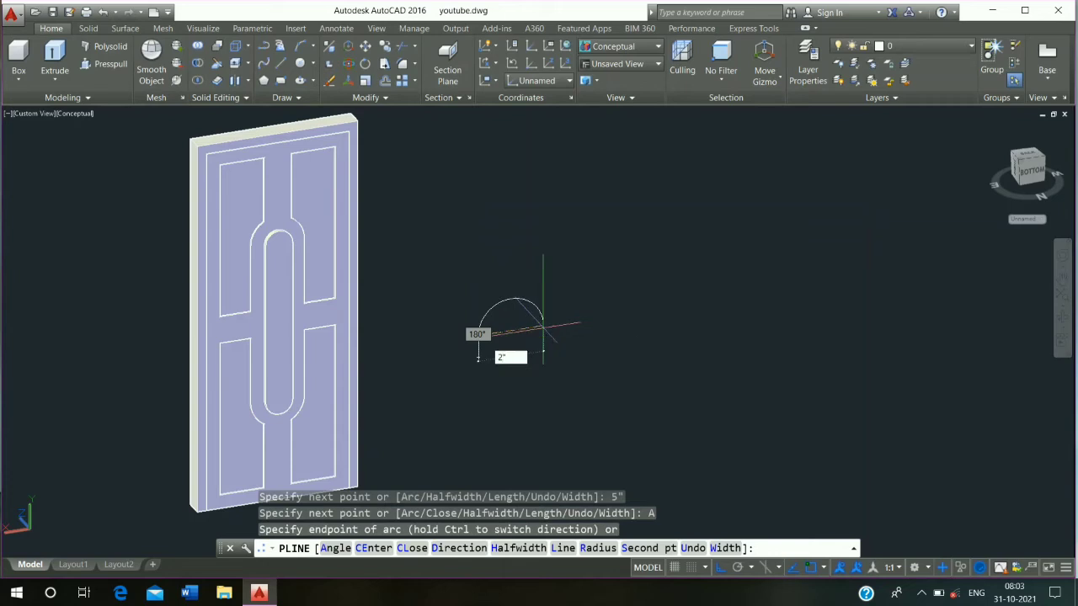
pyautogui.press('Return')
# - Continue the polyline with a 5" straight segment going down and close it with an arc to form a slot
pyautogui.write('L')
pyautogui.press('Return')
pyautogui.write('5"')
pyautogui.press('Return')
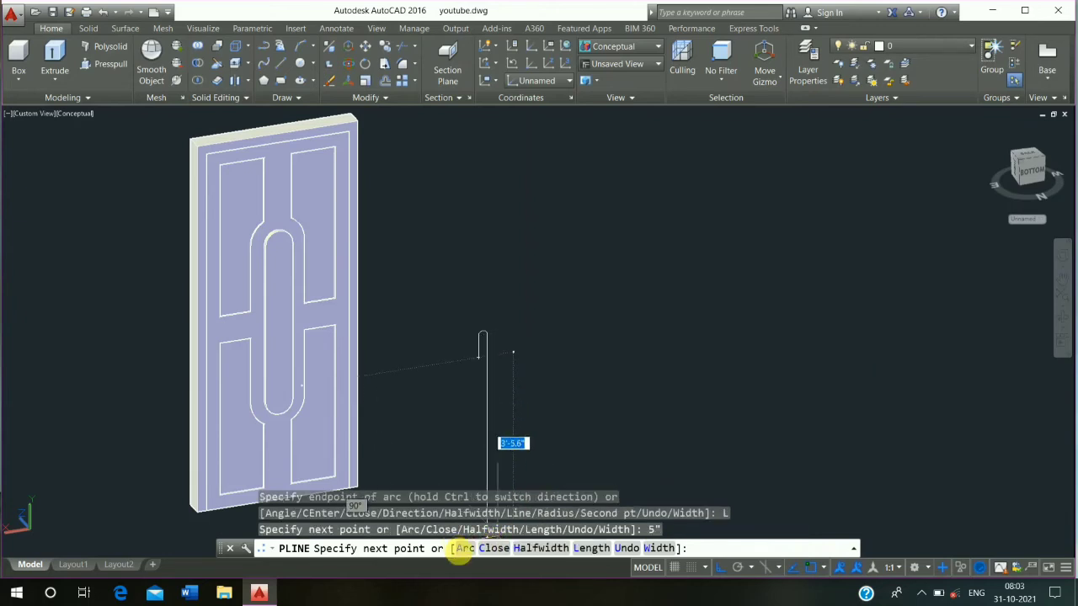
pyautogui.write('A')
pyautogui.press('Return')
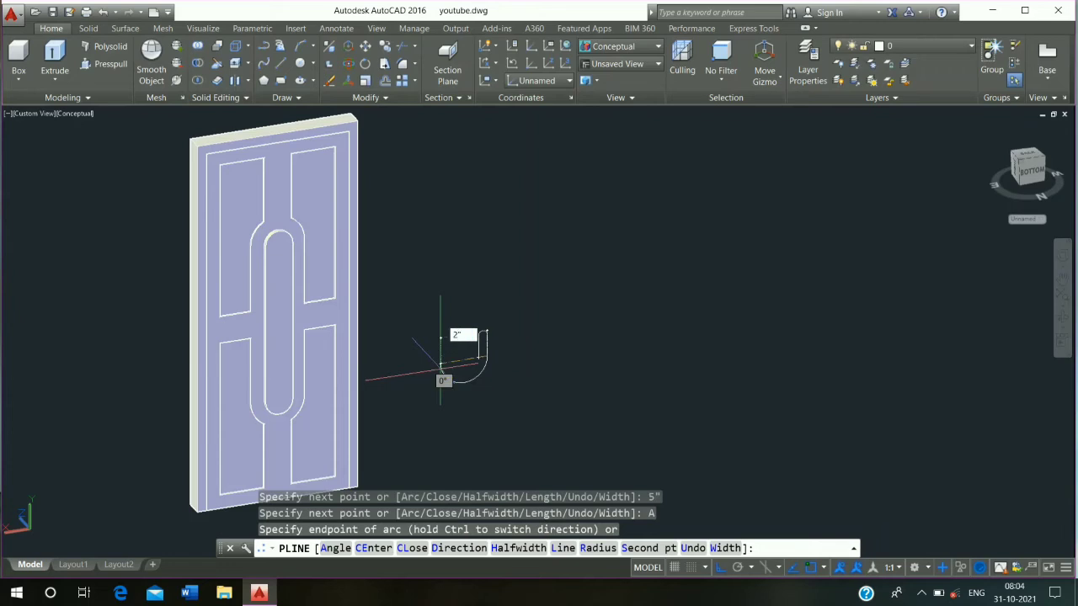
pyautogui.press('Escape')
pyautogui.click(413, 548)
pyautogui.scroll(3, 443, 339)
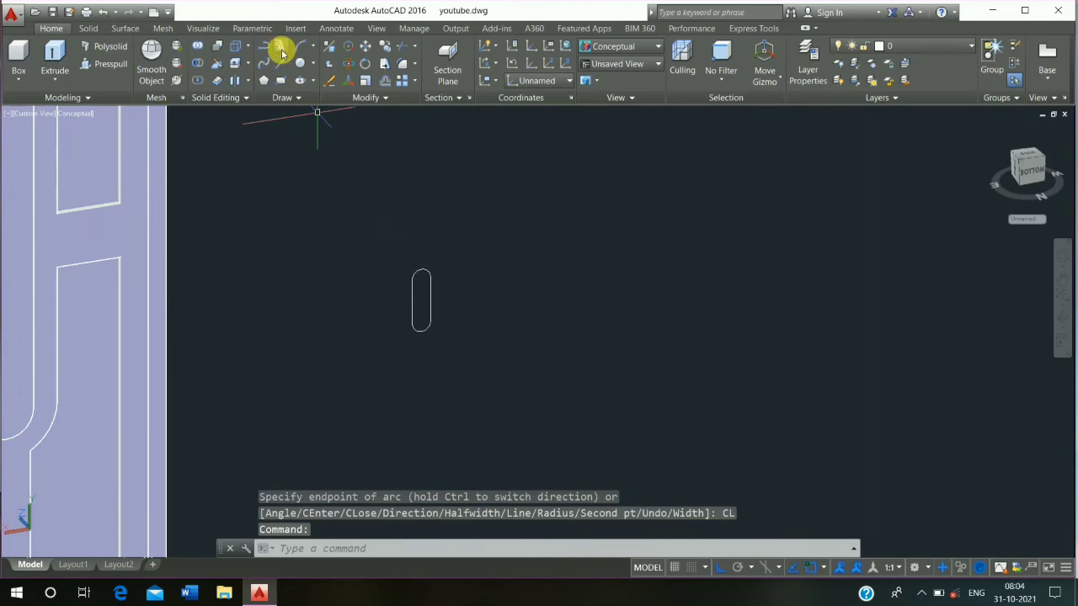
# - Draw a vertical centre line through the small slot from its upper arc to its lower arc
pyautogui.click(282, 67)
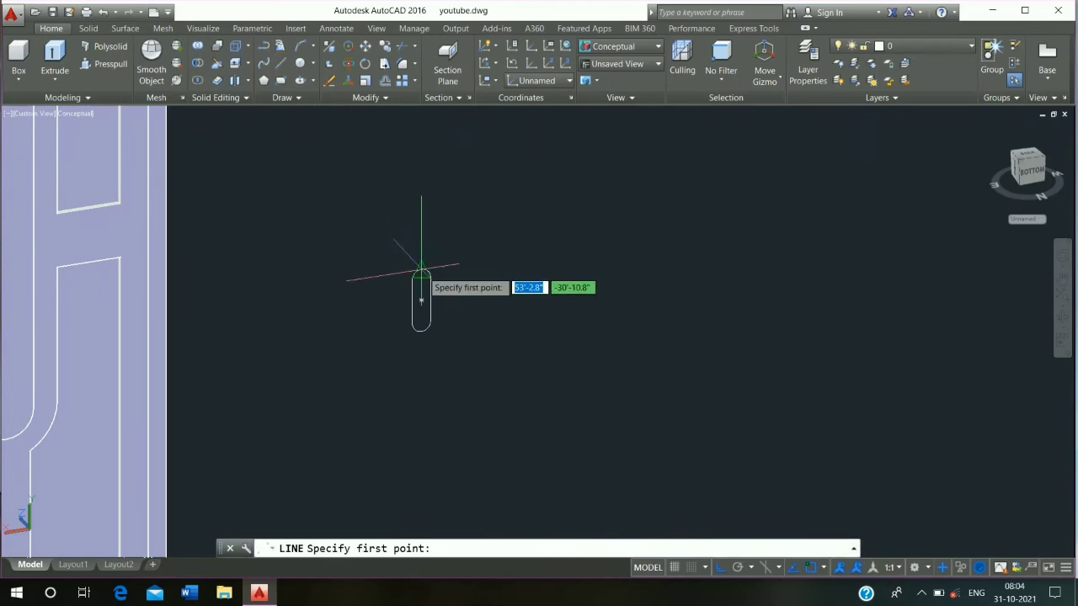
pyautogui.click(421, 299)
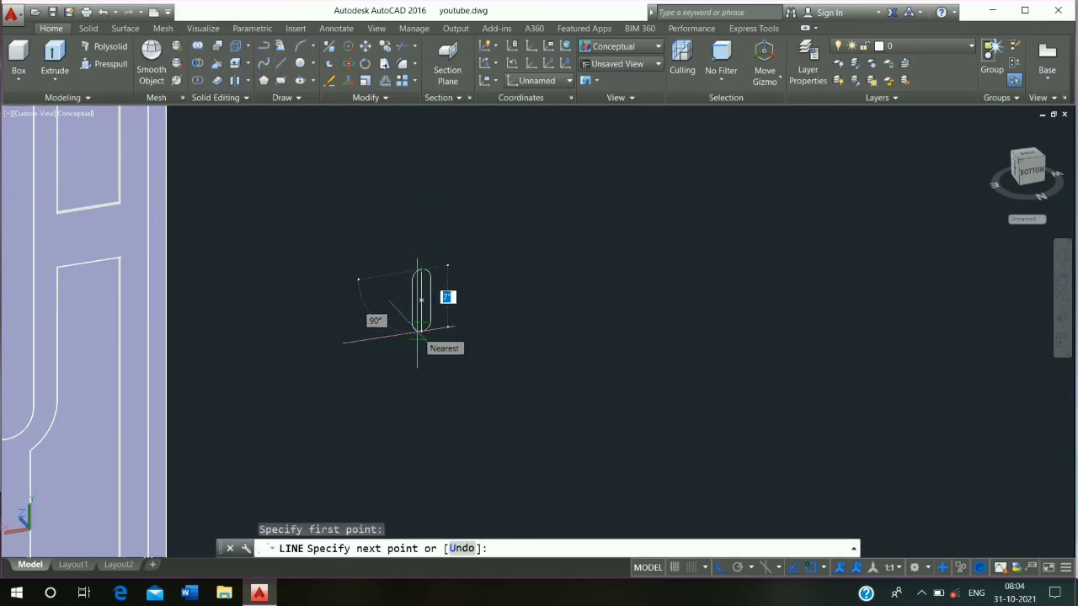
pyautogui.click(421, 335)
pyautogui.press('Escape')
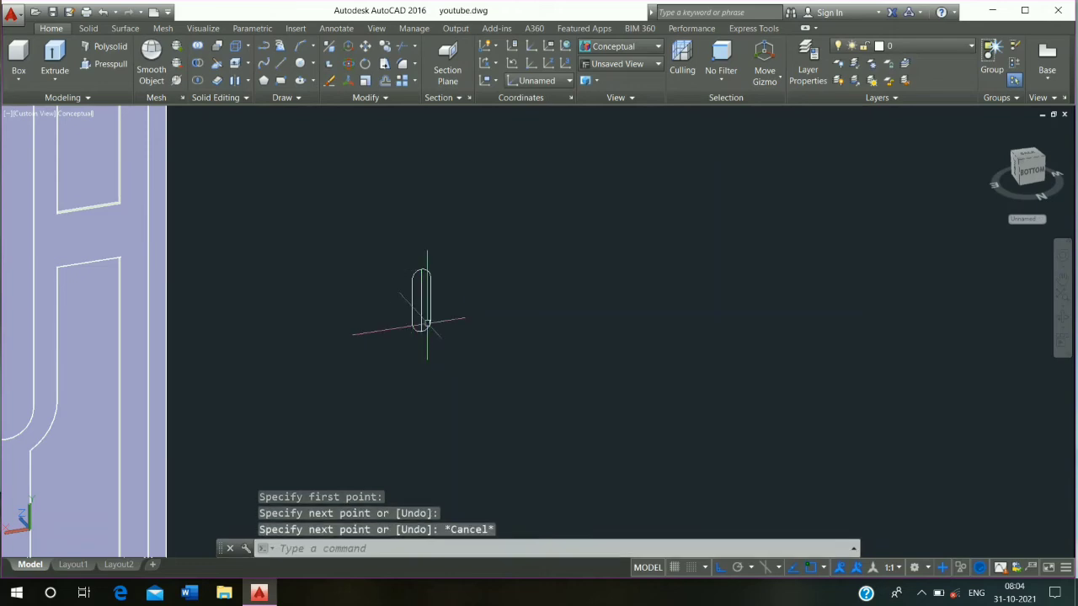
pyautogui.scroll(2, 423, 337)
pyautogui.press('Escape')
pyautogui.press('Escape')
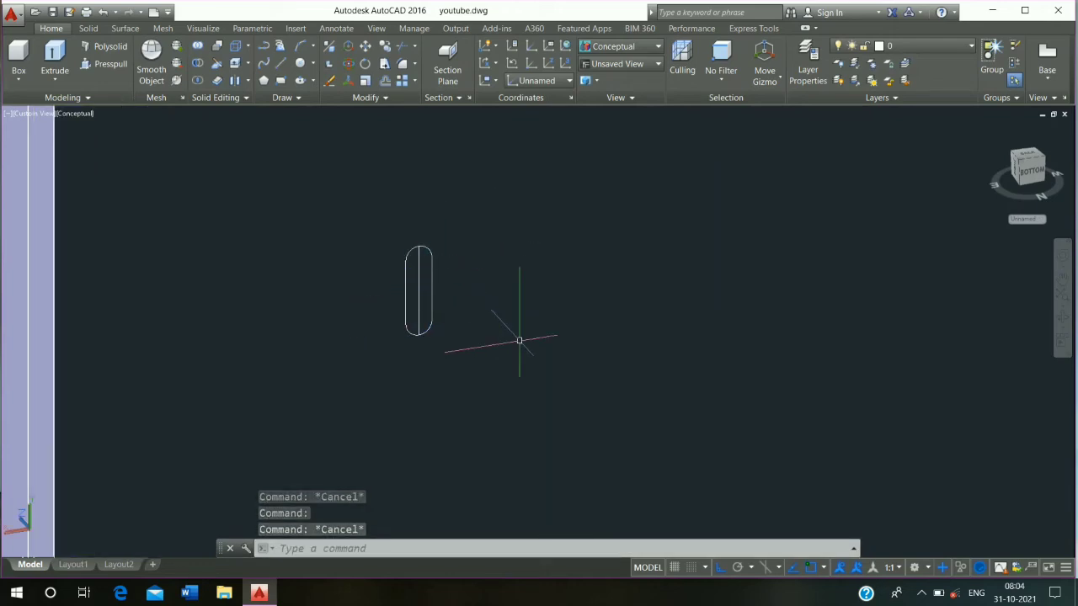
# - Trim the slot's upper and lower arcs on the side of the centre line facing away from the door
pyautogui.write('tr')
pyautogui.press('Return')
pyautogui.press('Return')
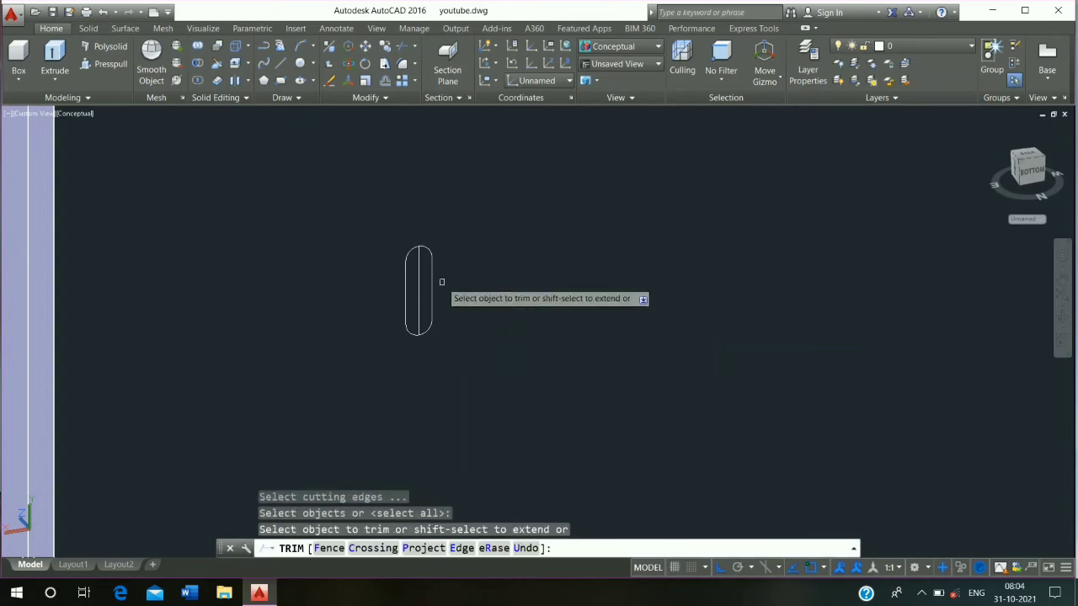
pyautogui.click(425, 328)
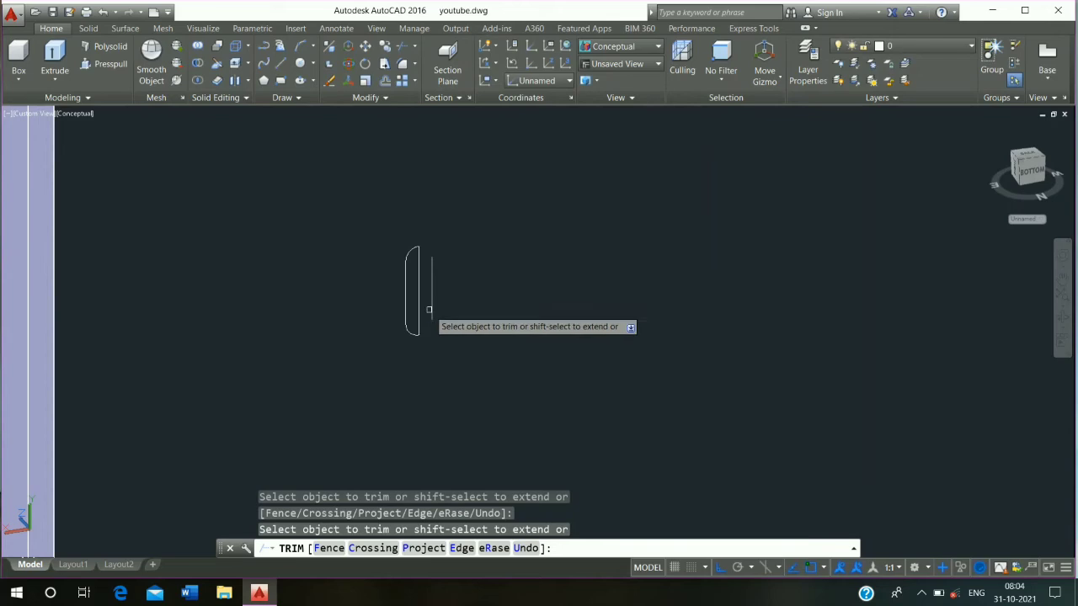
pyautogui.press('Escape')
# - Erase the leftover straight segment and the centre line, keeping only the bracket-shaped half of the slot
pyautogui.click(433, 289)
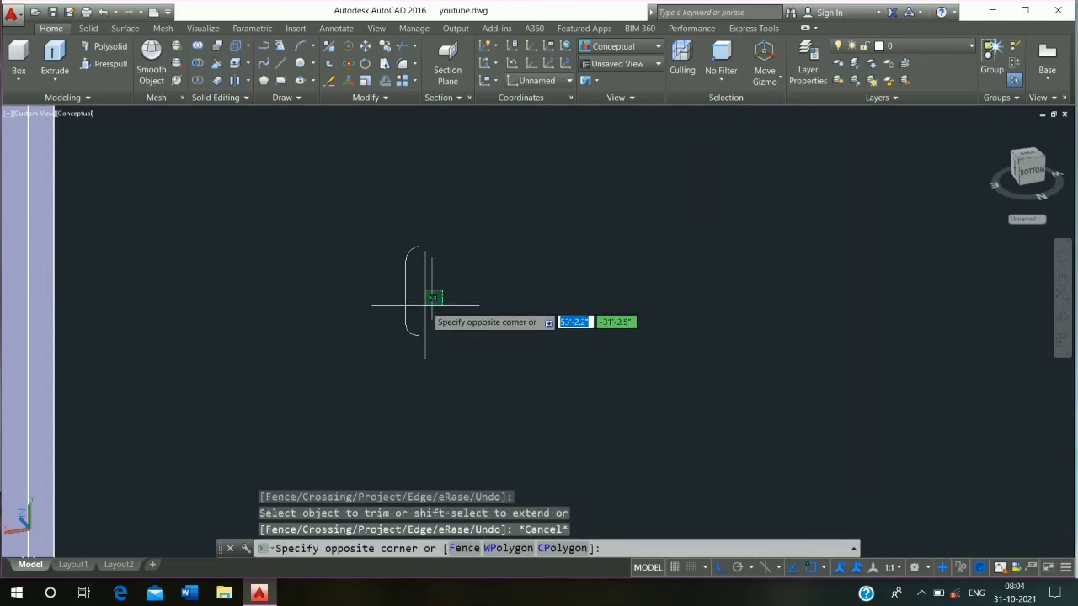
pyautogui.click(415, 311)
pyautogui.write('e')
pyautogui.press('Return')
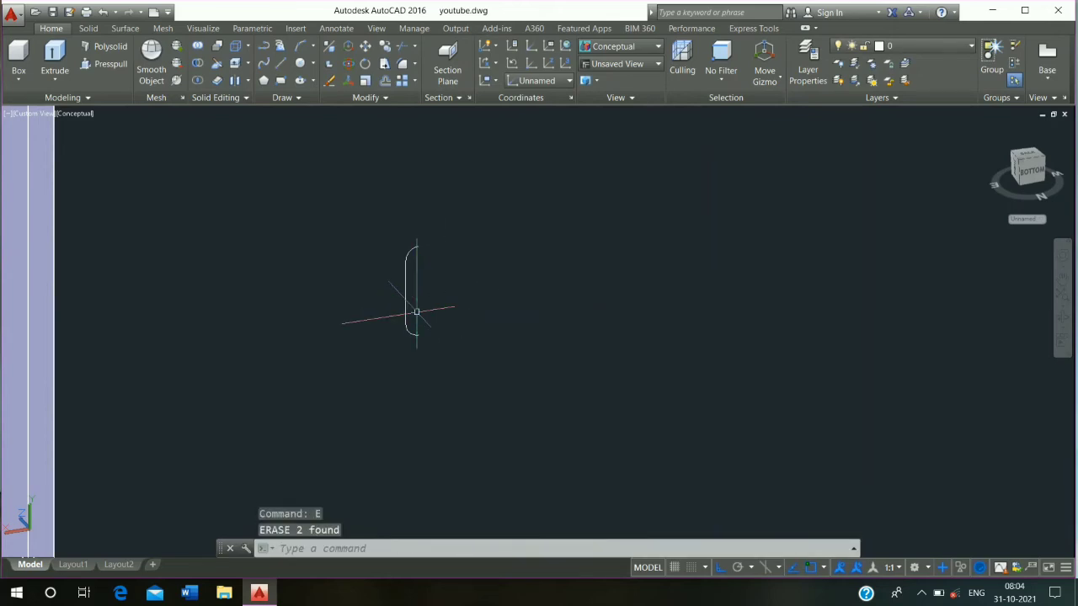
# - Apply Join to the bracket-shaped handle path so that it forms a single polyline
pyautogui.click(446, 236)
pyautogui.click(397, 401)
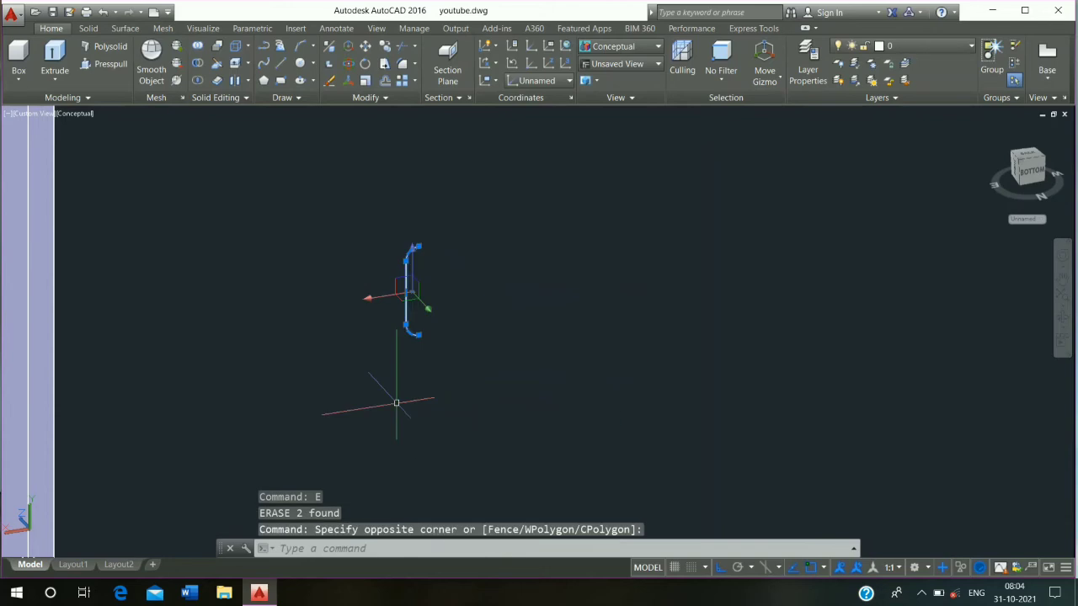
pyautogui.write('j')
pyautogui.press('Return')
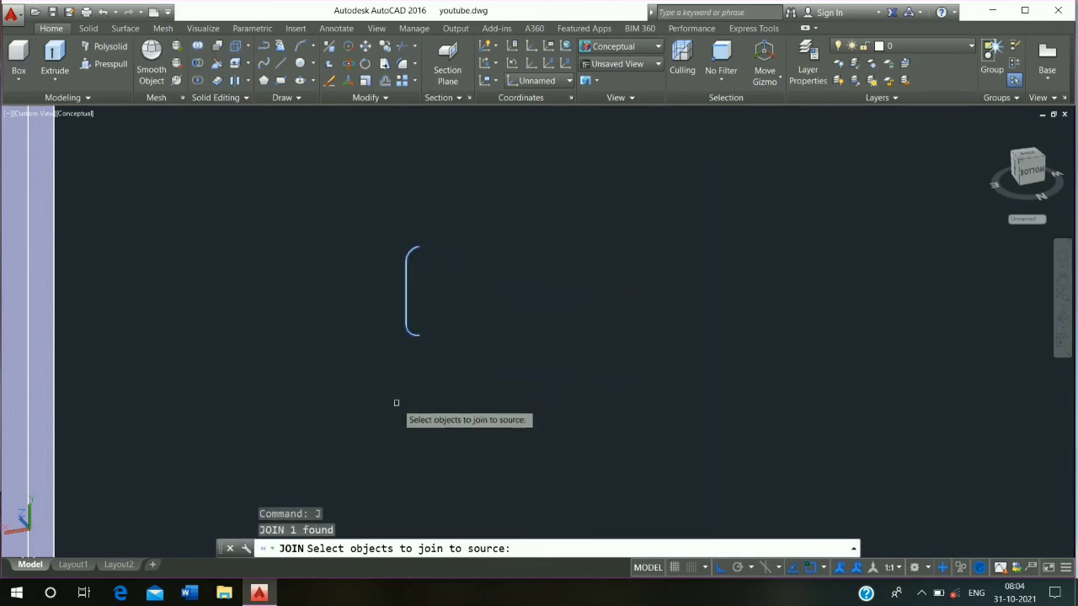
pyautogui.press('Return')
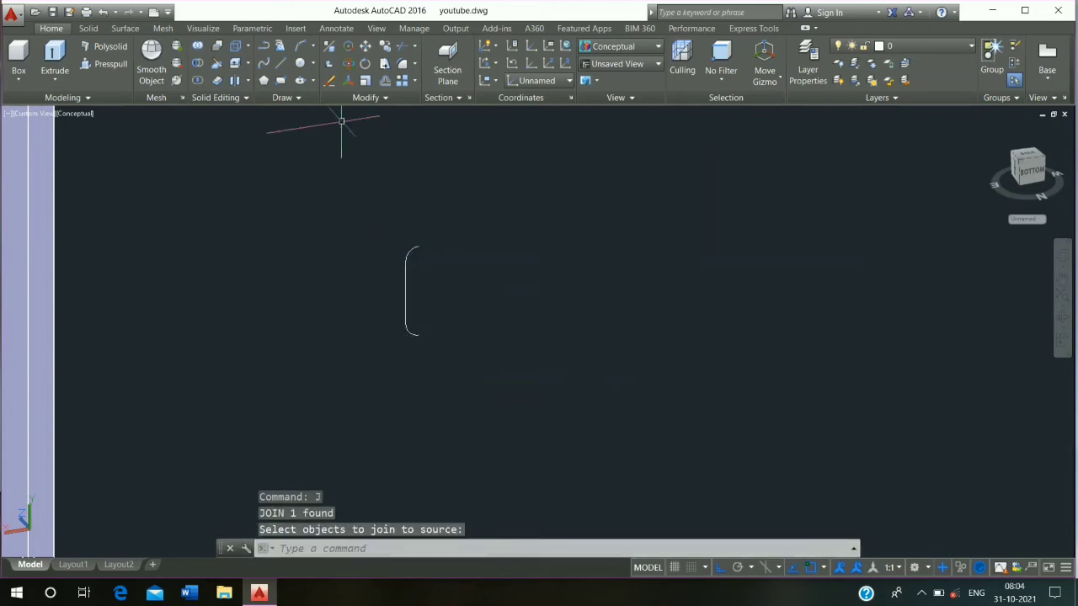
# - Draw a circle of radius 0.5" beside the handle path as its sweep profile
pyautogui.click(302, 64)
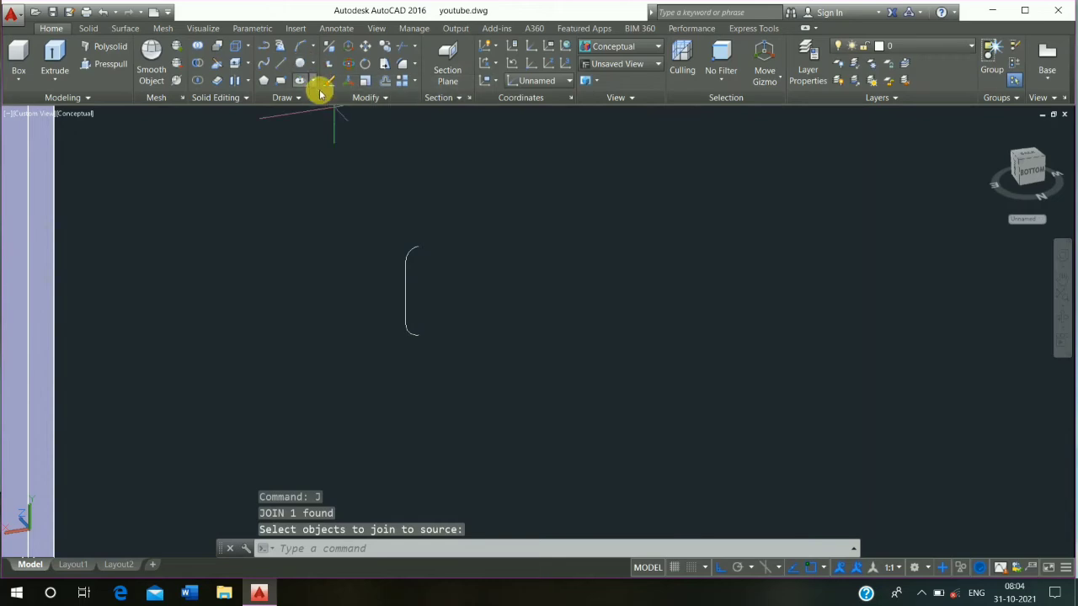
pyautogui.click(489, 221)
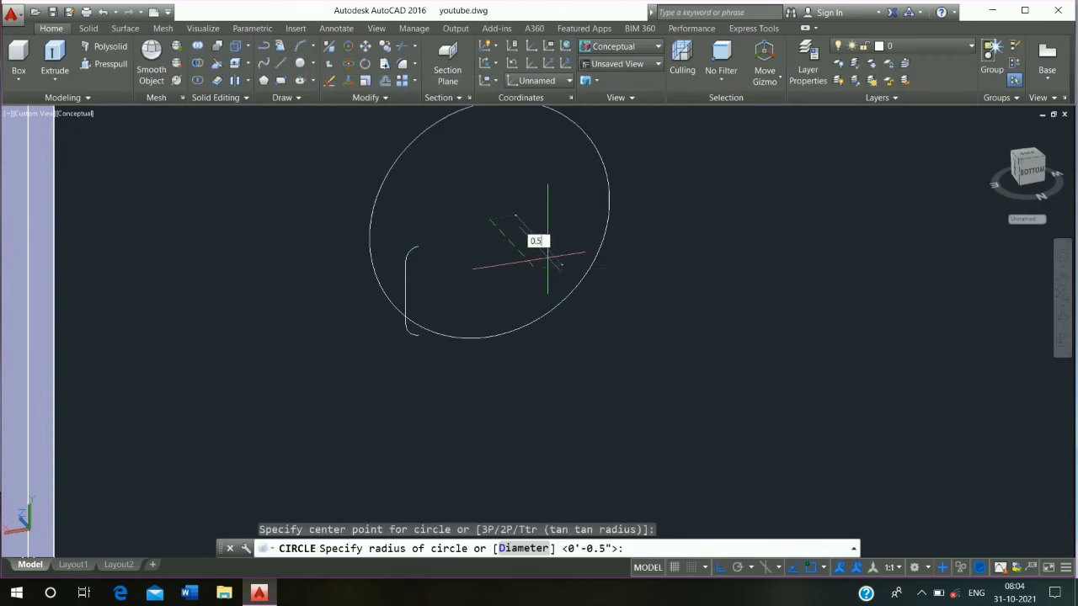
pyautogui.write('0.5"')
pyautogui.press('Return')
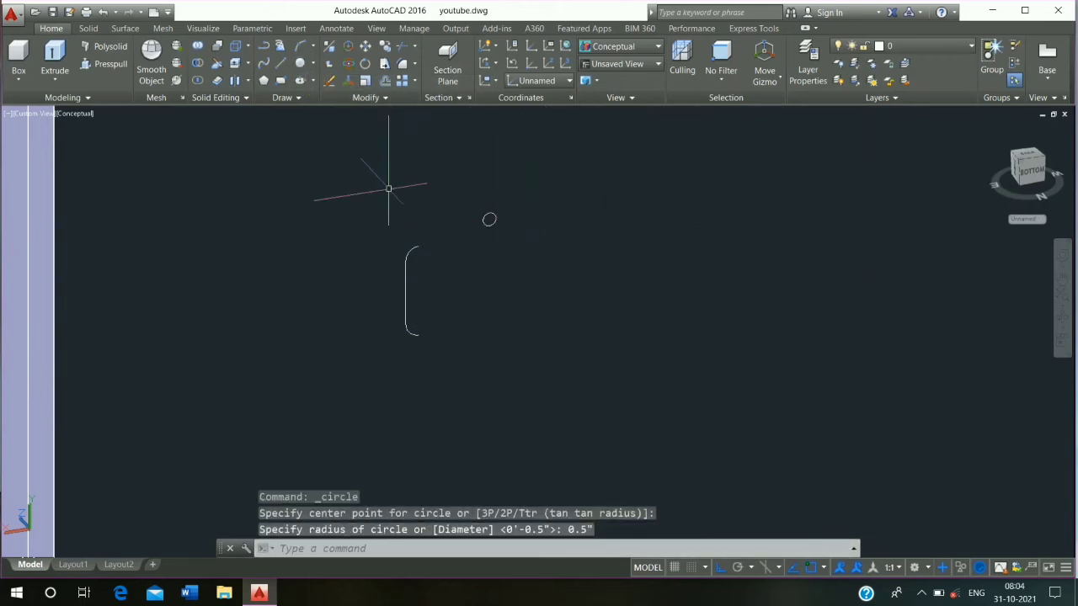
# - Sweep the small circle along the bracket-shaped path to create the solid door handle
pyautogui.click(54, 76)
pyautogui.click(78, 186)
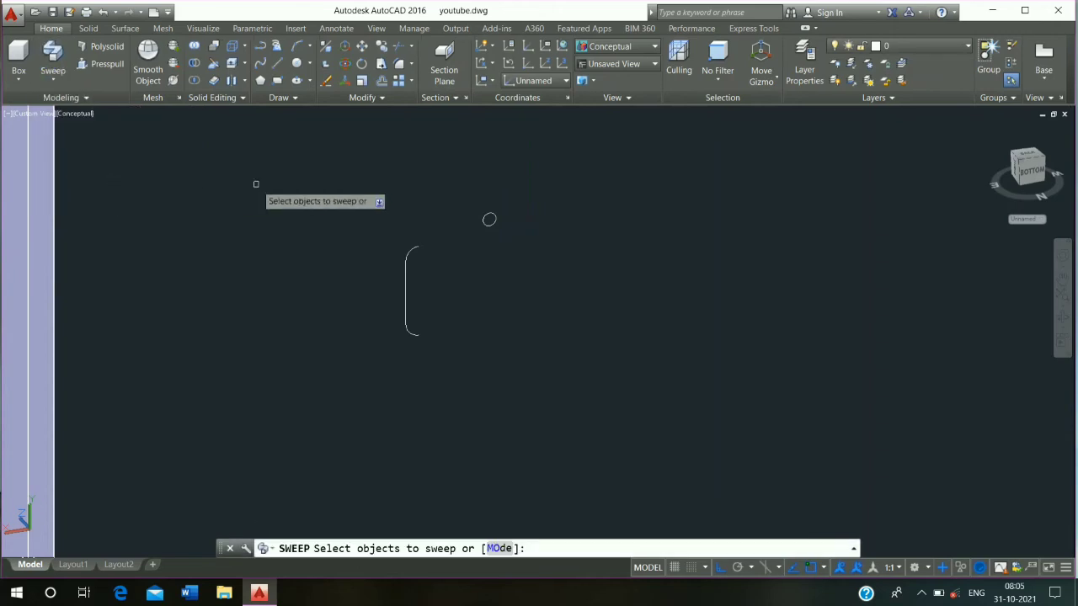
pyautogui.click(489, 219)
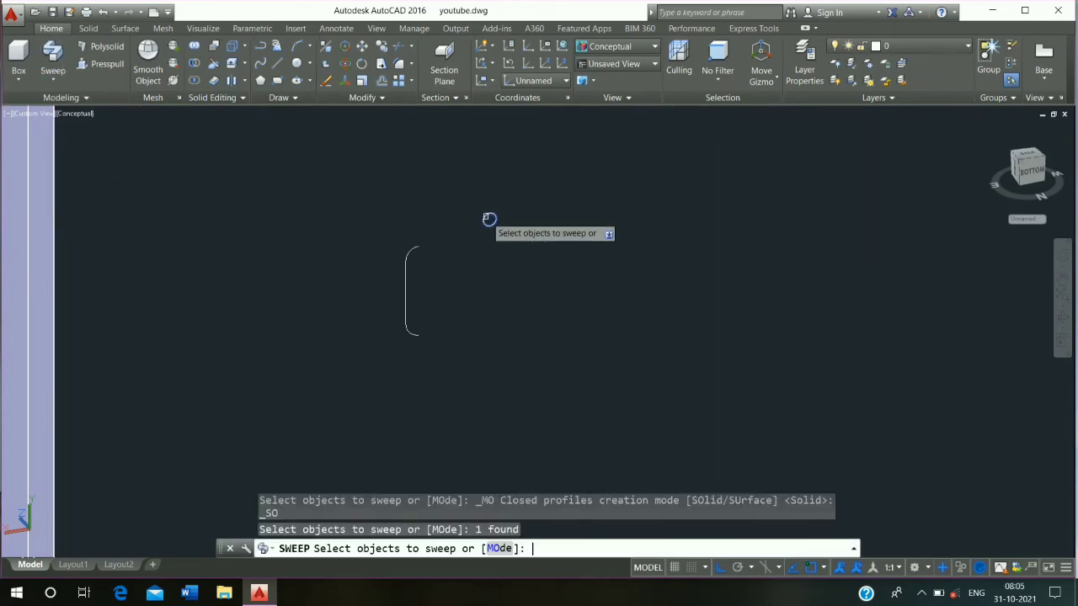
pyautogui.press('Return')
pyautogui.click(412, 250)
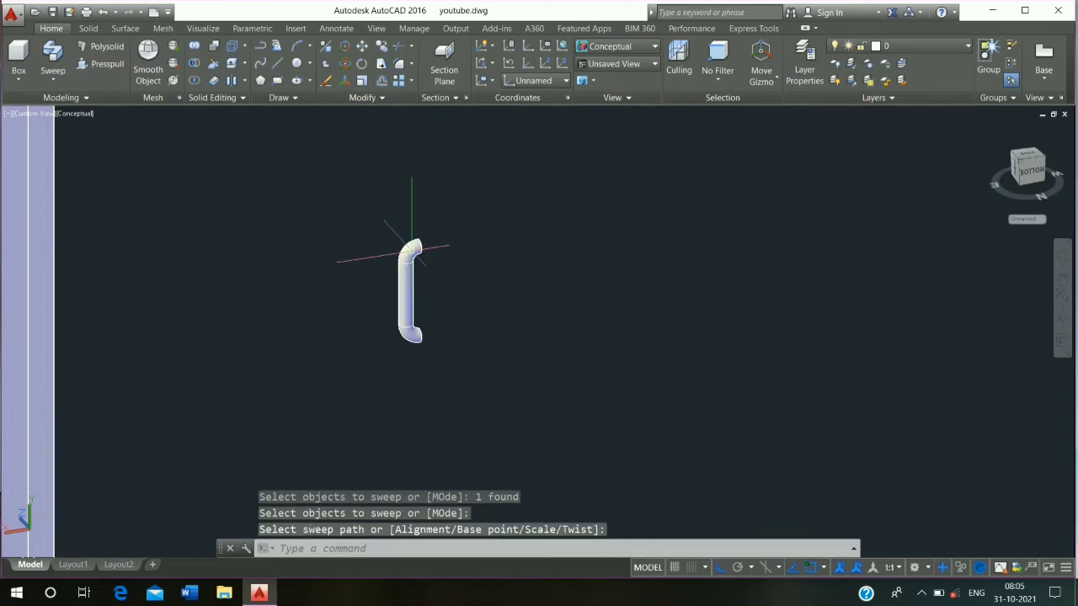
pyautogui.press('Escape')
pyautogui.moveTo(411, 250); pyautogui.dragTo(483, 339, button='middle')
pyautogui.scroll(2, 482, 338)
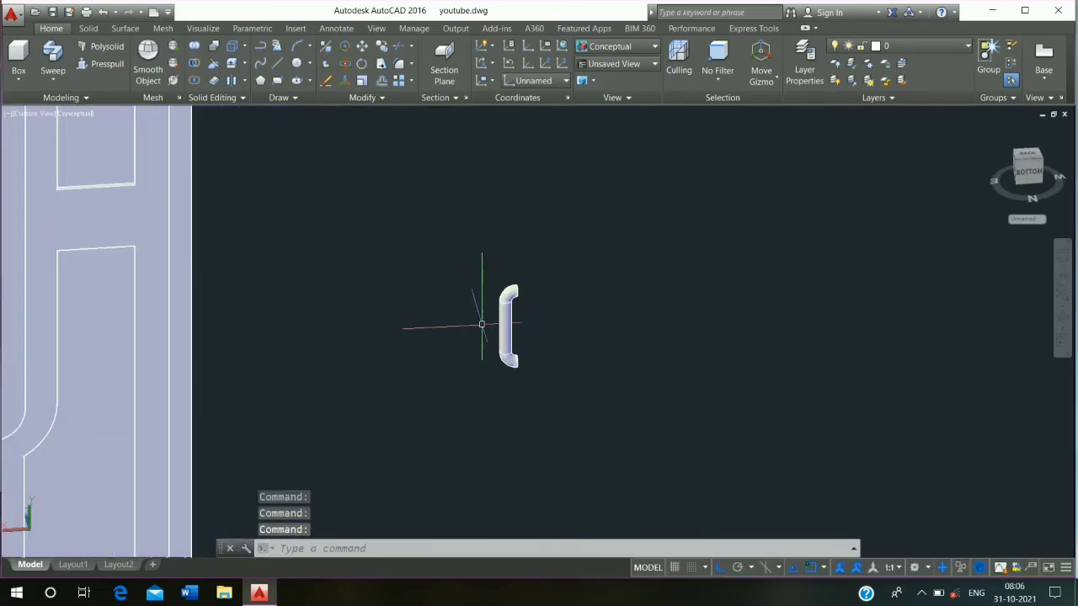
# - Rotate the handle in 3D a quarter turn about the vertical axis through its lower end
pyautogui.click(347, 68)
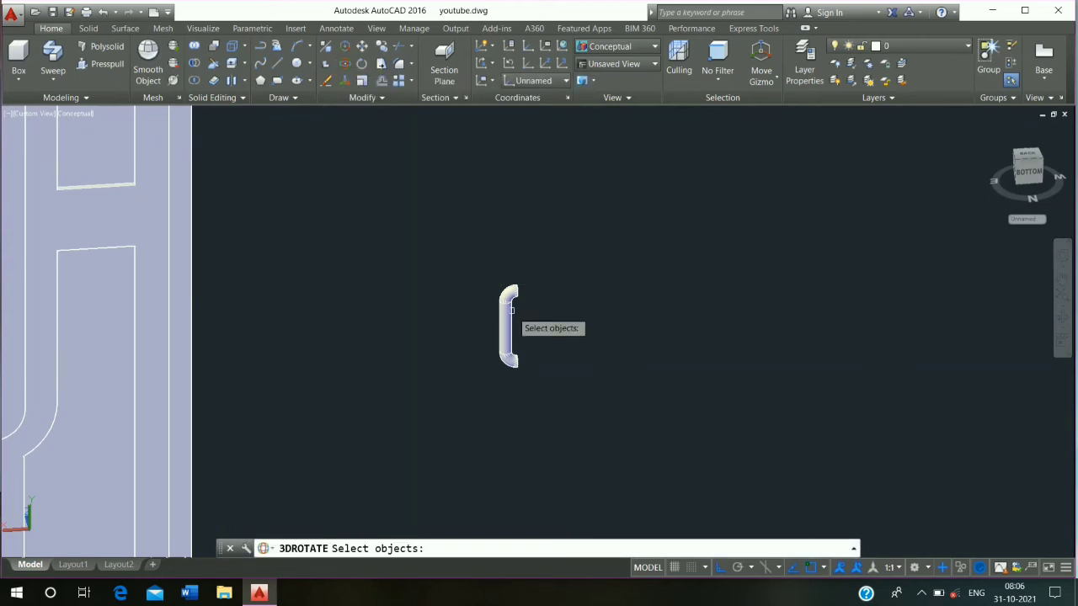
pyautogui.click(496, 329)
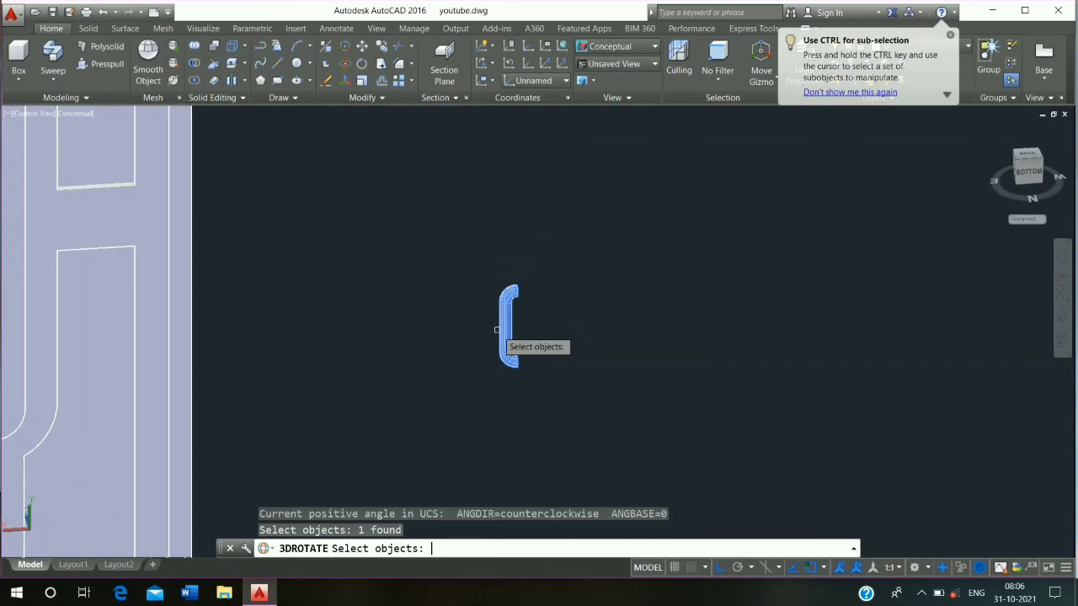
pyautogui.press('Return')
pyautogui.scroll(4, 509, 361)
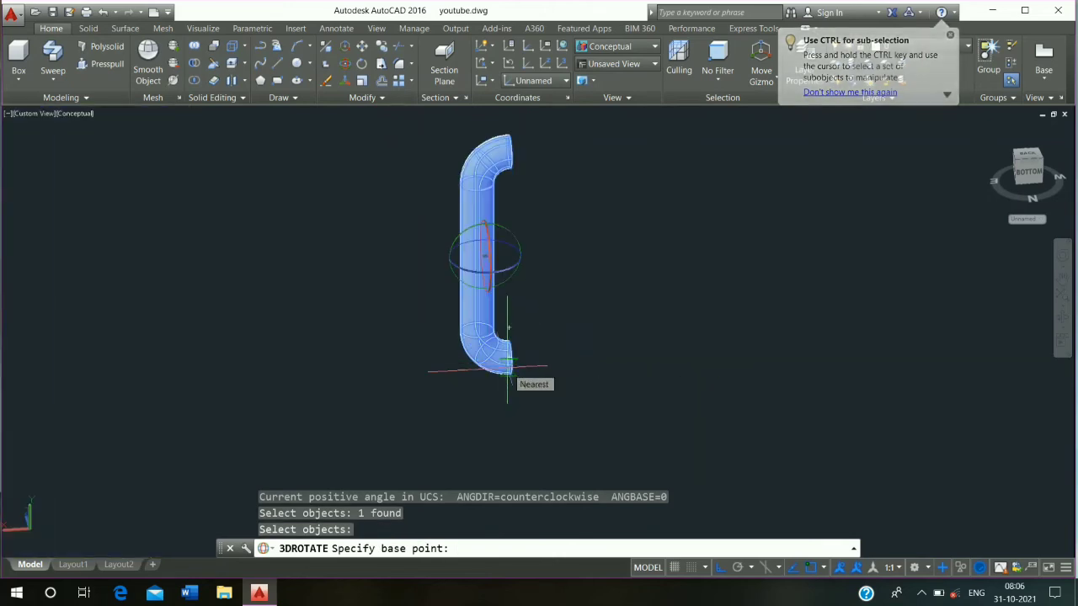
pyautogui.click(506, 364)
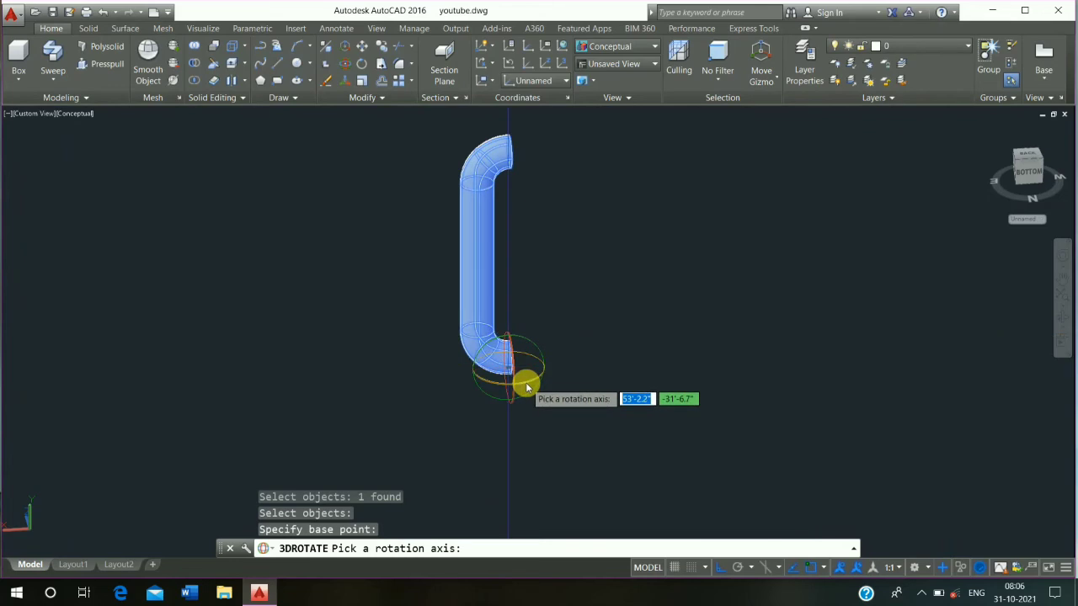
pyautogui.click(527, 383)
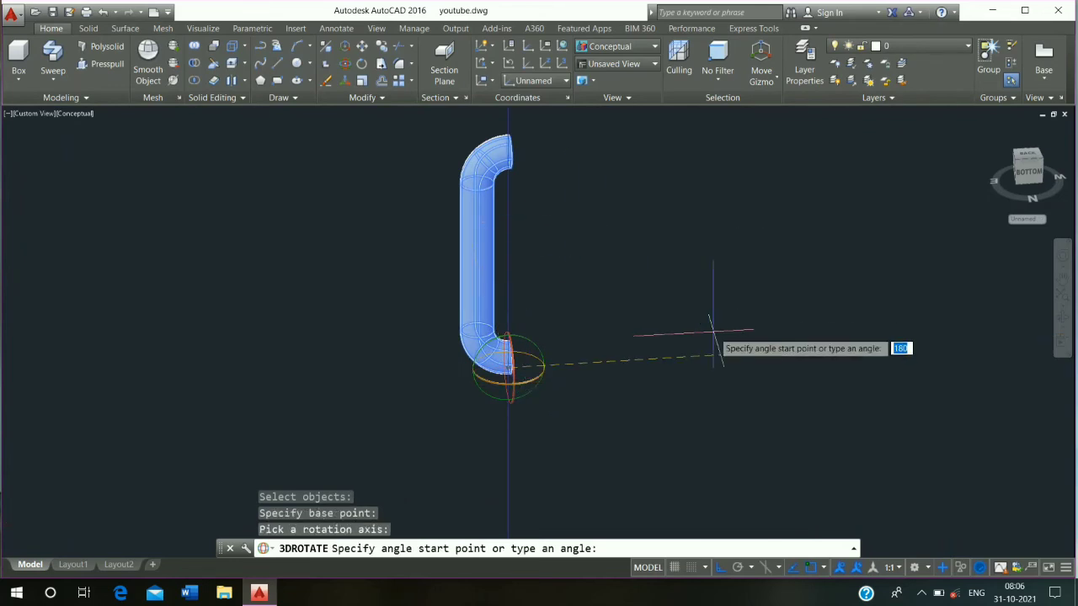
pyautogui.click(712, 354)
pyautogui.click(535, 200)
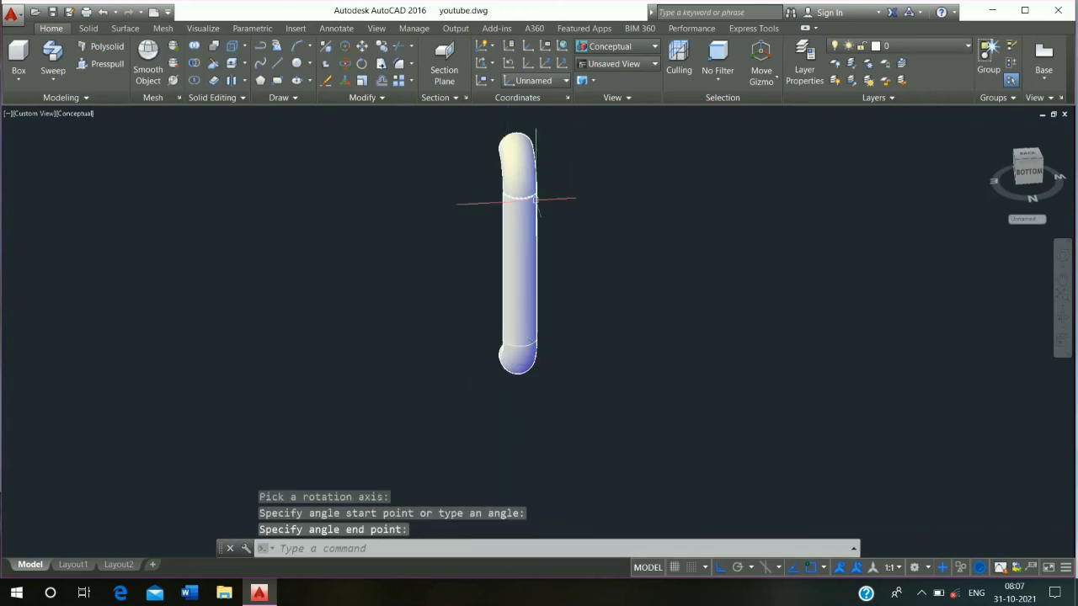
pyautogui.press('Escape')
pyautogui.press('Escape')
# - Copy the handle from its upper end onto the upper corner of the door panel, beside the frame
pyautogui.scroll(-5, 601, 336)
pyautogui.moveTo(601, 337); pyautogui.dragTo(753, 274, button='middle')
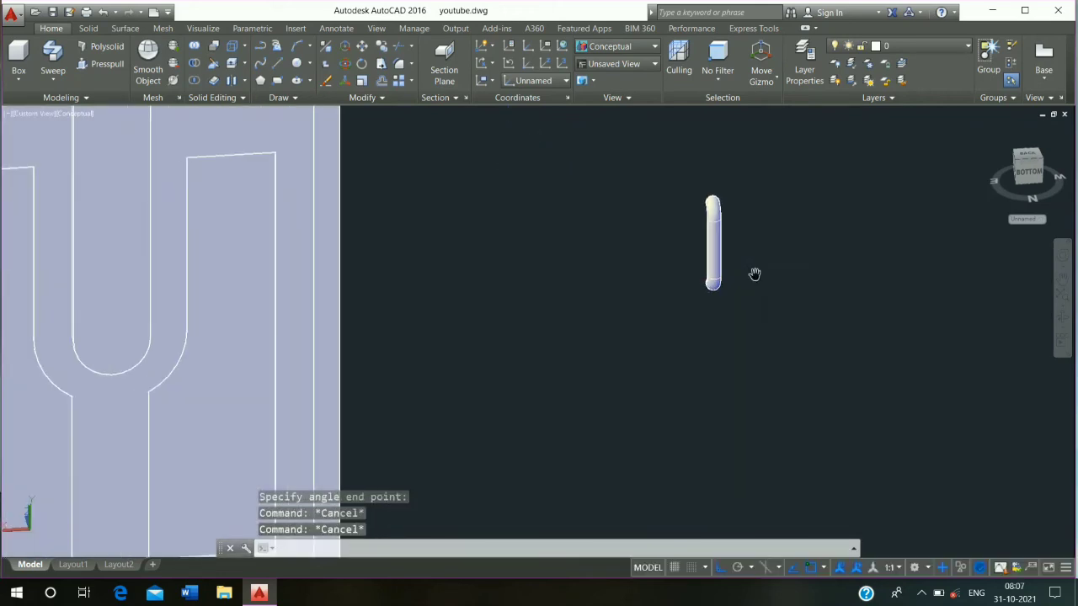
pyautogui.click(752, 199)
pyautogui.click(697, 262)
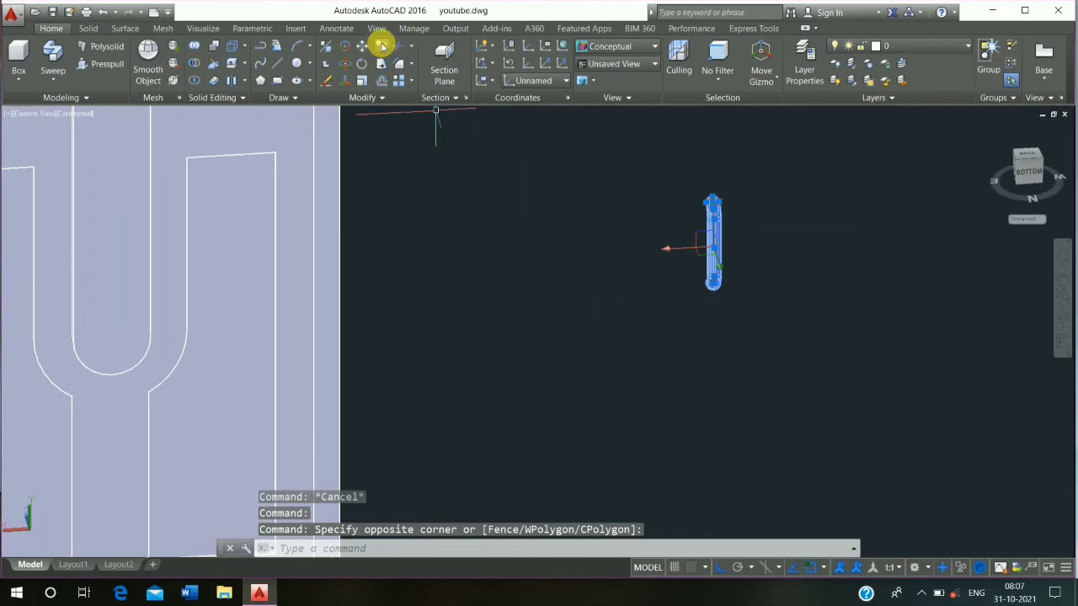
pyautogui.write('co')
pyautogui.press('Return')
pyautogui.scroll(3, 712, 206)
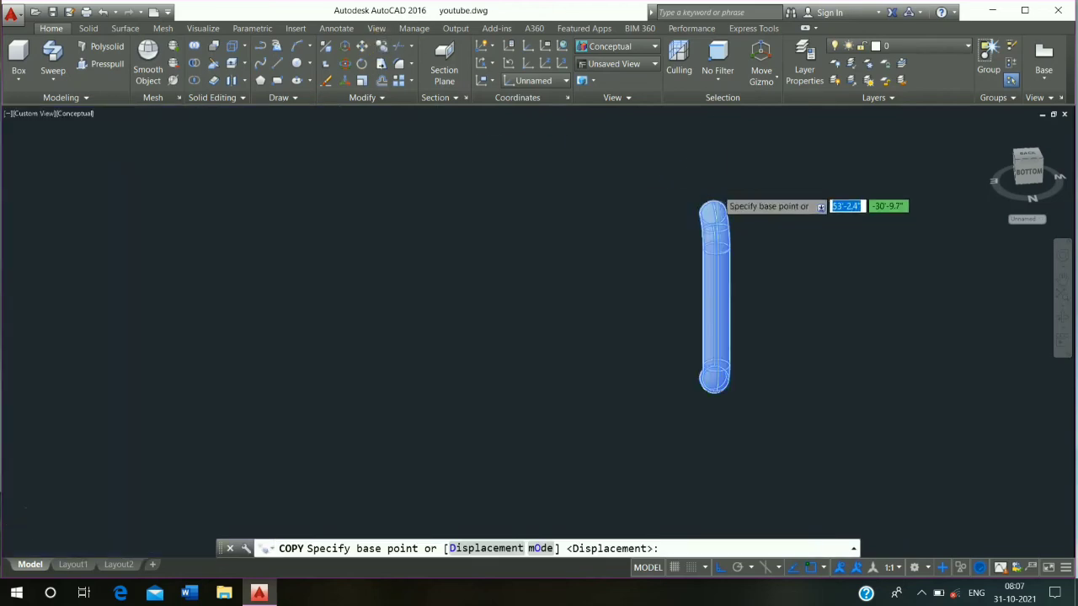
pyautogui.click(712, 207)
pyautogui.scroll(-5, 712, 211)
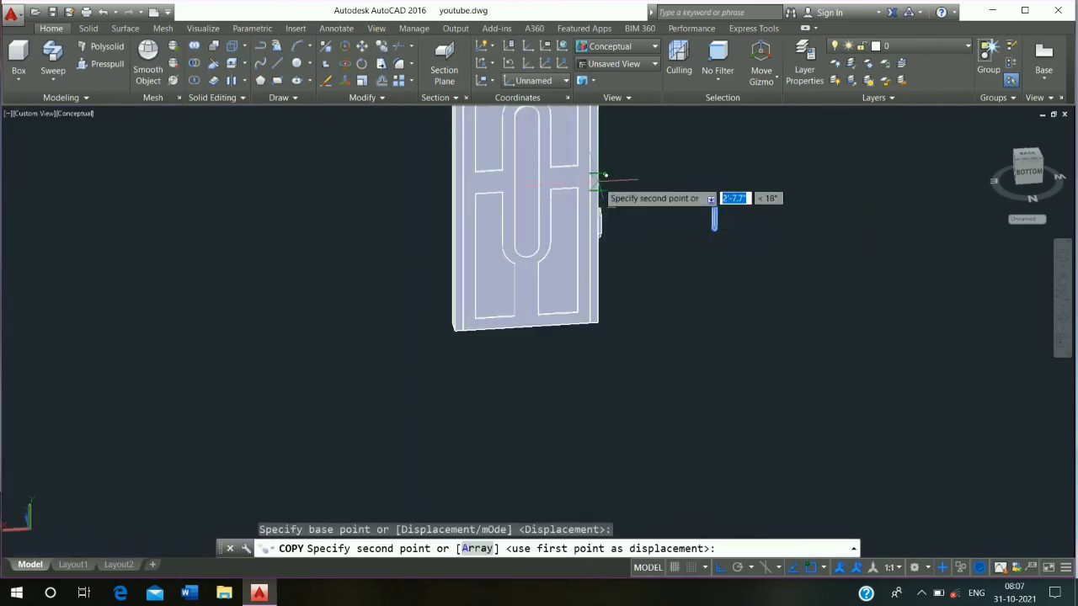
pyautogui.moveTo(712, 211); pyautogui.dragTo(697, 399, button='middle')
pyautogui.scroll(8, 553, 241)
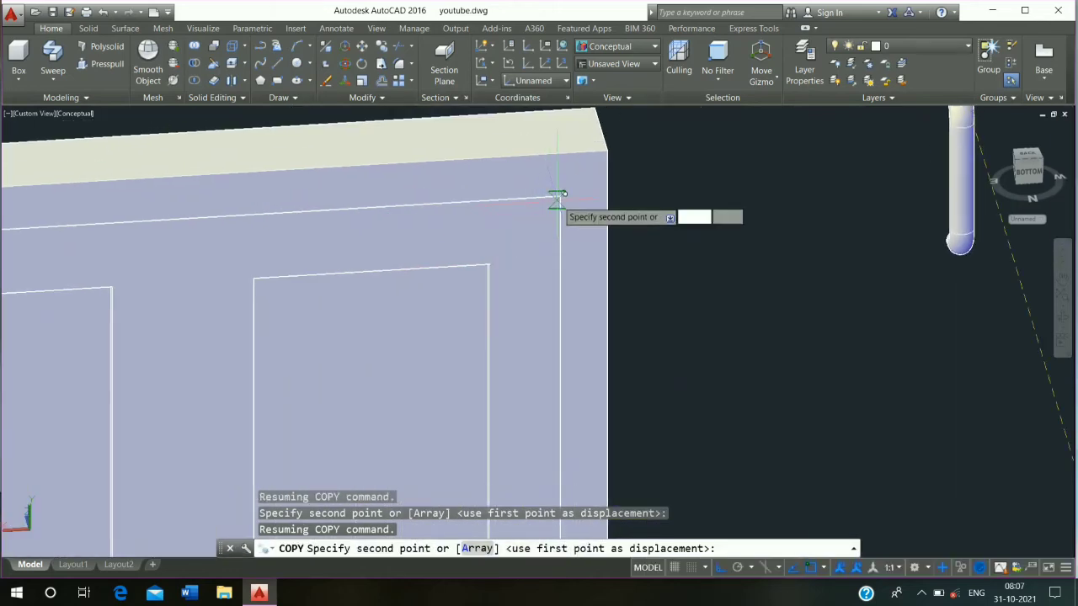
pyautogui.click(560, 196)
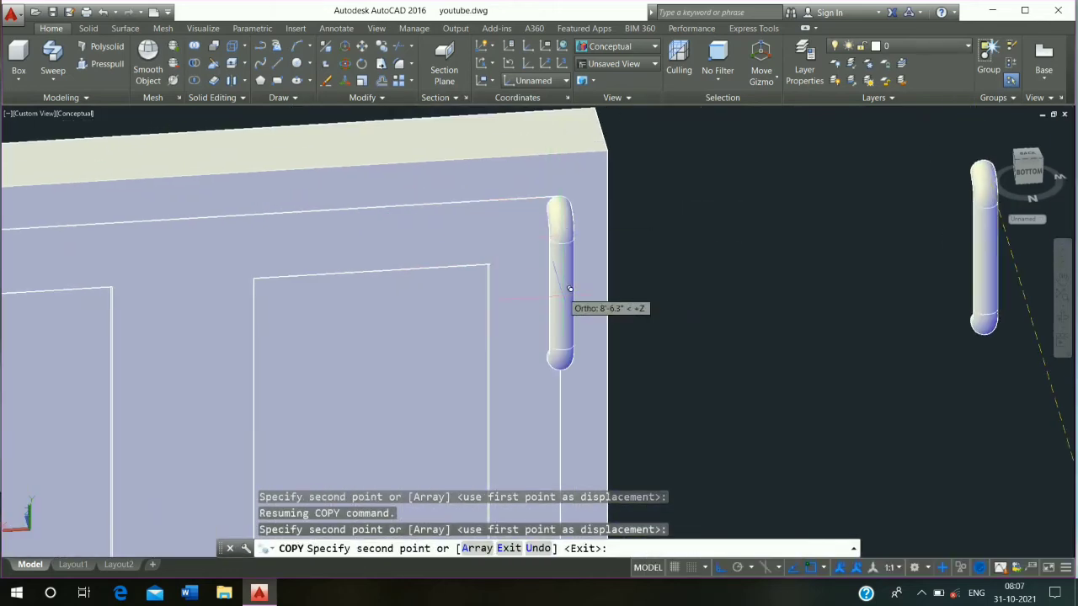
pyautogui.press('Escape')
# - Move the copied handle 1" horizontally inward from the panel's vertical edge
pyautogui.click(554, 286)
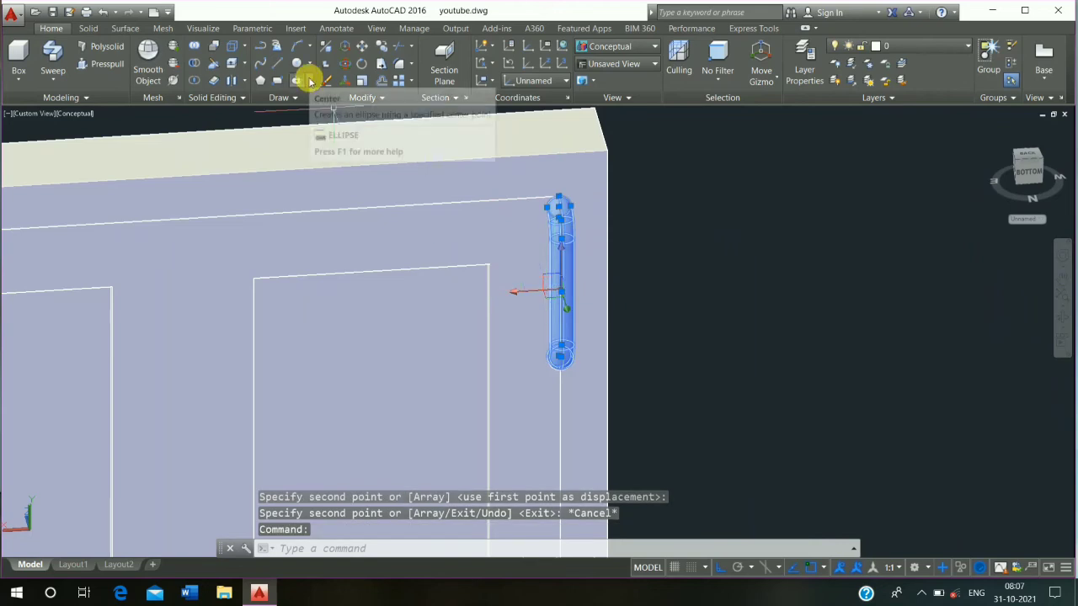
pyautogui.click(361, 46)
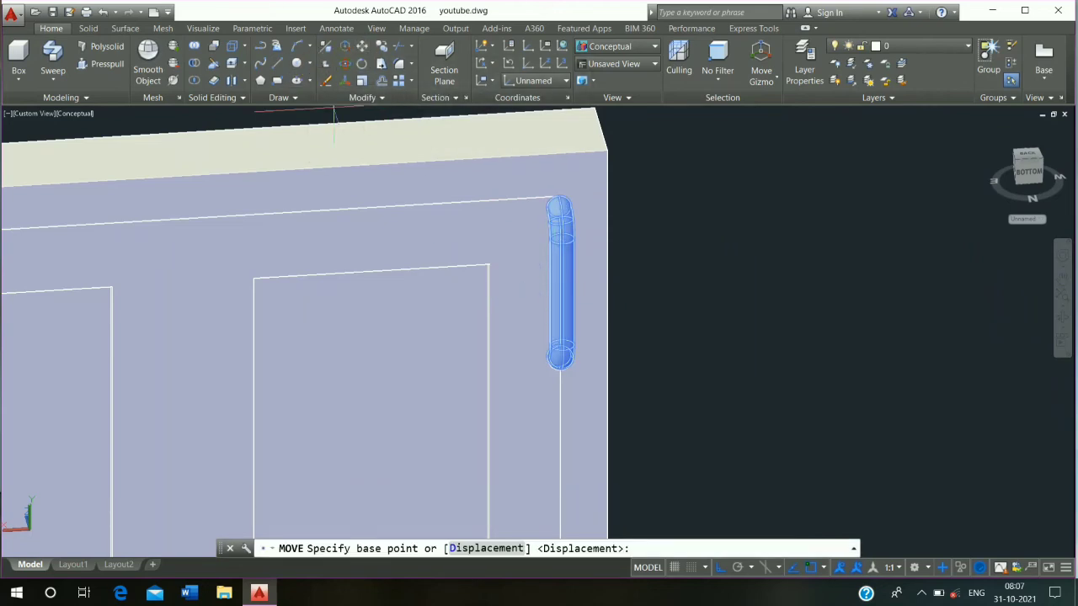
pyautogui.click(731, 266)
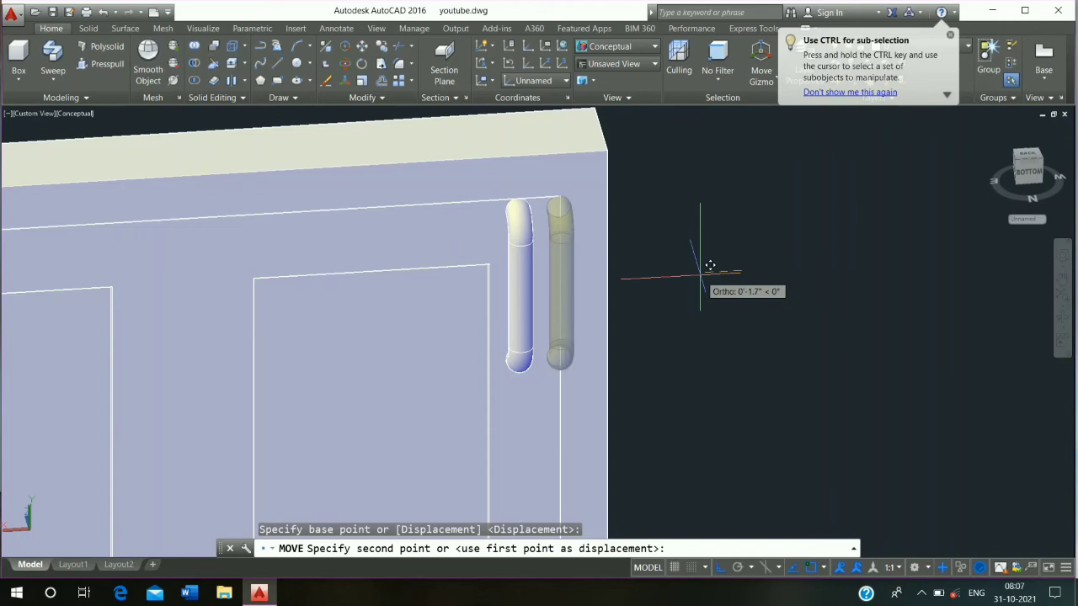
pyautogui.write('1')
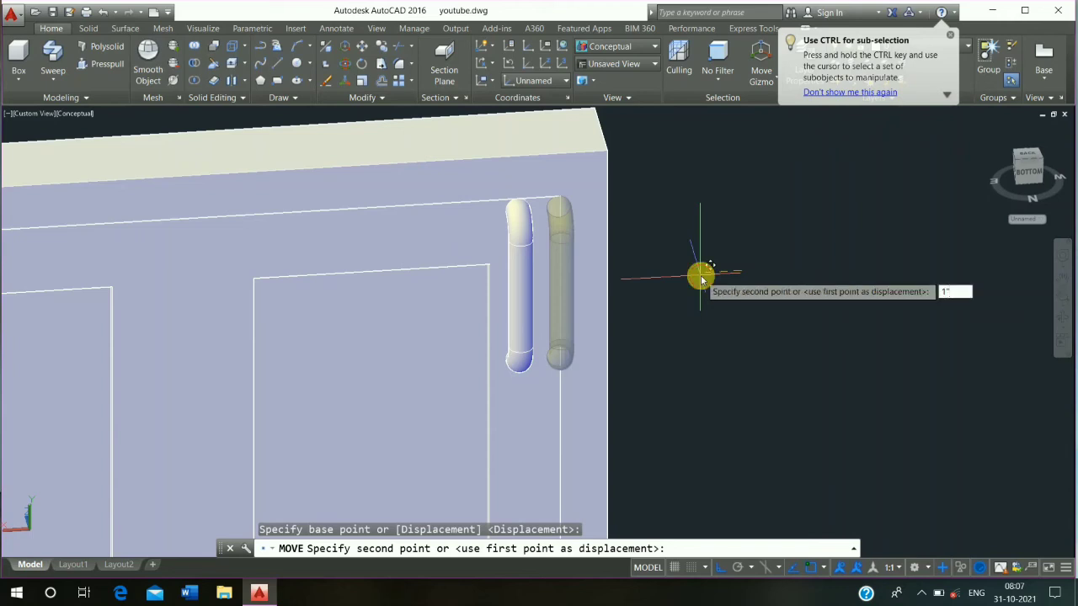
pyautogui.press('Return')
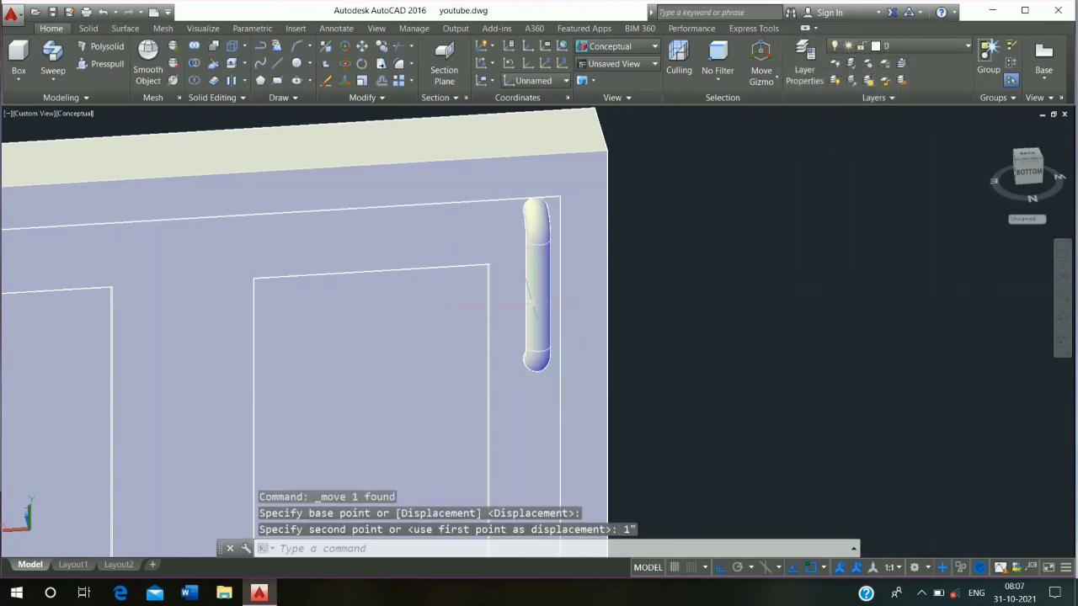
# - Move the handle straight down about 3'-0.8" to the door's mid-height, beside the gap between the recessed areas
pyautogui.click(531, 290)
pyautogui.click(368, 48)
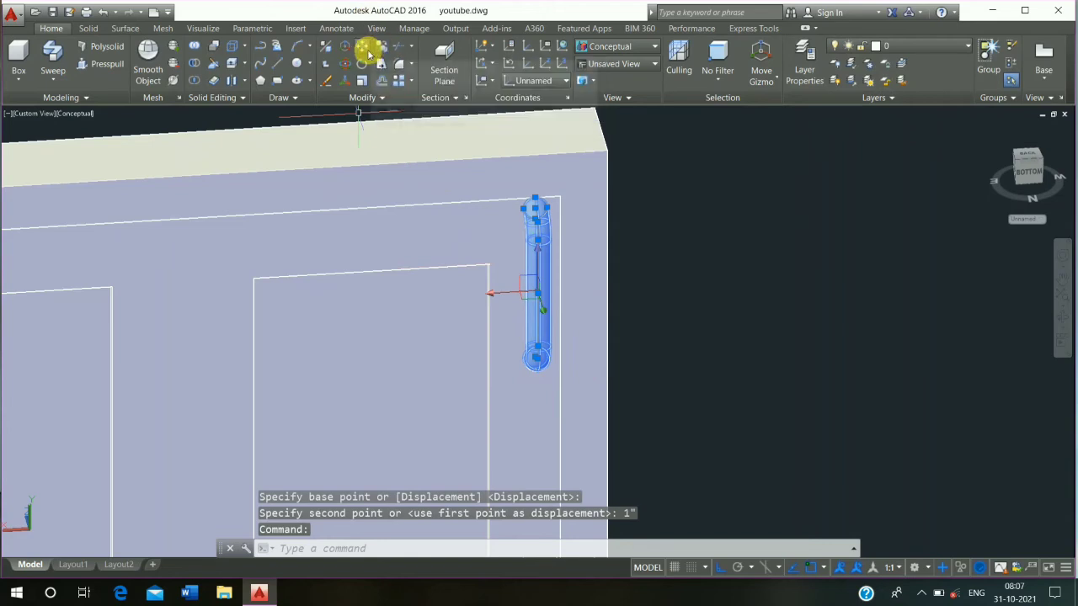
pyautogui.click(655, 316)
pyautogui.scroll(-2, 655, 316)
pyautogui.keyDown('shift'); pyautogui.moveTo(655, 316); pyautogui.dragTo(524, 174, button='middle'); pyautogui.keyUp('shift')
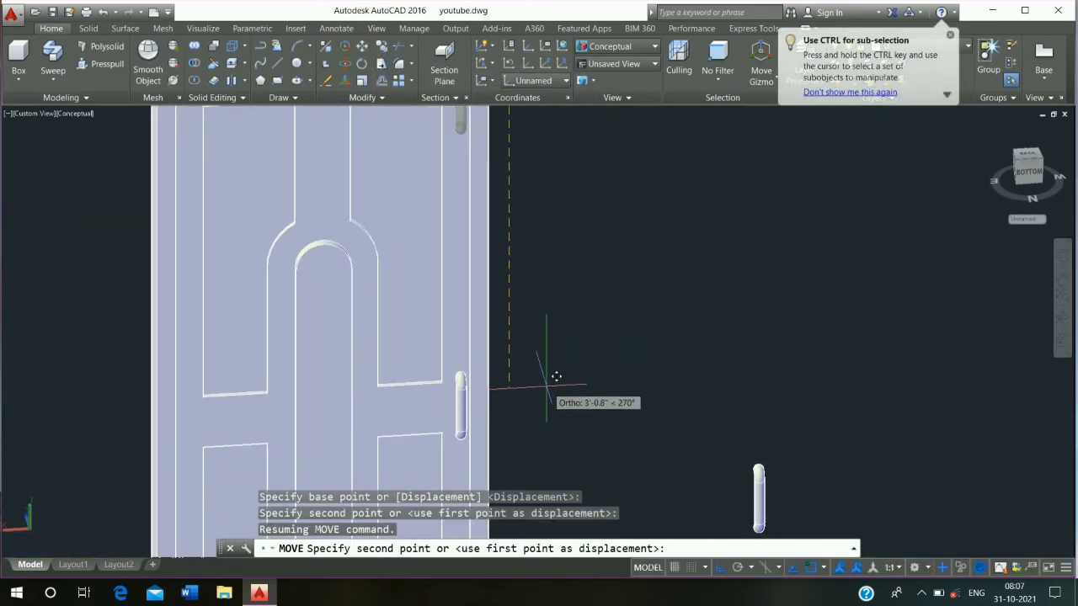
pyautogui.click(546, 385)
pyautogui.press('Escape')
pyautogui.press('Escape')
# - Erase the original handle standing apart from the door
pyautogui.moveTo(611, 402); pyautogui.dragTo(577, 306, button='middle')
pyautogui.click(765, 296)
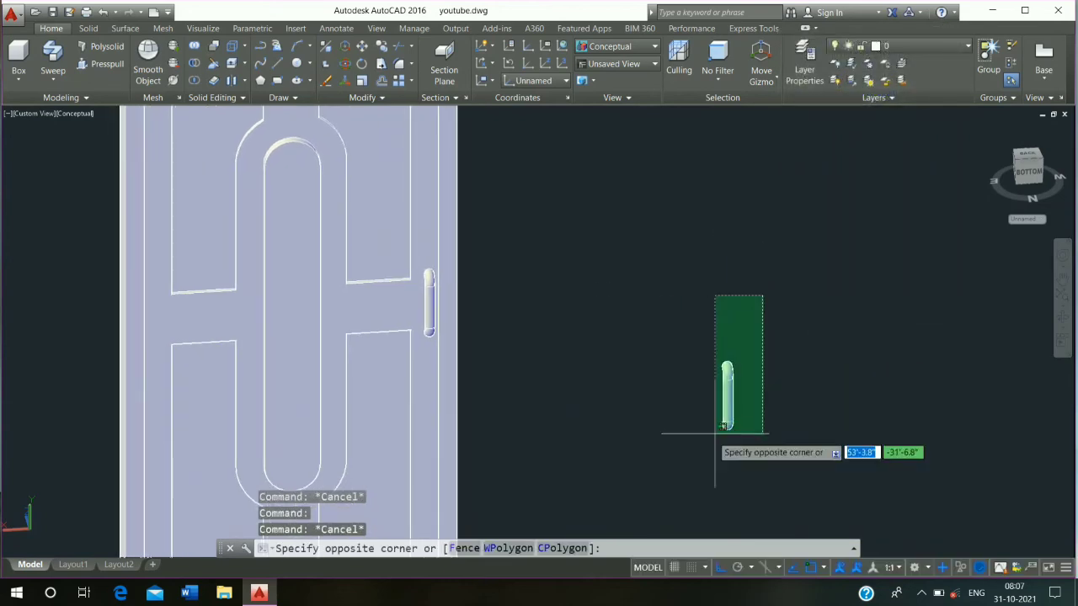
pyautogui.click(687, 472)
pyautogui.press('Delete')
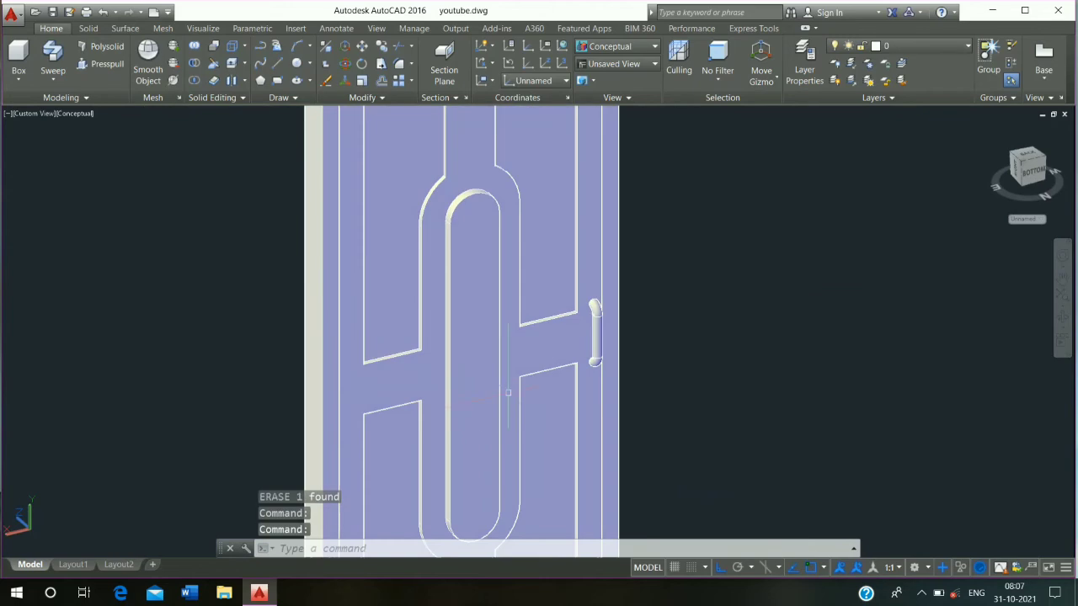
# - Hide the swept door frame, leaving only the panel and its handle displayed
pyautogui.click(319, 291)
pyautogui.rightClick(320, 294)
pyautogui.moveTo(442, 357)
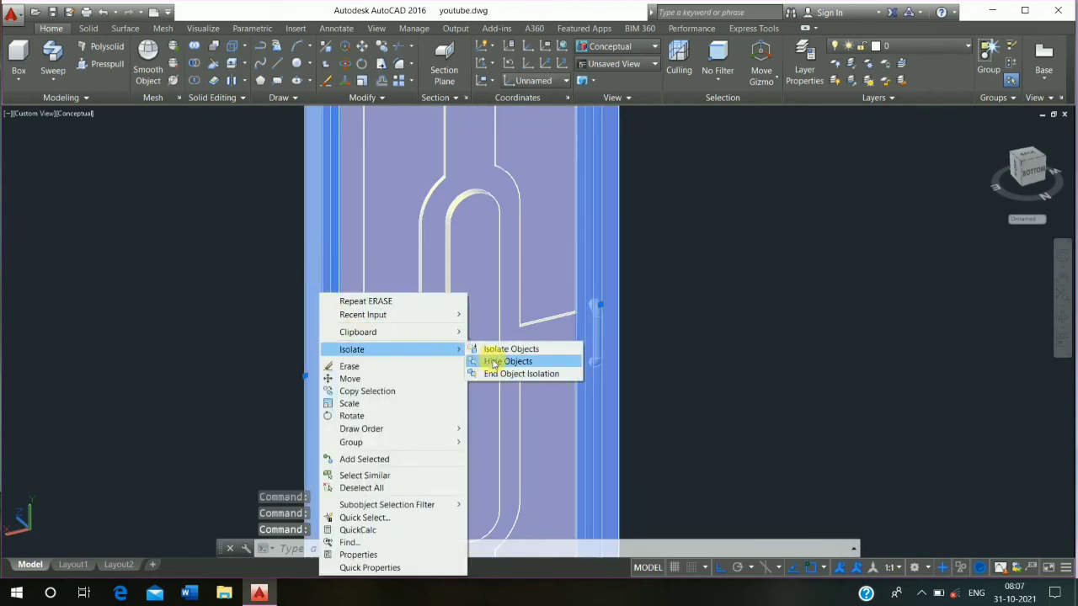
pyautogui.click(494, 363)
pyautogui.scroll(-5, 445, 362)
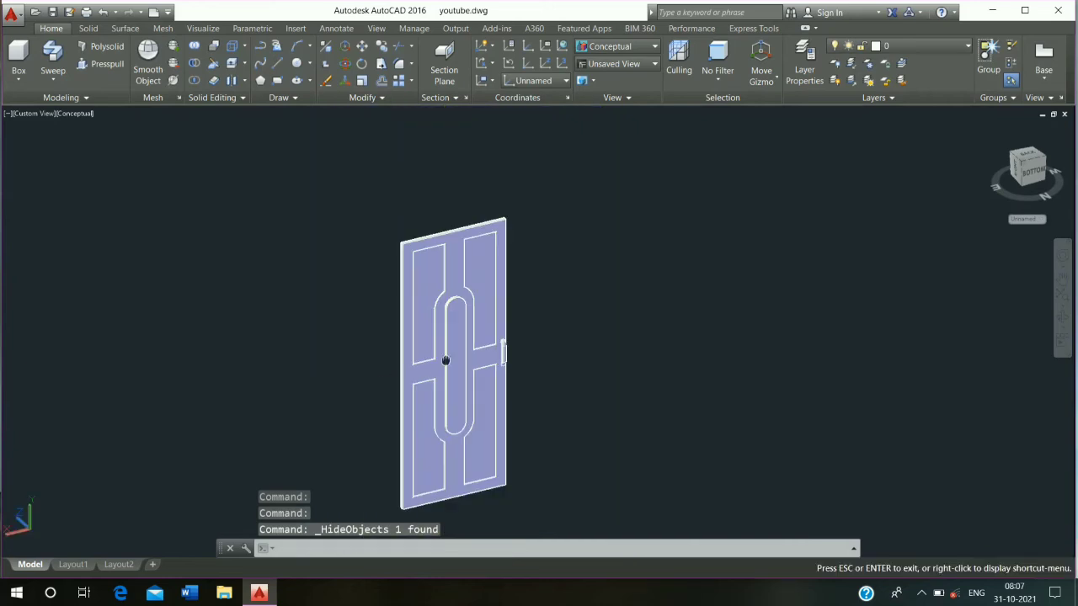
# - Mirror the panel and handle in 3D across the plane of the panel's plain back face, keeping the source objects
pyautogui.keyDown('shift'); pyautogui.moveTo(455, 316); pyautogui.dragTo(347, 143, button='middle'); pyautogui.keyUp('shift')
pyautogui.press('Escape')
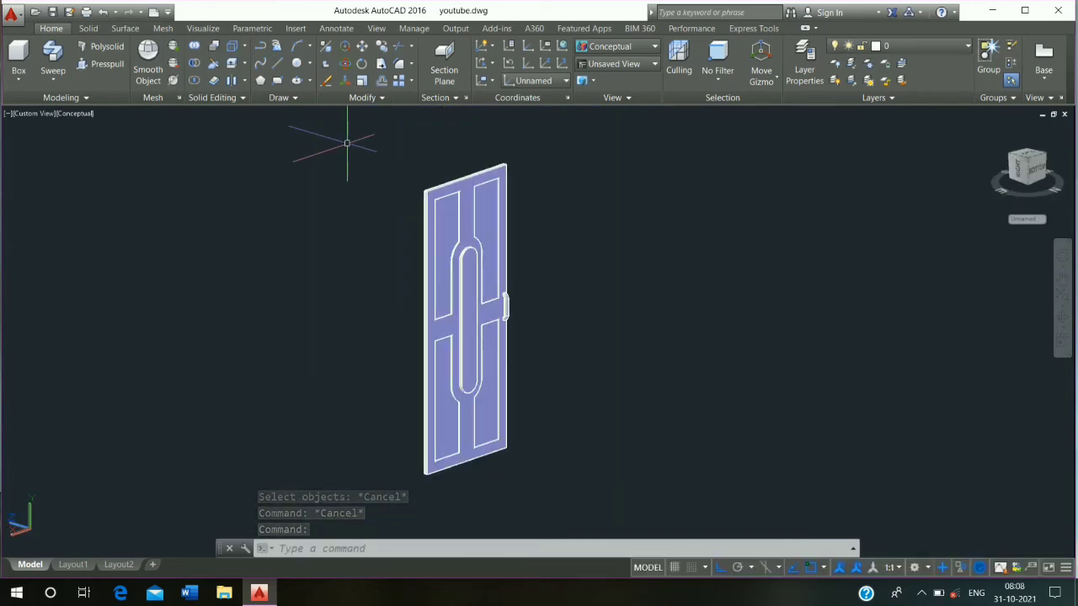
pyautogui.click(553, 116)
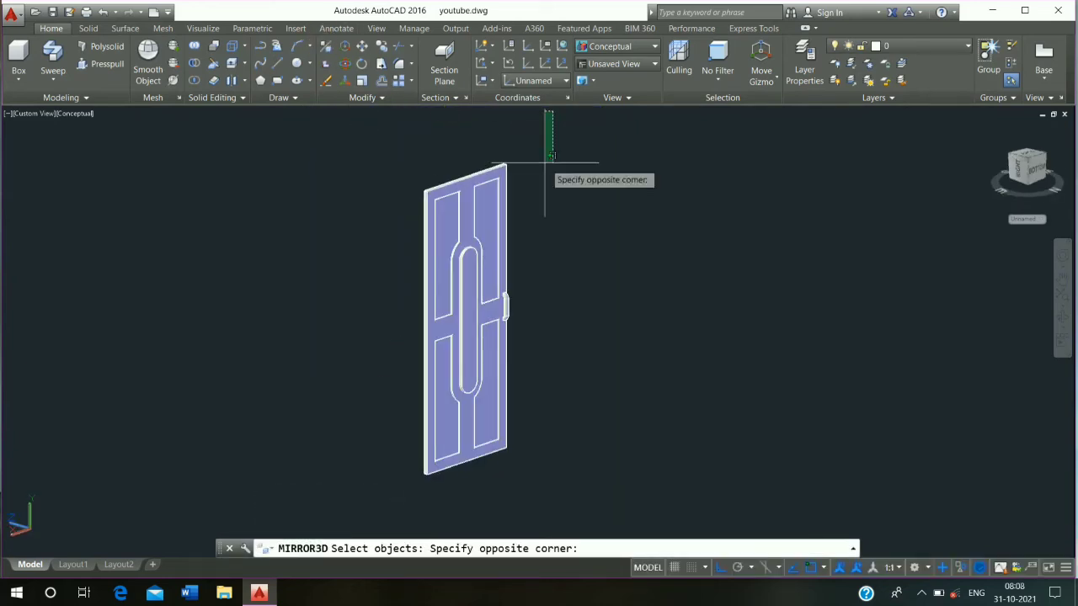
pyautogui.click(382, 390)
pyautogui.press('Return')
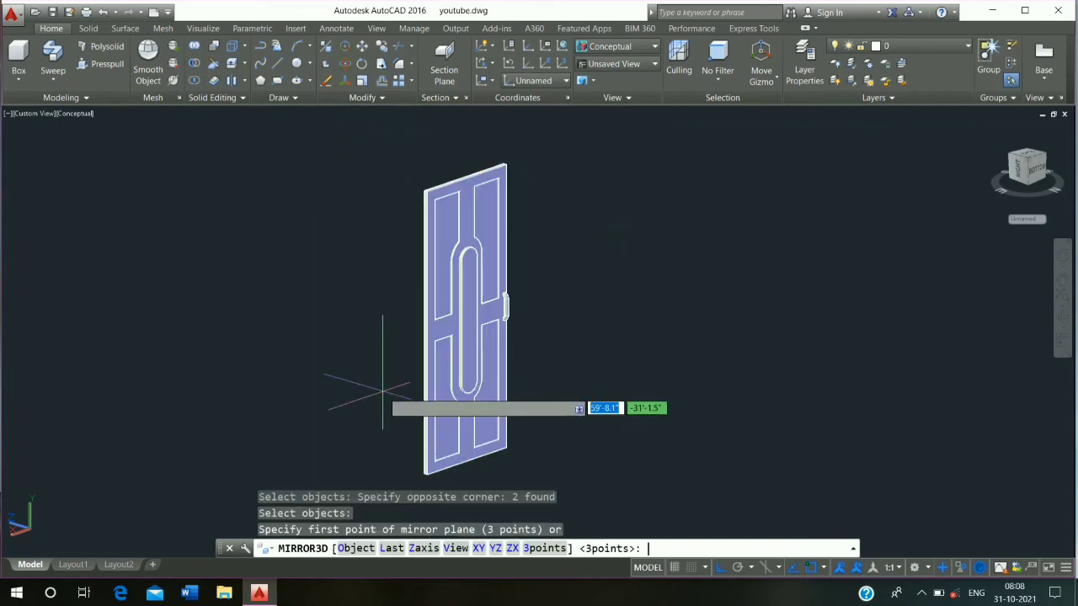
pyautogui.scroll(2, 399, 463)
pyautogui.keyDown('shift'); pyautogui.moveTo(399, 463); pyautogui.dragTo(685, 447, button='middle'); pyautogui.keyUp('shift')
pyautogui.scroll(3, 758, 497)
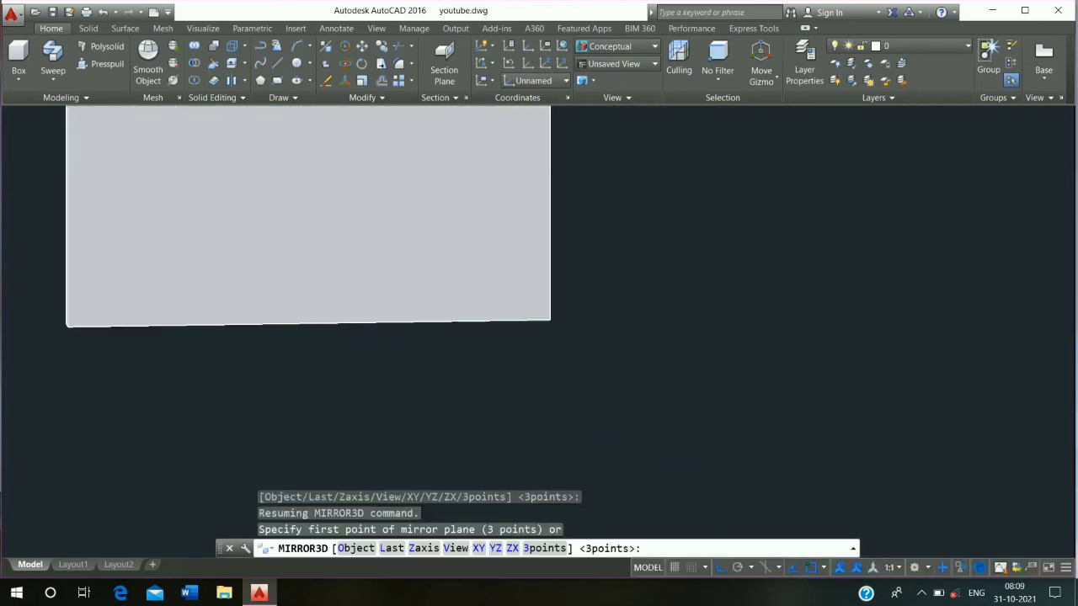
pyautogui.click(545, 318)
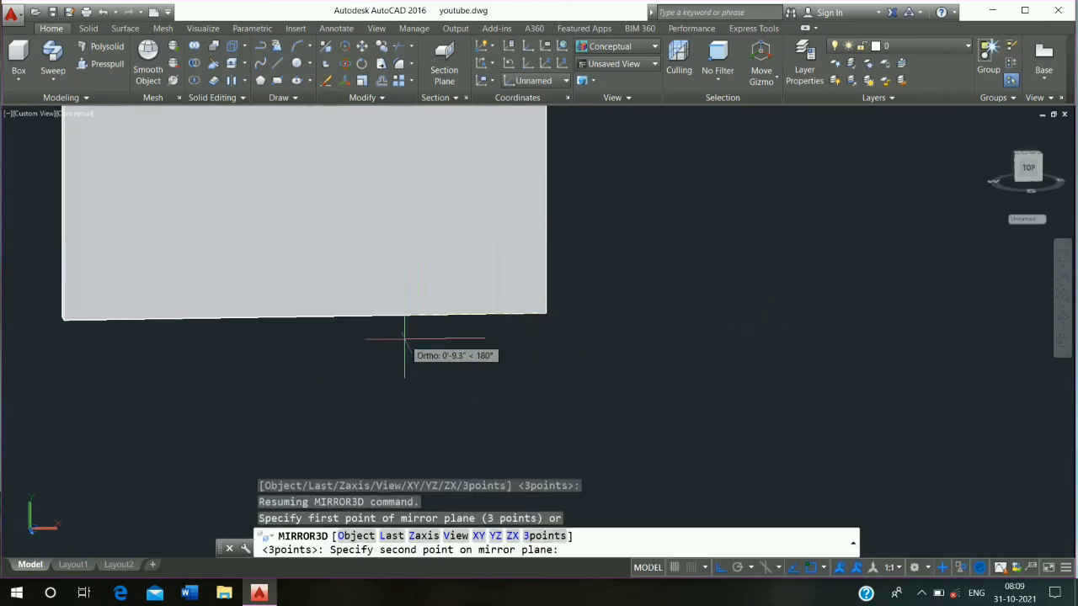
pyautogui.click(404, 366)
pyautogui.click(404, 396)
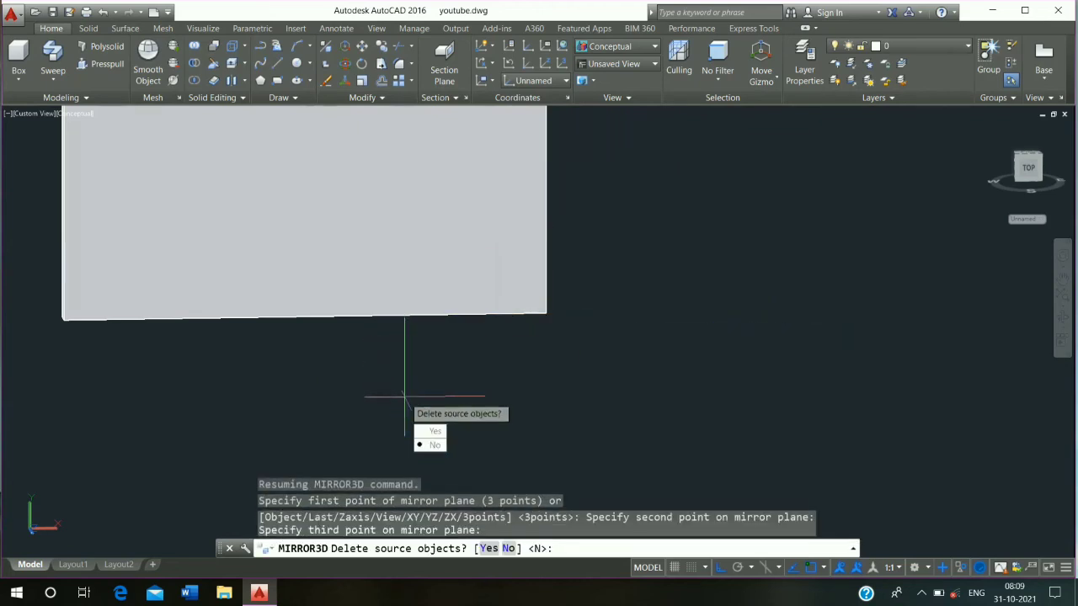
pyautogui.press('Return')
pyautogui.press('Escape')
# - Union the original panel and its mirrored copy into a single solid
pyautogui.scroll(-4, 409, 371)
pyautogui.moveTo(412, 357); pyautogui.dragTo(397, 435, button='middle')
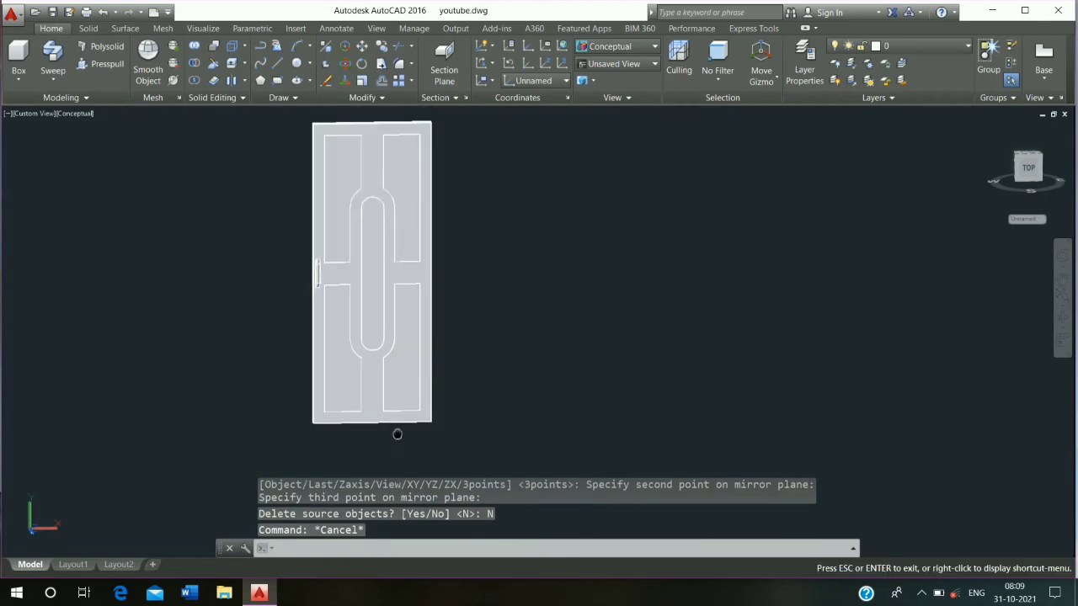
pyautogui.moveTo(496, 262)
pyautogui.keyDown('shift'); pyautogui.mouseDown(button='middle')
pyautogui.moveTo(428, 365)
pyautogui.moveTo(261, 365)
pyautogui.moveTo(144, 332)
pyautogui.moveTo(337, 332)
pyautogui.moveTo(277, 356)
pyautogui.moveTo(196, 350)
pyautogui.mouseUp(button='middle'); pyautogui.keyUp('shift')
pyautogui.moveTo(216, 267)
pyautogui.mouseDown(button='middle')
pyautogui.moveTo(214, 303)
pyautogui.moveTo(225, 278)
pyautogui.mouseUp(button='middle')
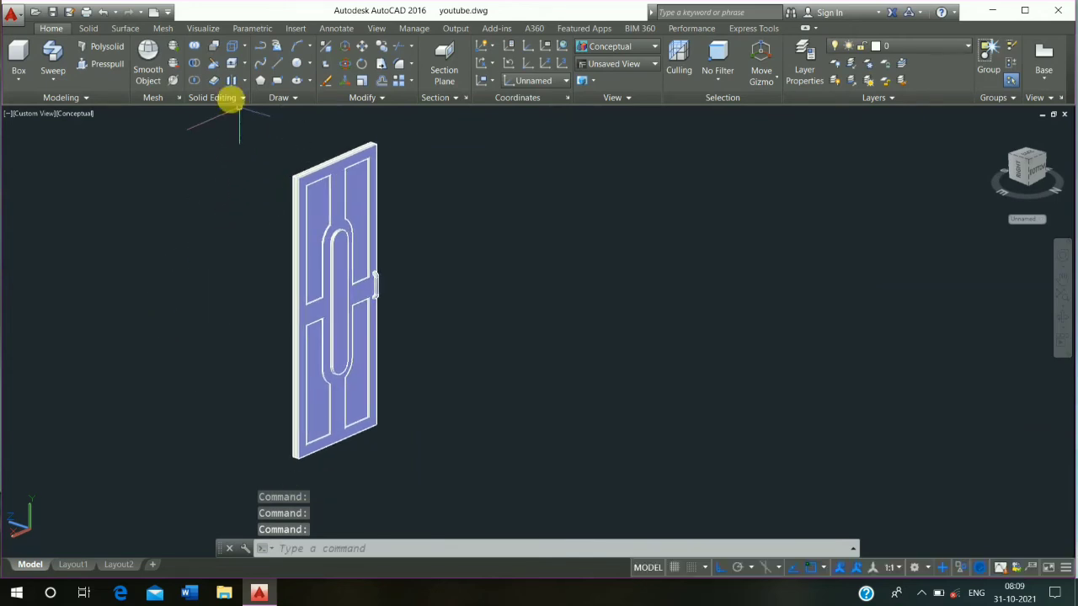
pyautogui.click(194, 45)
pyautogui.click(309, 126)
pyautogui.click(241, 286)
pyautogui.press('Return')
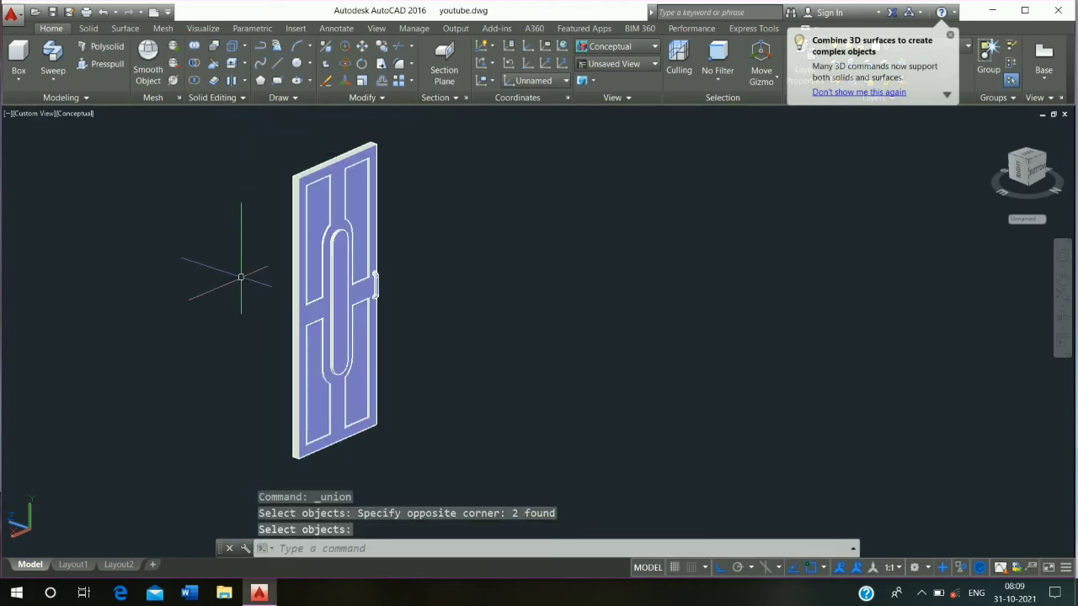
# - Redisplay the hidden door frame by ending object isolation, and switch the visual style to Realistic
pyautogui.scroll(3, 241, 253)
pyautogui.keyDown('shift'); pyautogui.moveTo(228, 235); pyautogui.dragTo(301, 278, button='middle'); pyautogui.keyUp('shift')
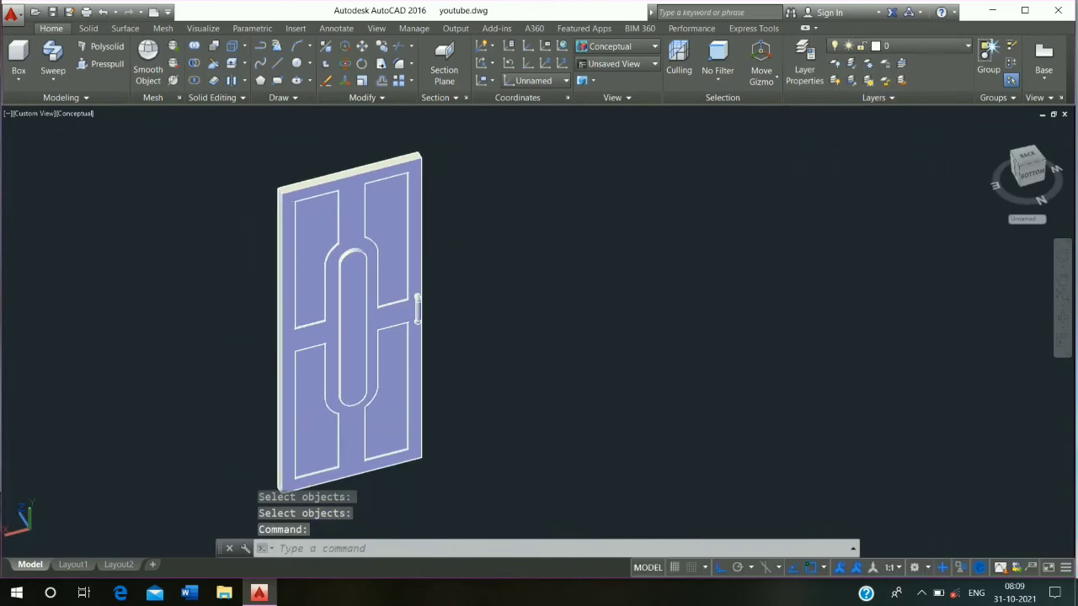
pyautogui.rightClick(228, 174)
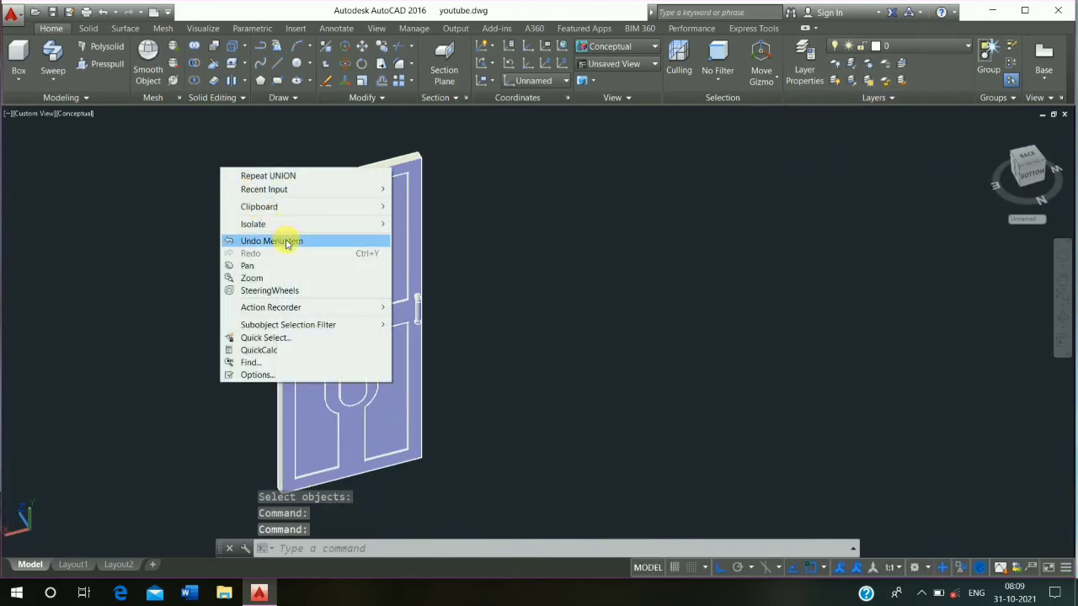
pyautogui.moveTo(270, 224)
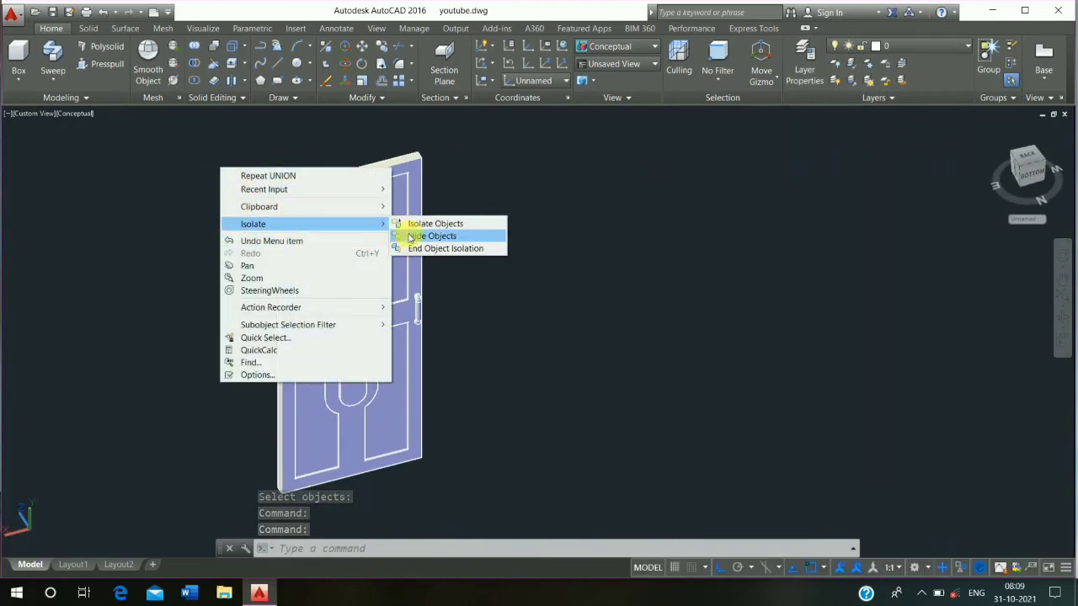
pyautogui.click(421, 252)
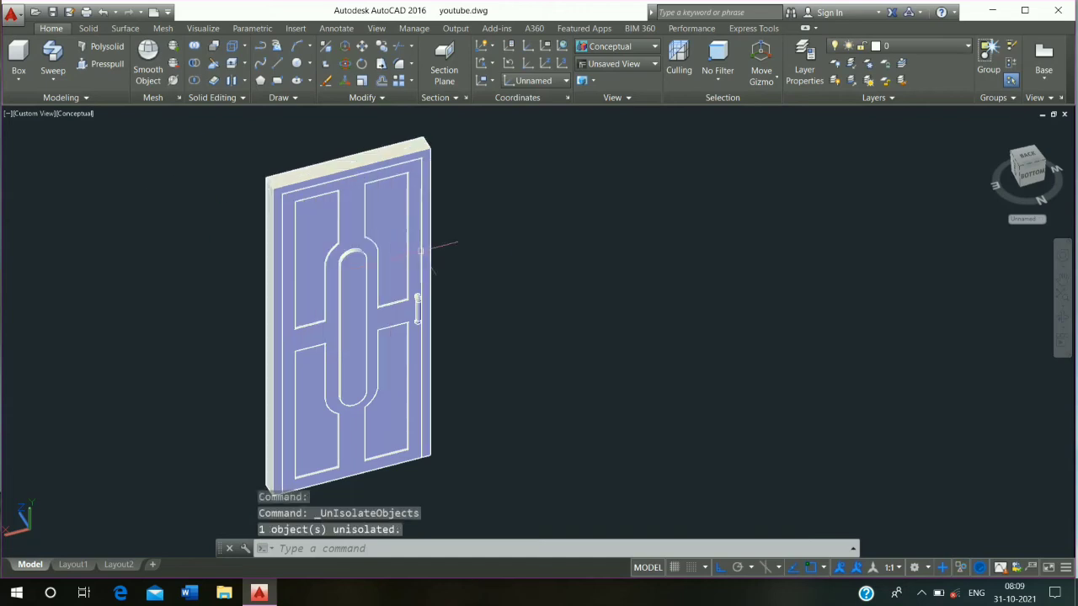
pyautogui.click(76, 112)
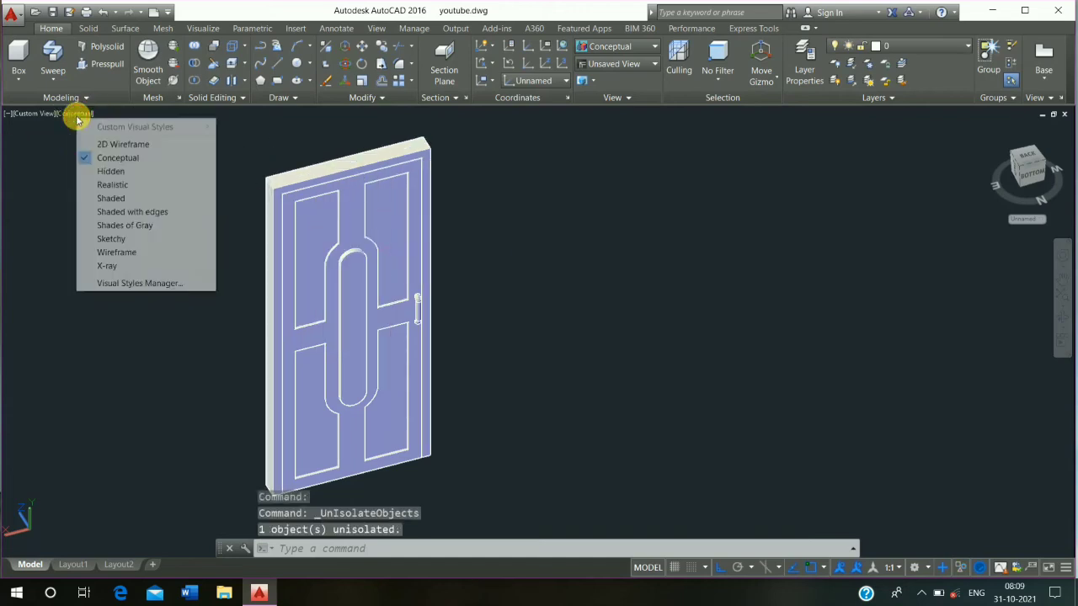
pyautogui.click(118, 184)
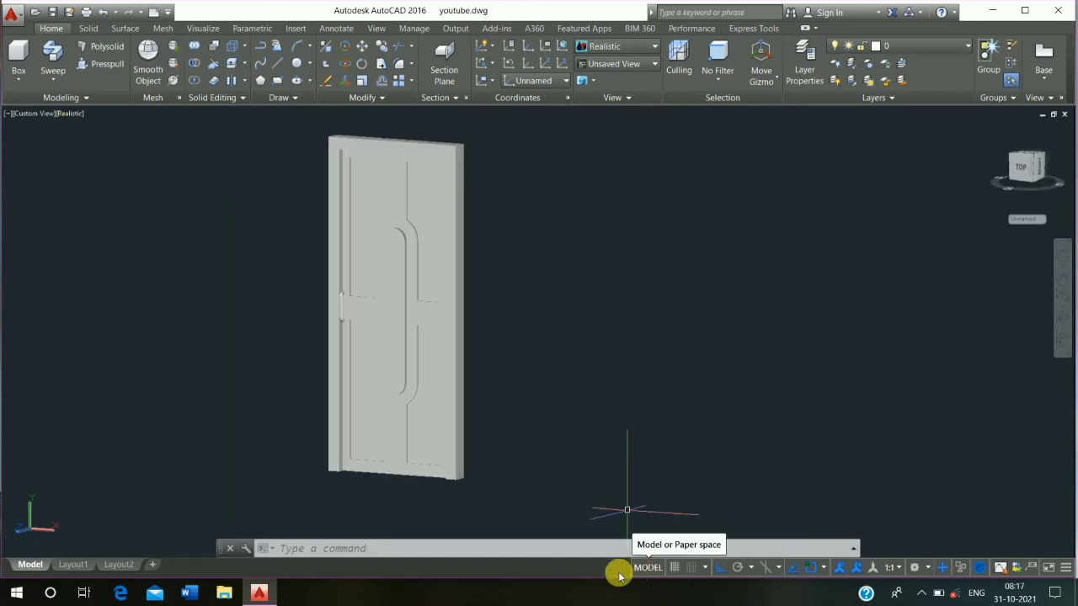
# - Apply a brown wood material from the Autodesk Library's Wood category to the door panel
pyautogui.click(209, 28)
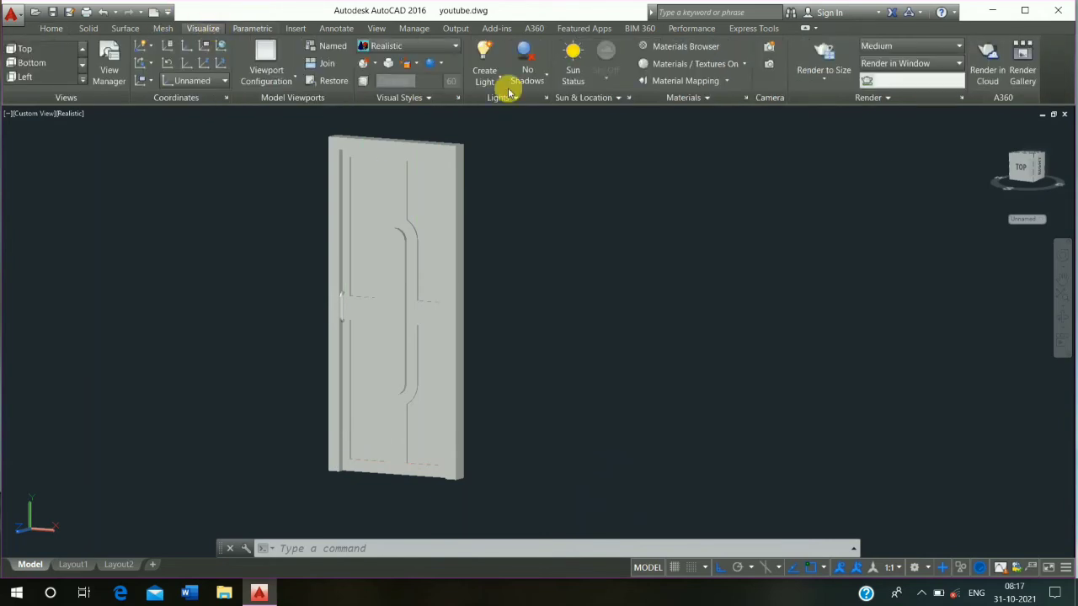
pyautogui.click(685, 46)
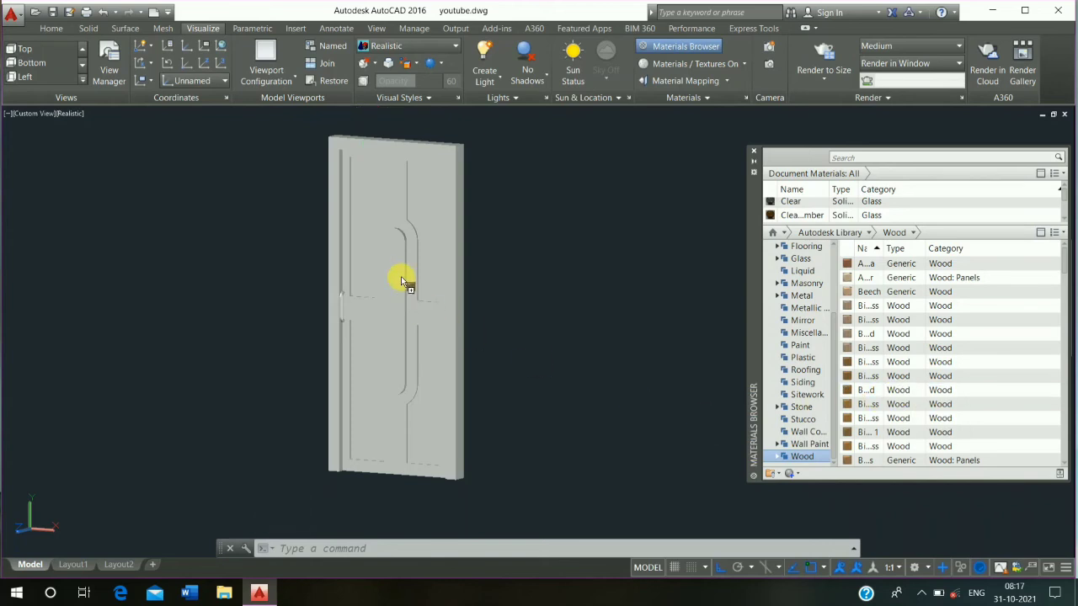
pyautogui.moveTo(401, 281); pyautogui.dragTo(401, 278)
pyautogui.scroll(3, 400, 275)
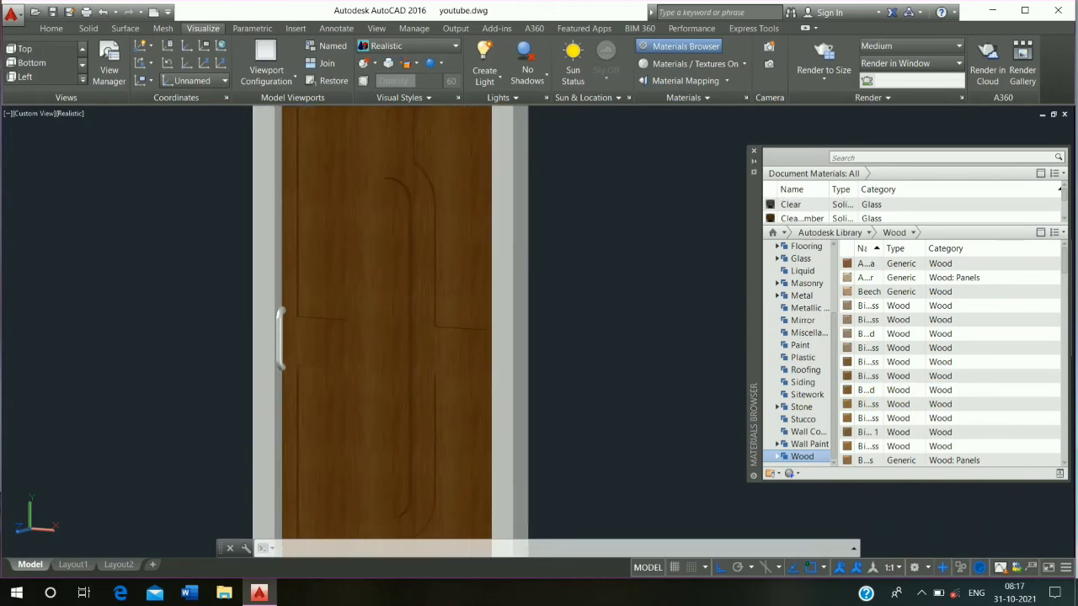
# - Apply a dark reddish wood material from the Autodesk Library to the door frame
pyautogui.moveTo(400, 276); pyautogui.dragTo(444, 276, button='middle')
pyautogui.scroll(-6, 842, 329)
pyautogui.scroll(-3, 851, 345)
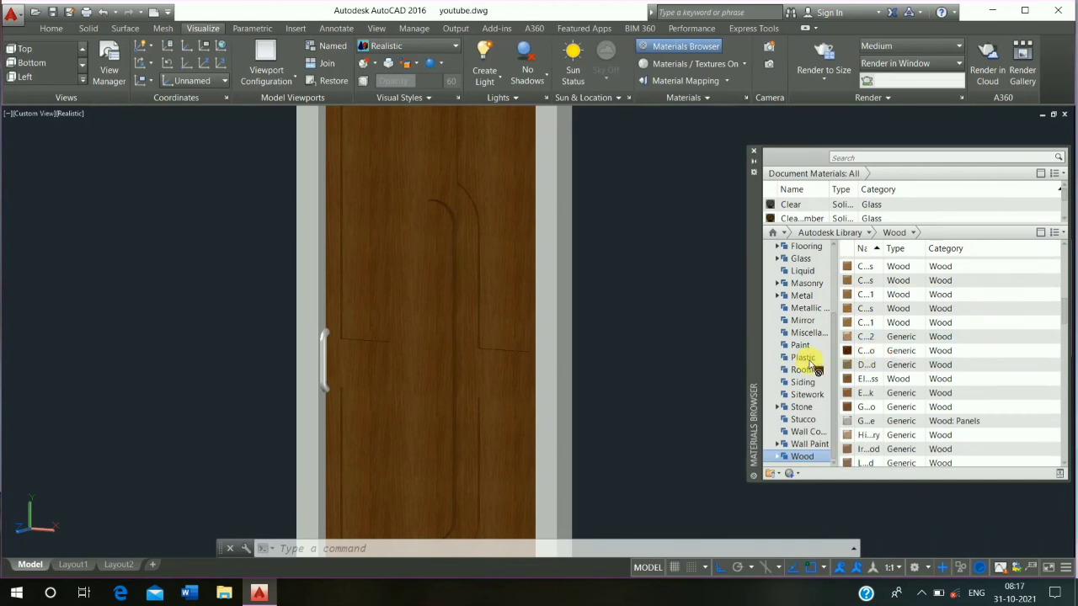
pyautogui.moveTo(553, 275); pyautogui.dragTo(553, 273)
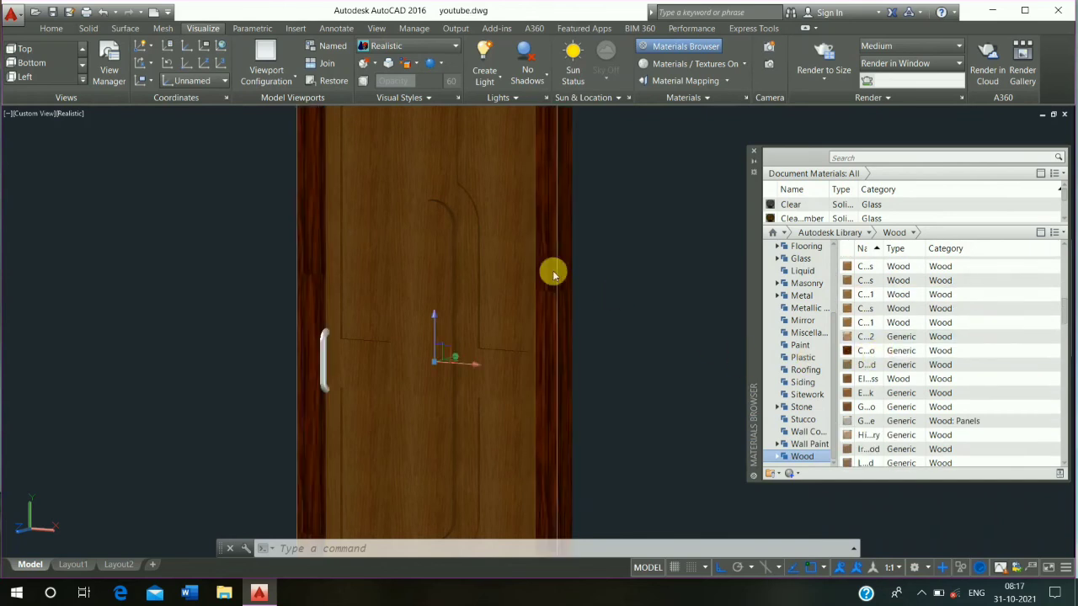
# - Move the door handle 1" inward from the frame, across the panel face
pyautogui.click(325, 358)
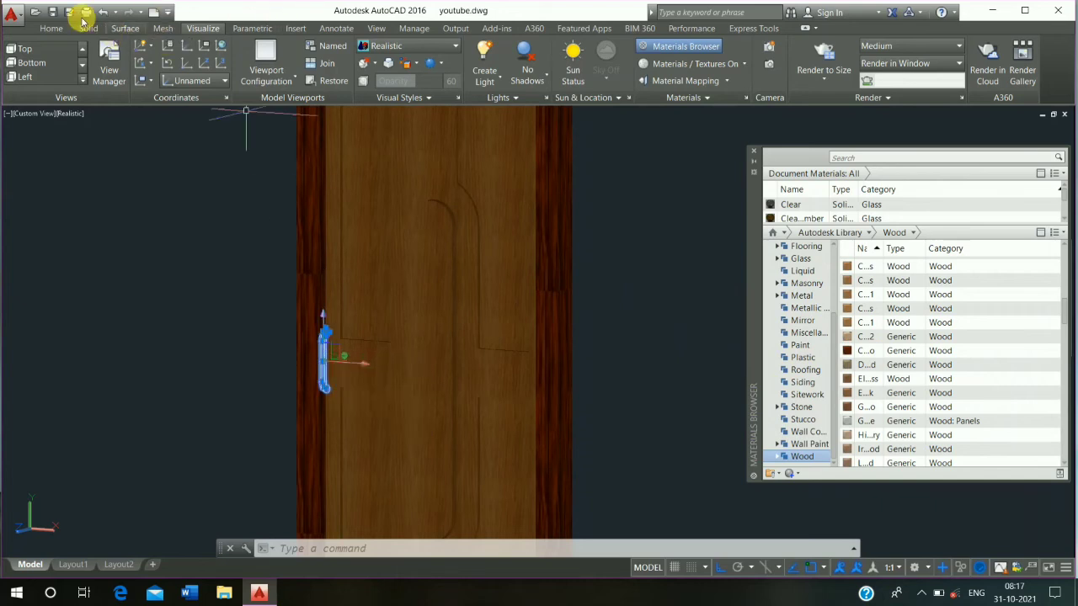
pyautogui.click(49, 26)
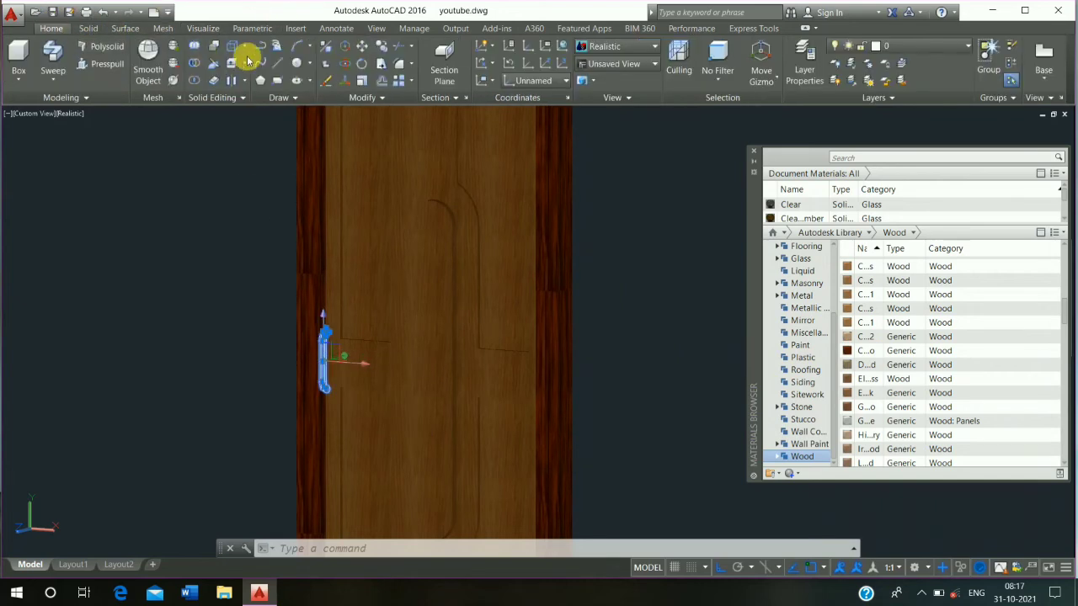
pyautogui.click(359, 49)
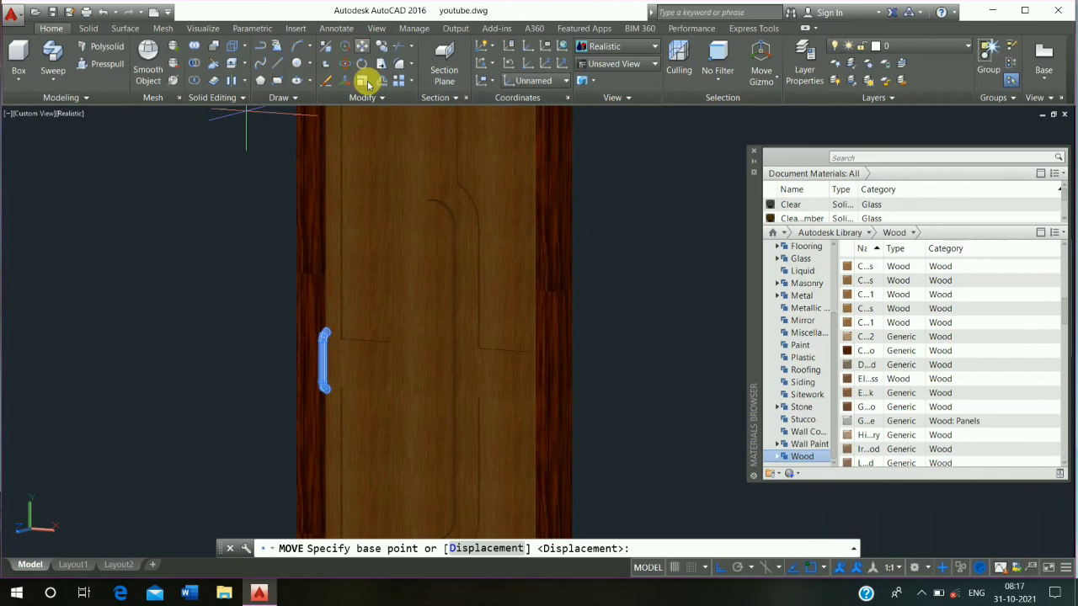
pyautogui.click(334, 336)
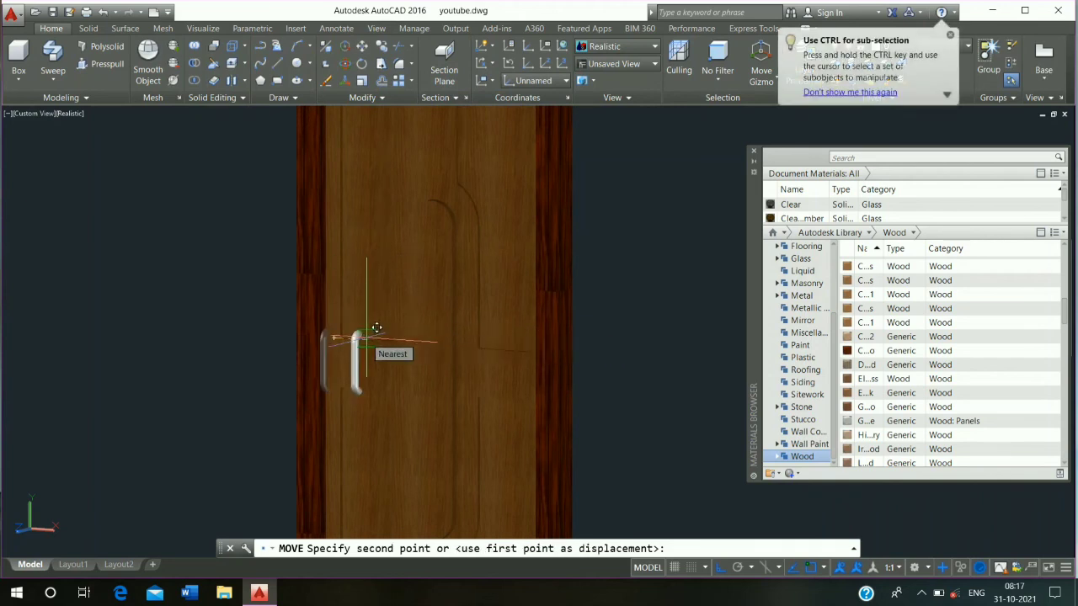
pyautogui.write('1')
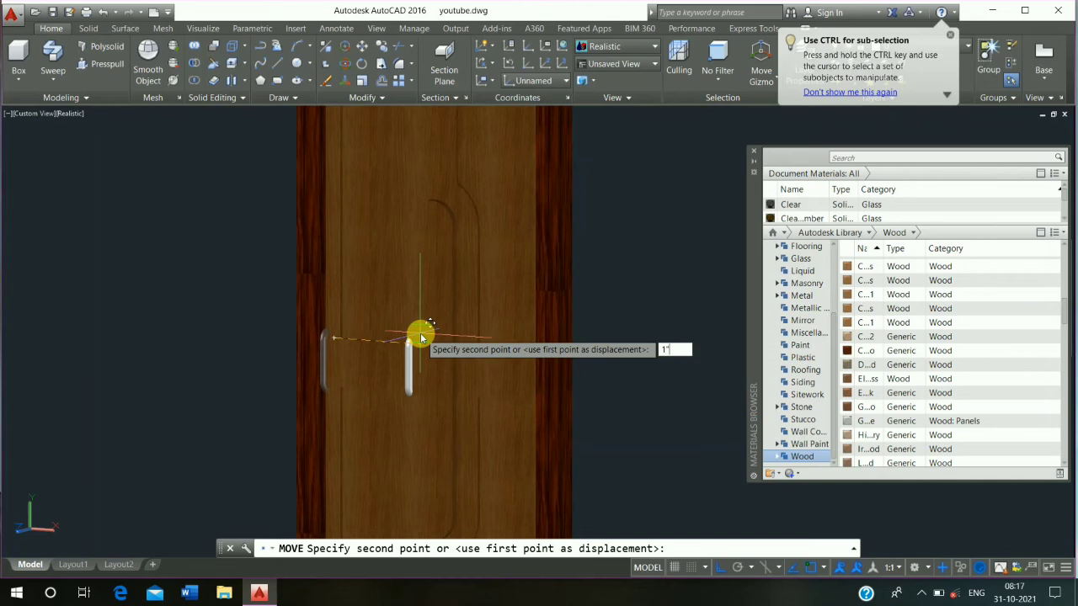
pyautogui.press('Return')
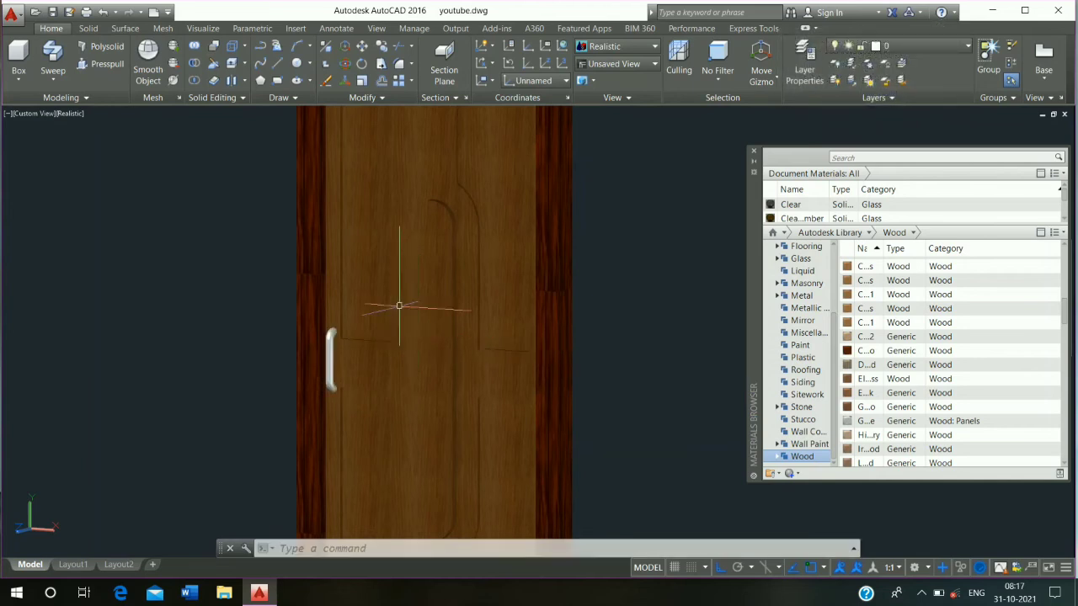
# - Apply a black aluminum material from the Autodesk Library's Metal category to the moved handle
pyautogui.click(800, 296)
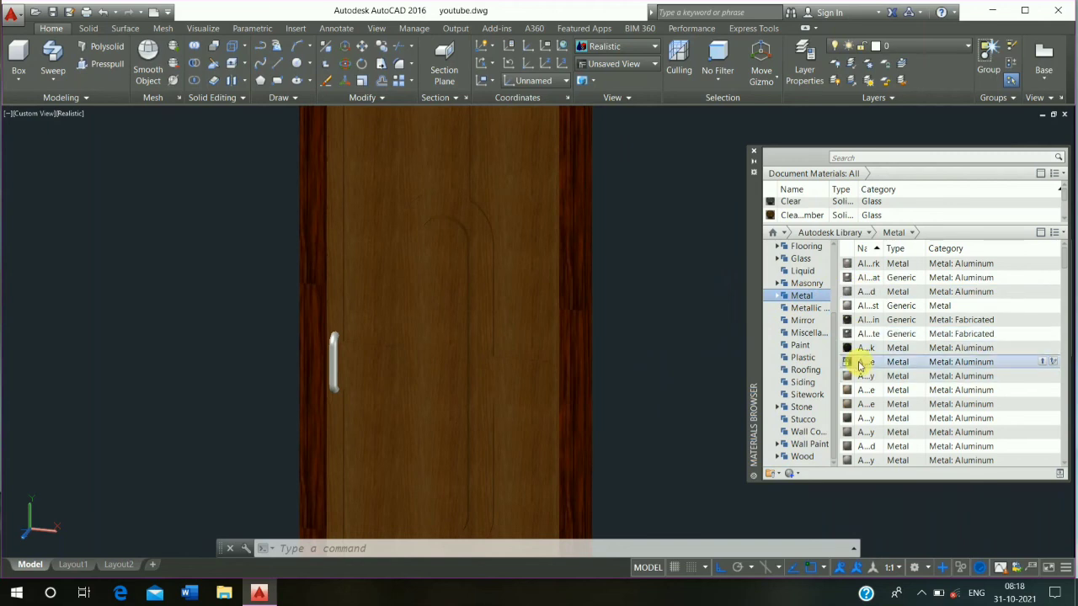
pyautogui.moveTo(851, 337); pyautogui.dragTo(842, 352)
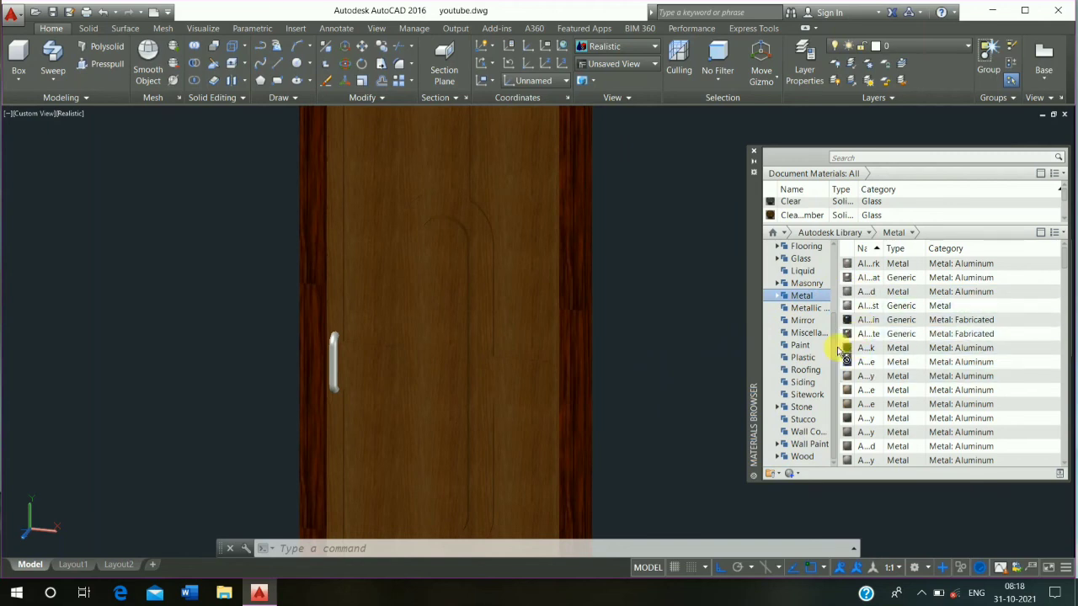
pyautogui.moveTo(347, 353)
pyautogui.mouseDown()
pyautogui.moveTo(321, 349)
pyautogui.moveTo(333, 347)
pyautogui.mouseUp()
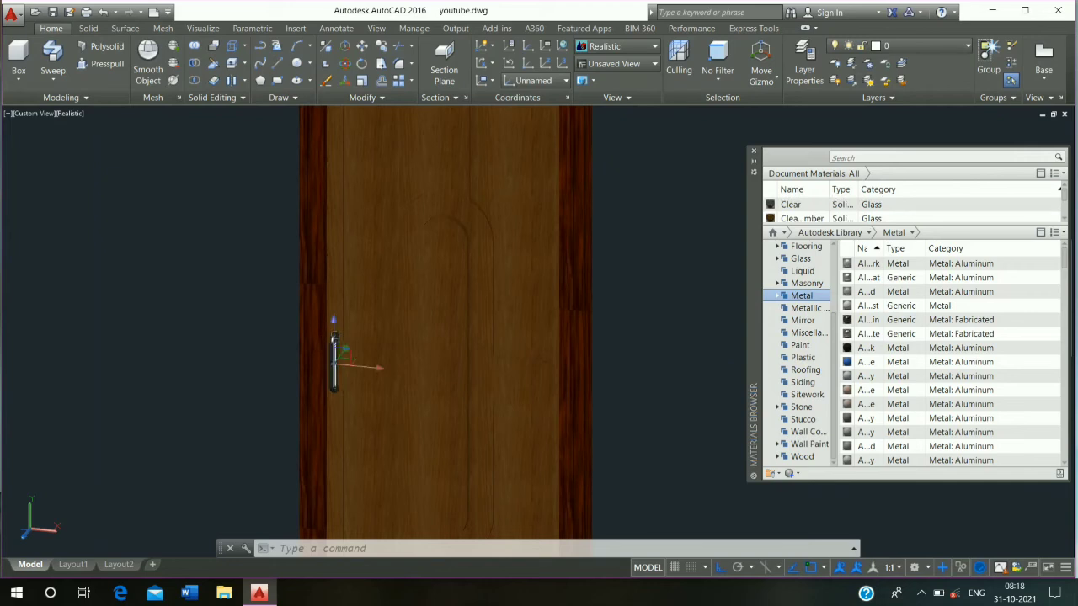
# - Apply the same black aluminum material to the handle on the opposite door face and close the materials browser
pyautogui.keyDown('shift'); pyautogui.moveTo(578, 366); pyautogui.dragTo(319, 365, button='middle'); pyautogui.keyUp('shift')
pyautogui.scroll(3, 319, 365)
pyautogui.click(357, 338)
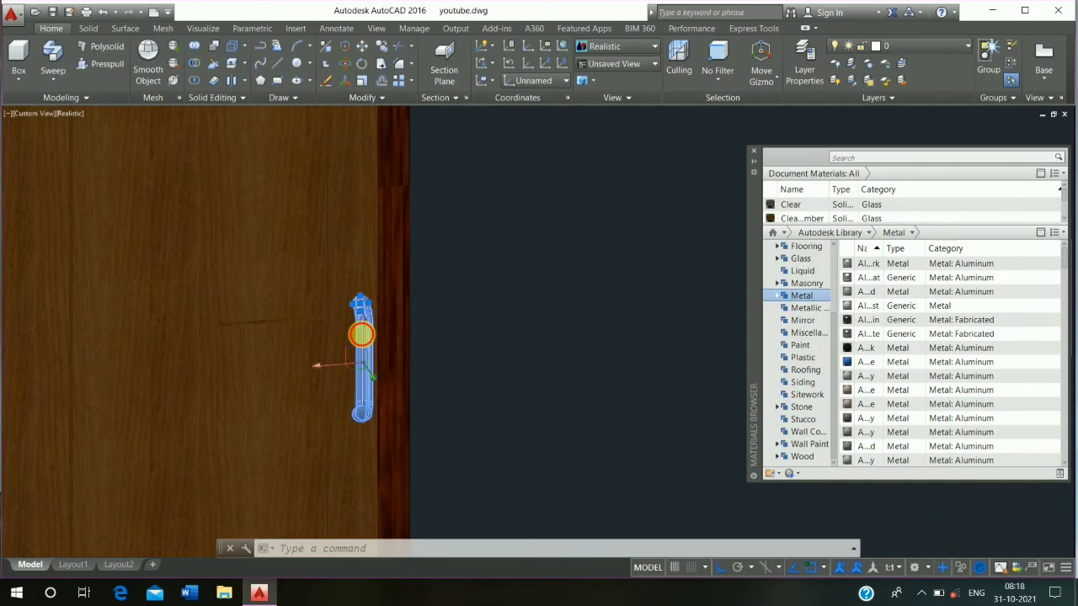
pyautogui.moveTo(855, 339); pyautogui.dragTo(360, 335)
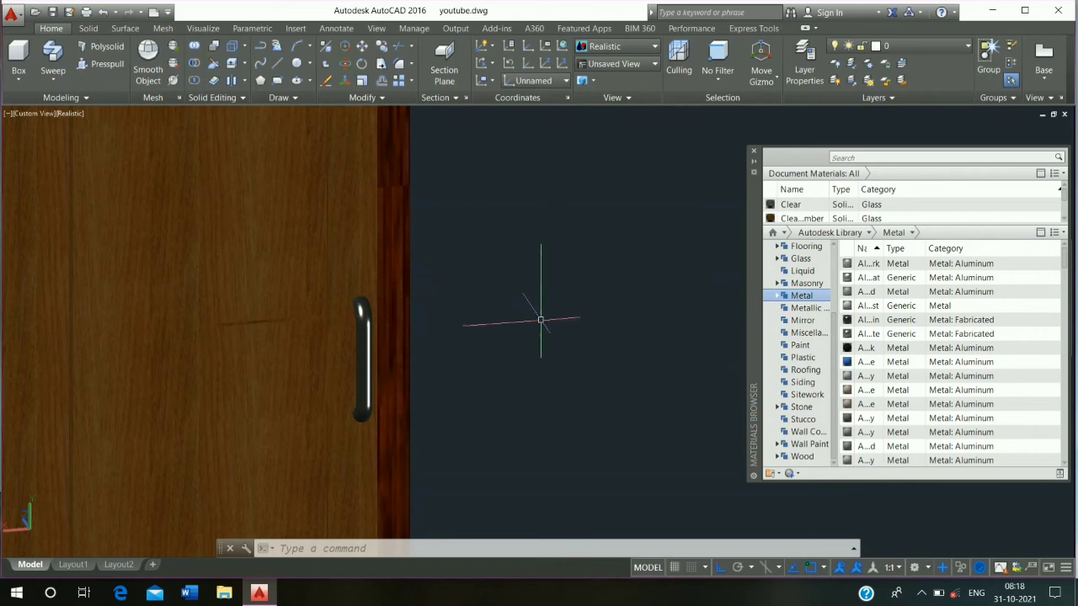
pyautogui.click(755, 154)
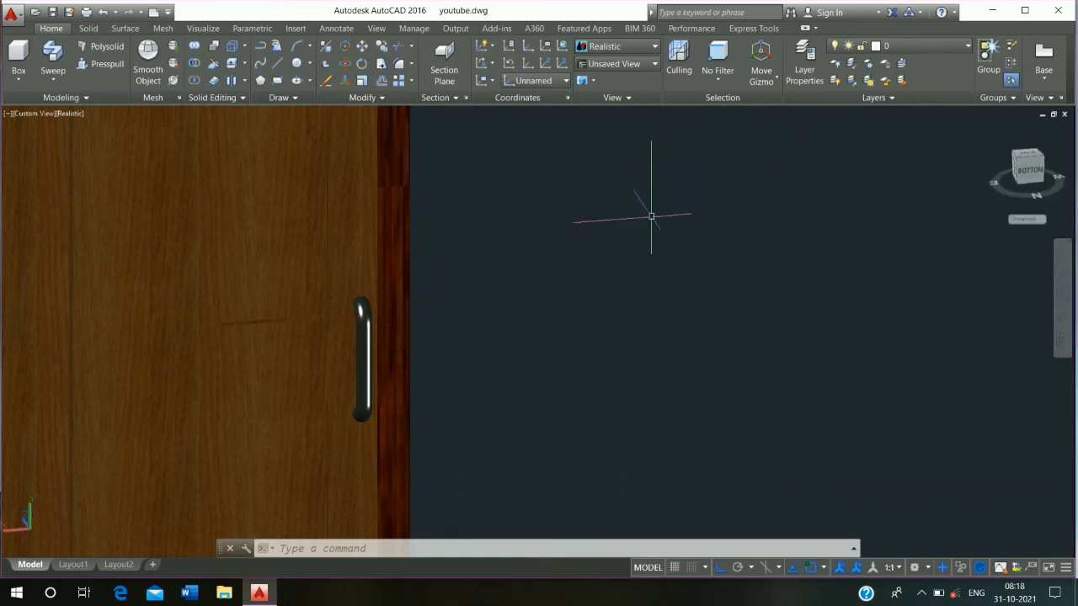
# - Start a Write Block (WBLOCK) export with the frame, panel and both handles as its source objects
pyautogui.scroll(-5, 580, 329)
pyautogui.keyDown('shift'); pyautogui.moveTo(583, 338); pyautogui.dragTo(232, 333, button='middle'); pyautogui.keyUp('shift')
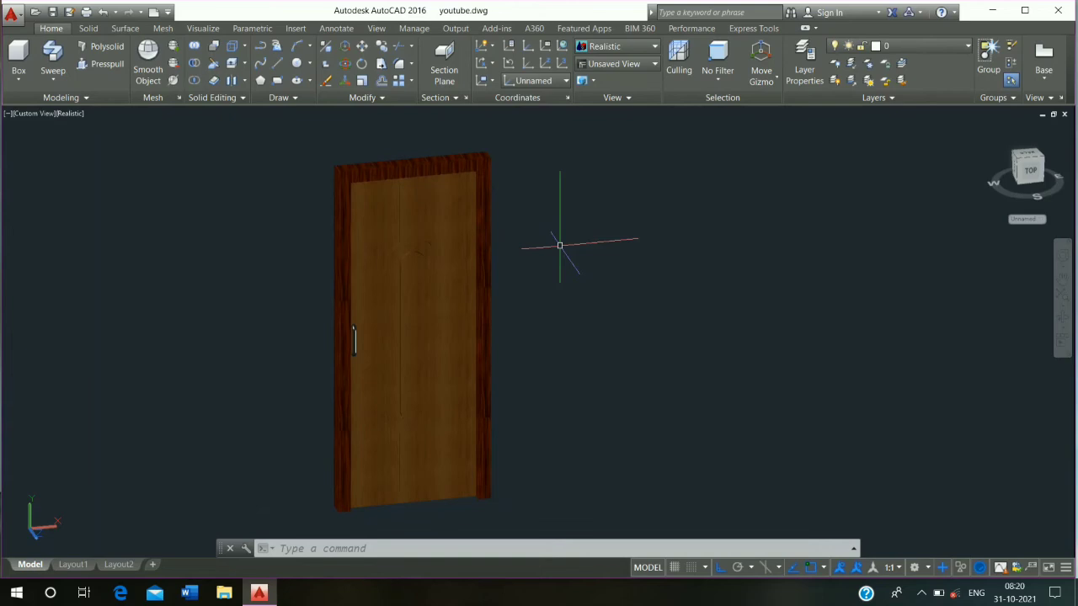
pyautogui.write('wb')
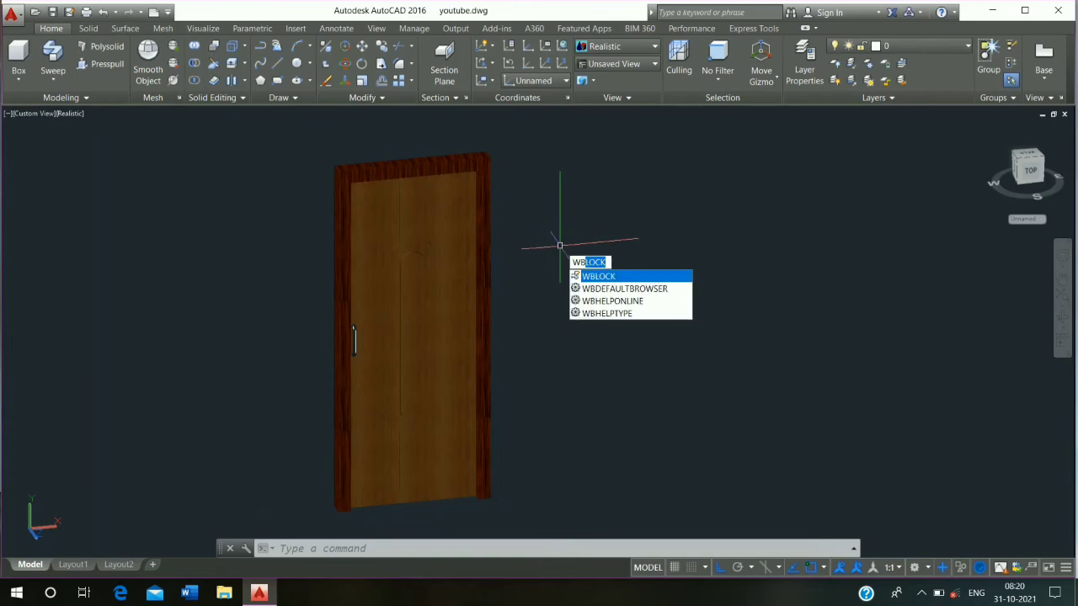
pyautogui.press('Return')
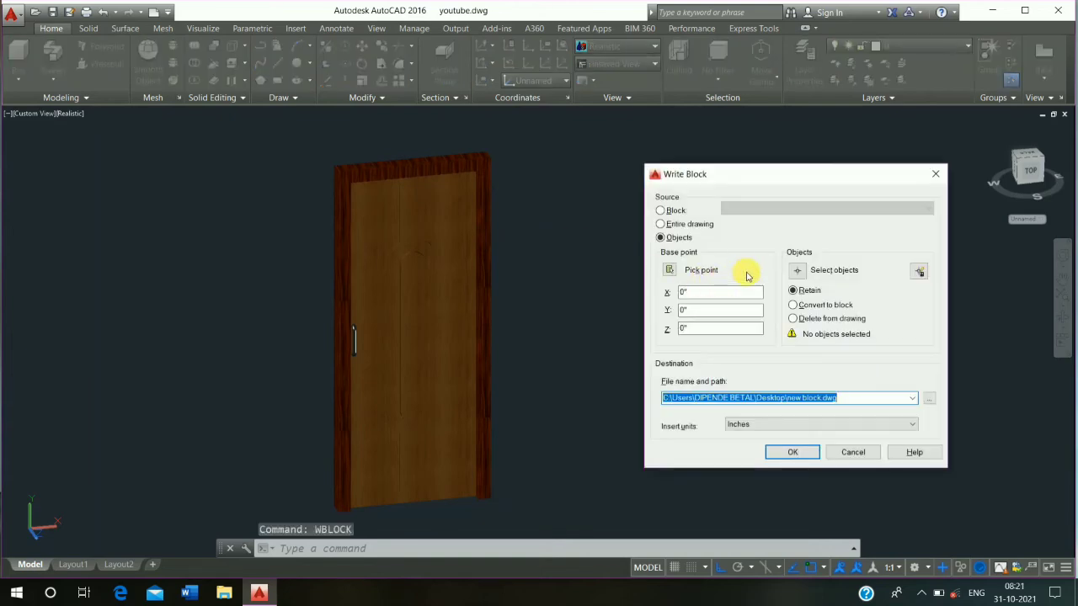
pyautogui.click(793, 271)
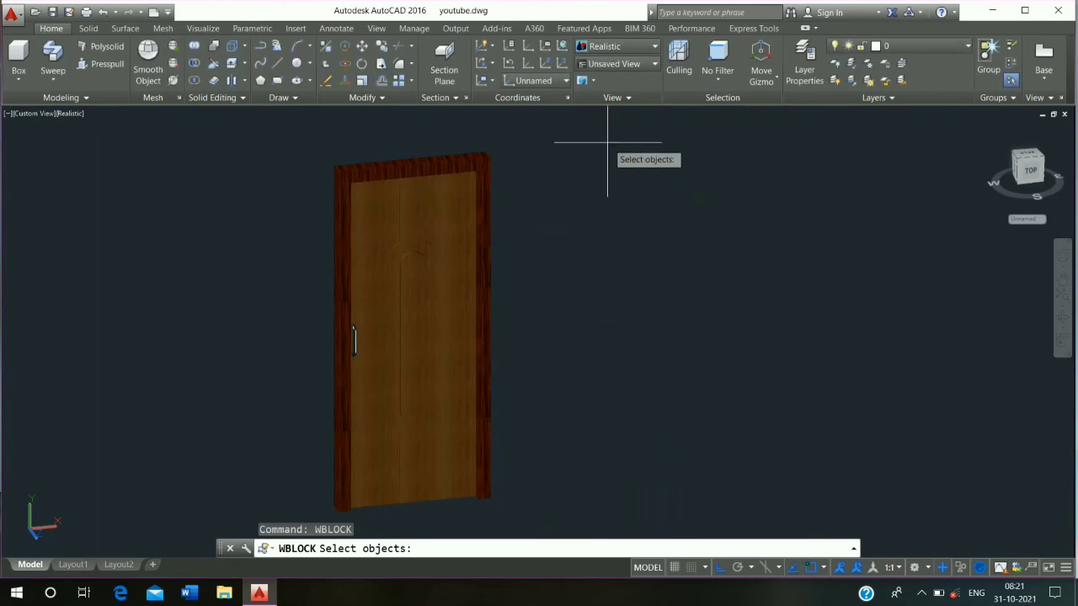
pyautogui.click(607, 143)
pyautogui.click(257, 497)
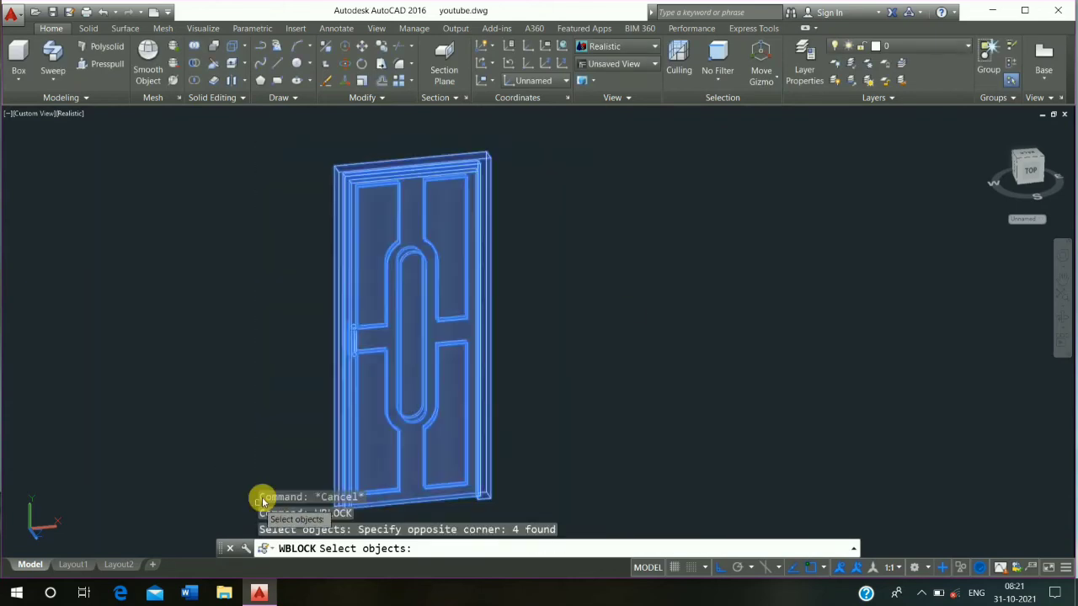
pyautogui.press('Return')
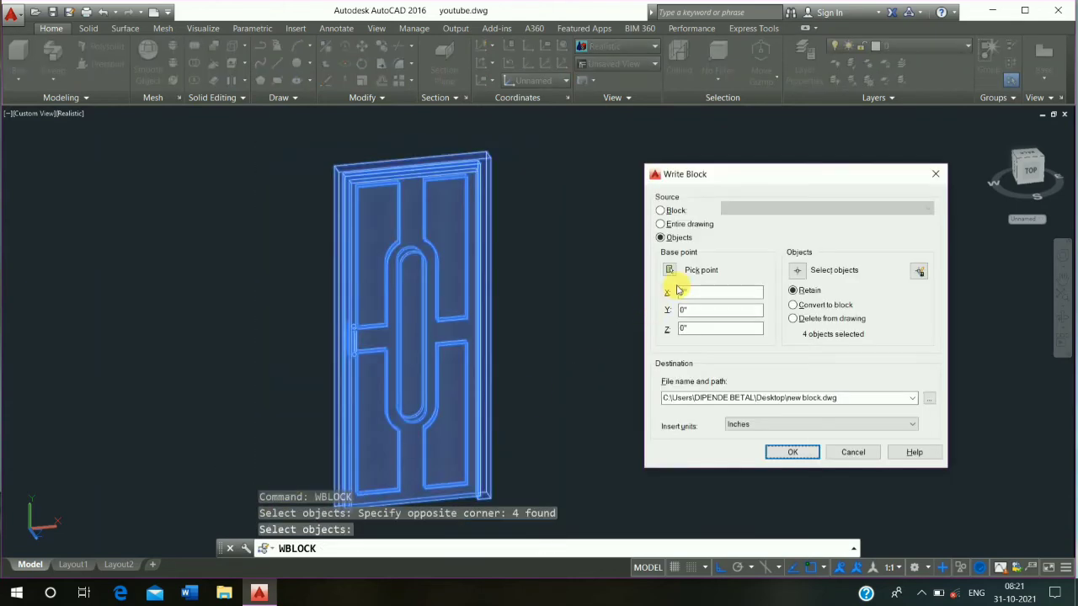
# - Set the block's insertion base point at the bottom outer corner of the door frame on the handle side
pyautogui.click(669, 270)
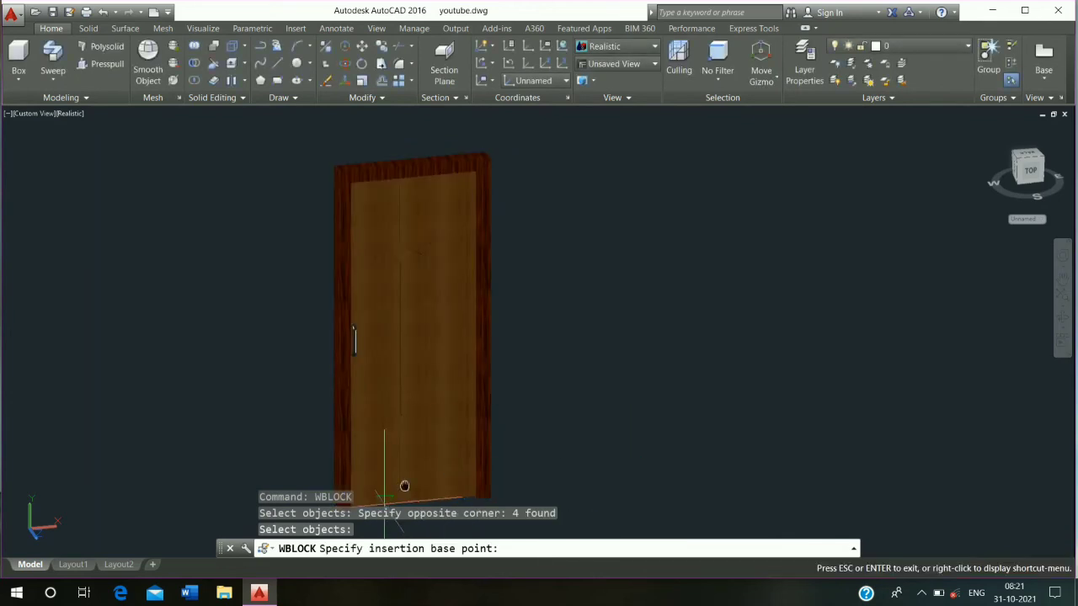
pyautogui.moveTo(402, 480); pyautogui.dragTo(462, 421, button='middle')
pyautogui.scroll(5, 423, 421)
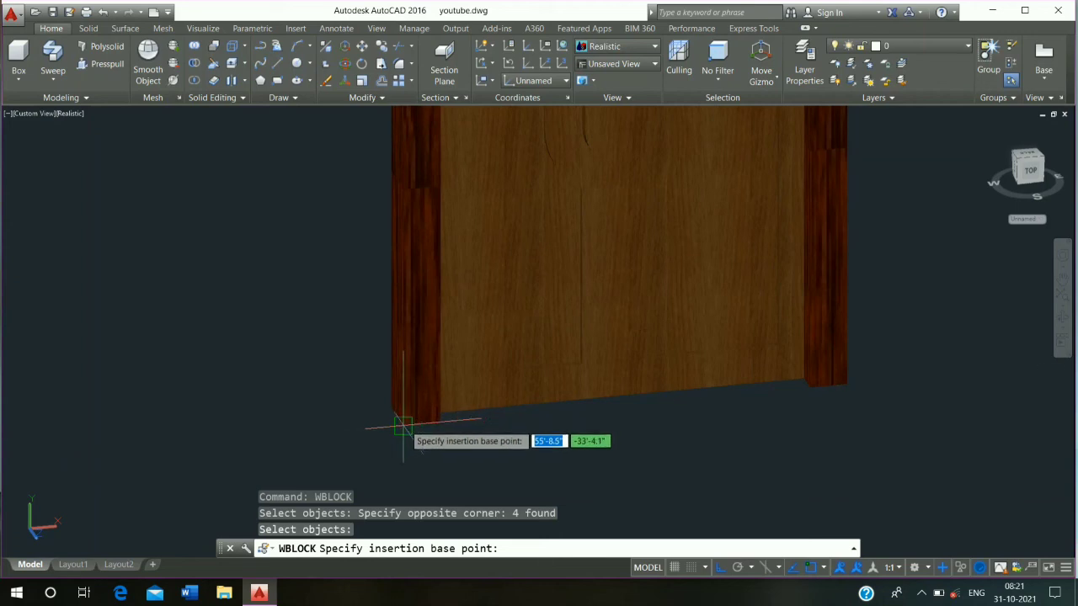
pyautogui.click(404, 424)
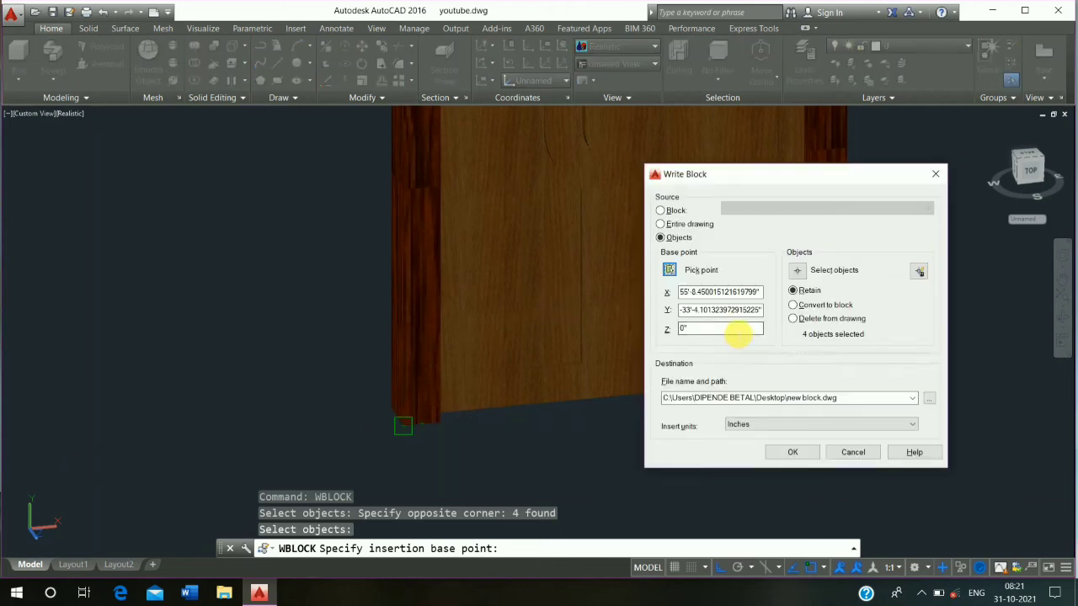
# - Set the block's destination file to 1111.dwg on the Desktop
pyautogui.click(928, 399)
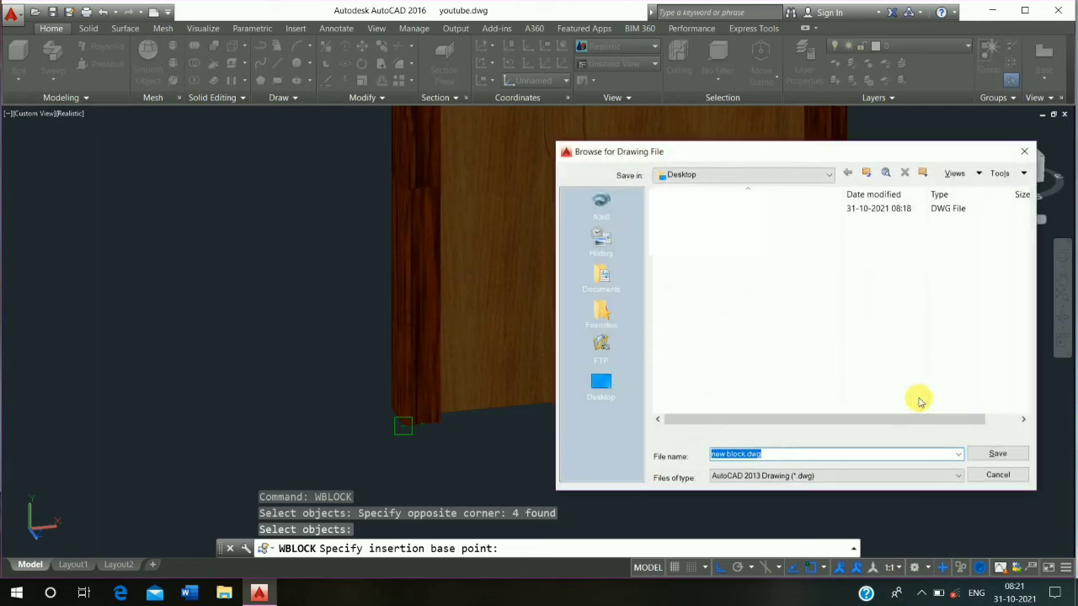
pyautogui.click(596, 404)
pyautogui.click(882, 455)
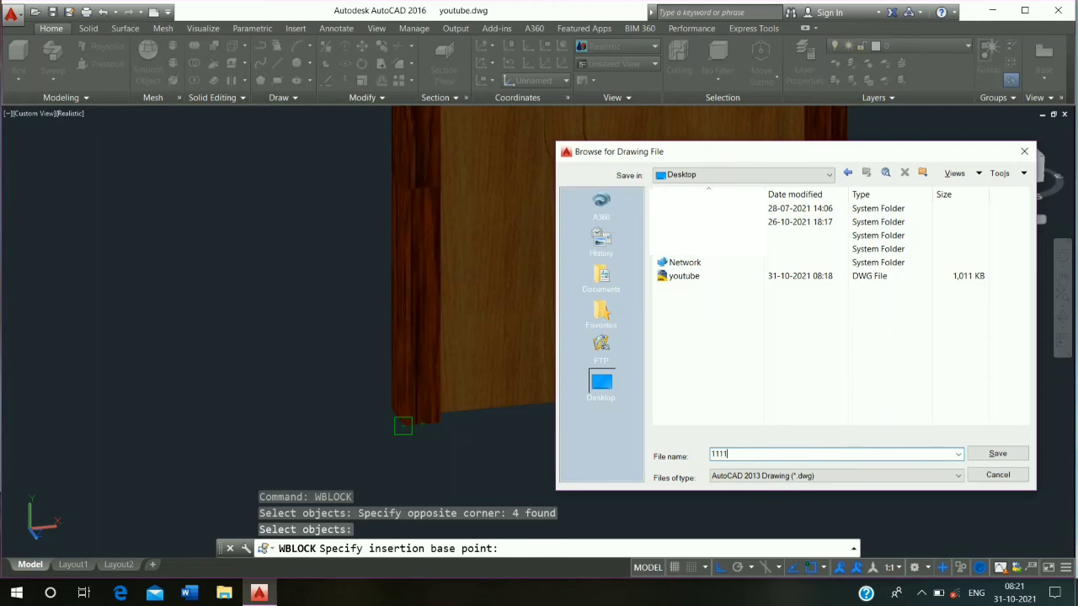
pyautogui.click(983, 454)
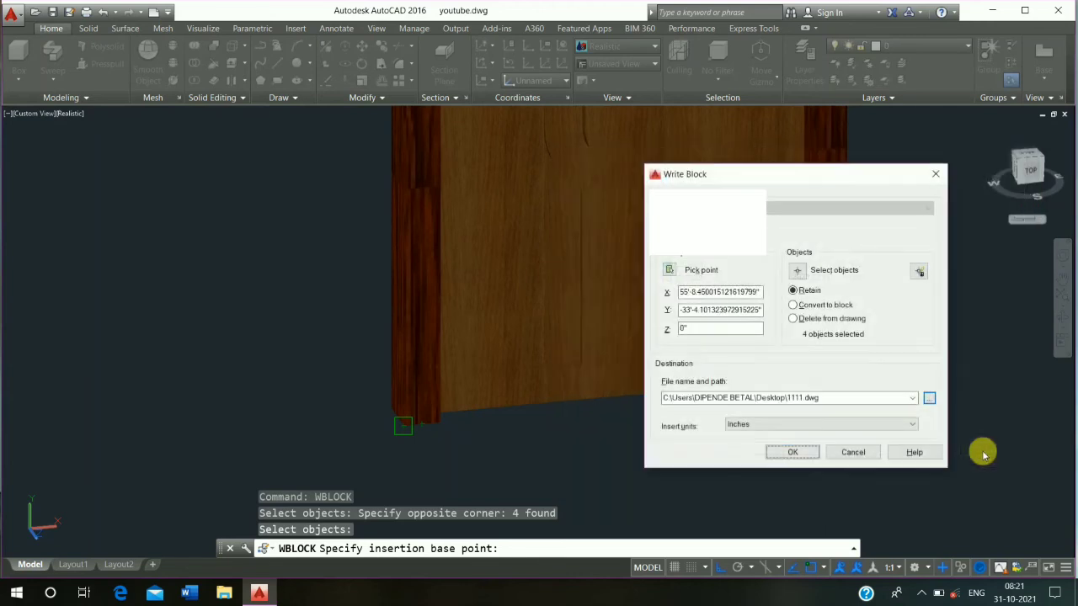
# - Write the selected door objects out to the 1111.dwg block file with the current Write Block settings
pyautogui.click(800, 451)
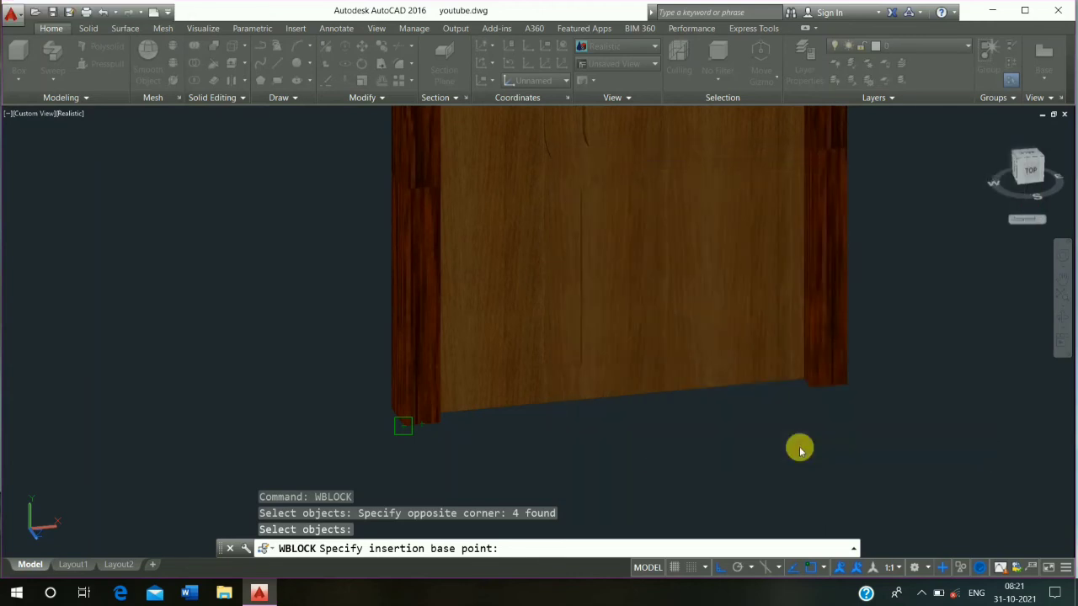
pyautogui.press('Escape')
# - Insert the 1111 drawing from the Desktop as a block at scale 1, placing it beside the original door
pyautogui.write('i')
pyautogui.press('Return')
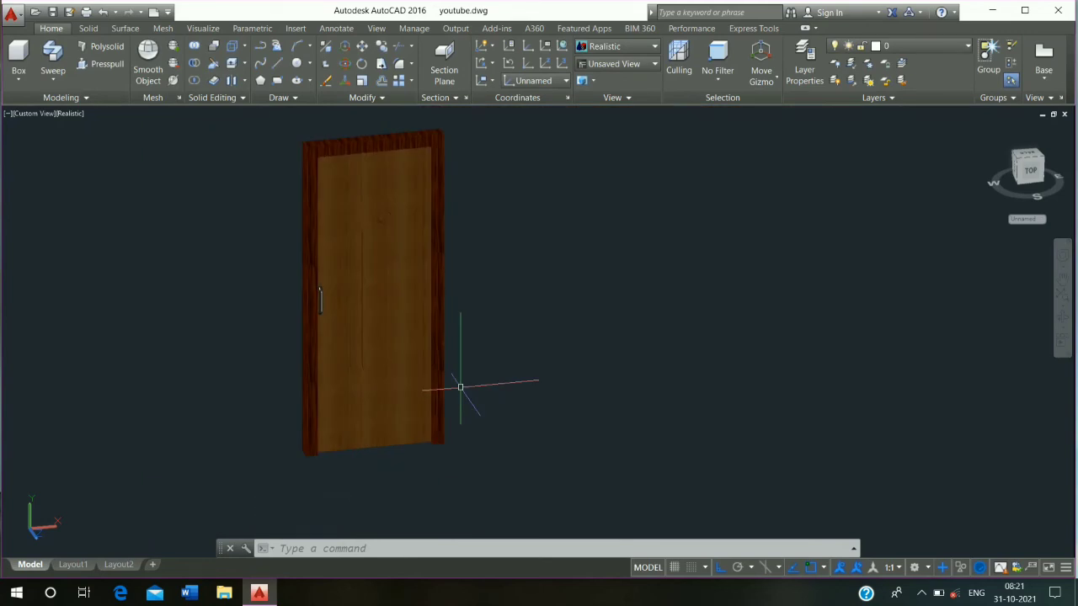
pyautogui.write('i')
pyautogui.press('Return')
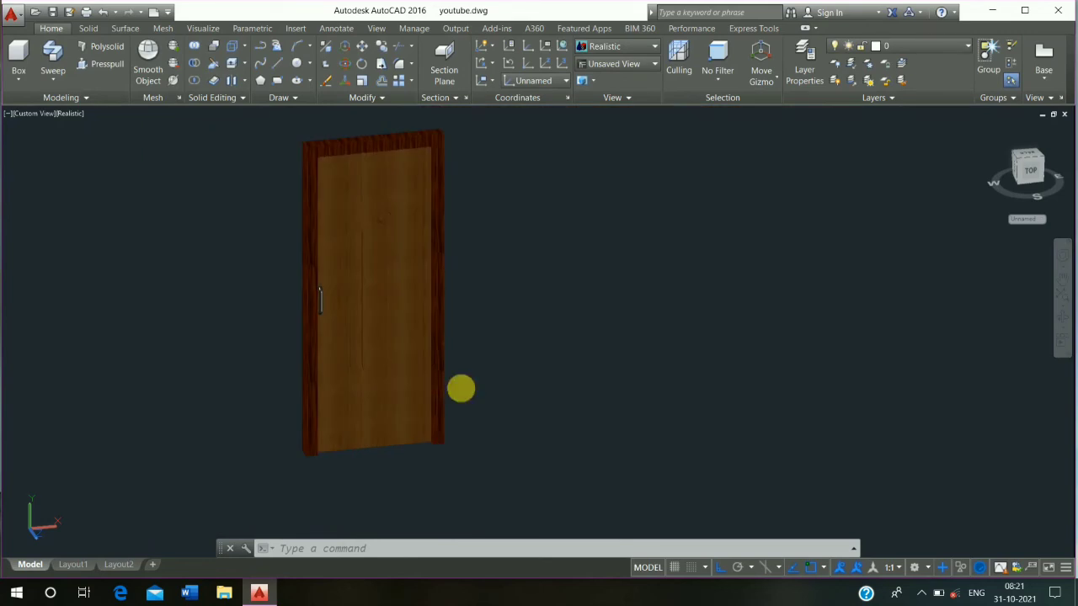
pyautogui.click(580, 211)
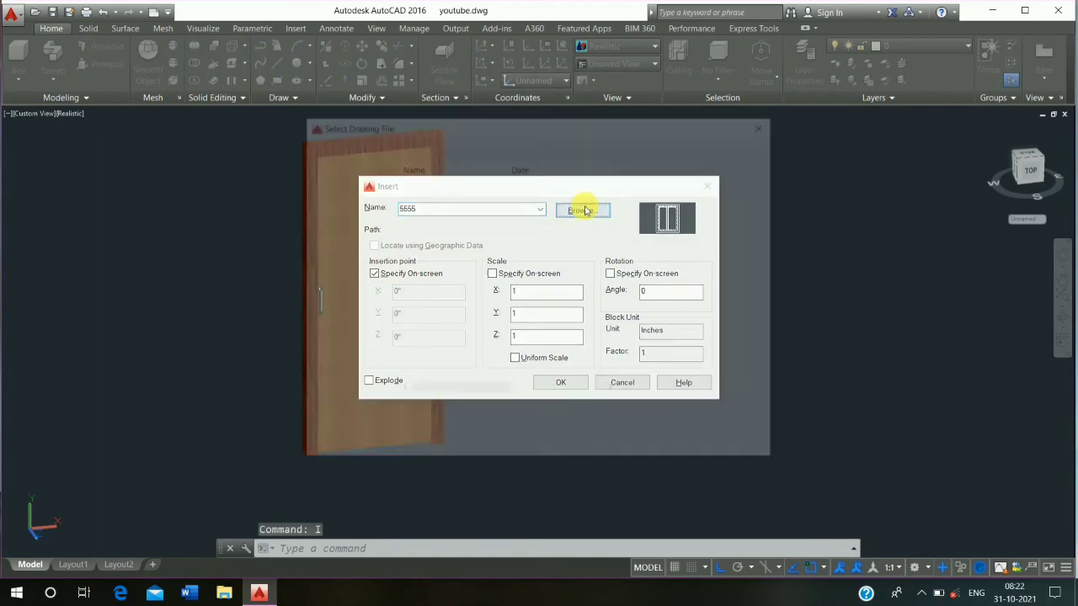
pyautogui.click(484, 251)
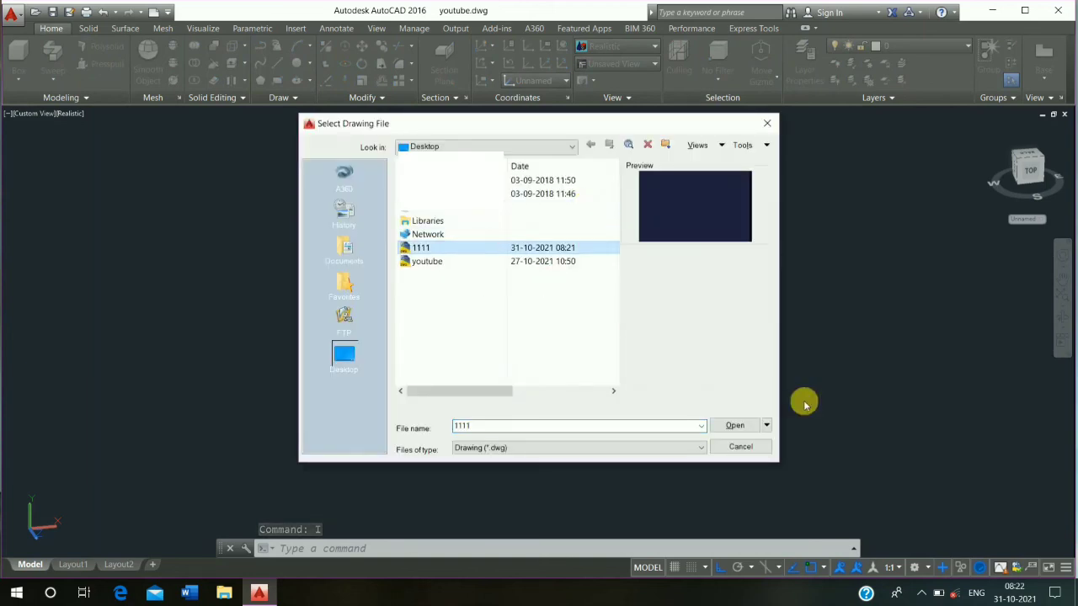
pyautogui.click(734, 426)
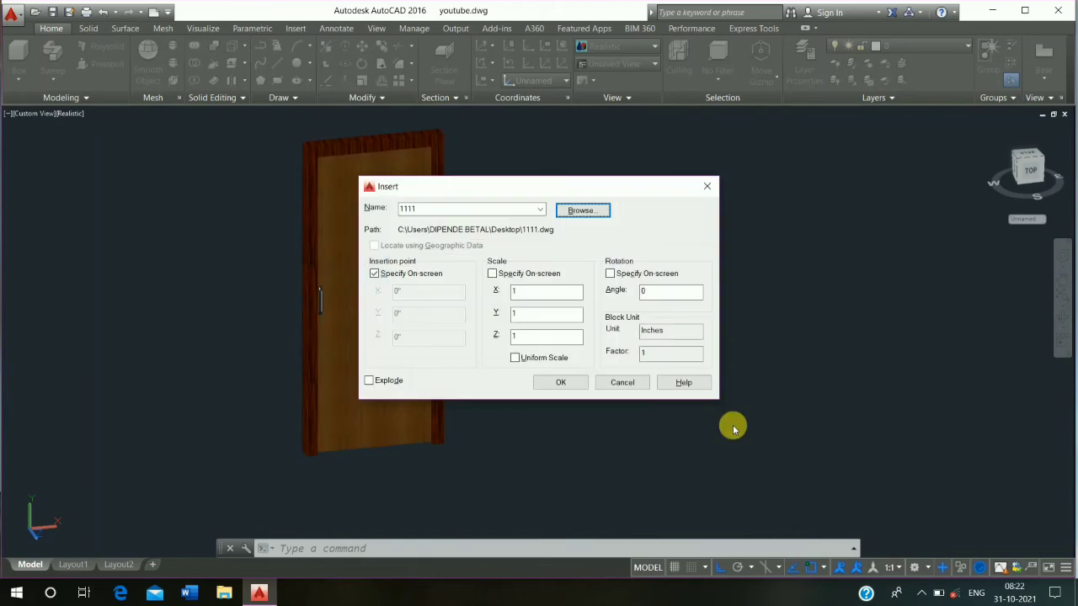
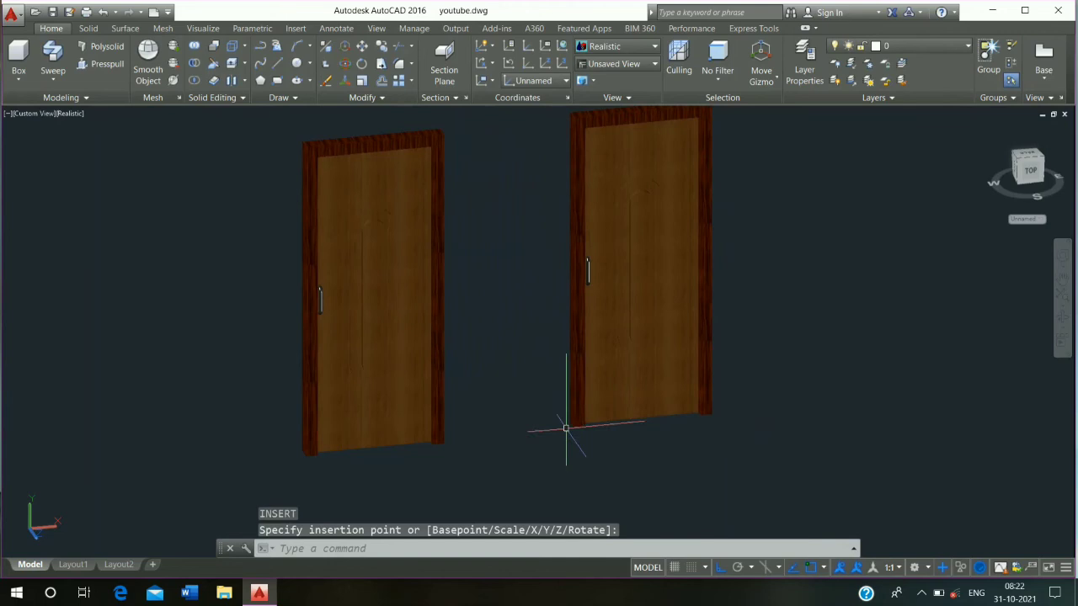
pyautogui.press('Escape')
pyautogui.press('Escape')
# - Hide the original door's frame, panel and handles so only the inserted block is displayed
pyautogui.moveTo(476, 433); pyautogui.dragTo(376, 435, button='middle')
pyautogui.press('Escape')
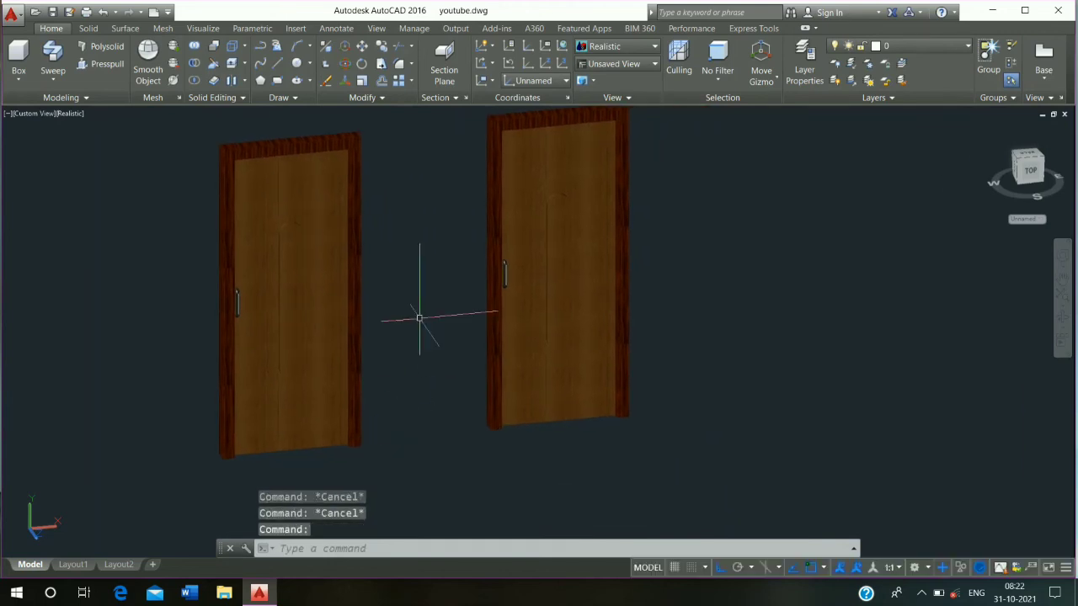
pyautogui.click(409, 303)
pyautogui.click(181, 360)
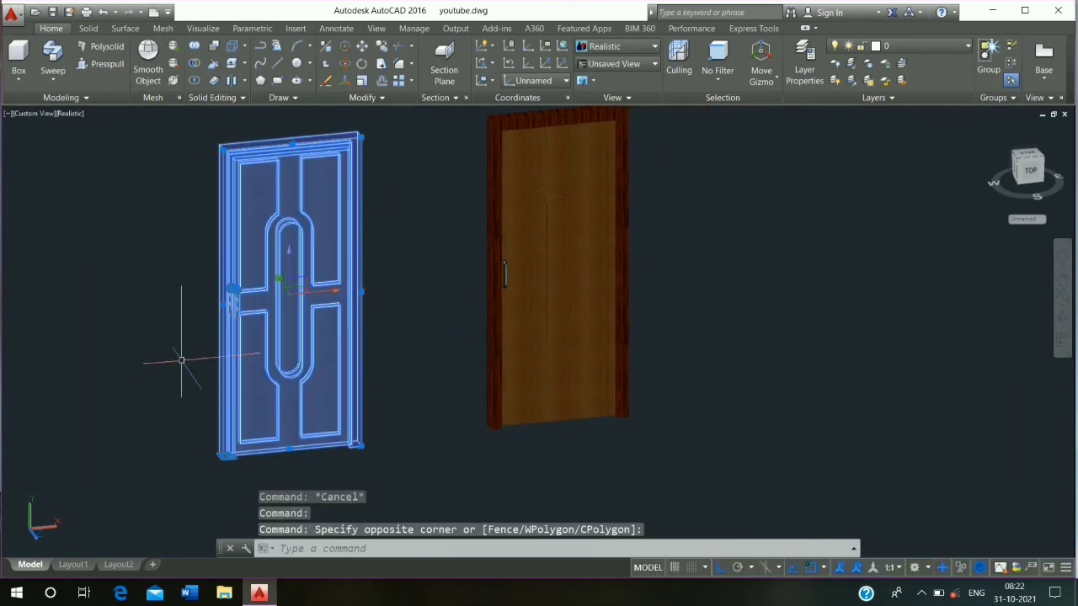
pyautogui.rightClick(203, 303)
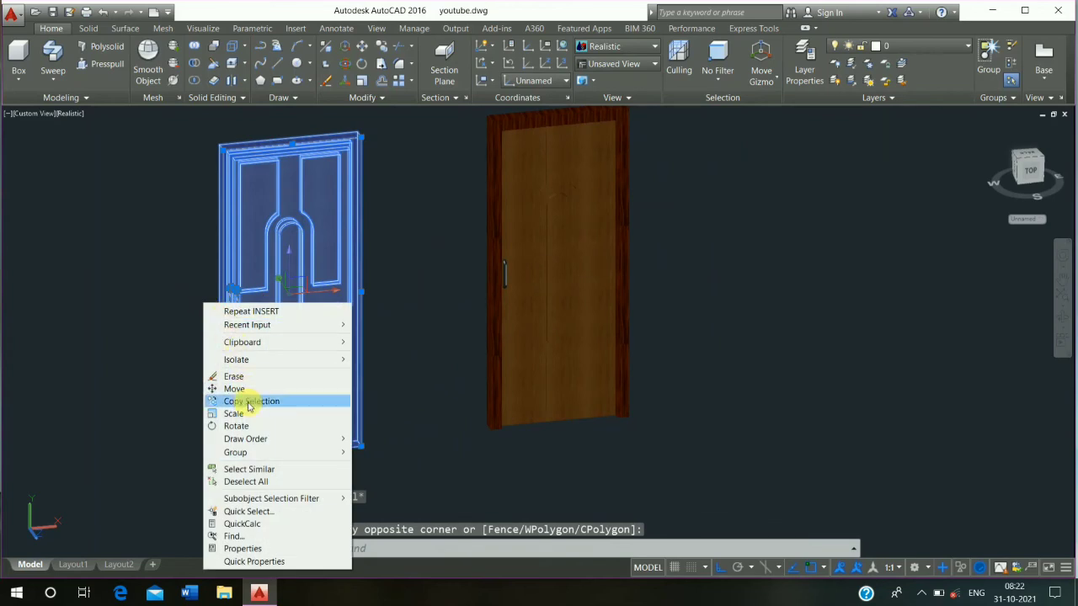
pyautogui.moveTo(330, 365)
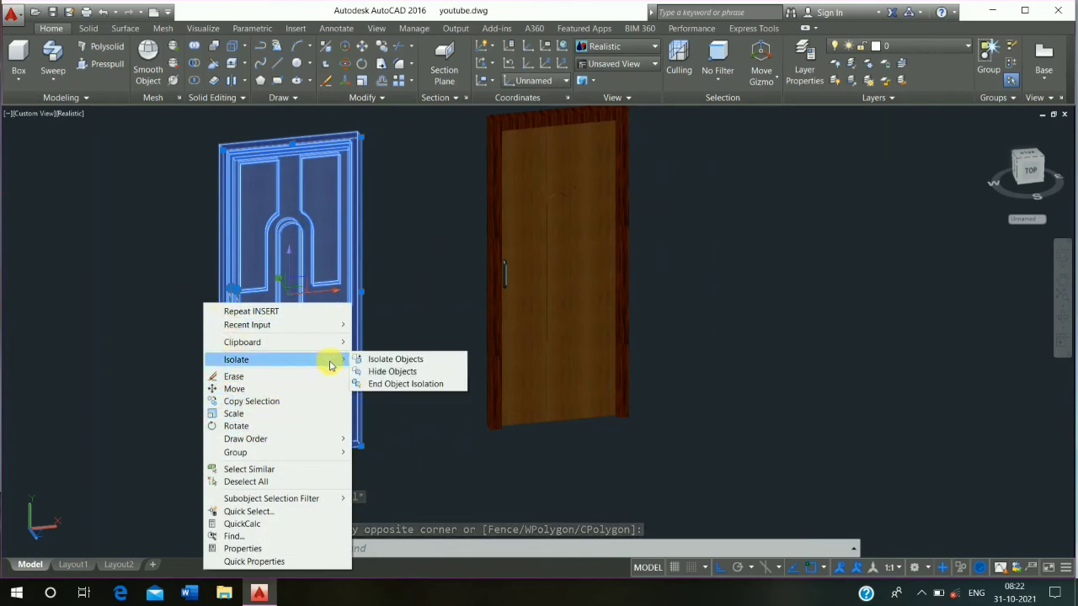
pyautogui.click(364, 373)
pyautogui.scroll(-3, 294, 378)
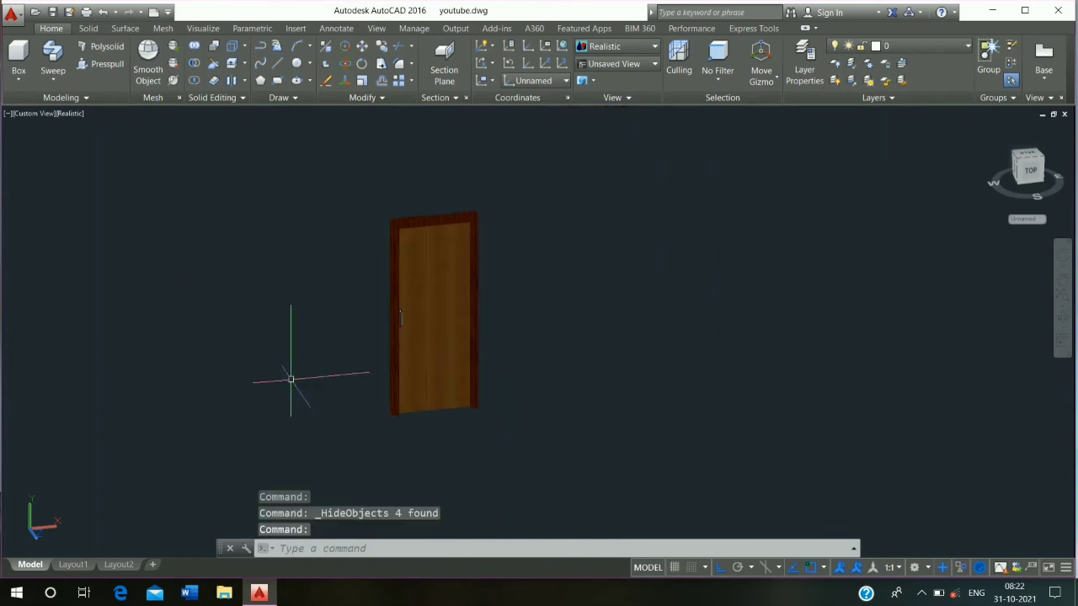
pyautogui.scroll(2, 290, 379)
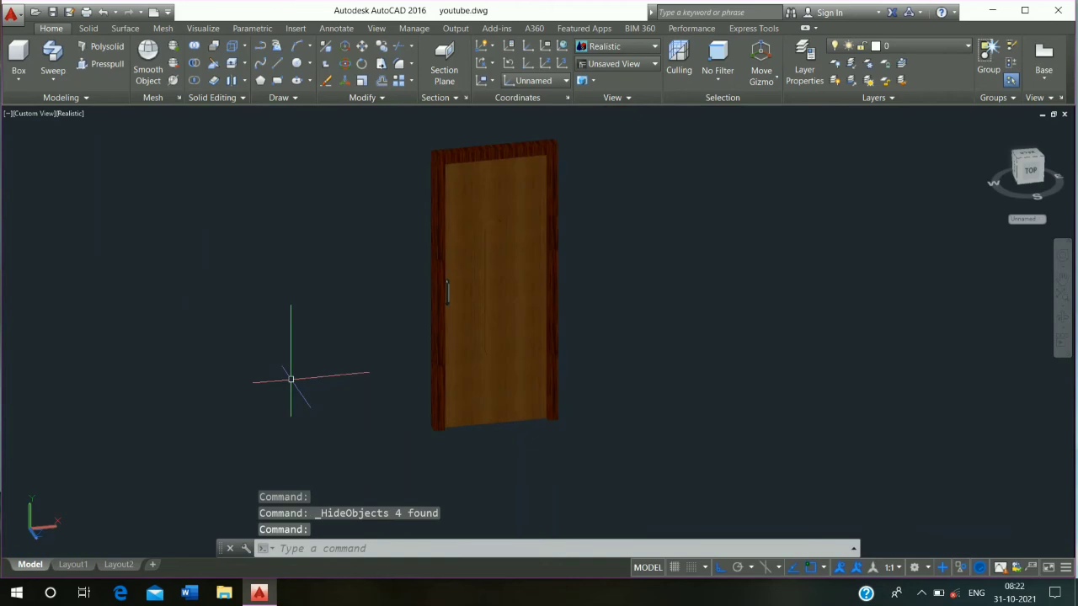
# - Open the Properties palette with nothing selected
pyautogui.write('pr')
pyautogui.press('Escape')
pyautogui.click(289, 380)
pyautogui.press('Escape')
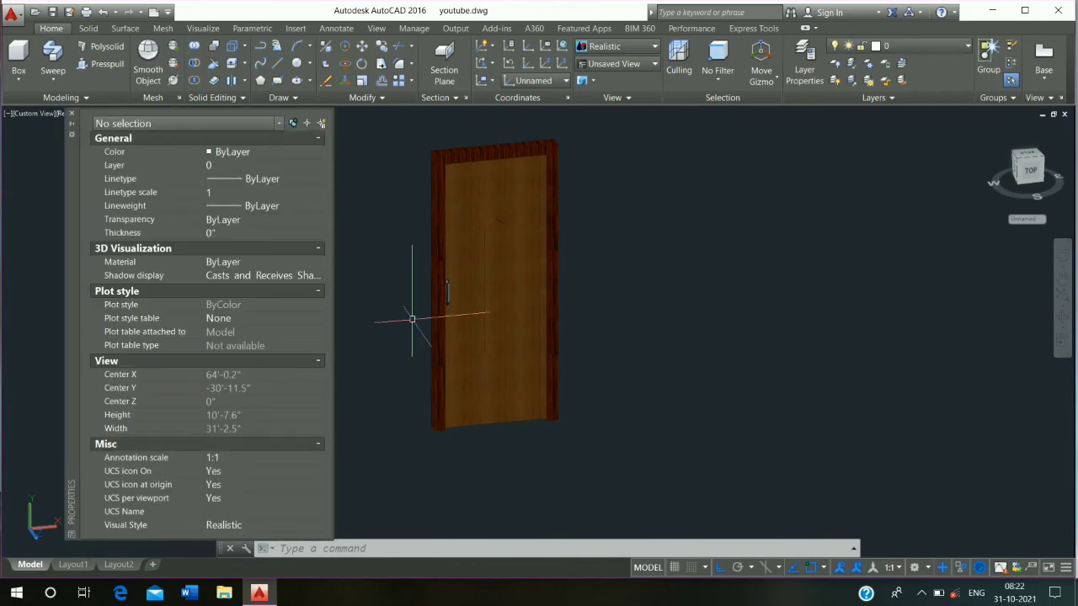
# - Dimension the door block's width between the two upper outer corners of the frame, placing the dimension line along the top edge
pyautogui.moveTo(416, 315); pyautogui.dragTo(414, 393, button='middle')
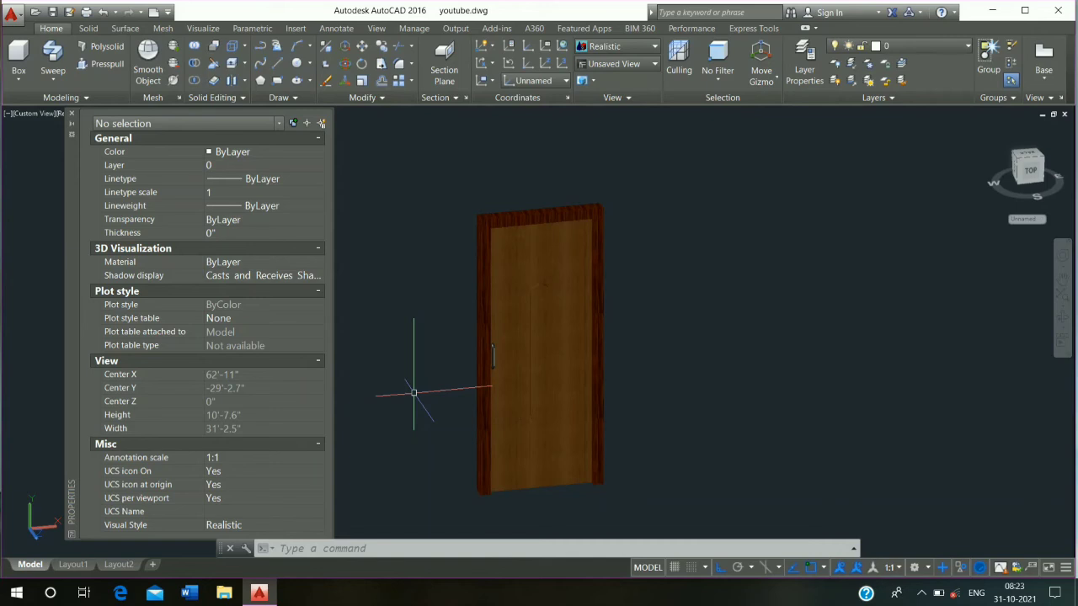
pyautogui.write('dim')
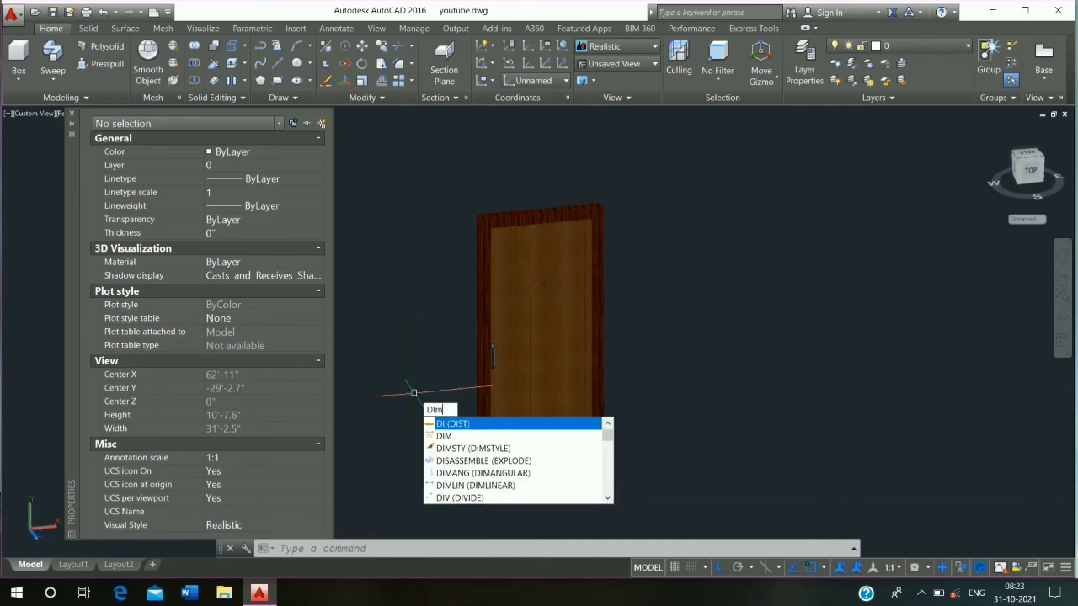
pyautogui.press('Return')
pyautogui.scroll(3, 478, 181)
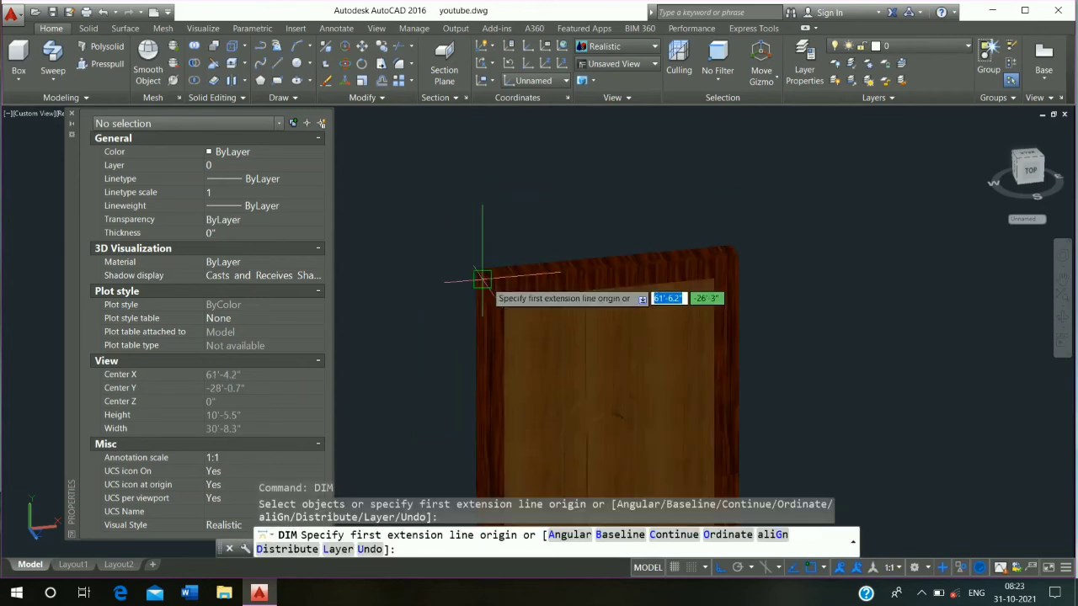
pyautogui.click(478, 275)
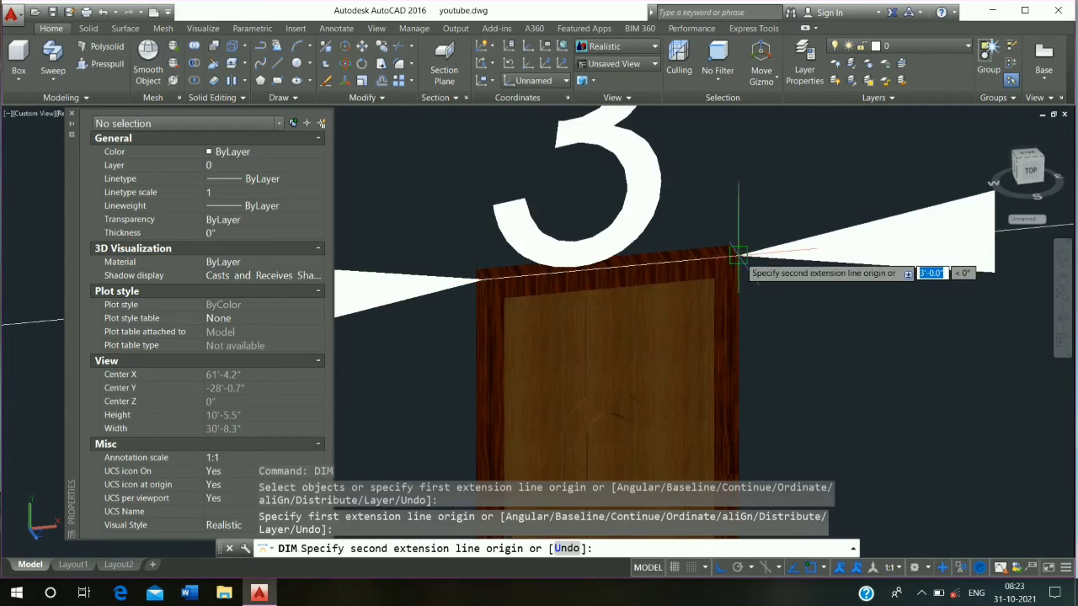
pyautogui.click(738, 252)
pyautogui.scroll(-2, 737, 261)
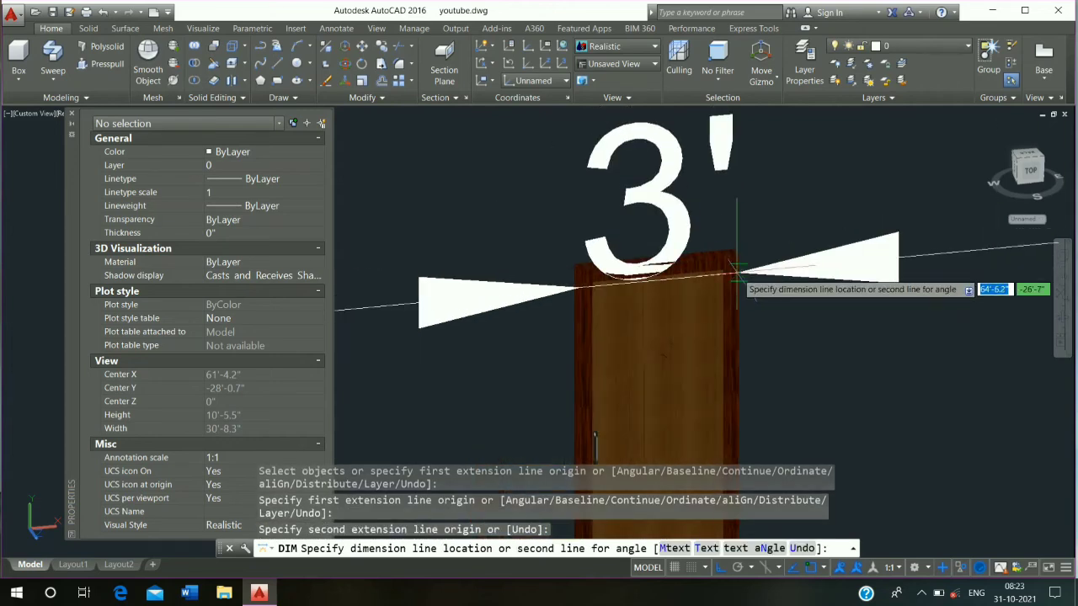
pyautogui.click(737, 271)
pyautogui.scroll(-2, 638, 371)
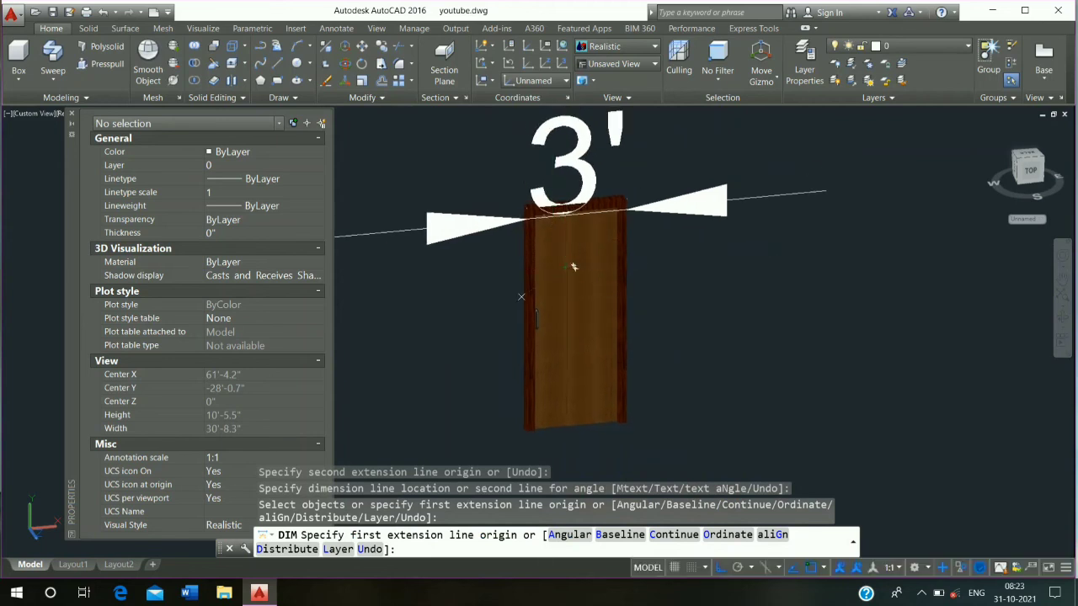
pyautogui.press('Escape')
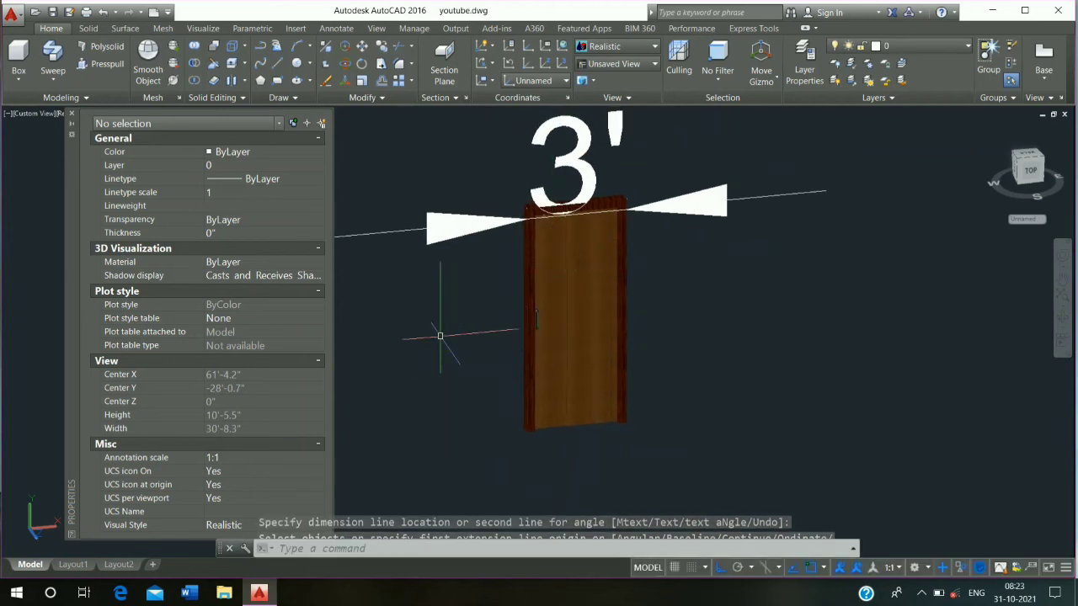
# - Copy the door block with its width dimension twice along the X axis, about 9'-8" and 19'-5" from the original
pyautogui.click(437, 446)
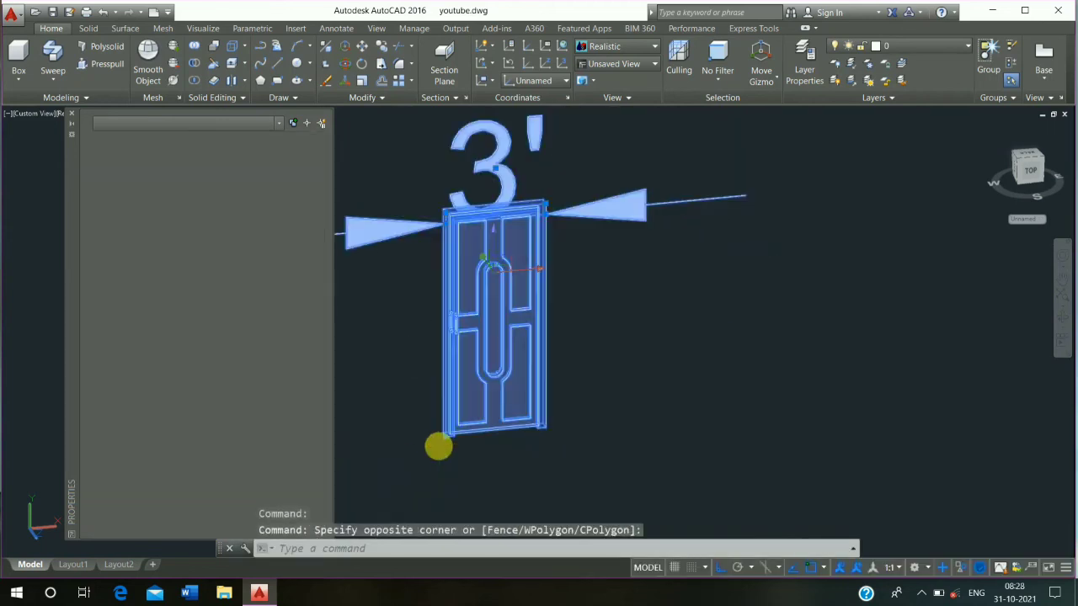
pyautogui.press('Escape')
pyautogui.click(711, 133)
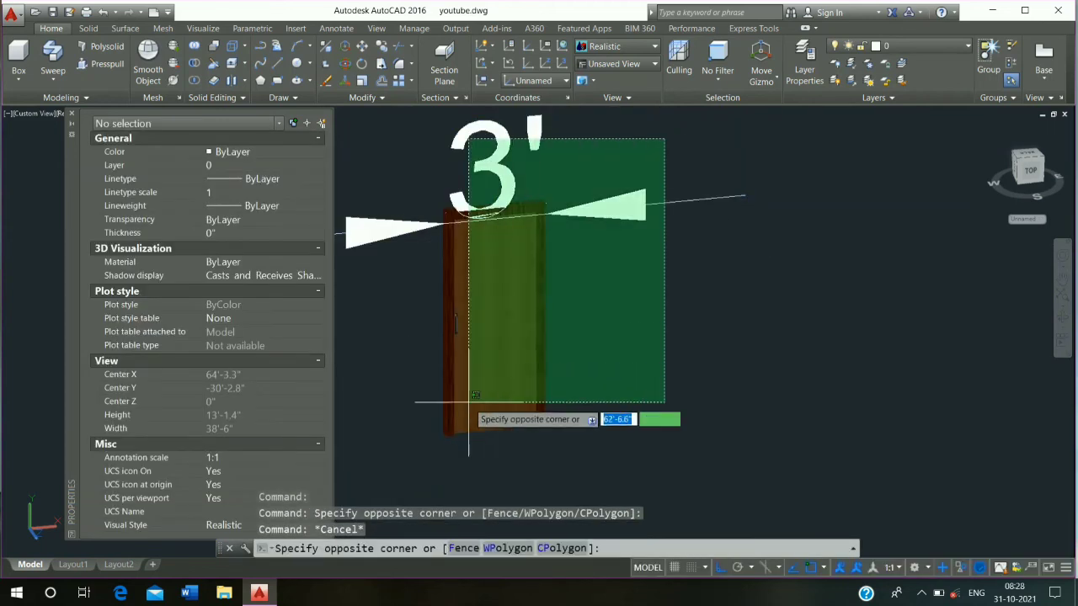
pyautogui.click(334, 288)
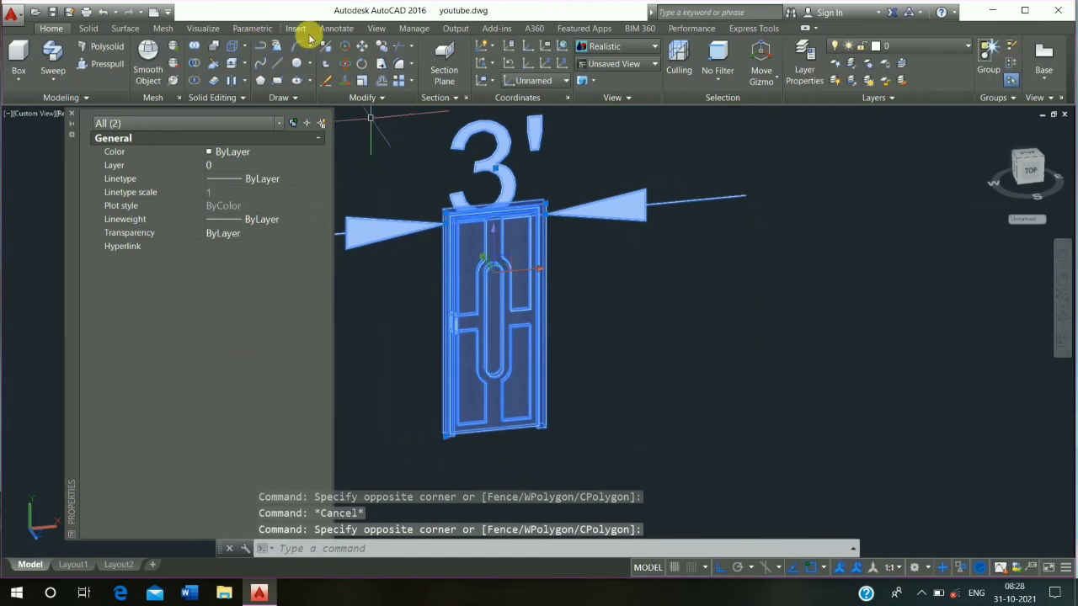
pyautogui.click(380, 46)
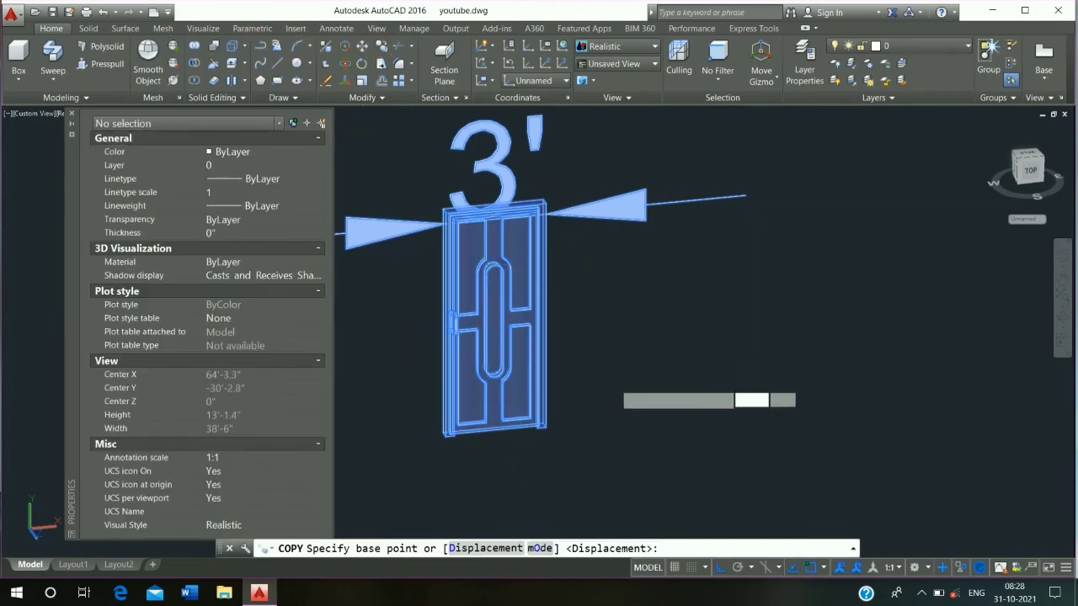
pyautogui.click(614, 383)
pyautogui.keyDown('shift'); pyautogui.moveTo(922, 346); pyautogui.dragTo(645, 392, button='middle'); pyautogui.keyUp('shift')
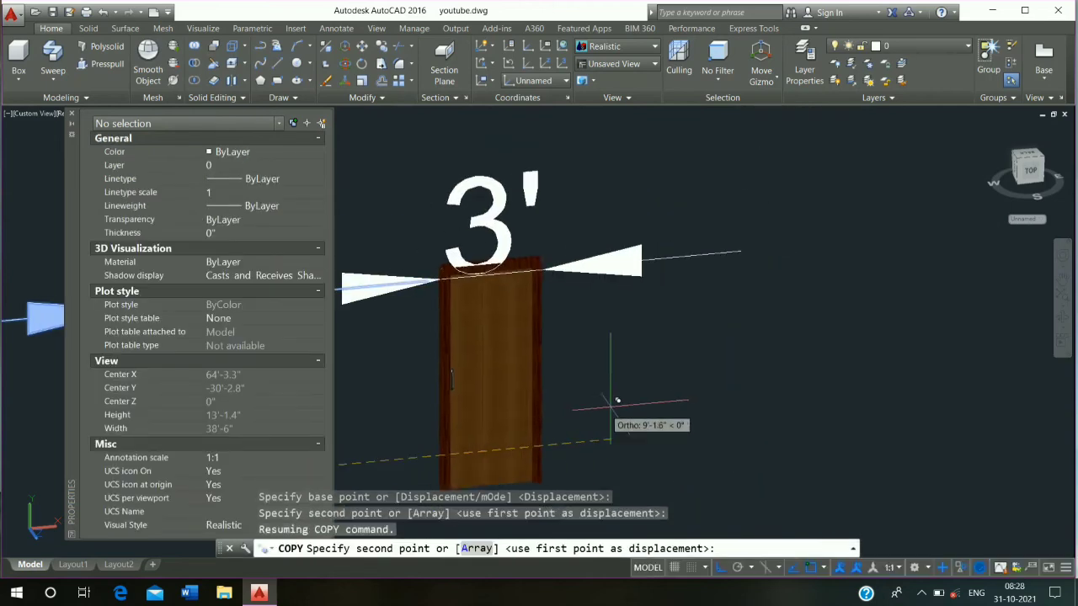
pyautogui.click(638, 387)
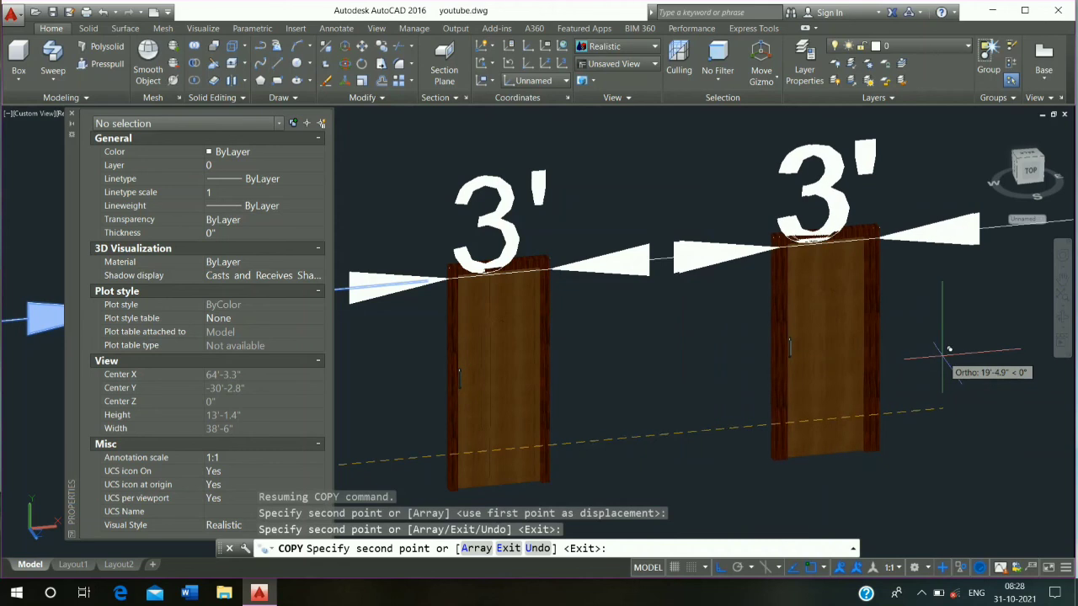
pyautogui.press('Escape')
# - Set the X scale of the first door block in the row to 1.32 and clear the selection
pyautogui.moveTo(603, 384); pyautogui.dragTo(560, 353, button='middle')
pyautogui.click(565, 295)
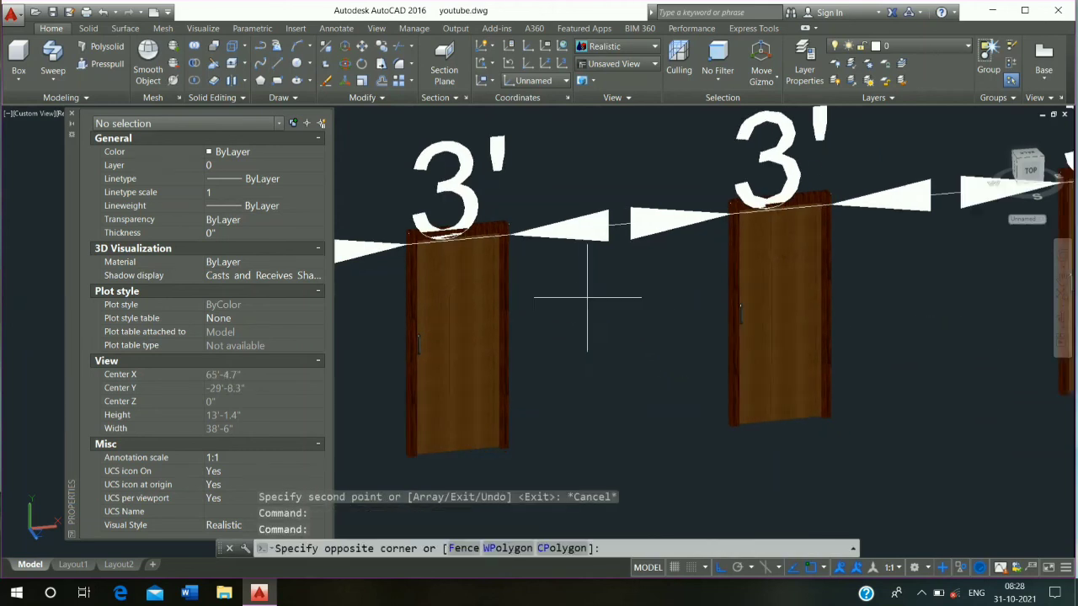
pyautogui.click(394, 429)
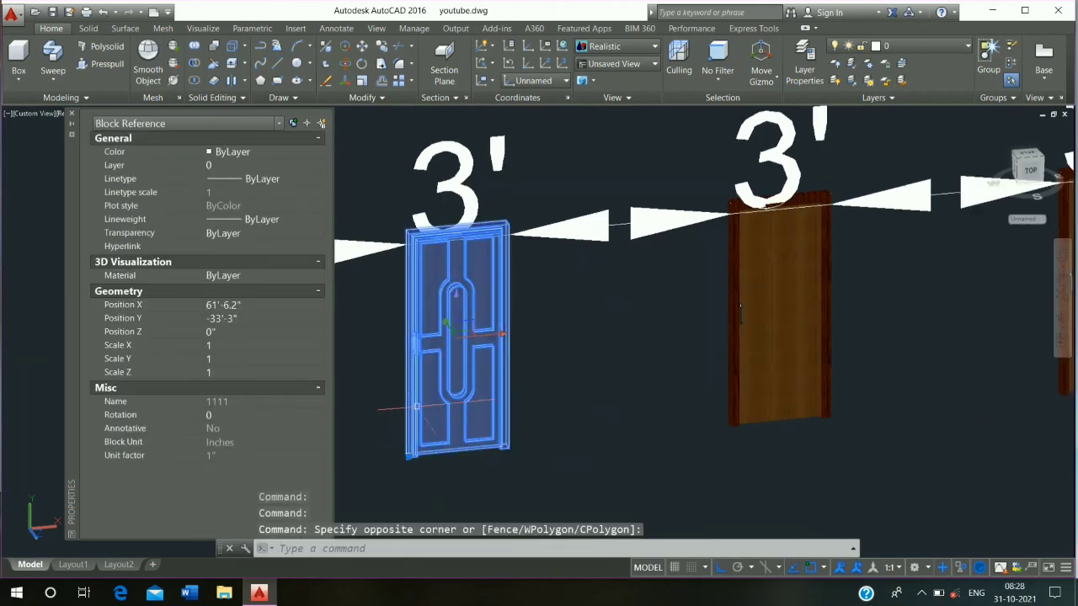
pyautogui.click(239, 345)
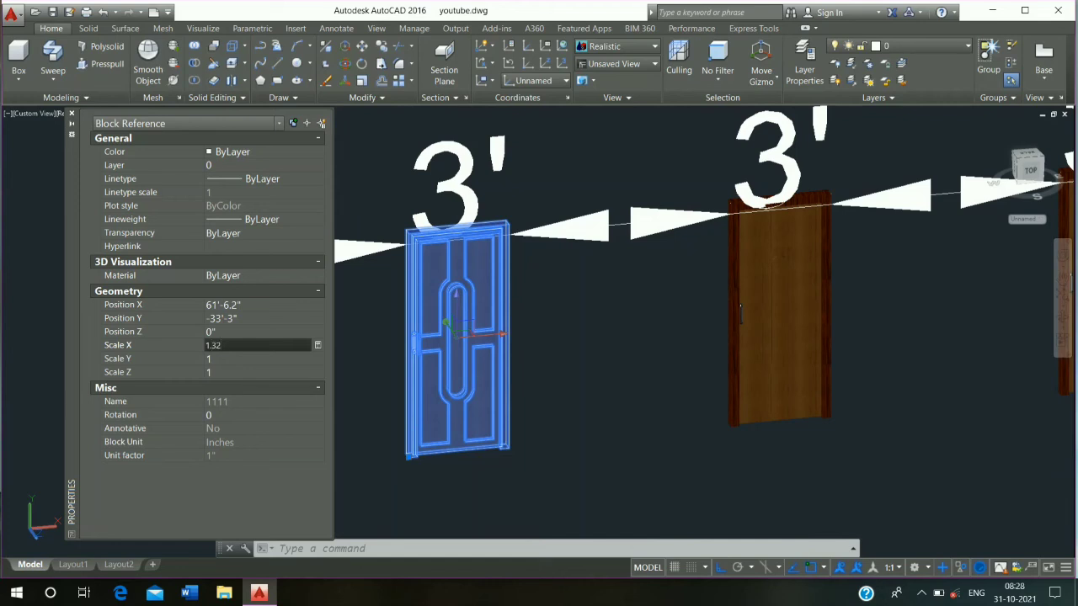
pyautogui.press('Tab')
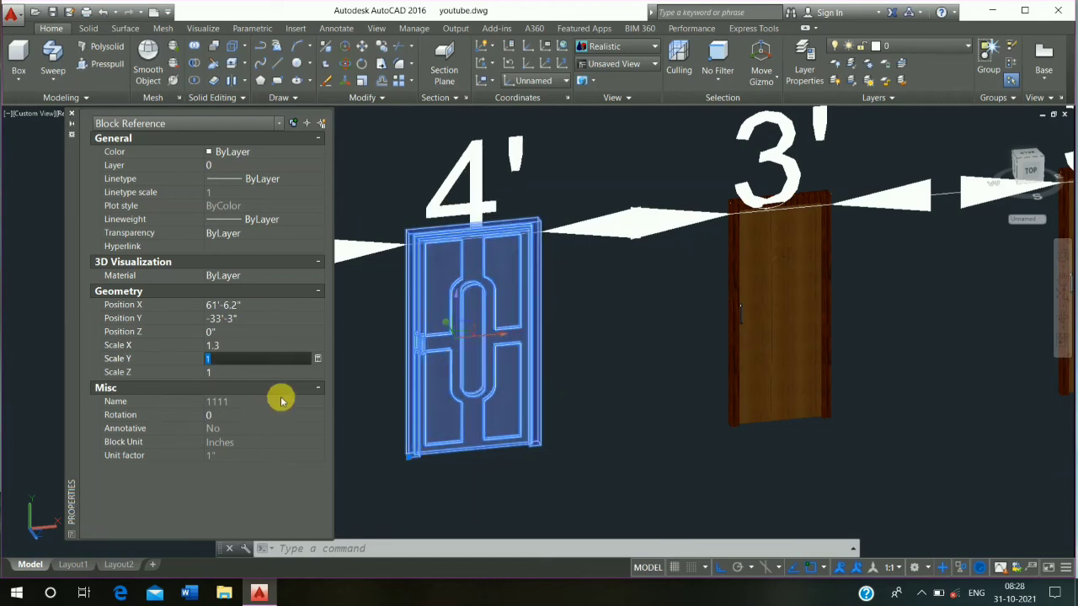
pyautogui.click(570, 314)
pyautogui.press('Escape')
pyautogui.press('Escape')
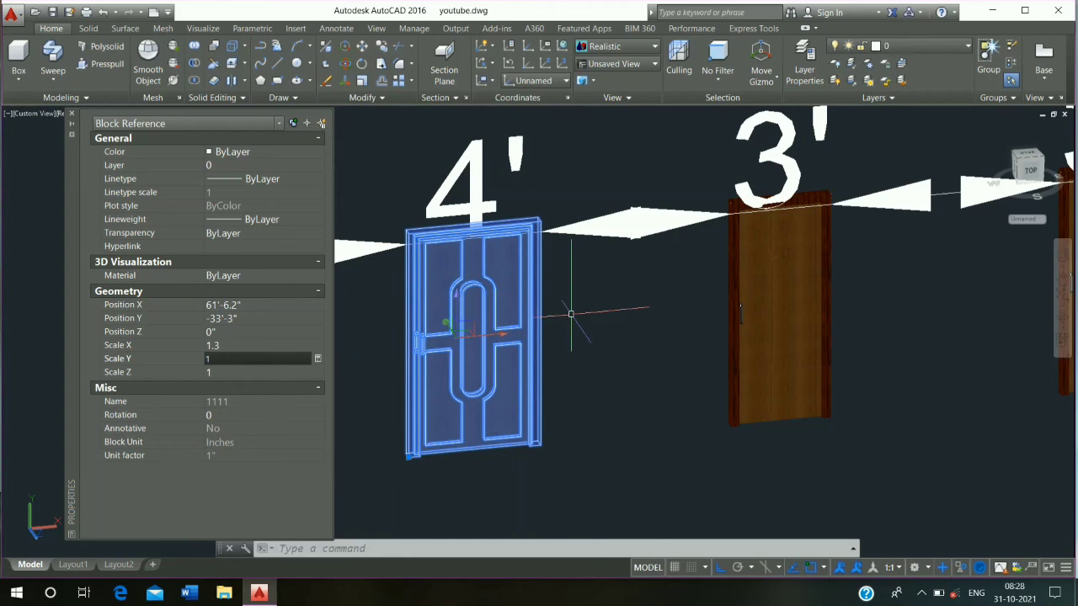
# - Set the X scale of the middle door block in the row to 0.68 and clear the selection
pyautogui.moveTo(854, 313); pyautogui.dragTo(665, 313, button='middle')
pyautogui.click(674, 301)
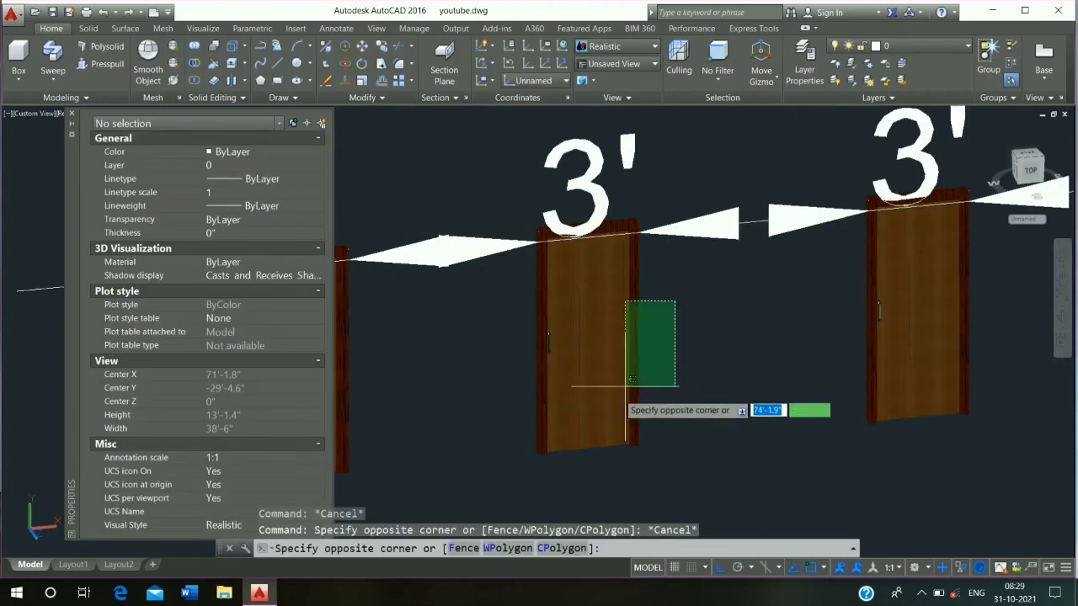
pyautogui.click(444, 450)
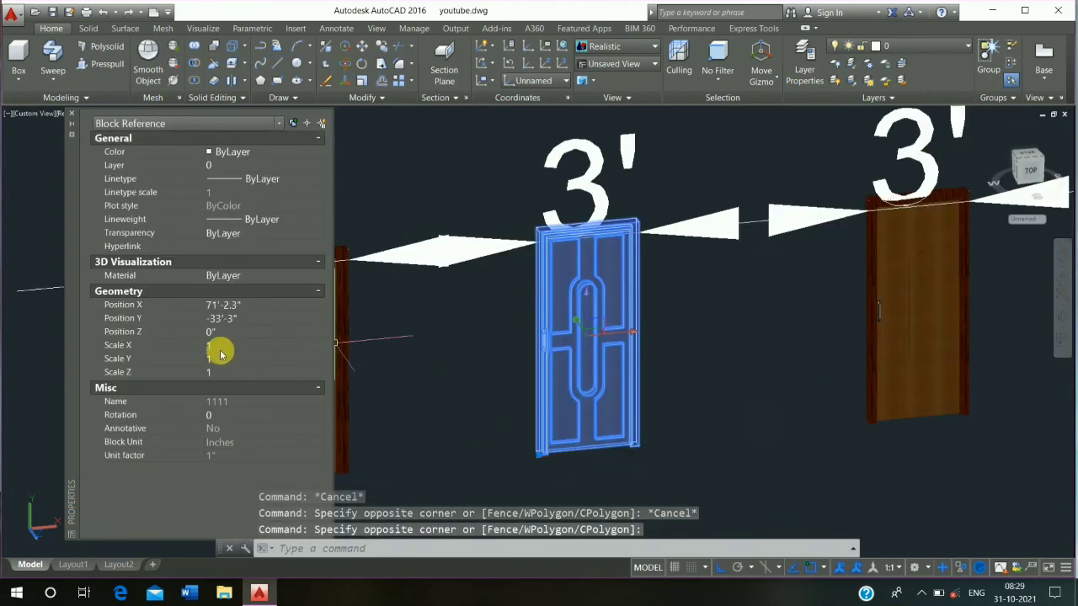
pyautogui.write('0.68')
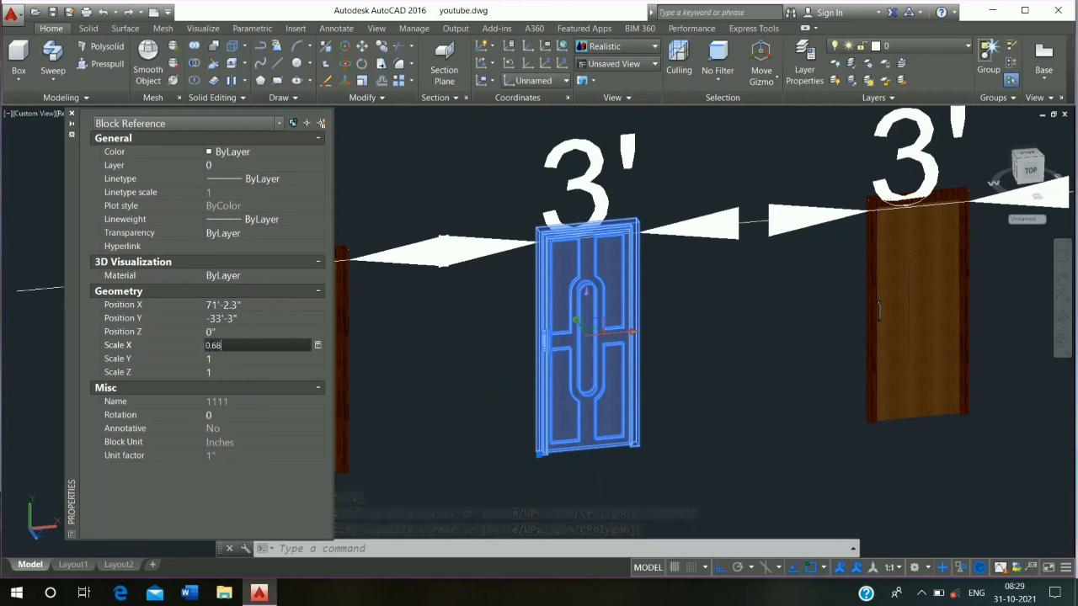
pyautogui.click(222, 357)
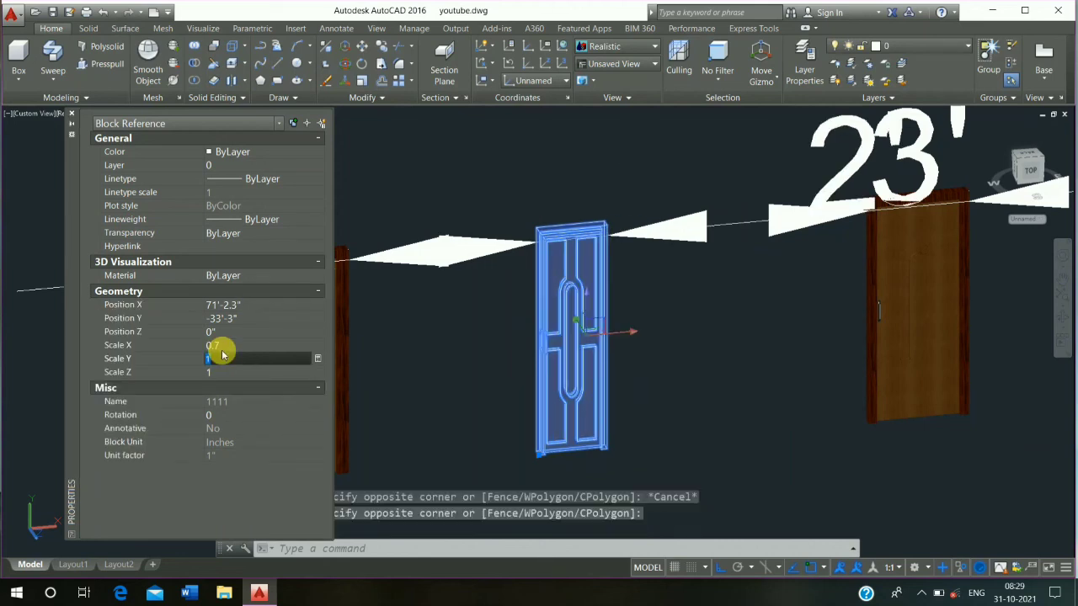
pyautogui.press('Escape')
pyautogui.press('Escape')
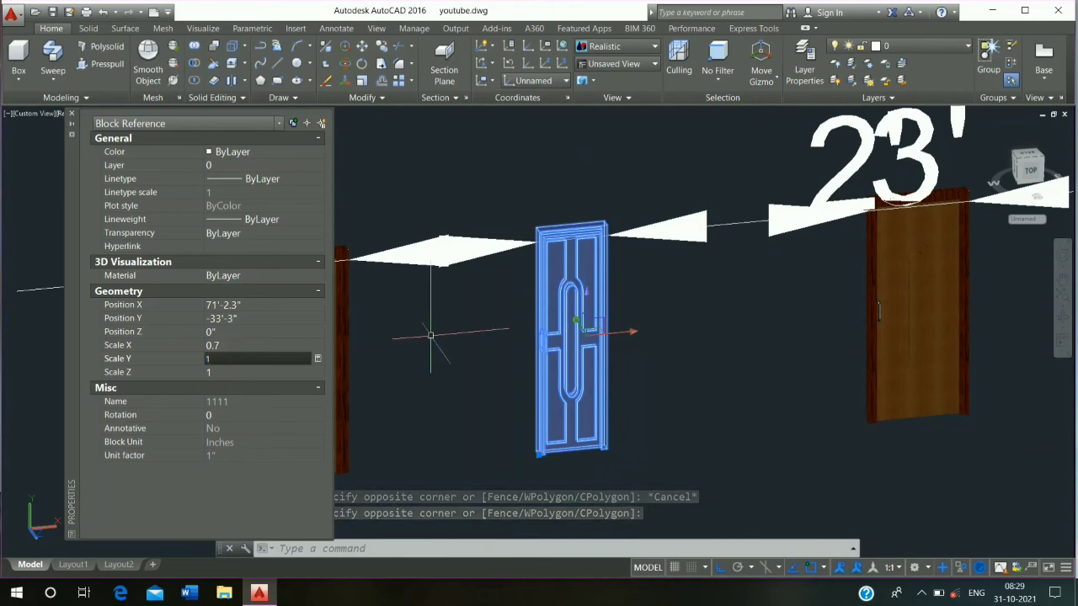
# - Erase the 3' width dimension above the last door in the row and close the Properties palette
pyautogui.scroll(-3, 362, 301)
pyautogui.click(765, 263)
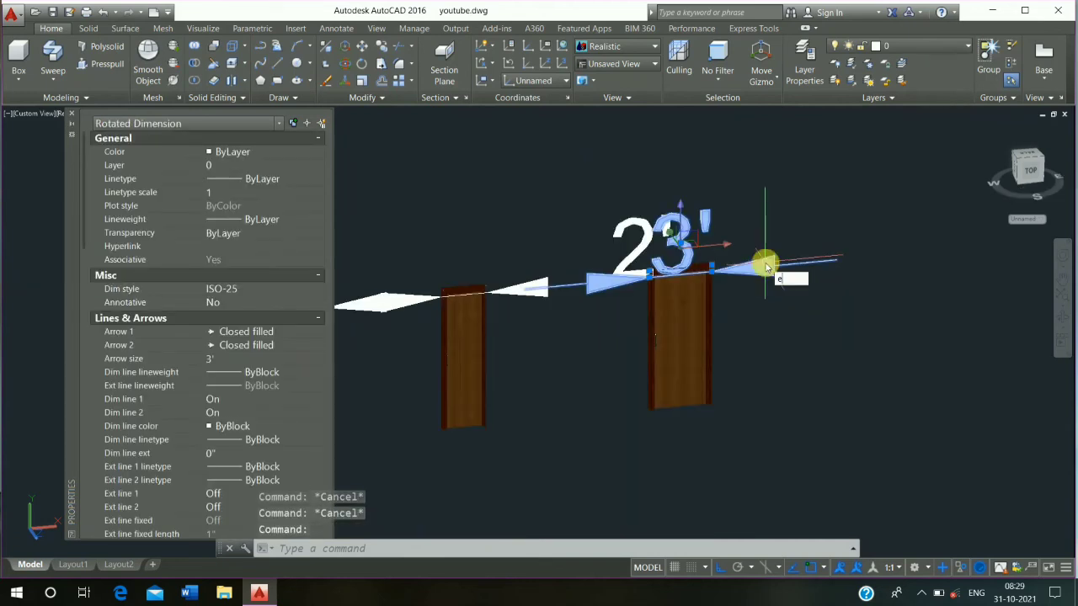
pyautogui.write('e')
pyautogui.press('Return')
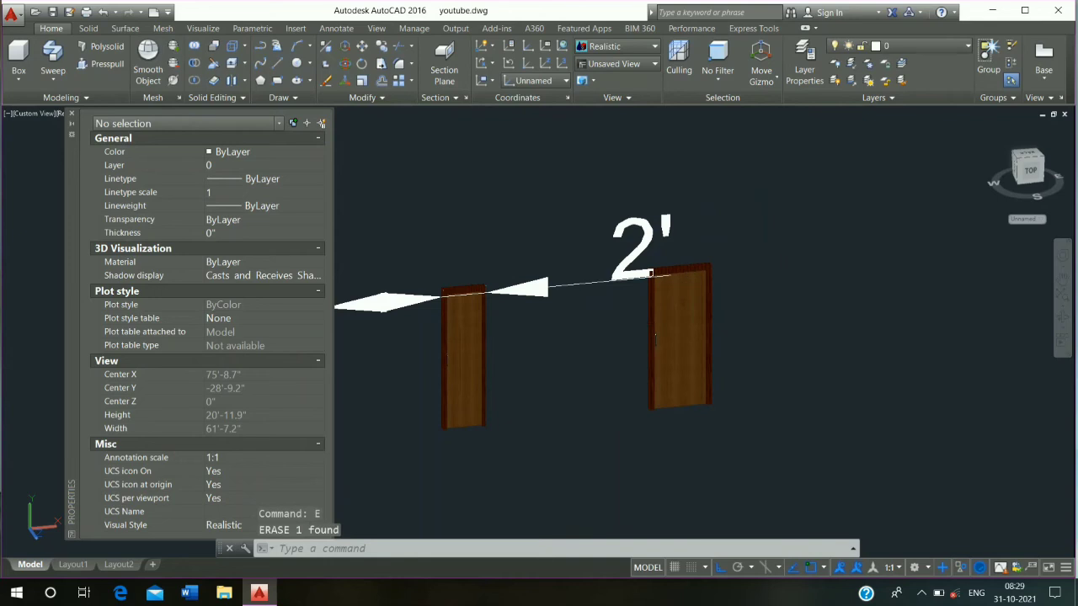
pyautogui.press('Escape')
pyautogui.moveTo(651, 273); pyautogui.dragTo(949, 261, button='middle')
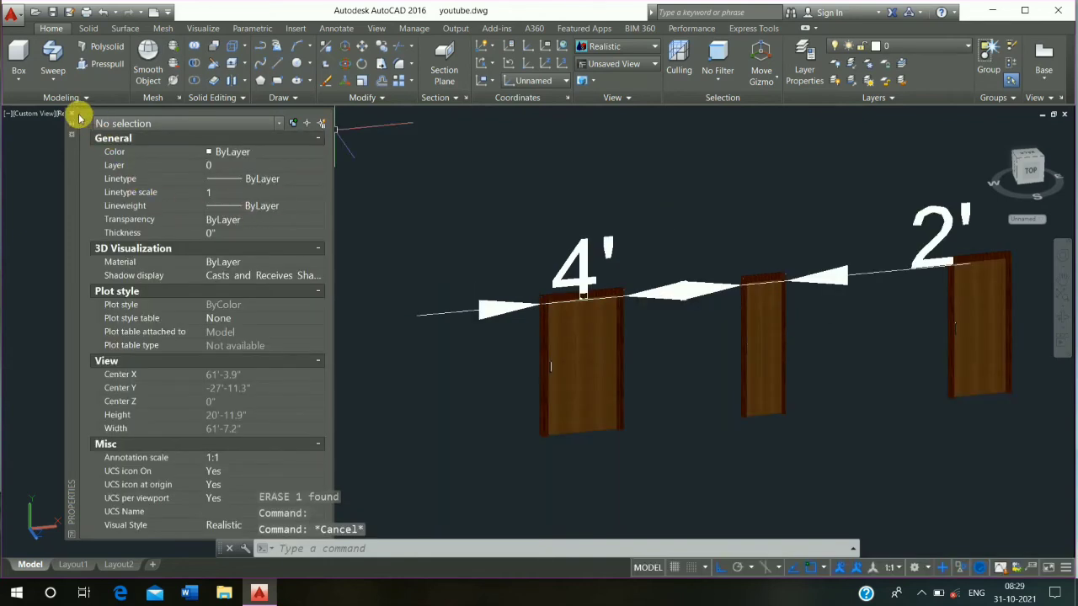
pyautogui.click(71, 115)
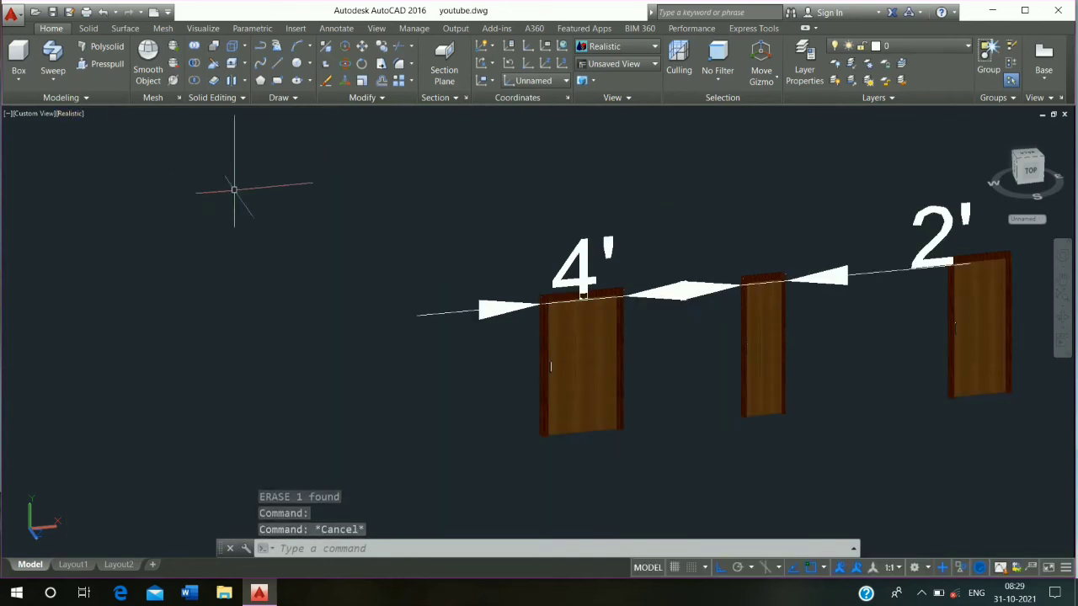
# - Erase the two remaining width dimensions above the widest and the narrowest door
pyautogui.scroll(-2, 234, 190)
pyautogui.moveTo(234, 190); pyautogui.dragTo(34, 182, button='middle')
pyautogui.click(383, 242)
pyautogui.click(313, 259)
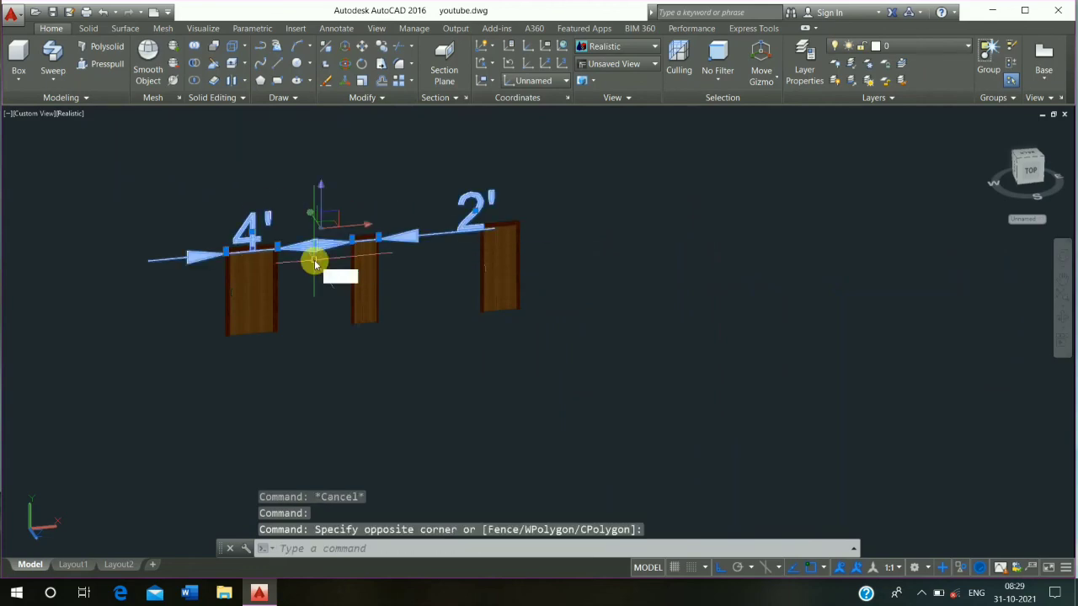
pyautogui.write('E')
pyautogui.press('Return')
# - Copy the widest door from its lower left frame corner into the house's front entrance opening, aligned to the midpoint of the opening's bottom edge
pyautogui.moveTo(370, 271); pyautogui.dragTo(575, 250, button='middle')
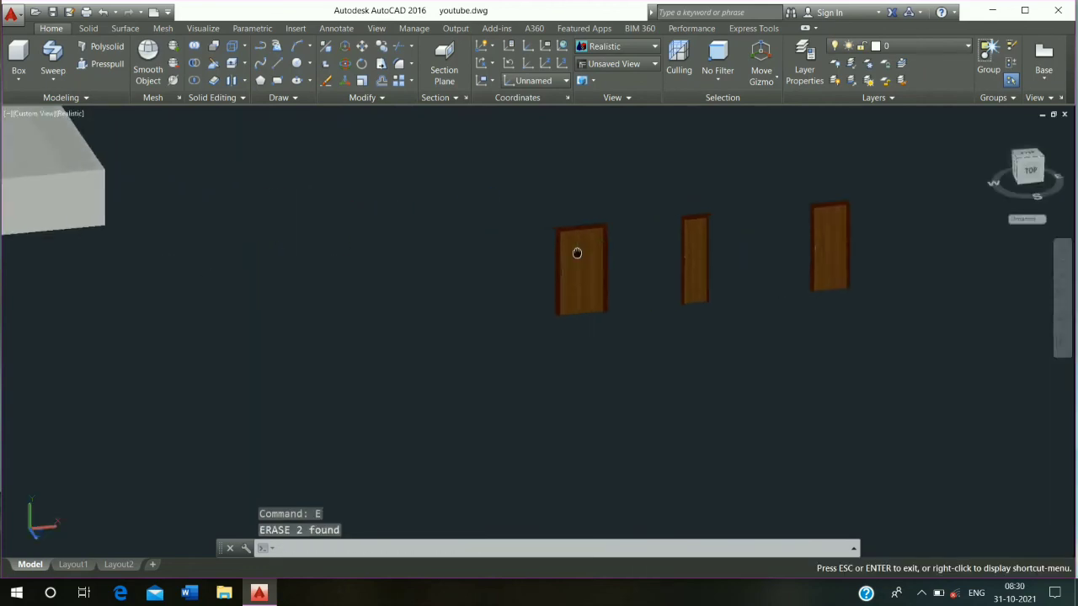
pyautogui.click(650, 179)
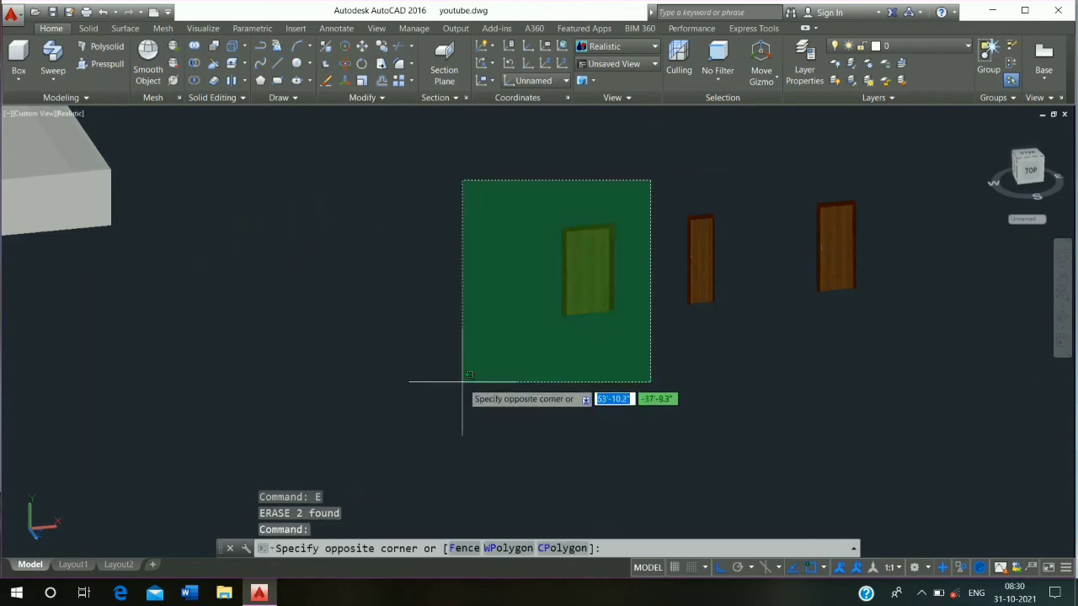
pyautogui.click(409, 434)
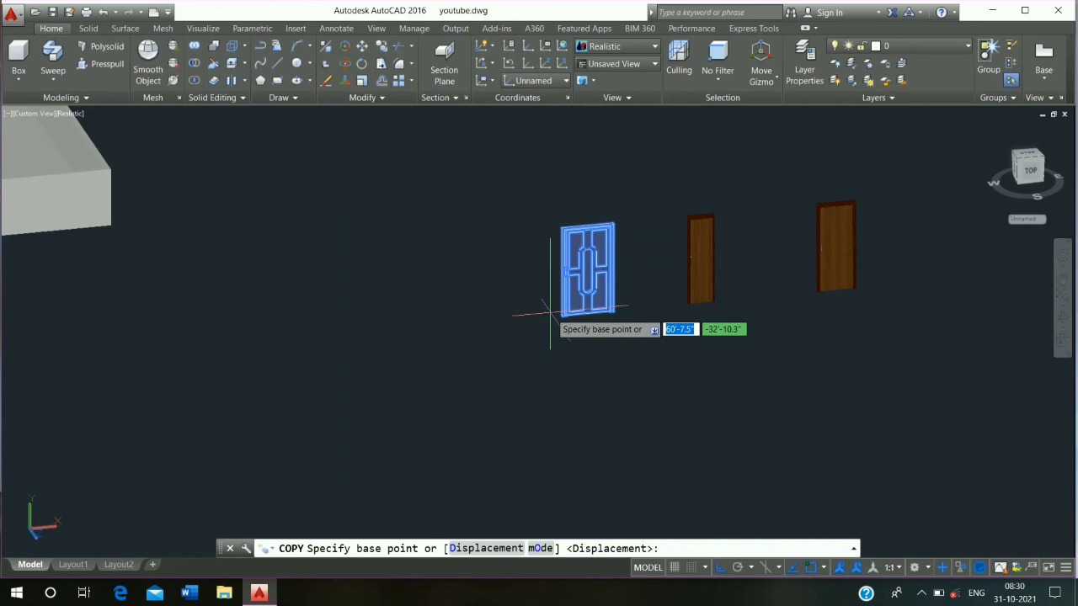
pyautogui.scroll(8, 562, 315)
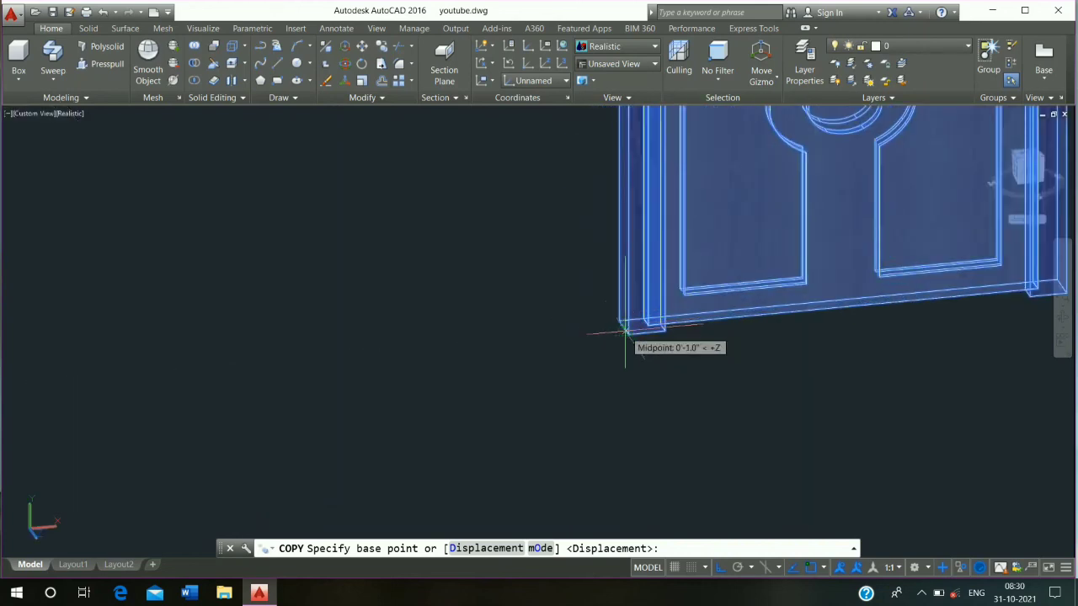
pyautogui.click(625, 333)
pyautogui.scroll(-6, 625, 332)
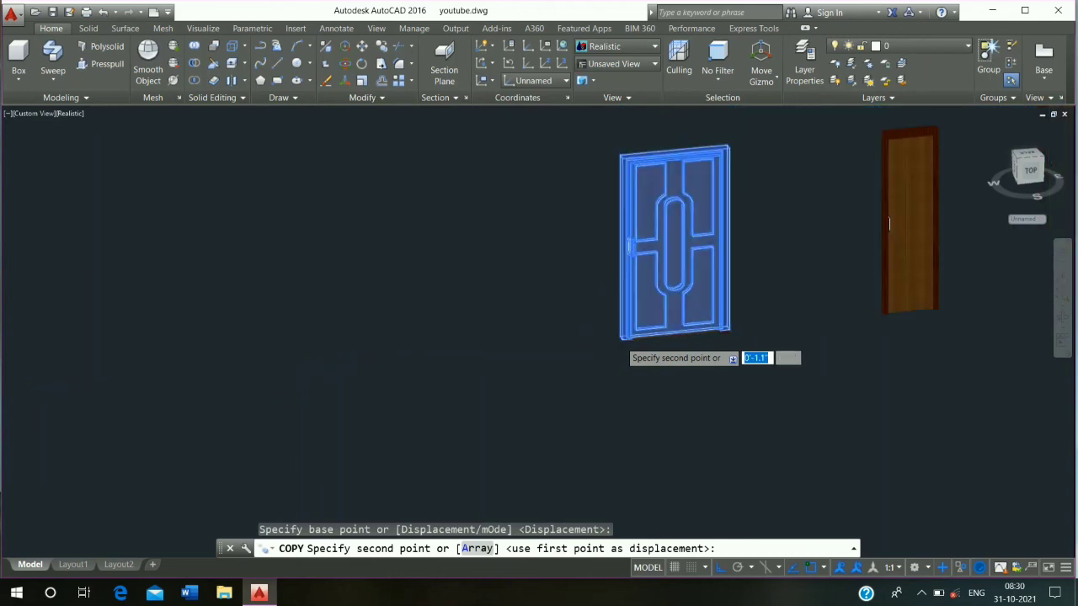
pyautogui.scroll(-3, 625, 335)
pyautogui.keyDown('shift'); pyautogui.moveTo(627, 335); pyautogui.dragTo(341, 359, button='middle'); pyautogui.keyUp('shift')
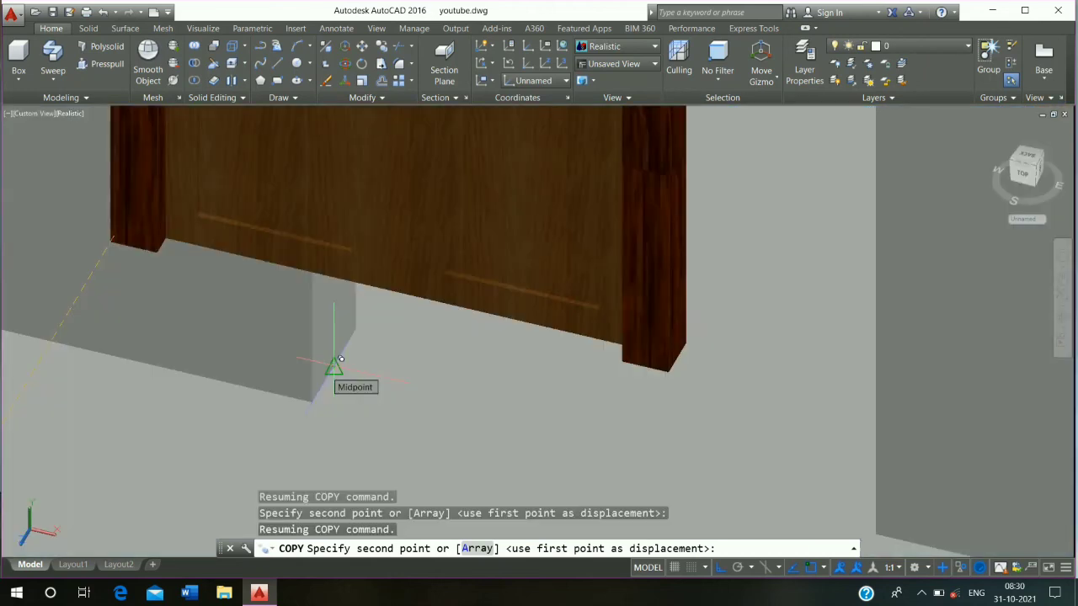
pyautogui.click(333, 363)
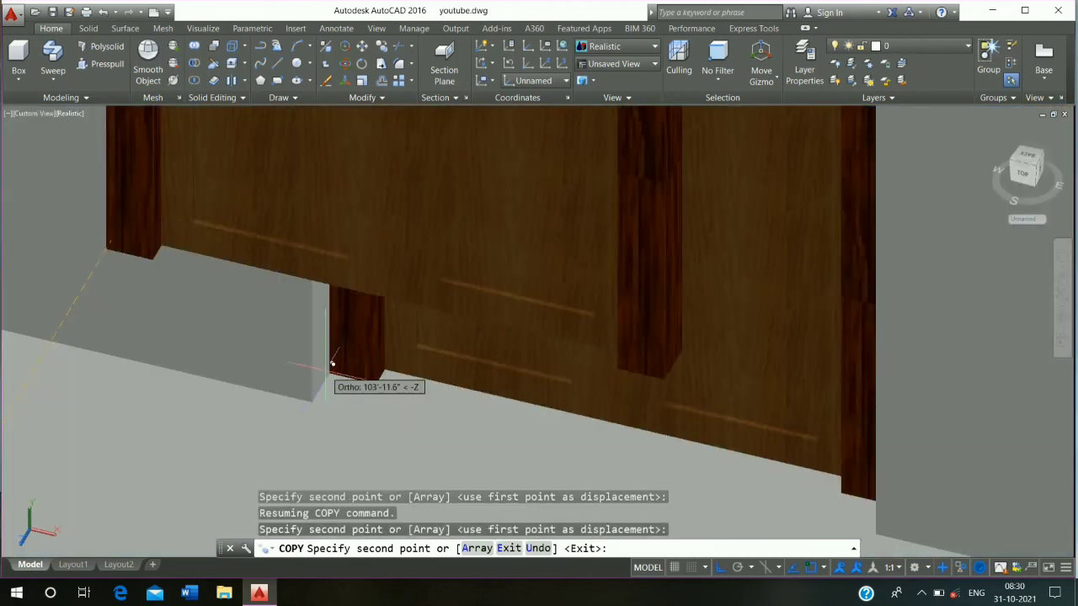
pyautogui.scroll(-5, 331, 362)
pyautogui.press('Escape')
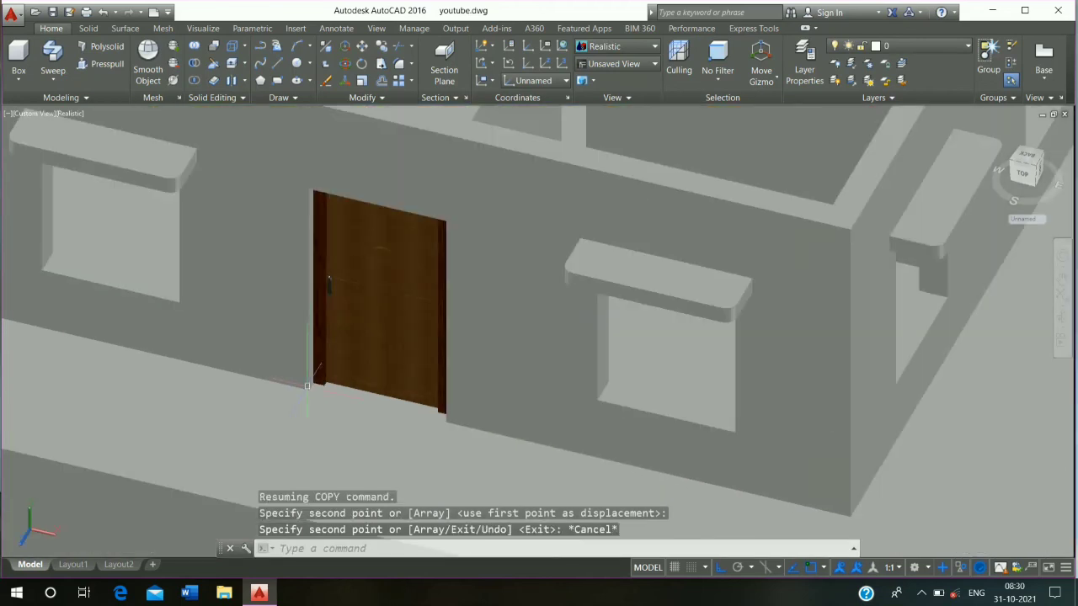
# - Copy the last door in the row from its lower left frame corner into the opening in the house's inner rear wall
pyautogui.keyDown('shift'); pyautogui.moveTo(361, 389); pyautogui.dragTo(454, 363, button='middle'); pyautogui.keyUp('shift')
pyautogui.scroll(-3, 450, 358)
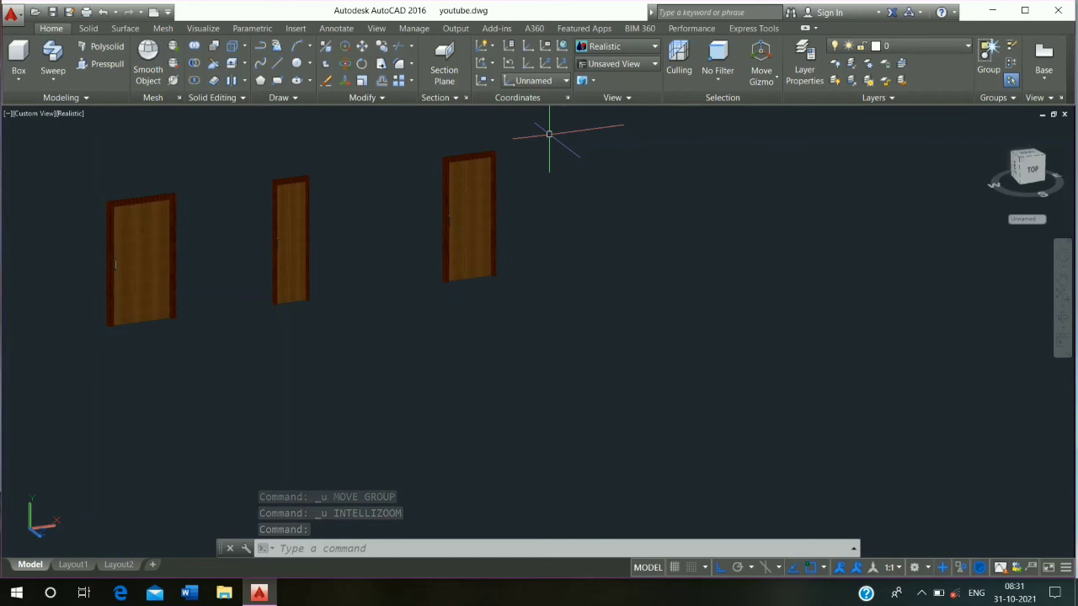
pyautogui.click(549, 134)
pyautogui.click(438, 373)
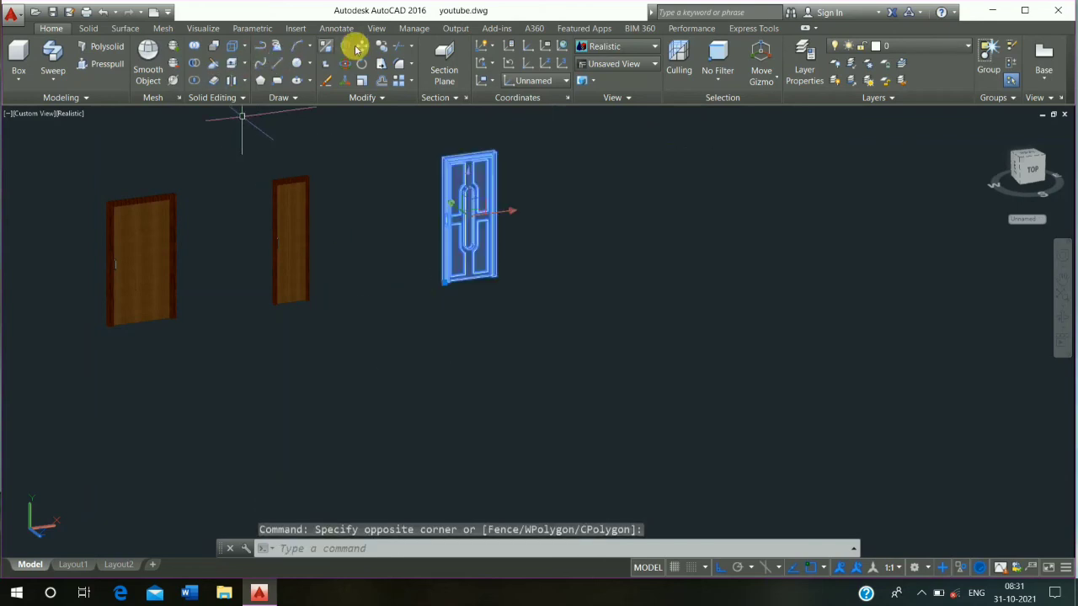
pyautogui.click(386, 52)
pyautogui.scroll(5, 449, 286)
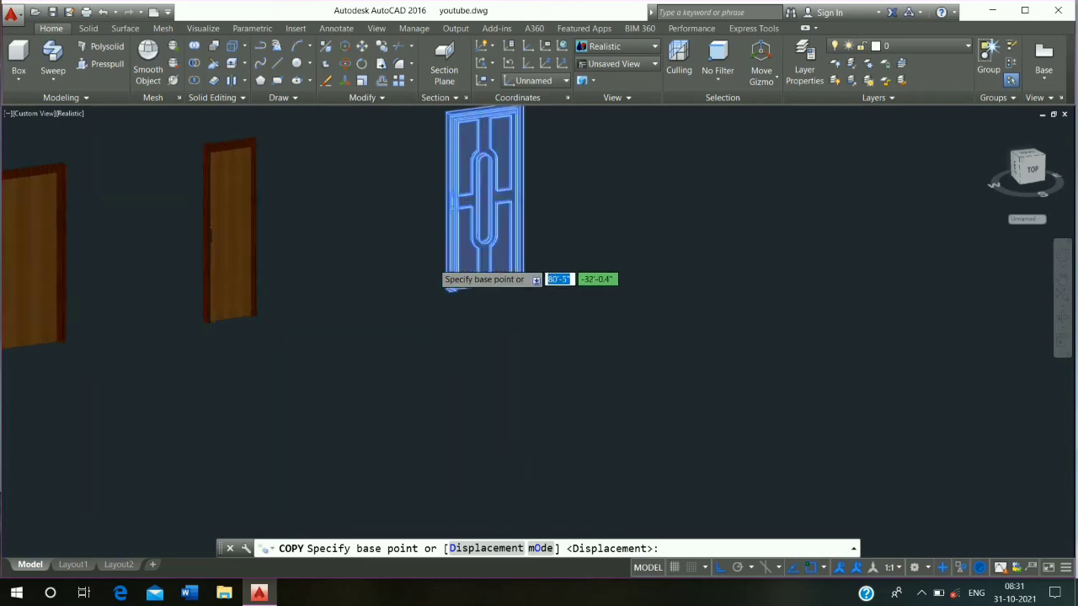
pyautogui.scroll(2, 455, 329)
pyautogui.click(496, 376)
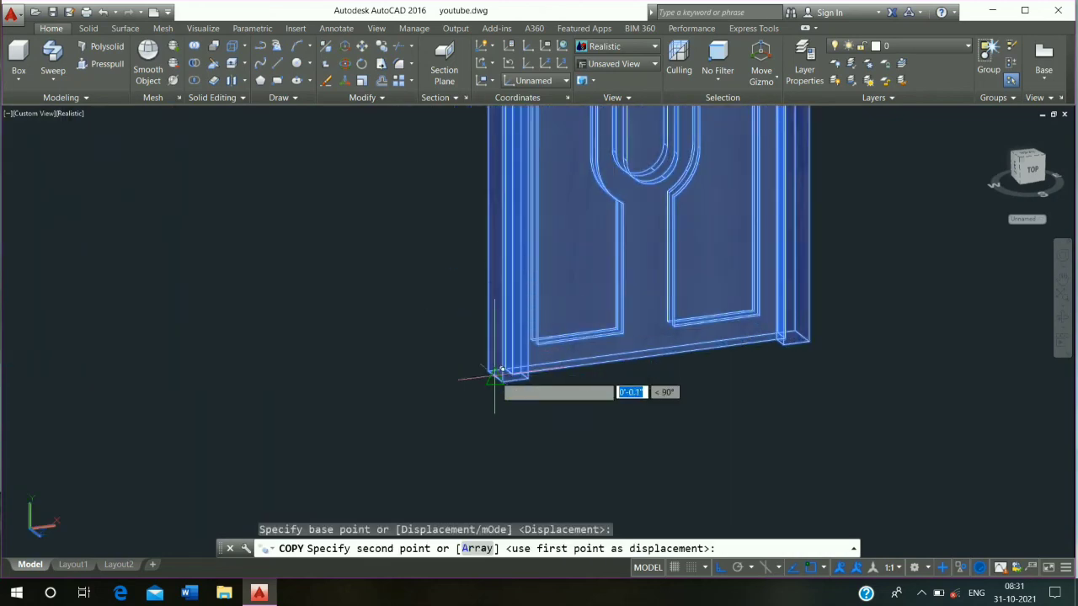
pyautogui.scroll(-8, 501, 374)
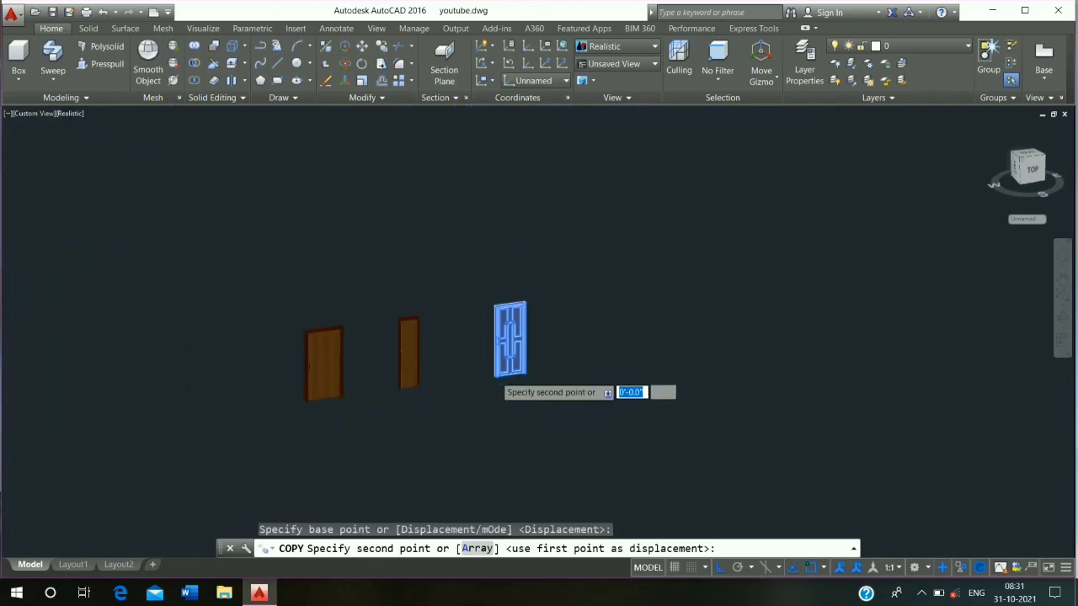
pyautogui.scroll(-3, 503, 354)
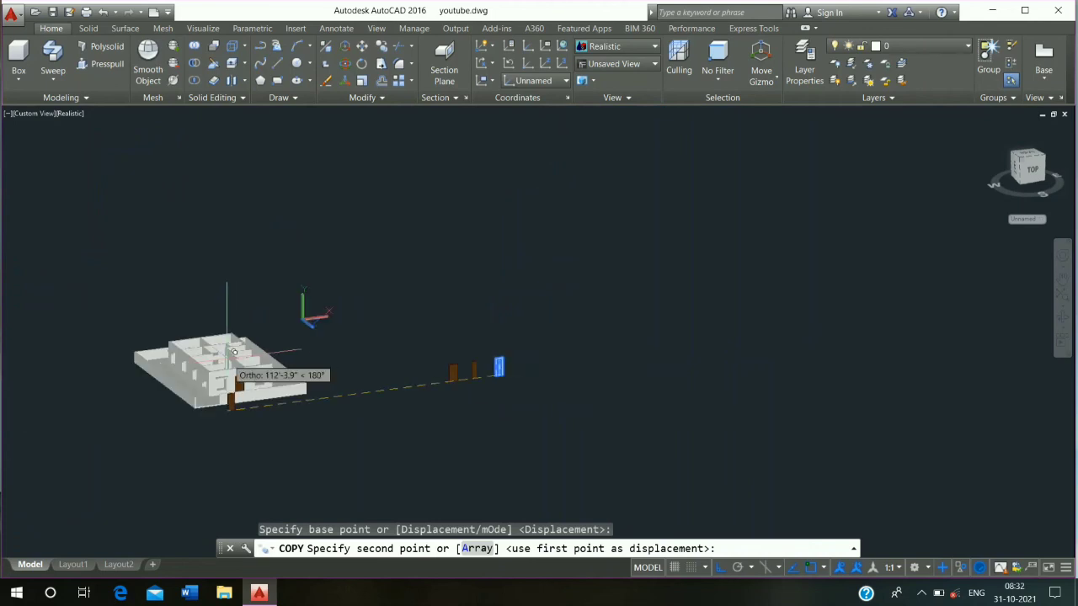
pyautogui.scroll(3, 234, 352)
pyautogui.keyDown('shift'); pyautogui.moveTo(244, 362); pyautogui.dragTo(494, 264, button='middle'); pyautogui.keyUp('shift')
pyautogui.scroll(3, 187, 310)
pyautogui.scroll(6, 187, 309)
pyautogui.scroll(5, 570, 480)
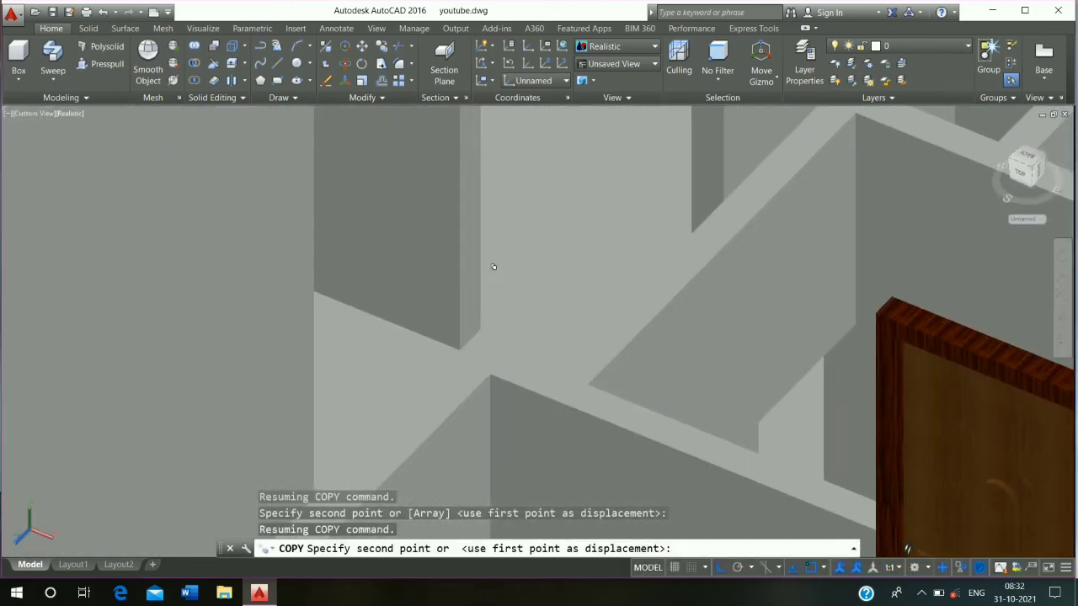
pyautogui.click(469, 336)
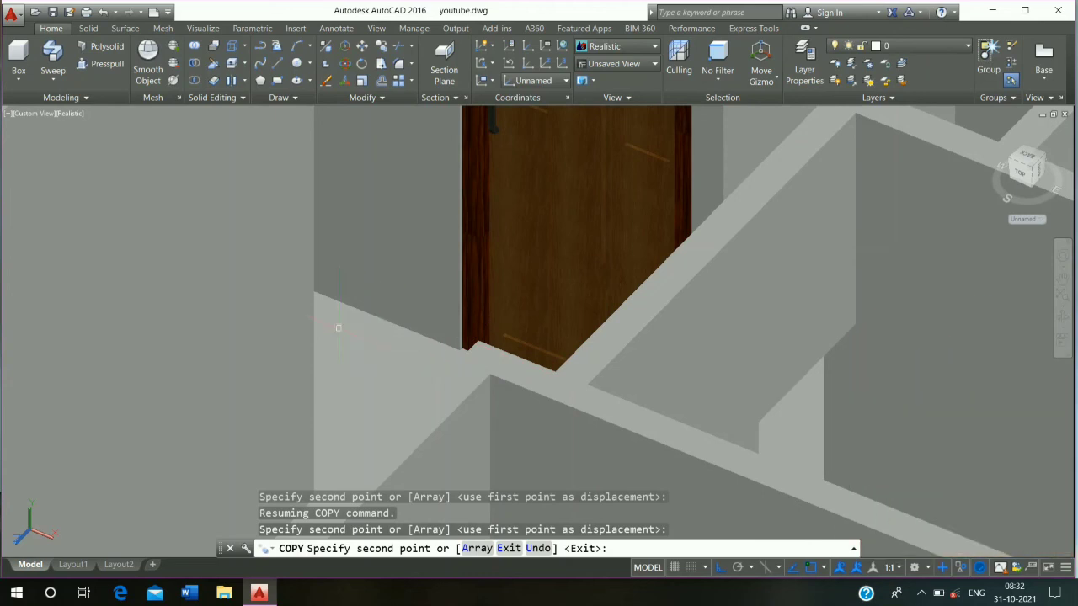
pyautogui.press('Escape')
# - Copy the last door in the row from its lower right frame corner into the interior opening beside the previously placed inner door
pyautogui.scroll(-10, 337, 328)
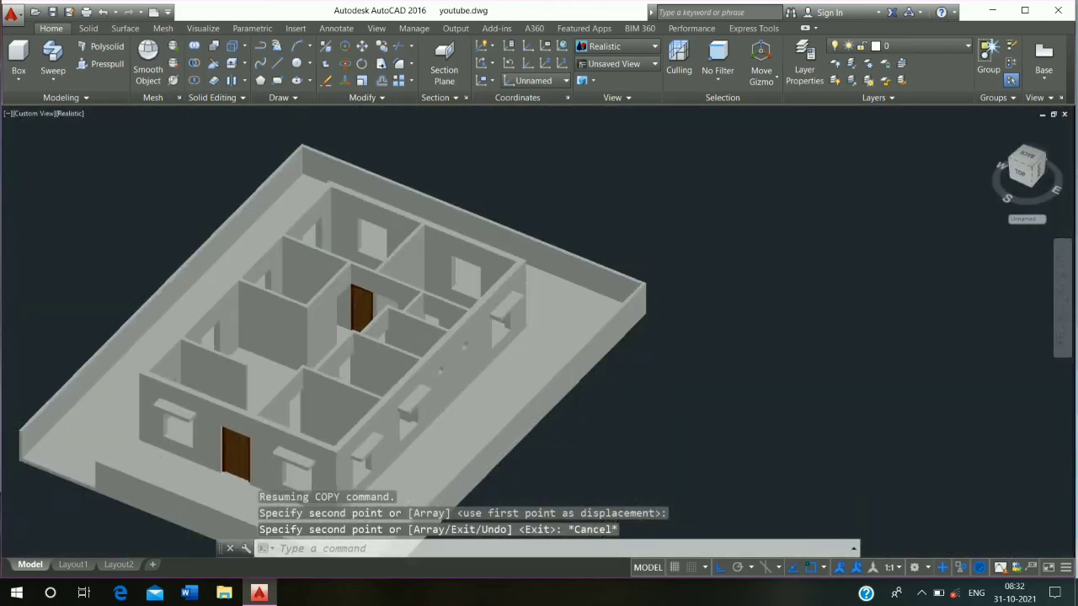
pyautogui.scroll(-5, 378, 320)
pyautogui.scroll(3, 228, 378)
pyautogui.scroll(3, 202, 377)
pyautogui.click(293, 264)
pyautogui.click(181, 395)
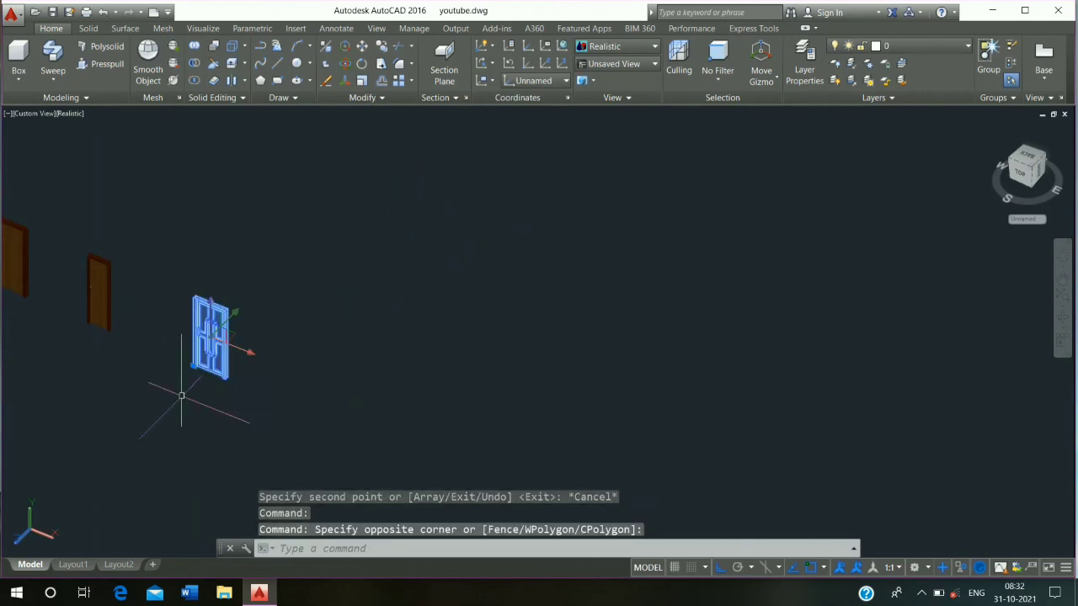
pyautogui.click(380, 52)
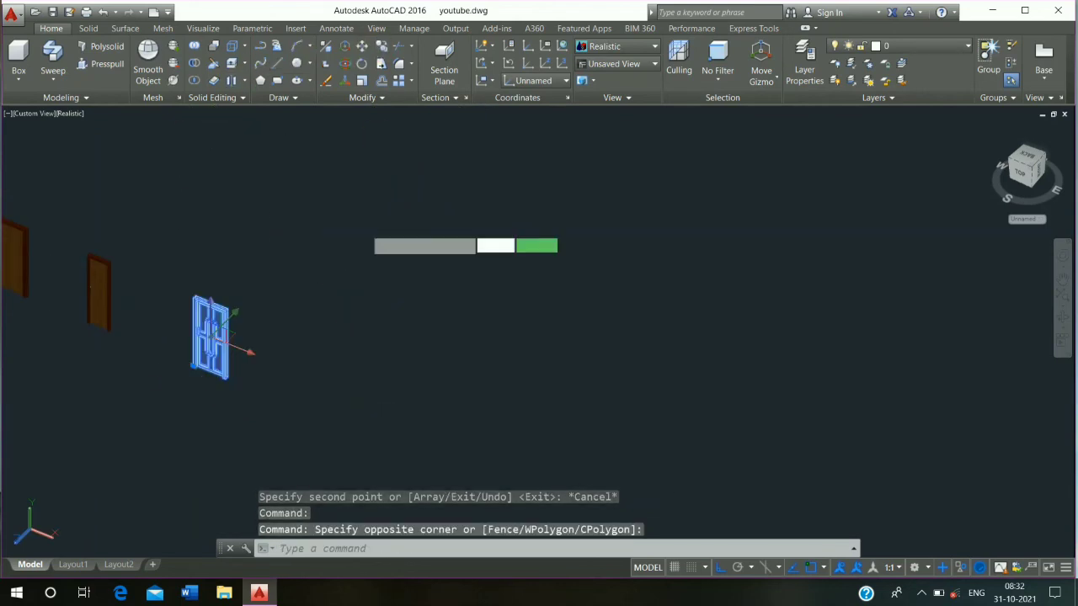
pyautogui.scroll(5, 242, 387)
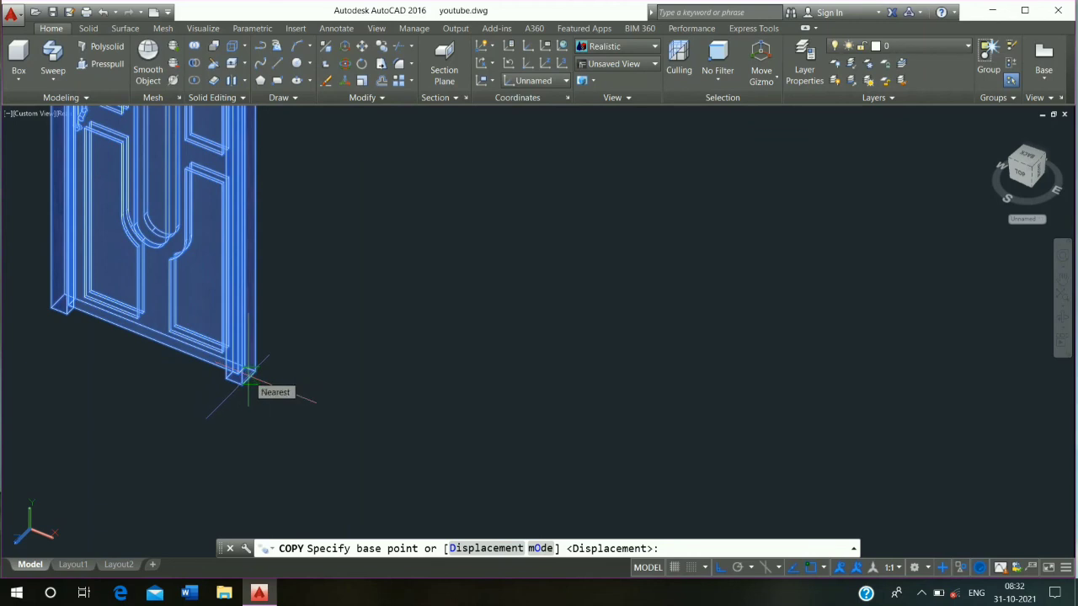
pyautogui.scroll(1, 249, 370)
pyautogui.click(247, 376)
pyautogui.scroll(-5, 433, 392)
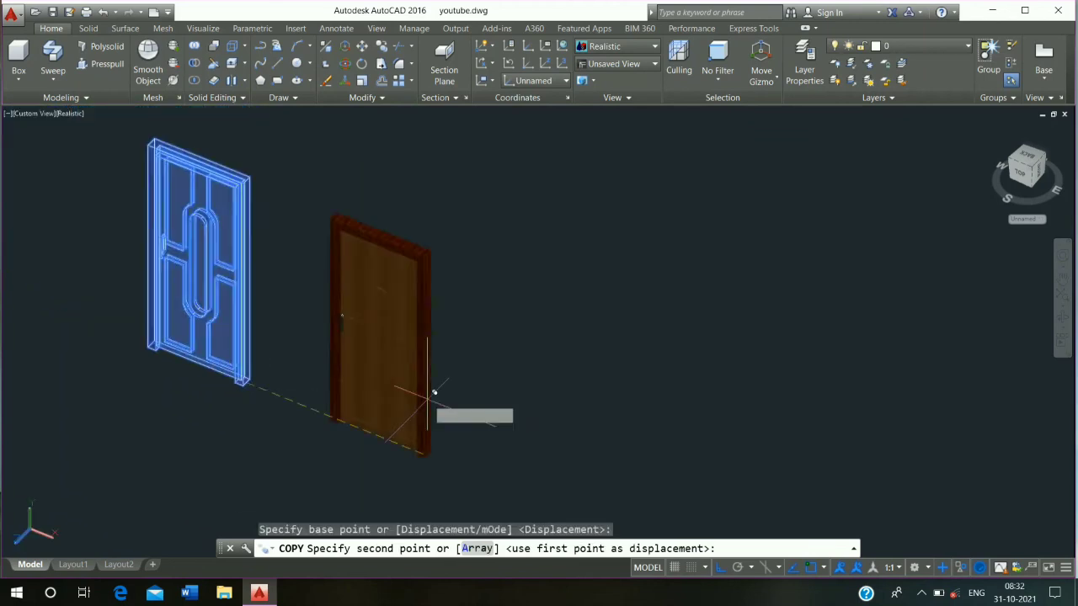
pyautogui.scroll(-4, 434, 392)
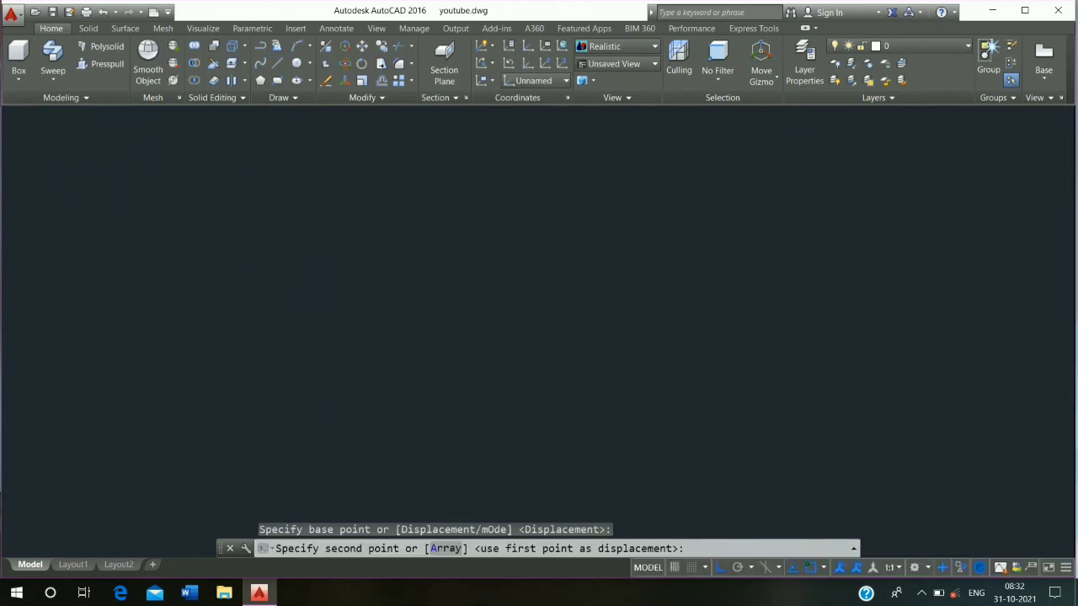
pyautogui.moveTo(758, 143); pyautogui.dragTo(745, 341, button='middle')
pyautogui.scroll(2, 645, 274)
pyautogui.scroll(5, 646, 274)
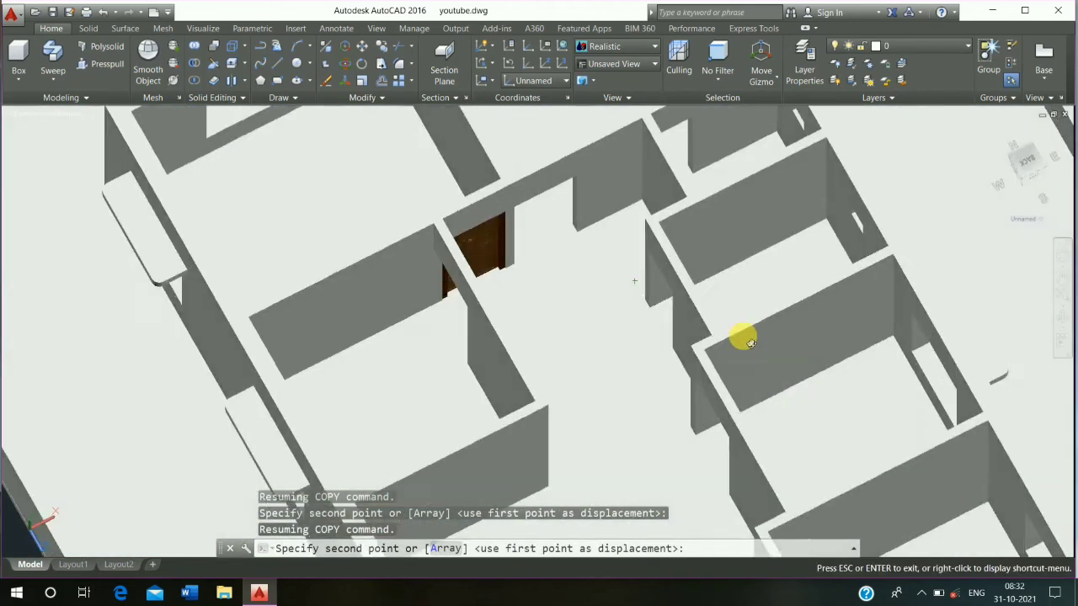
pyautogui.scroll(4, 581, 269)
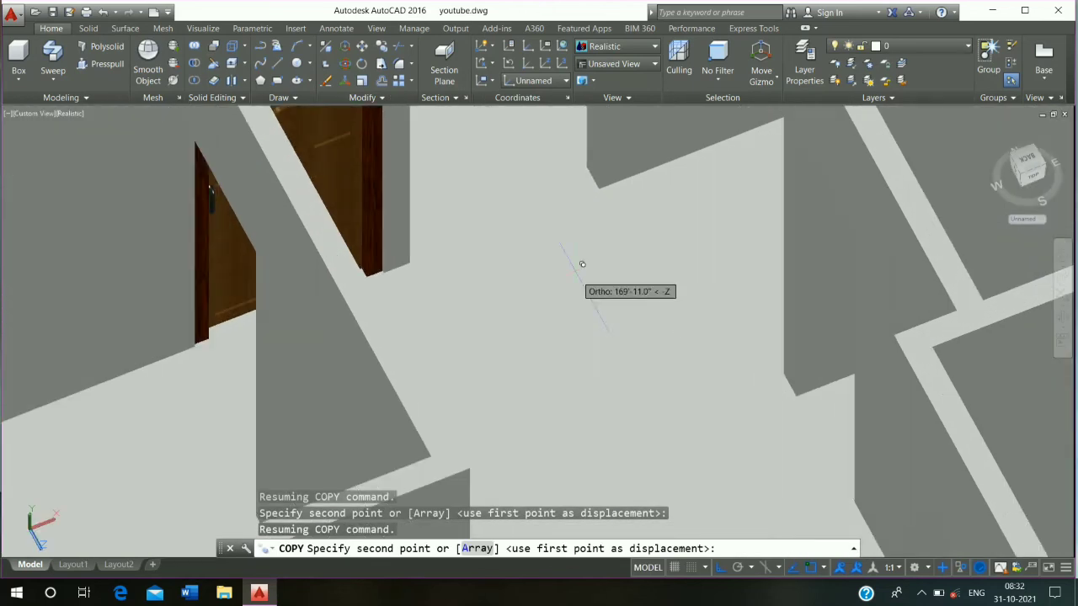
pyautogui.click(591, 172)
pyautogui.press('Escape')
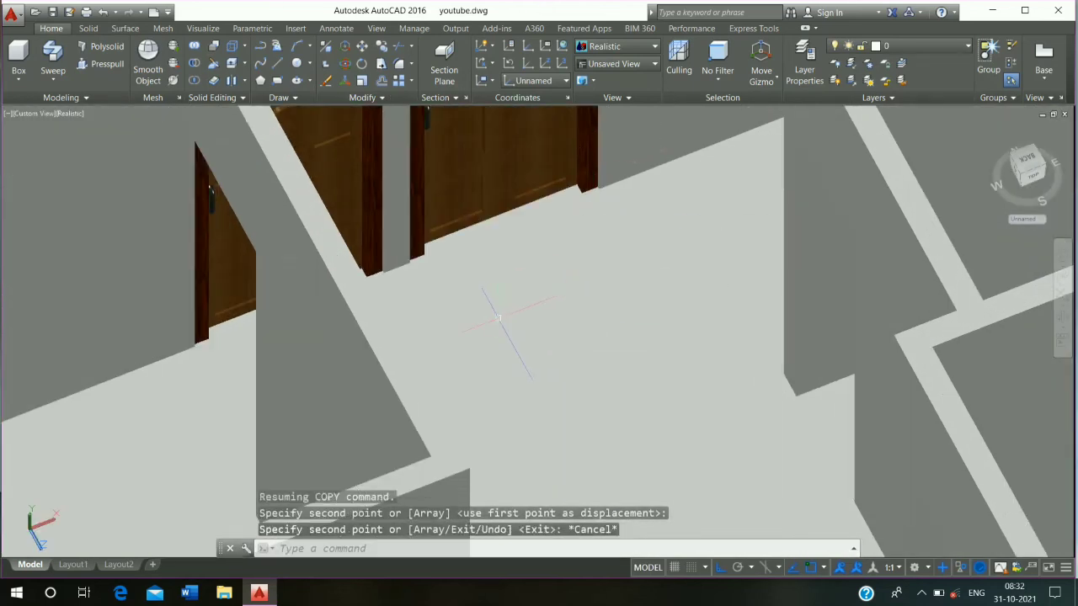
# - Copy the narrowest door from its lower left frame corner into the narrow opening in the inner wall near the back of the house
pyautogui.press('Escape')
pyautogui.press('Escape')
pyautogui.press('Escape')
pyautogui.scroll(-6, 499, 317)
pyautogui.click(1026, 169)
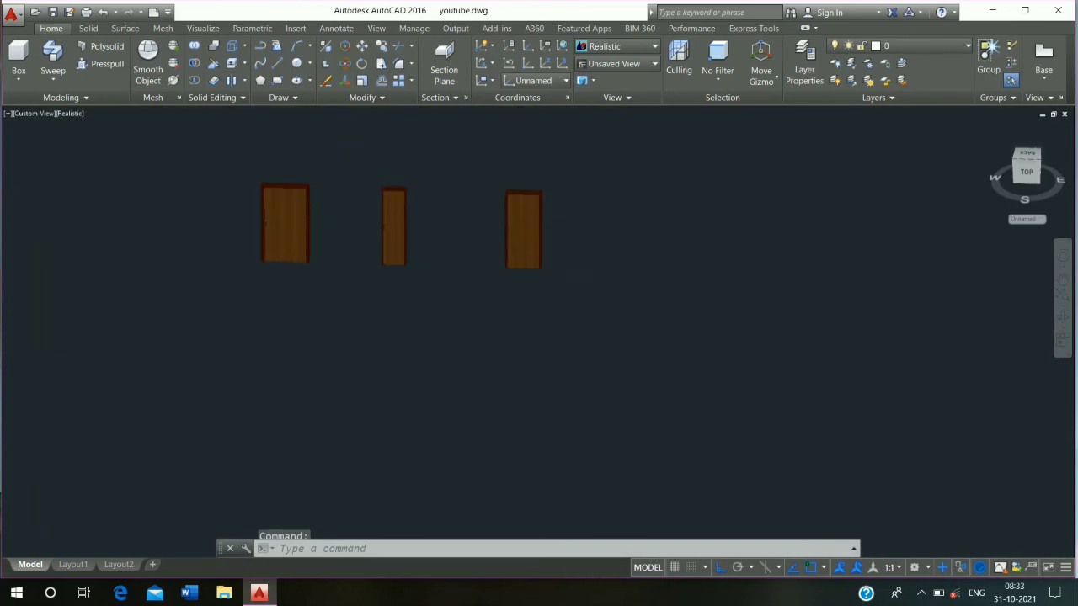
pyautogui.scroll(3, 495, 281)
pyautogui.keyDown('shift'); pyautogui.moveTo(495, 282); pyautogui.dragTo(447, 357, button='middle'); pyautogui.keyUp('shift')
pyautogui.middleClick(449, 357)
pyautogui.middleClick(449, 356)
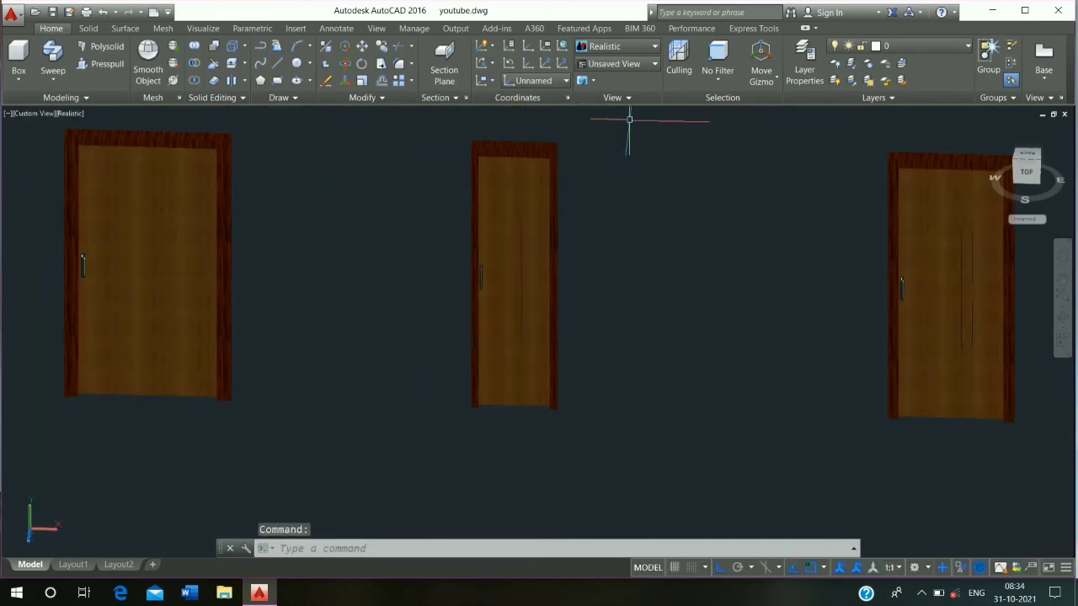
pyautogui.click(629, 119)
pyautogui.click(421, 492)
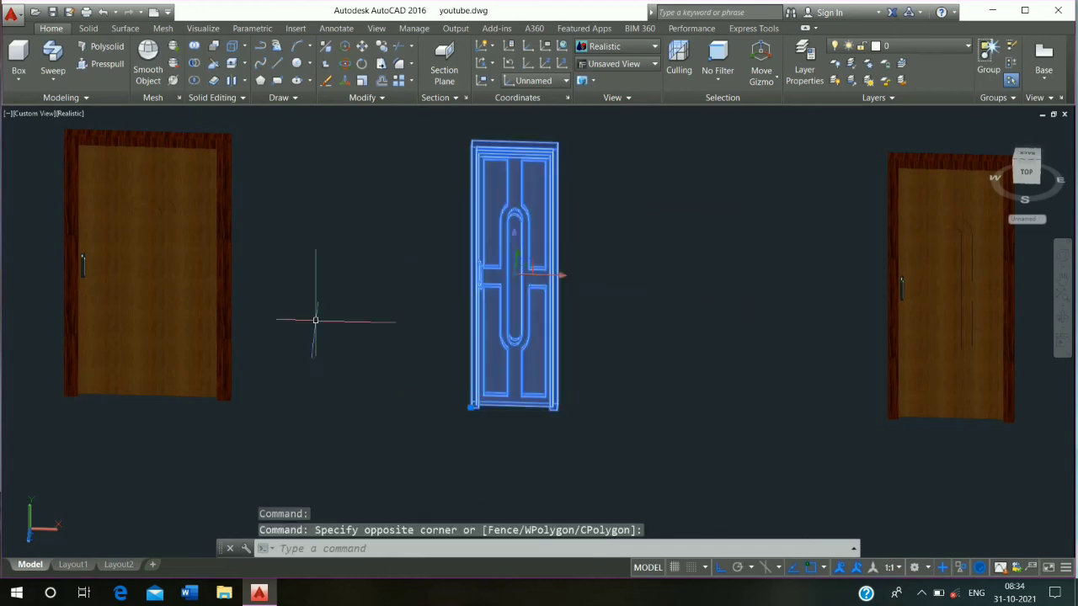
pyautogui.click(381, 46)
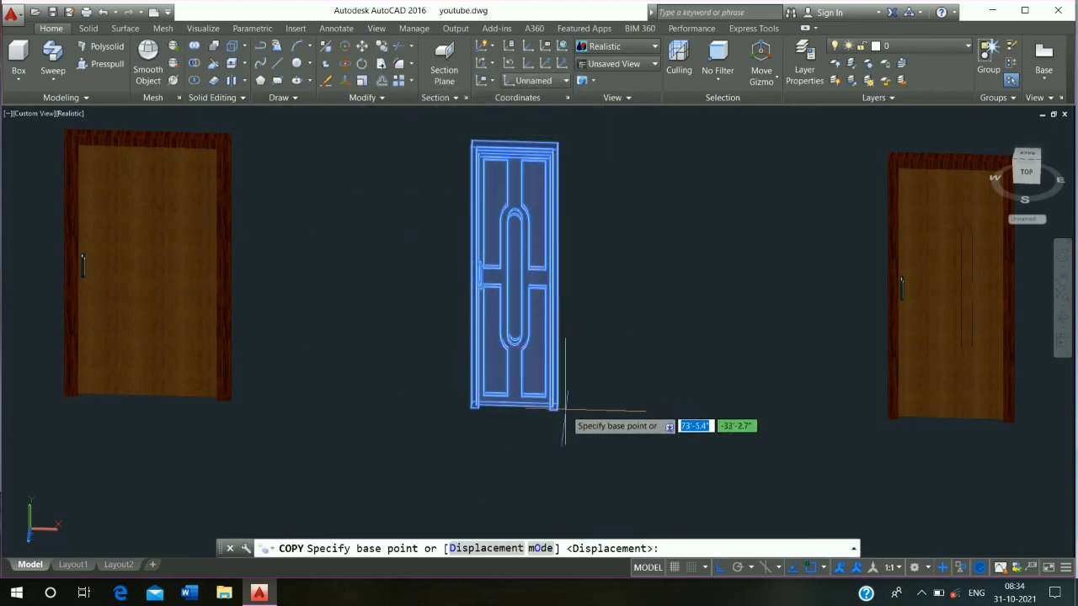
pyautogui.scroll(5, 449, 411)
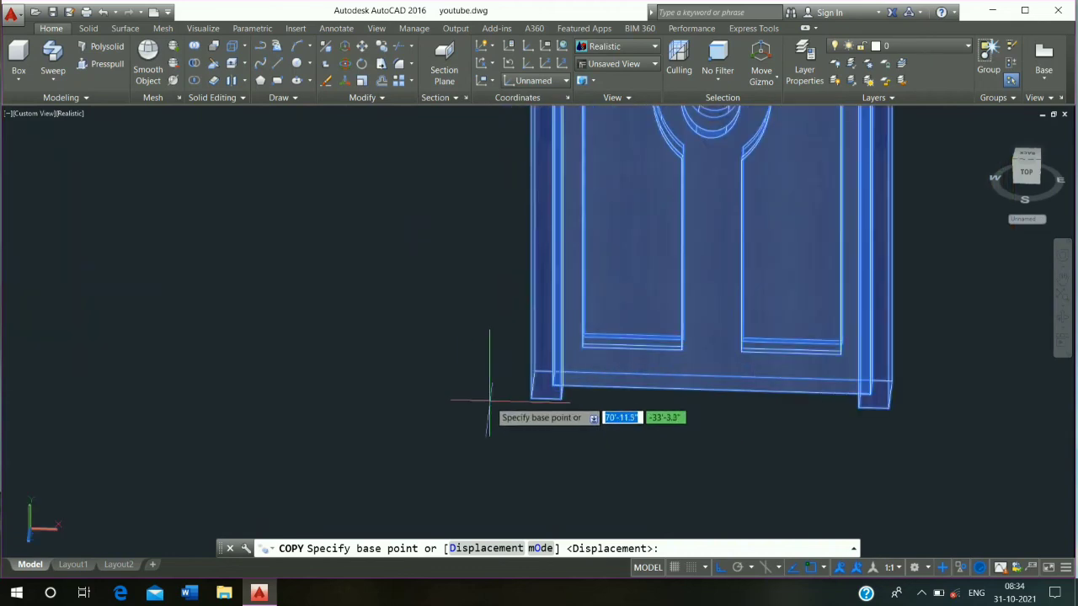
pyautogui.click(539, 412)
pyautogui.scroll(-8, 539, 413)
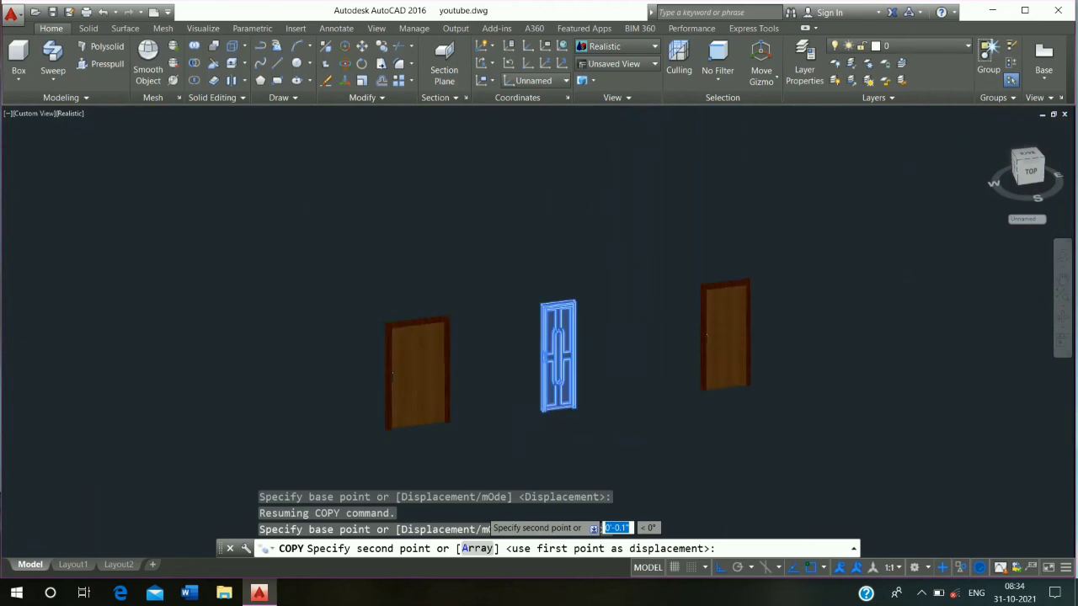
pyautogui.scroll(-5, 488, 509)
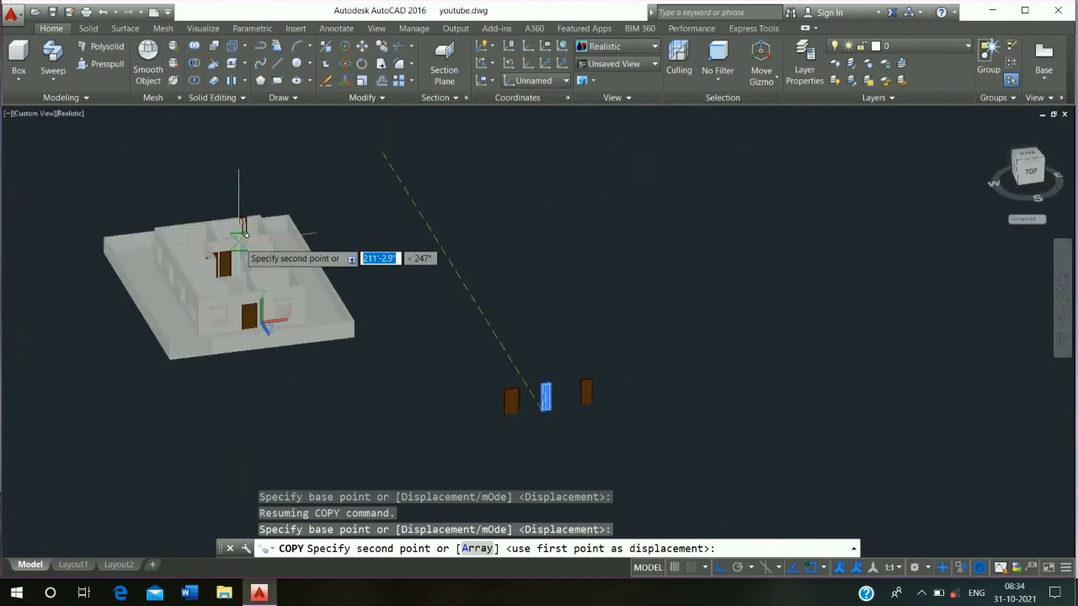
pyautogui.scroll(3, 245, 235)
pyautogui.scroll(6, 245, 235)
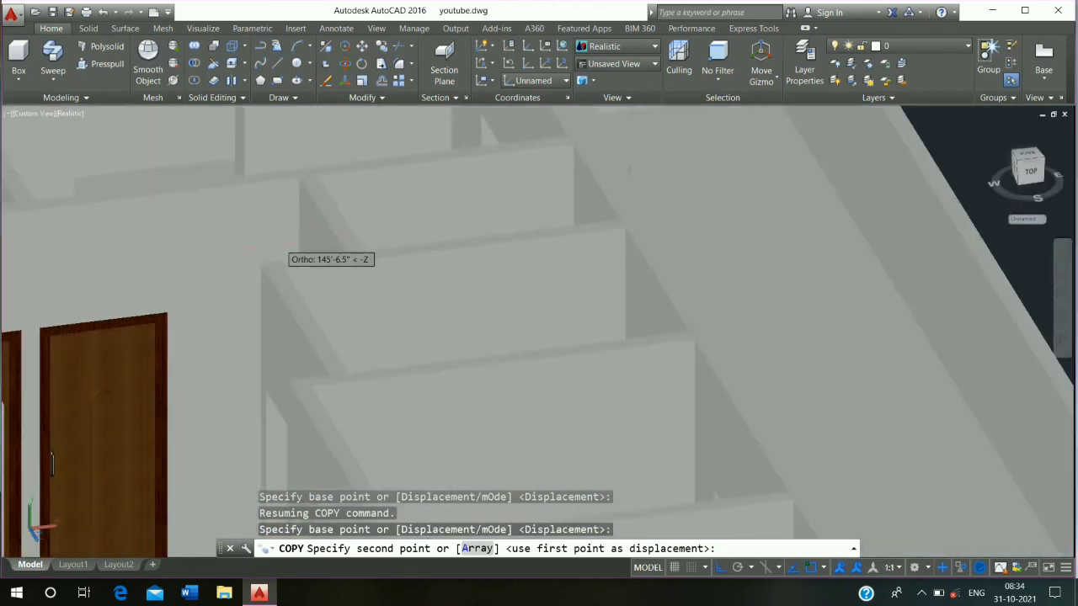
pyautogui.scroll(2, 278, 243)
pyautogui.keyDown('shift'); pyautogui.moveTo(396, 277); pyautogui.dragTo(713, 310, button='middle'); pyautogui.keyUp('shift')
pyautogui.keyDown('shift'); pyautogui.moveTo(433, 111); pyautogui.dragTo(526, 164, button='middle'); pyautogui.keyUp('shift')
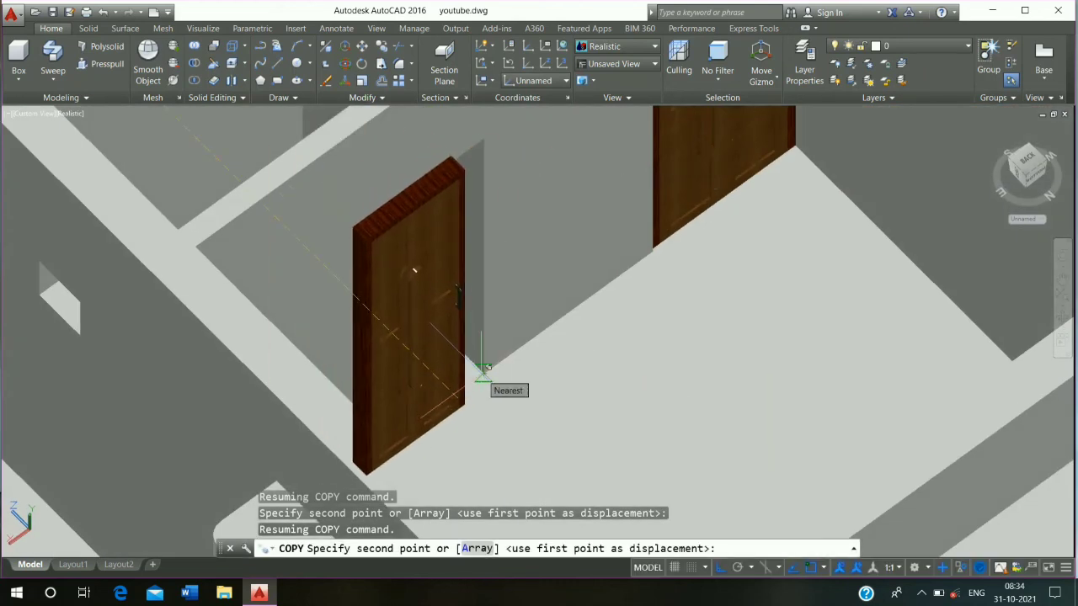
pyautogui.click(480, 370)
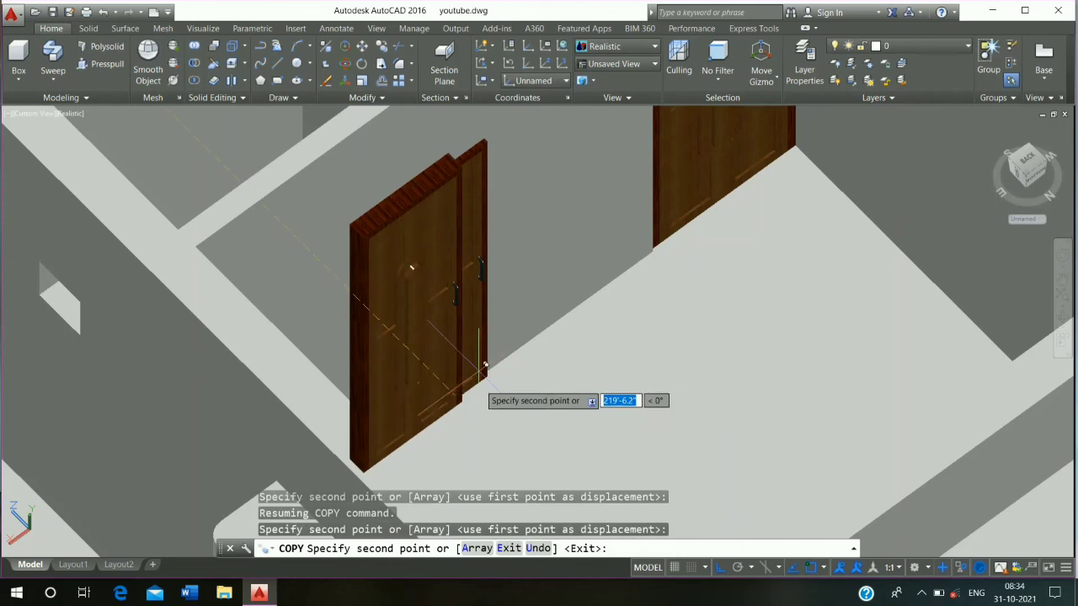
pyautogui.press('Escape')
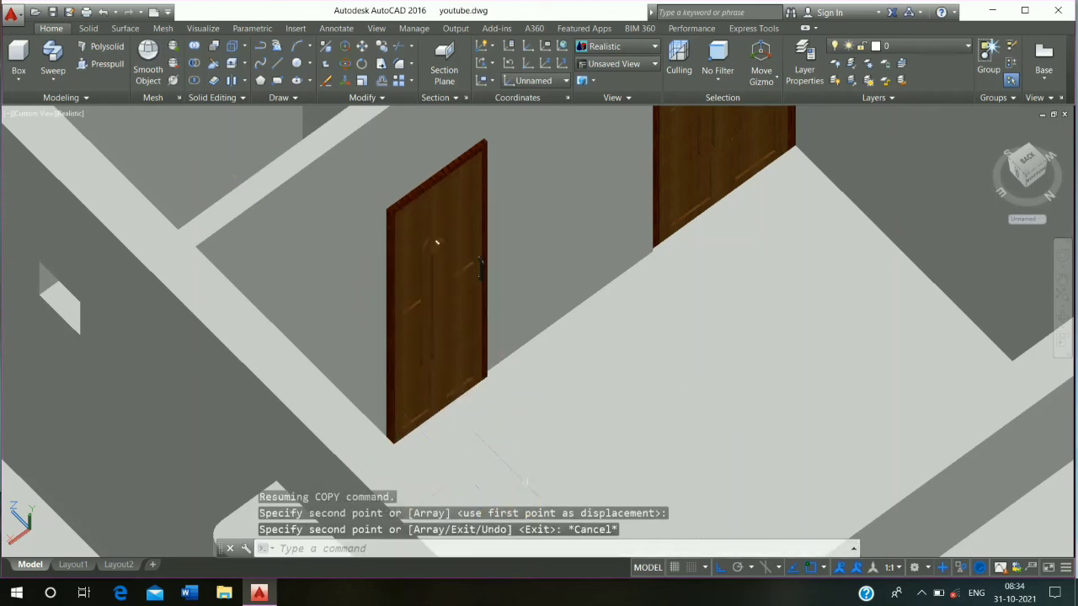
# - Rotate the last door in the row a quarter turn about the vertical axis through its lower left frame corner with 3D Rotate
pyautogui.scroll(-2, 529, 477)
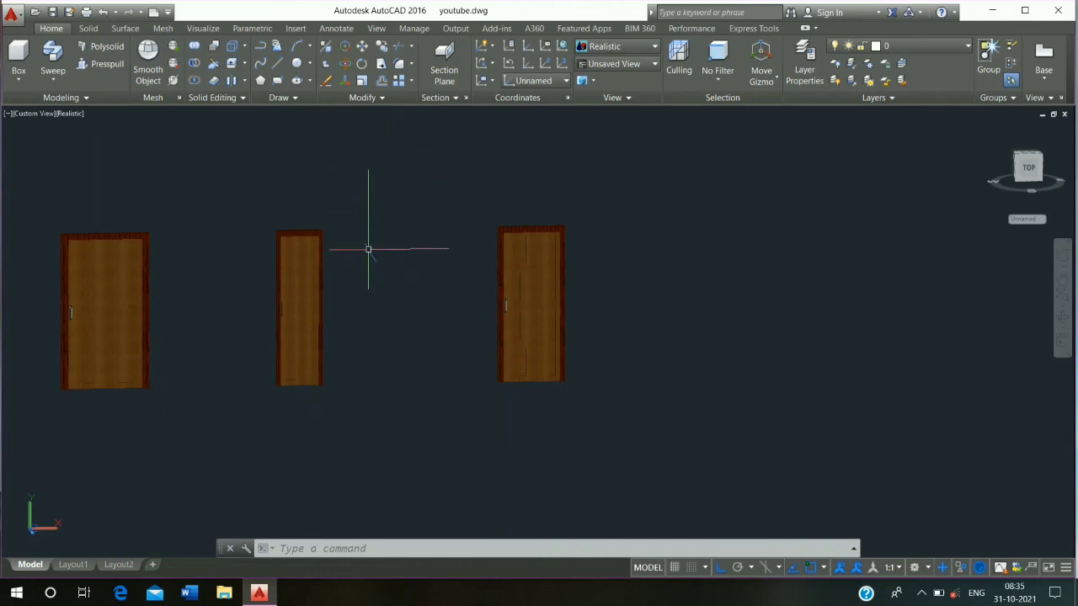
pyautogui.click(658, 200)
pyautogui.click(450, 480)
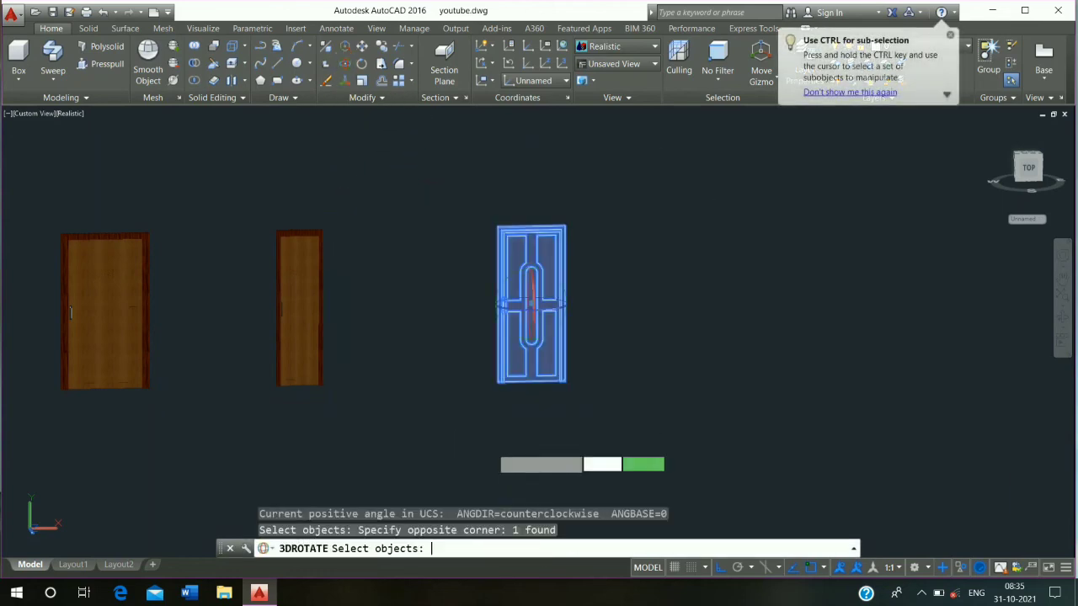
pyautogui.press('Return')
pyautogui.scroll(4, 497, 383)
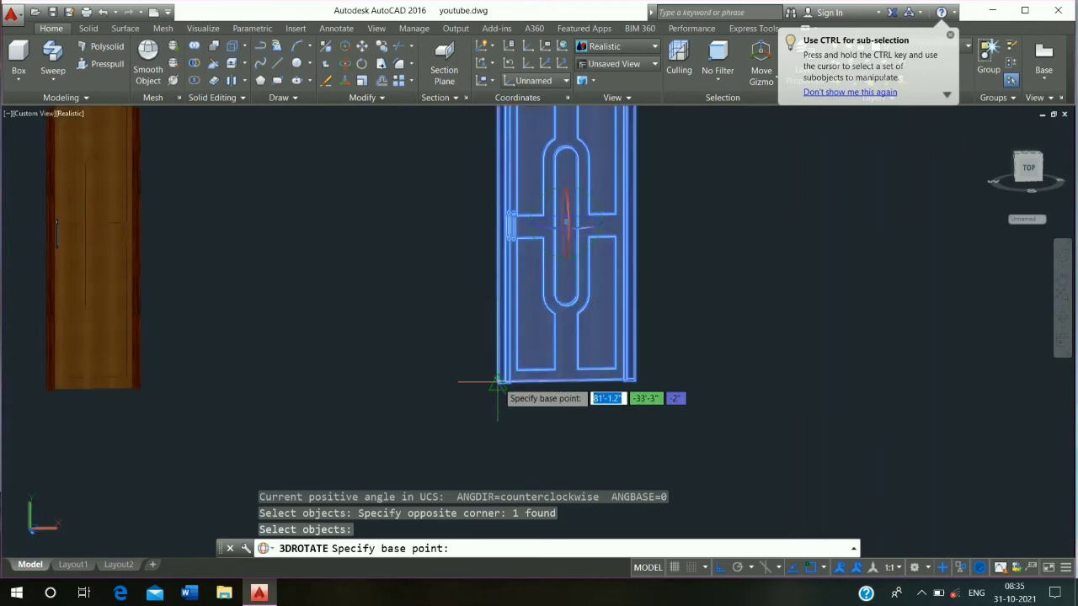
pyautogui.click(497, 383)
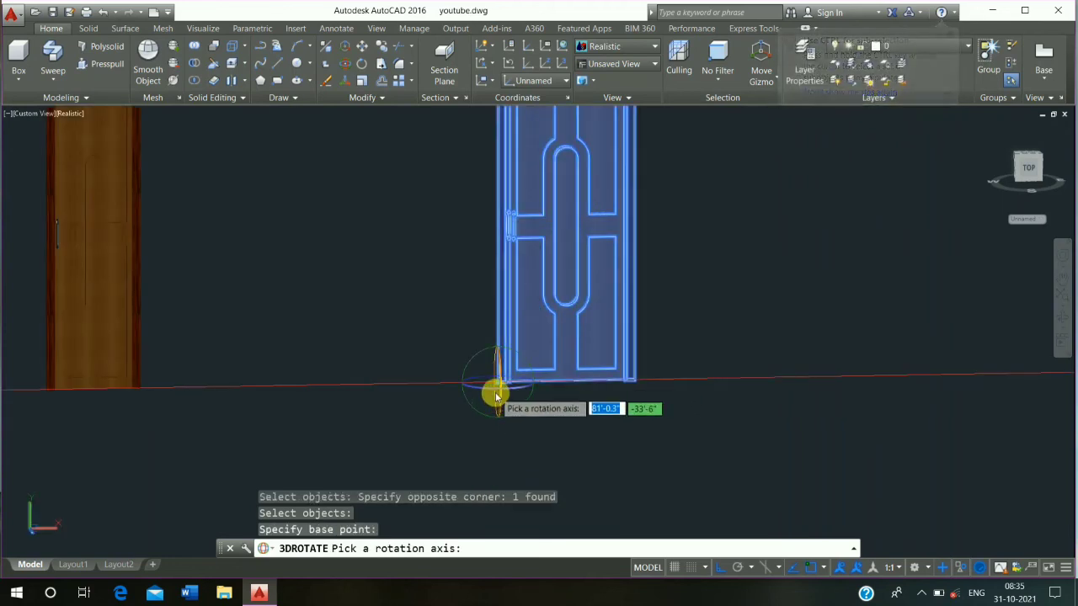
pyautogui.click(486, 389)
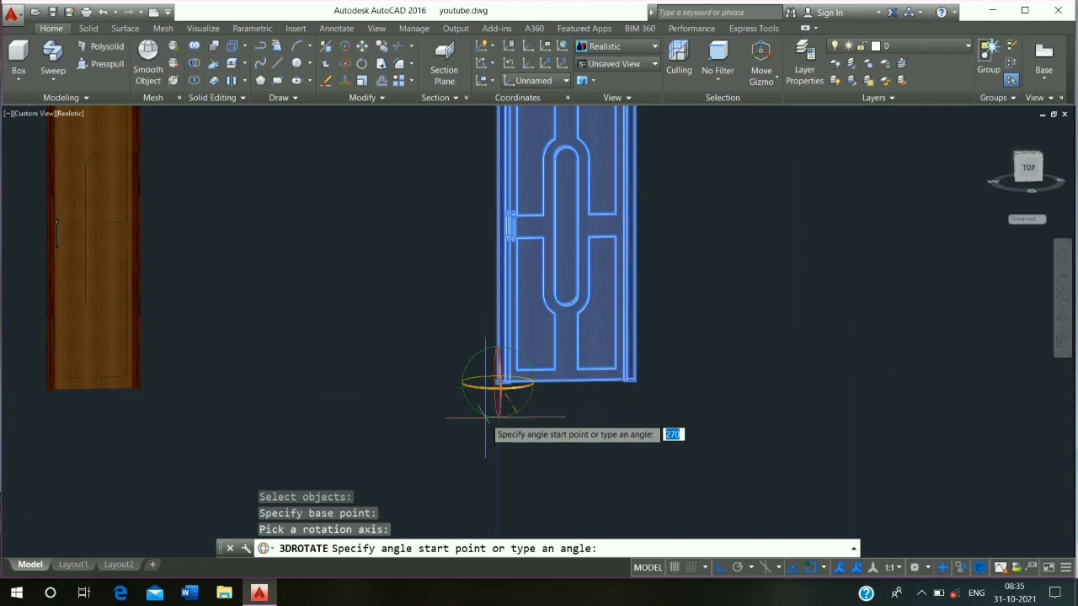
pyautogui.click(647, 493)
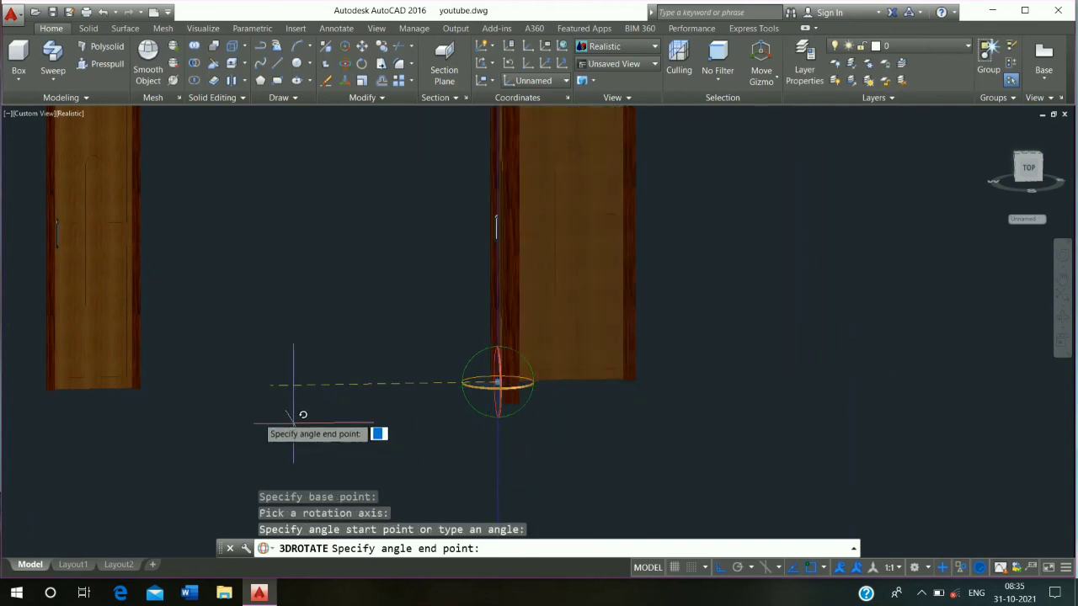
pyautogui.click(258, 415)
pyautogui.moveTo(270, 415); pyautogui.dragTo(548, 510, button='middle')
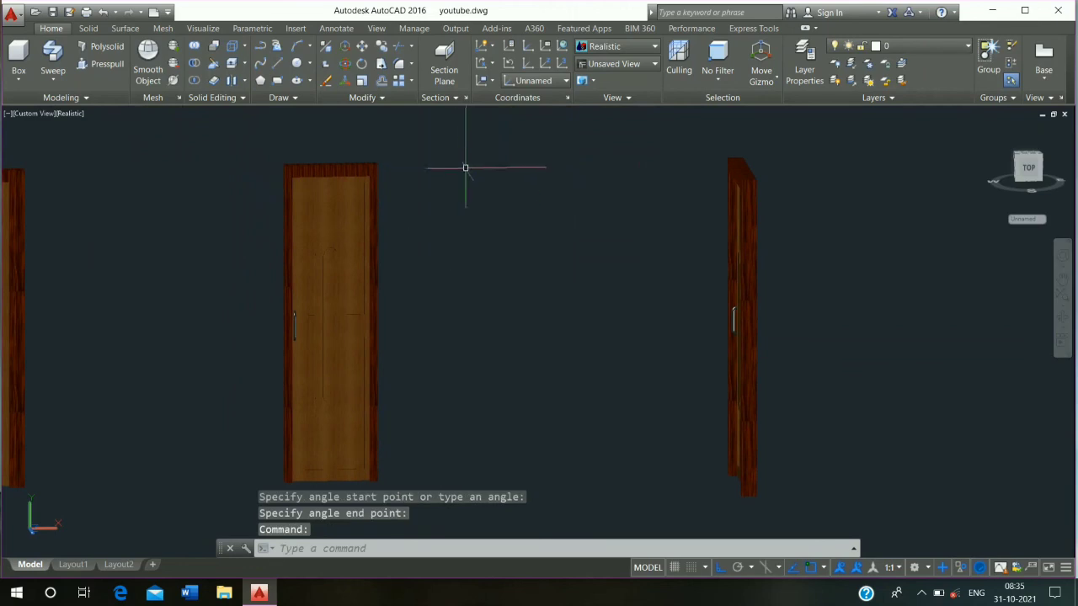
# - Rotate the narrowest door a quarter turn about the vertical axis through its lower left frame corner with 3D Rotate
pyautogui.click(370, 87)
pyautogui.click(441, 119)
pyautogui.click(234, 491)
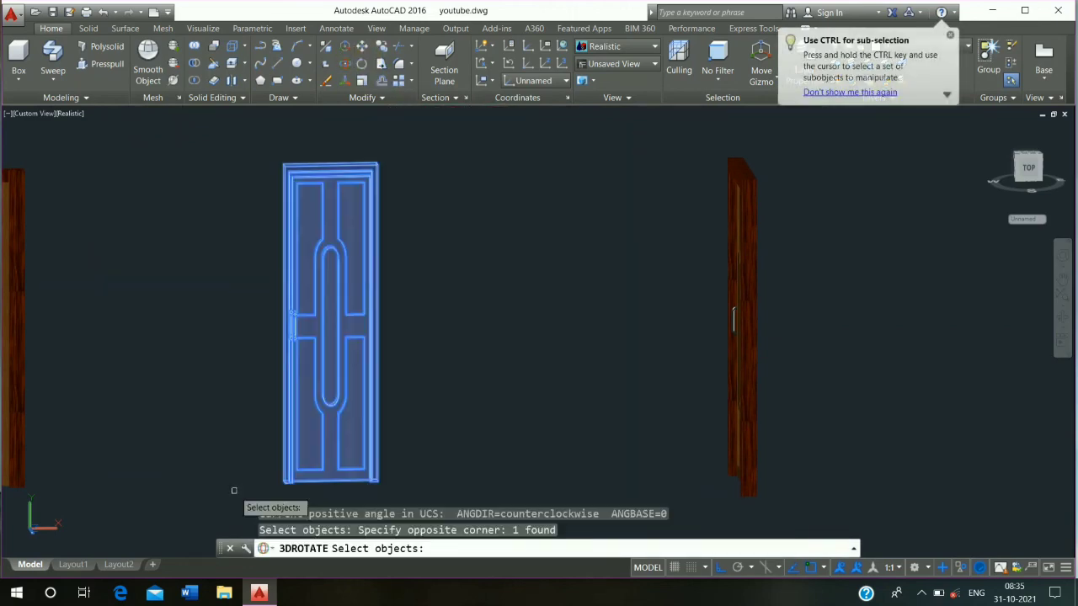
pyautogui.press('Return')
pyautogui.scroll(4, 234, 491)
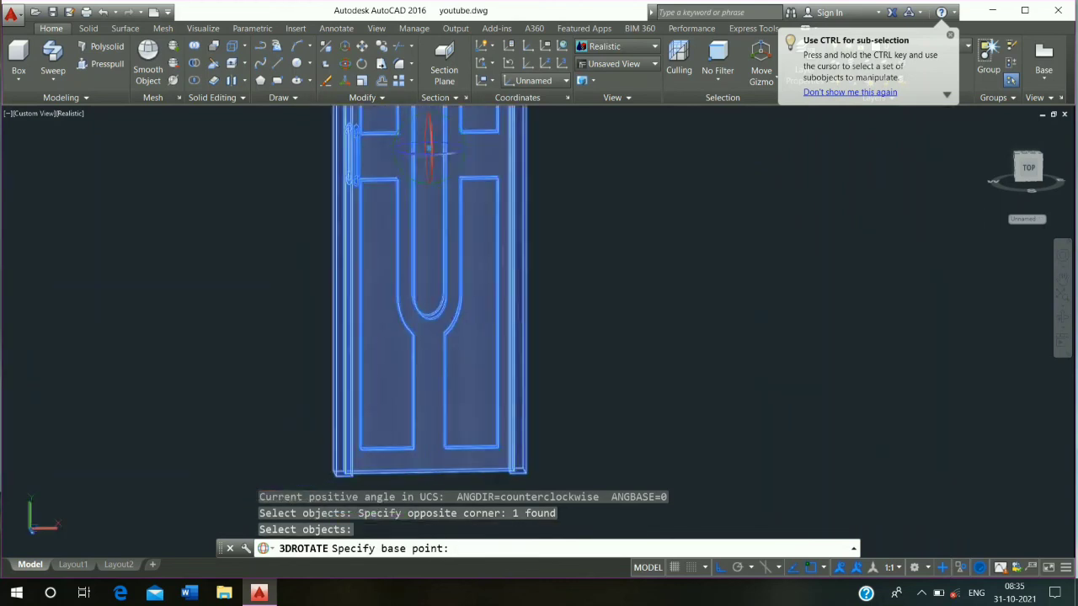
pyautogui.moveTo(234, 491); pyautogui.dragTo(264, 356, button='middle')
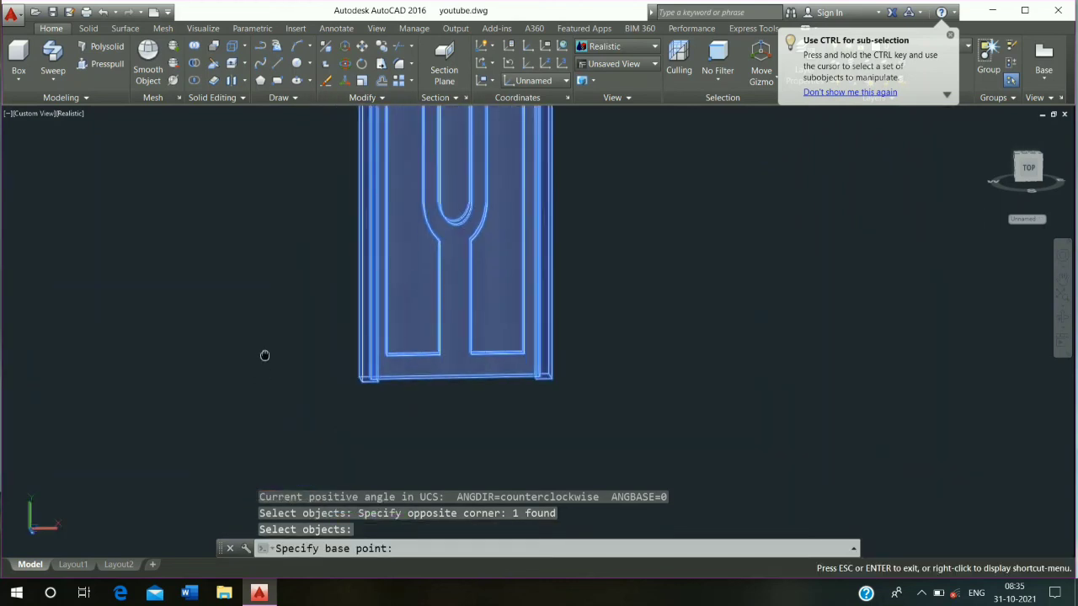
pyautogui.click(364, 379)
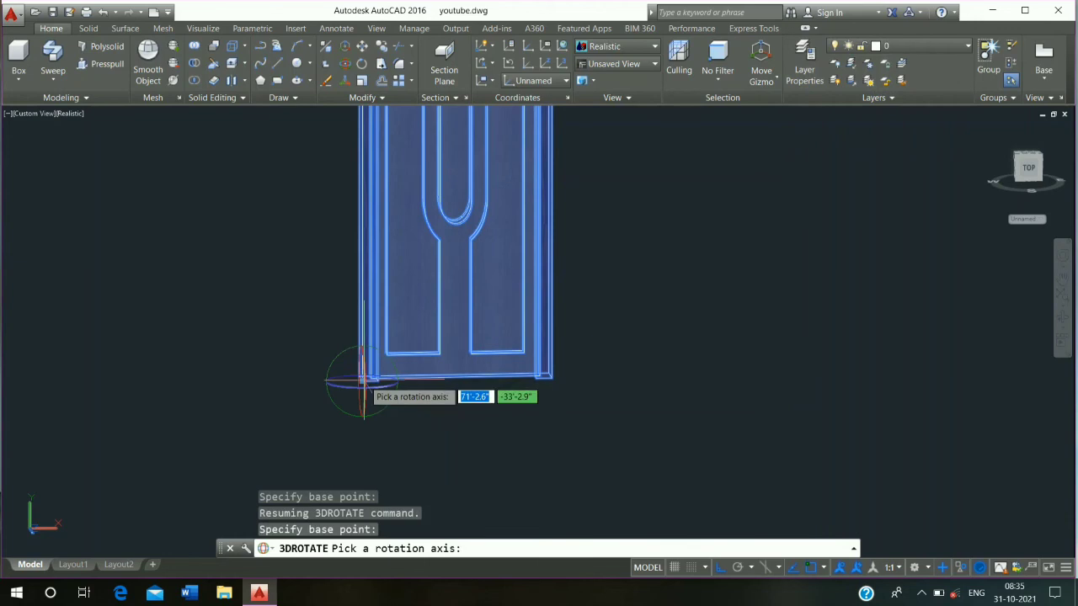
pyautogui.click(362, 383)
pyautogui.click(396, 438)
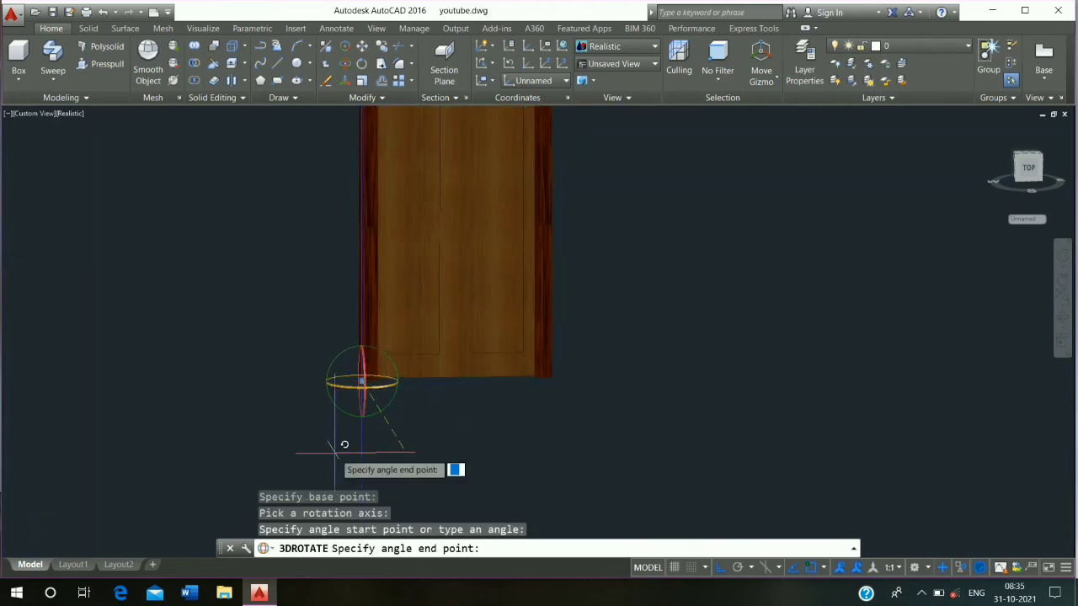
pyautogui.click(92, 357)
# - Copy the rotated last door in the row from the bottom of its nearer frame post into an opening in the long inner side wall
pyautogui.scroll(-5, 258, 413)
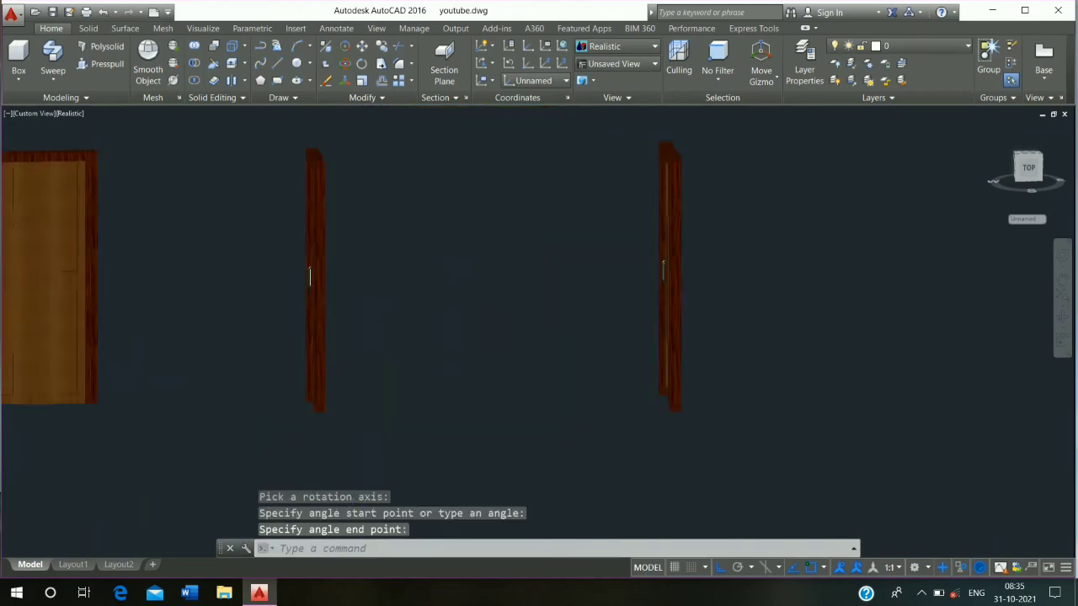
pyautogui.click(500, 284)
pyautogui.press('Escape')
pyautogui.click(607, 284)
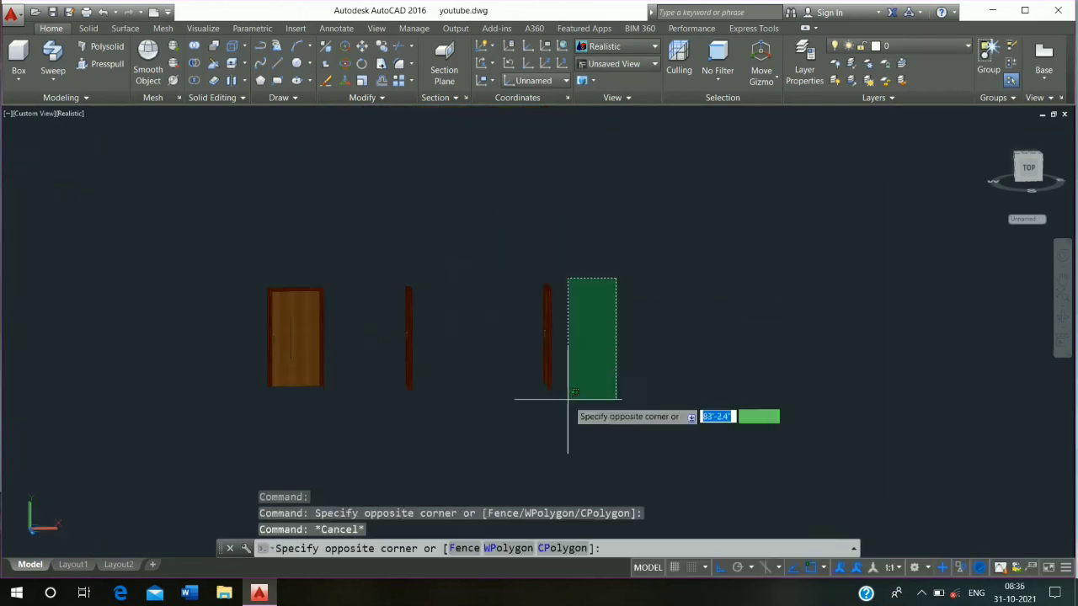
pyautogui.click(481, 477)
pyautogui.click(379, 52)
pyautogui.scroll(5, 573, 412)
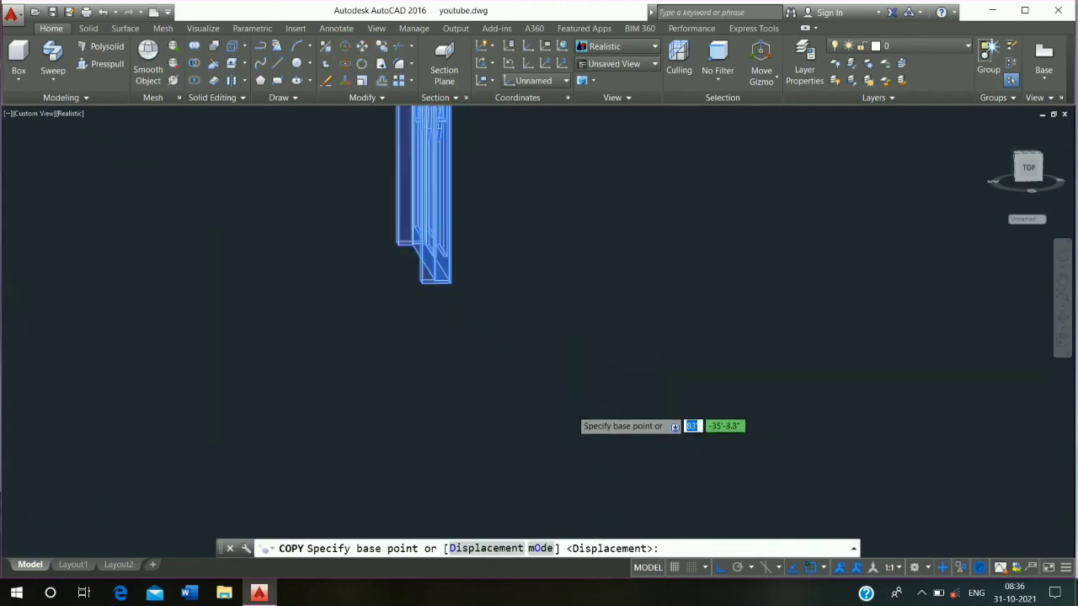
pyautogui.scroll(2, 440, 301)
pyautogui.scroll(2, 432, 293)
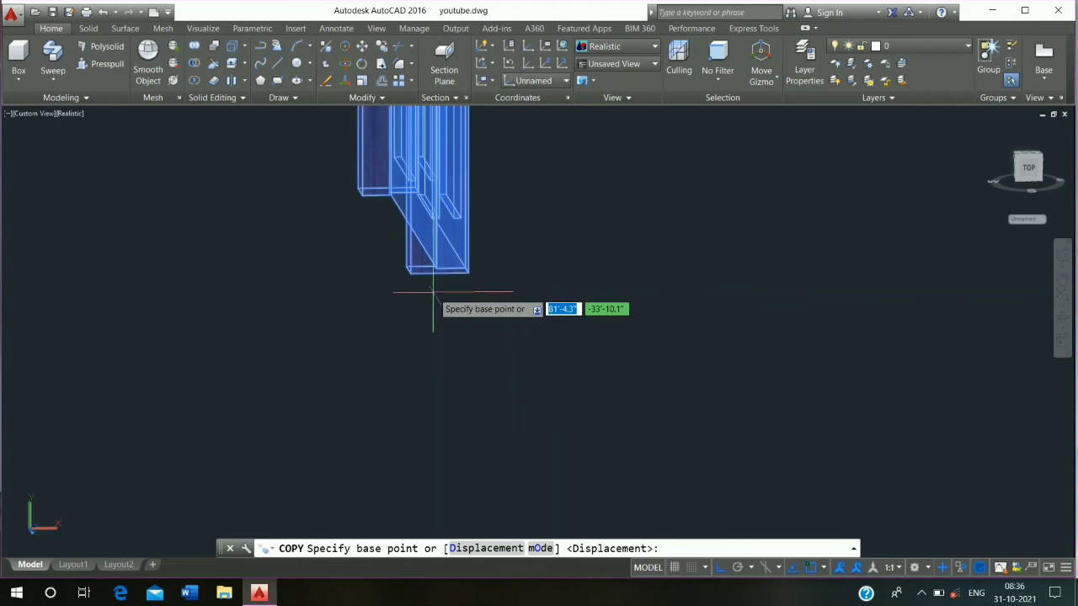
pyautogui.click(437, 291)
pyautogui.keyDown('shift'); pyautogui.moveTo(484, 361); pyautogui.dragTo(444, 392, button='middle'); pyautogui.keyUp('shift')
pyautogui.scroll(-8, 493, 370)
pyautogui.keyDown('shift'); pyautogui.moveTo(312, 426); pyautogui.dragTo(512, 320, button='middle'); pyautogui.keyUp('shift')
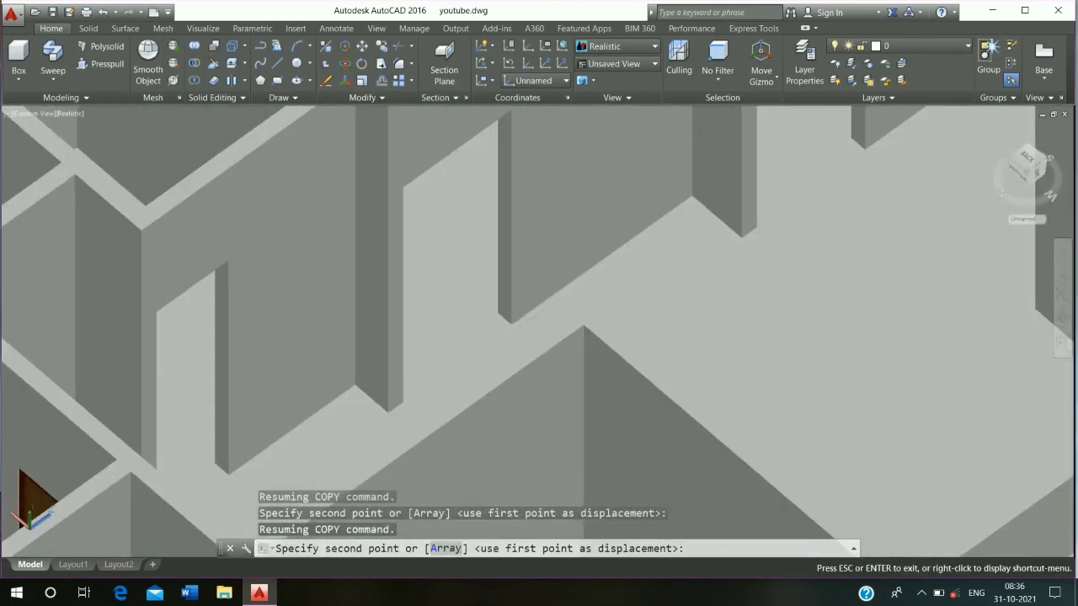
pyautogui.click(501, 316)
# - Place two more copies of the rotated door, in the next opening along the long inner wall and in the opening of the opposite room
pyautogui.moveTo(501, 315); pyautogui.dragTo(400, 354, button='middle')
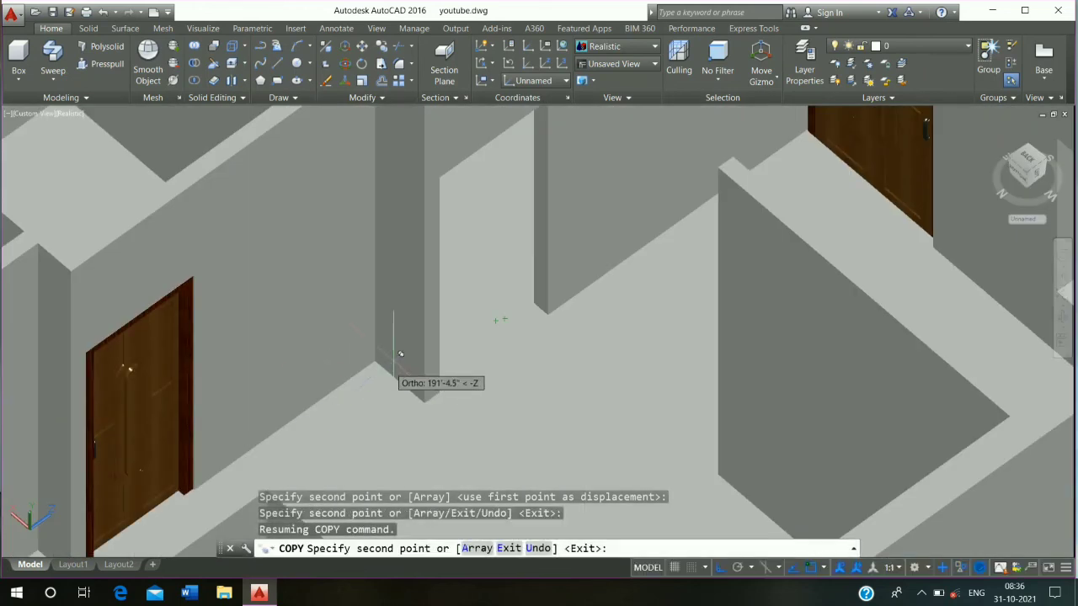
pyautogui.click(541, 308)
pyautogui.scroll(-3, 450, 370)
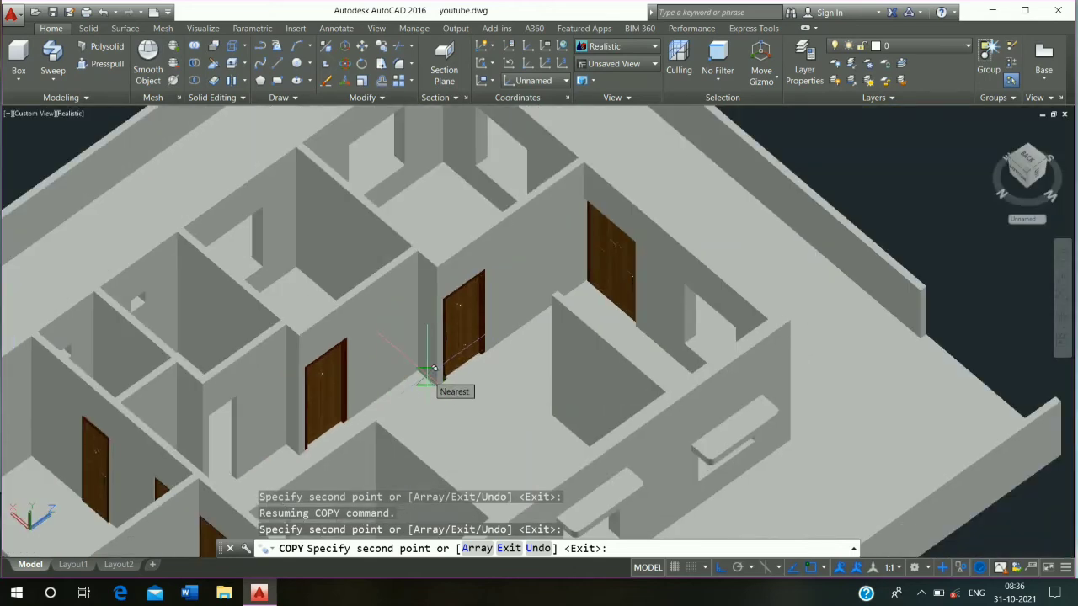
pyautogui.keyDown('shift'); pyautogui.moveTo(434, 369); pyautogui.dragTo(288, 394, button='middle'); pyautogui.keyUp('shift')
pyautogui.scroll(5, 373, 375)
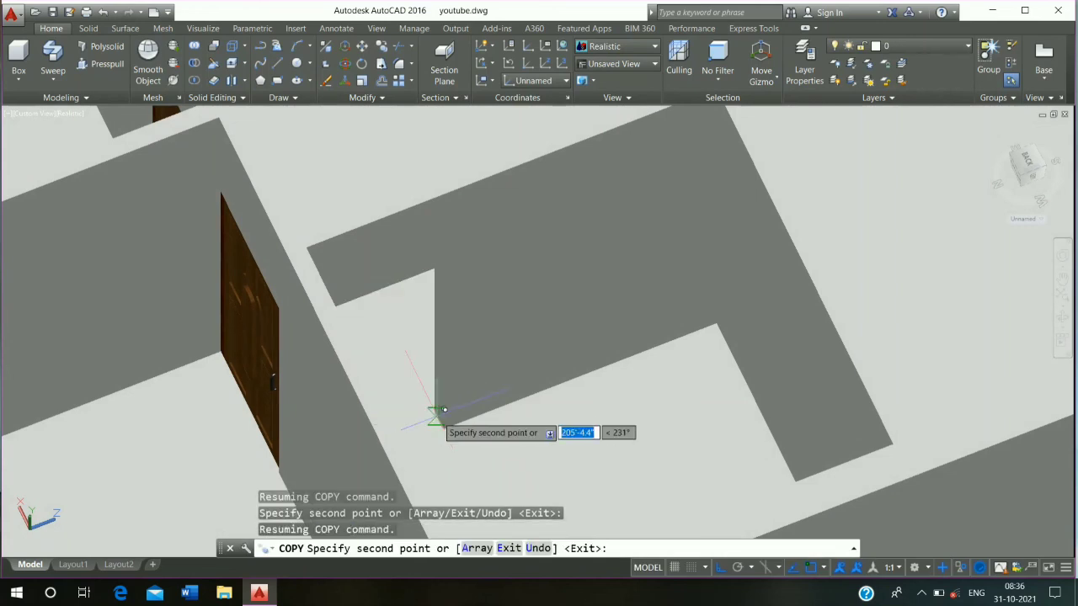
pyautogui.click(436, 413)
pyautogui.scroll(-2, 381, 313)
pyautogui.press('Escape')
pyautogui.press('Escape')
pyautogui.press('Escape')
pyautogui.scroll(-3, 381, 316)
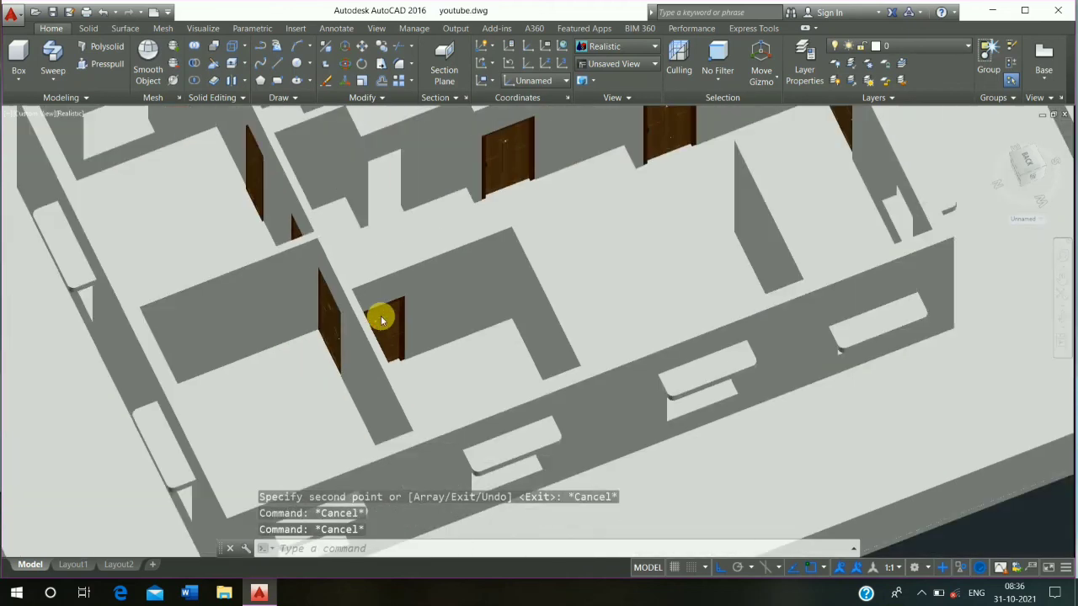
# - Copy the rotated narrowest door from its lower right frame corner into the remaining narrow opening in the long inner wall
pyautogui.scroll(-5, 380, 318)
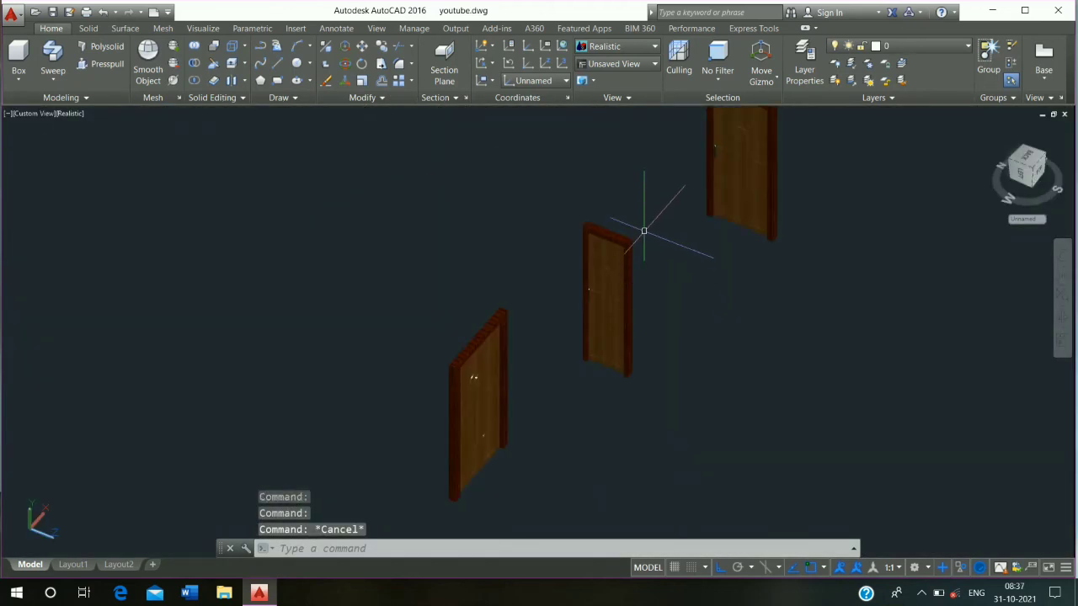
pyautogui.click(645, 228)
pyautogui.click(578, 425)
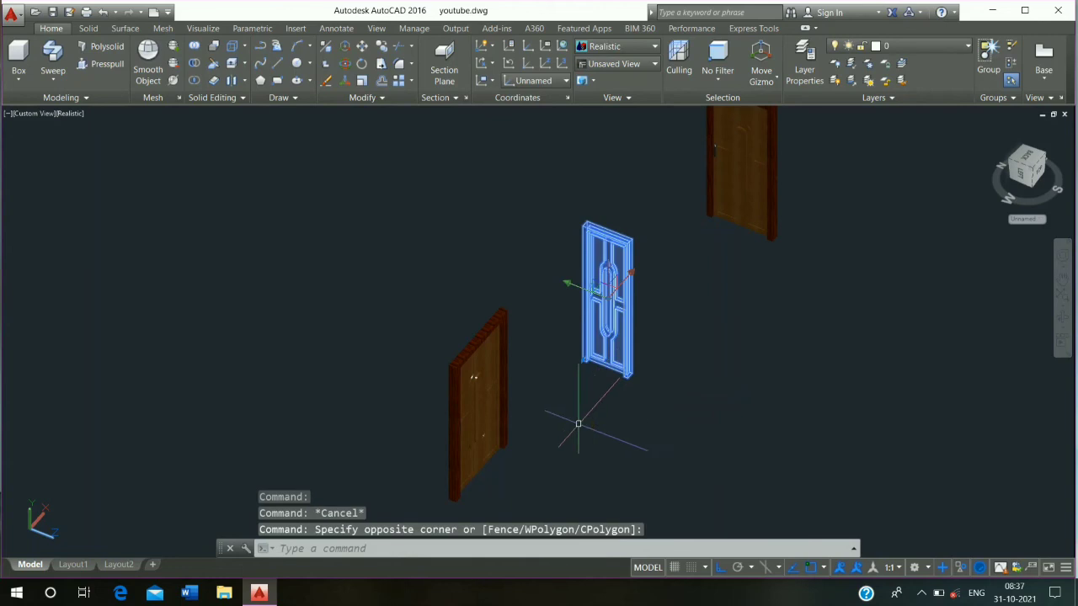
pyautogui.click(421, 75)
pyautogui.scroll(4, 638, 388)
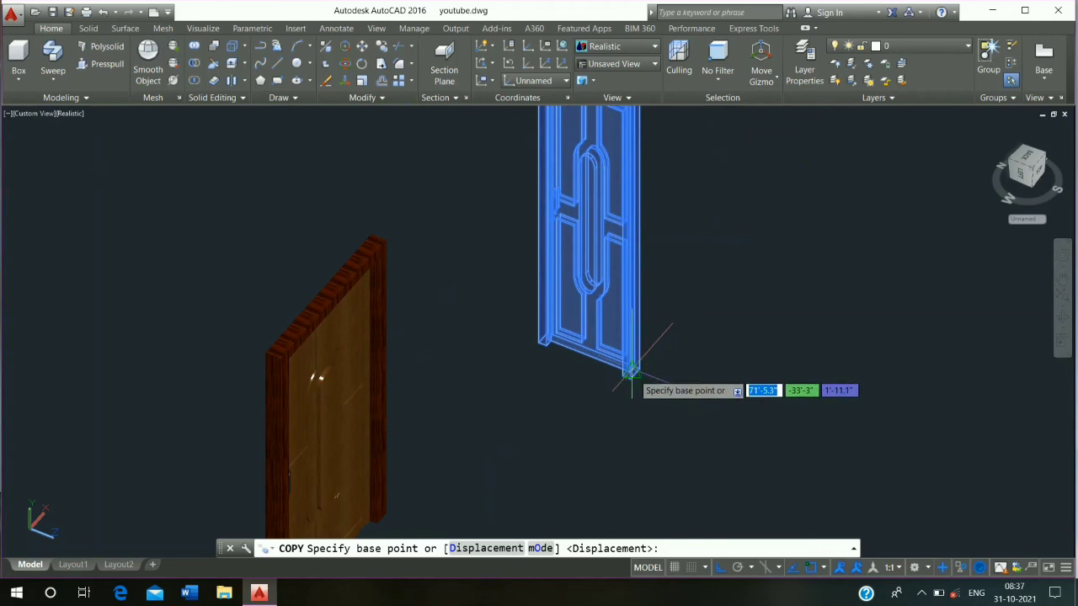
pyautogui.click(637, 380)
pyautogui.scroll(-5, 637, 383)
pyautogui.scroll(6, 337, 337)
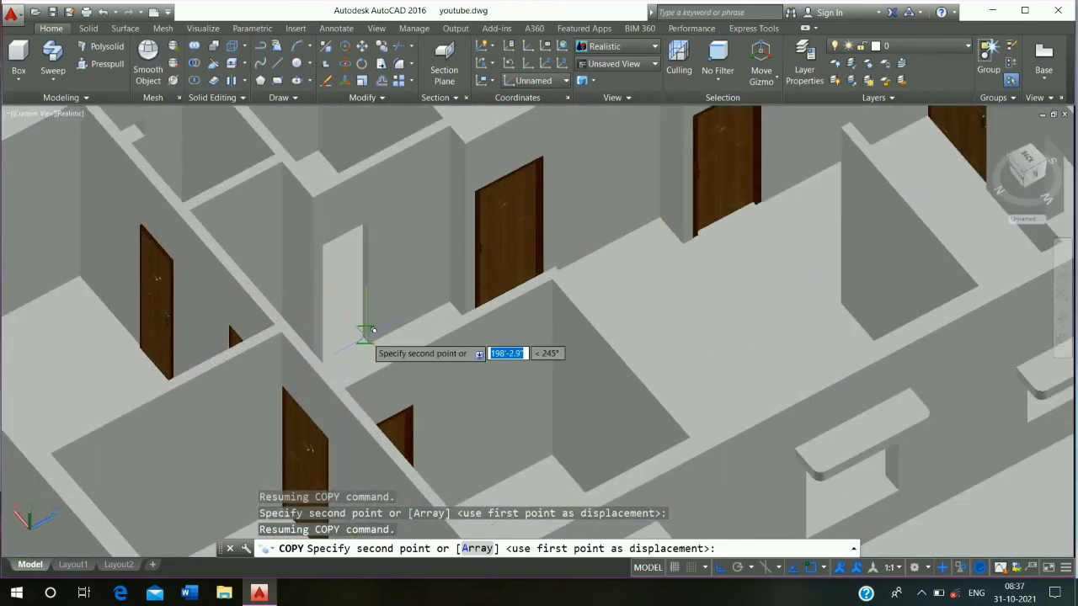
pyautogui.scroll(4, 370, 341)
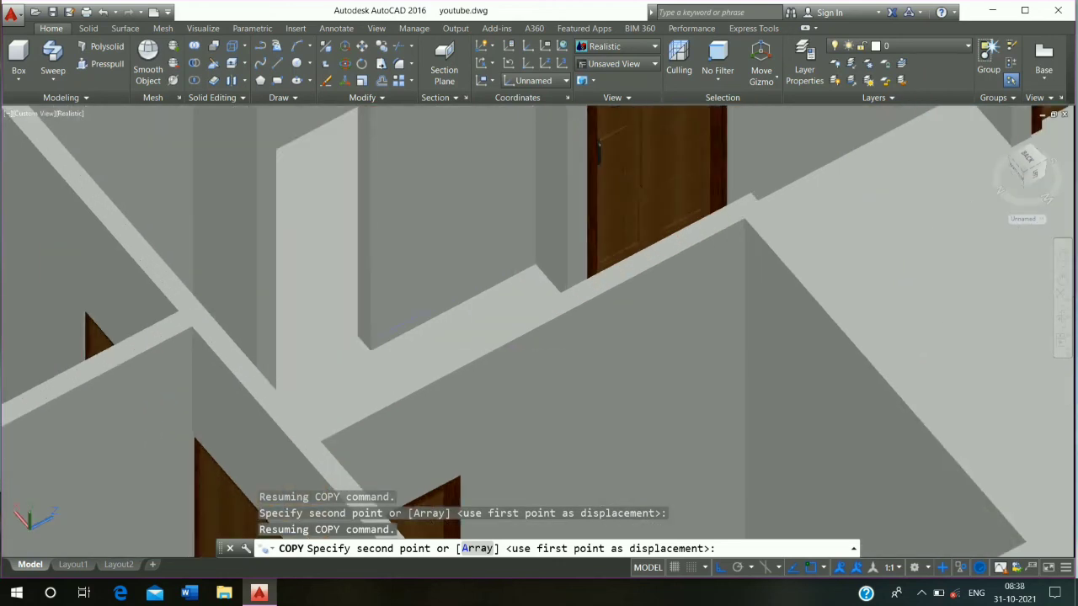
pyautogui.click(367, 341)
pyautogui.press('Return')
pyautogui.scroll(-6, 667, 169)
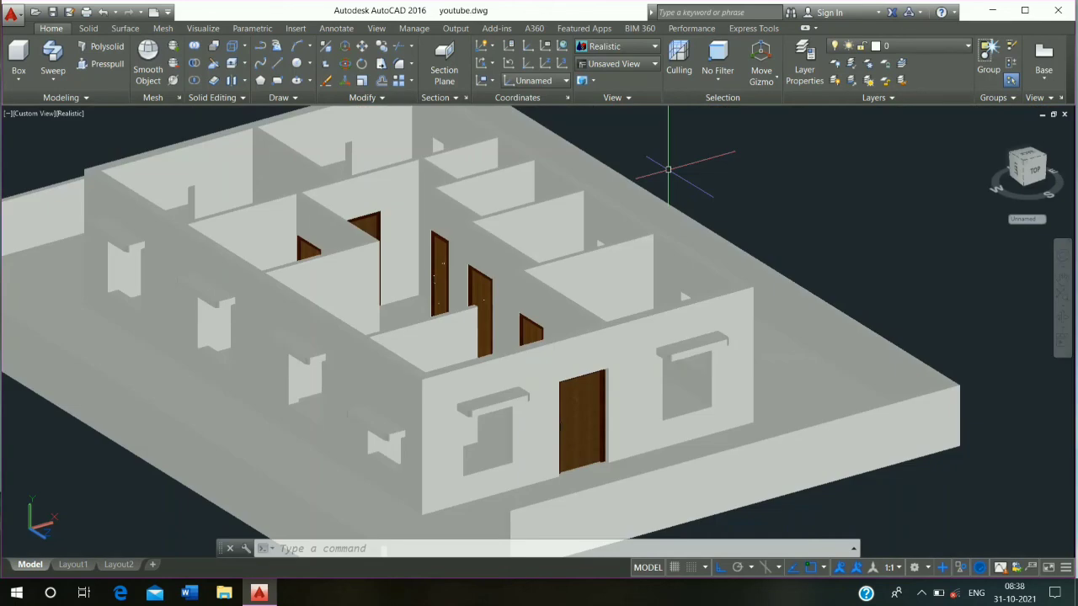